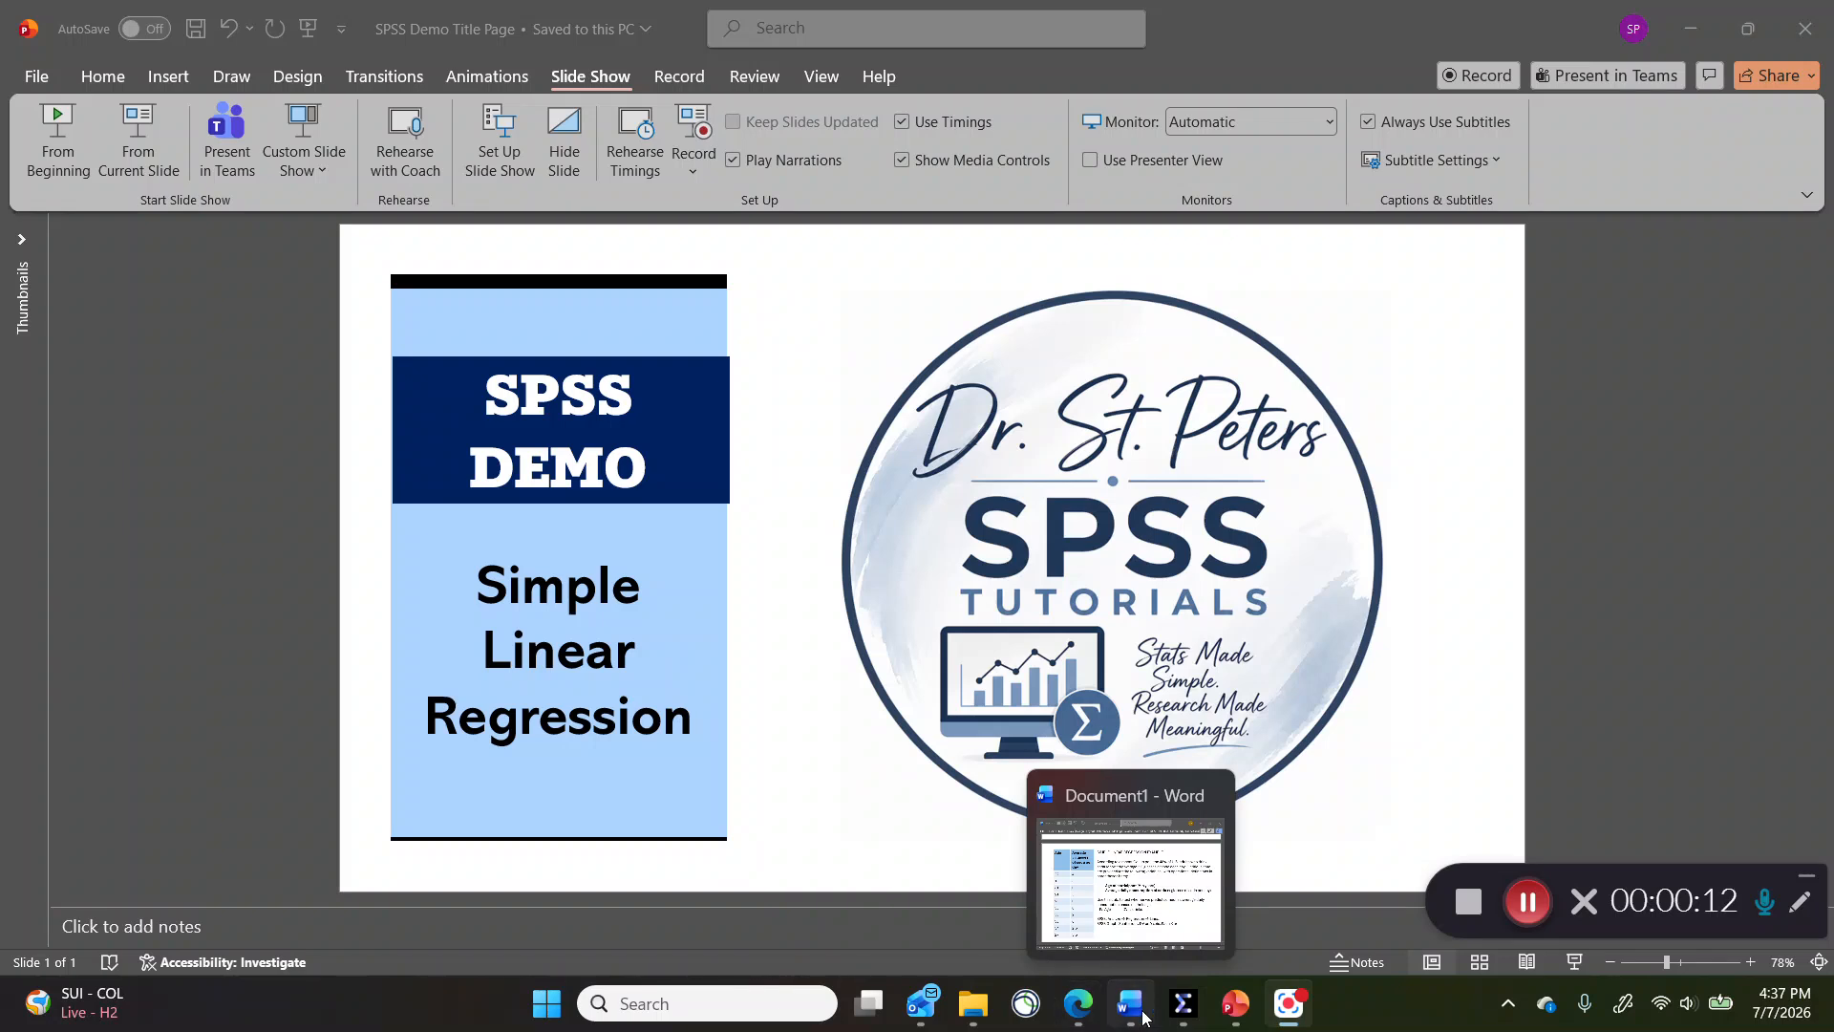
Bring up the empty SPSS data editor and review the simple linear regression example in the Word document
mouse_move(1183, 1015)
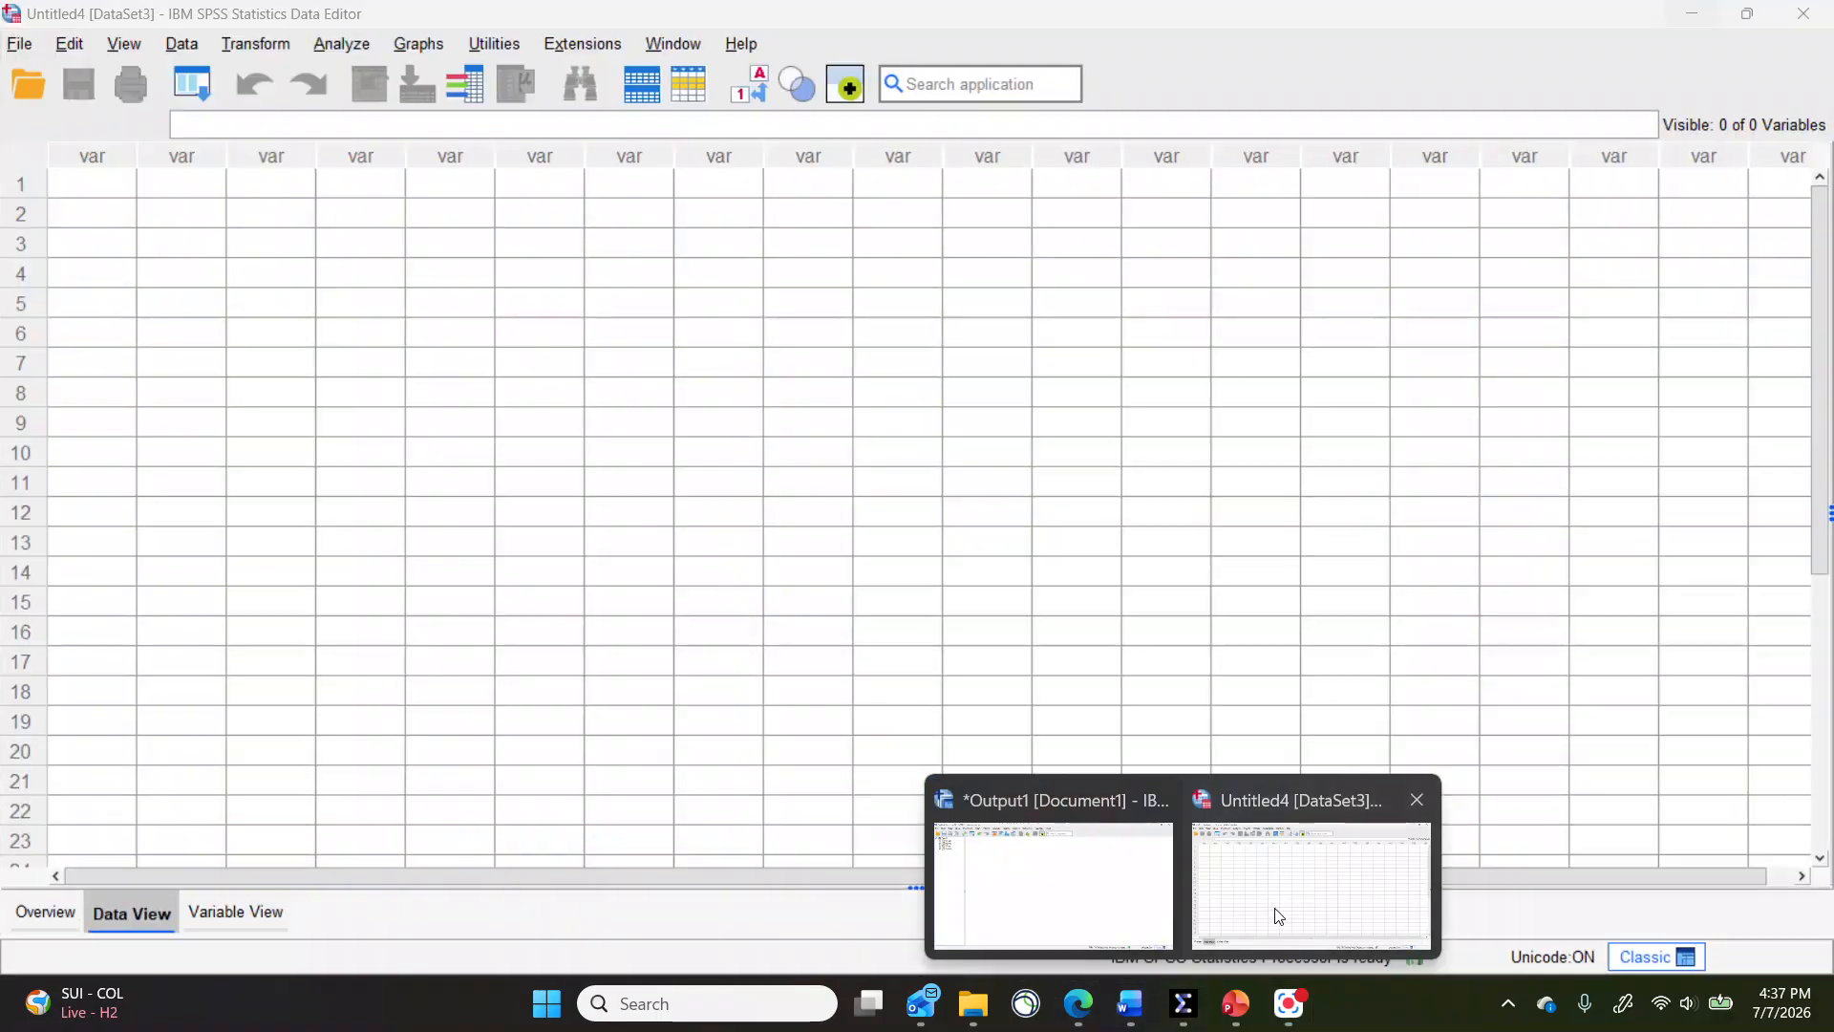
click(1275, 916)
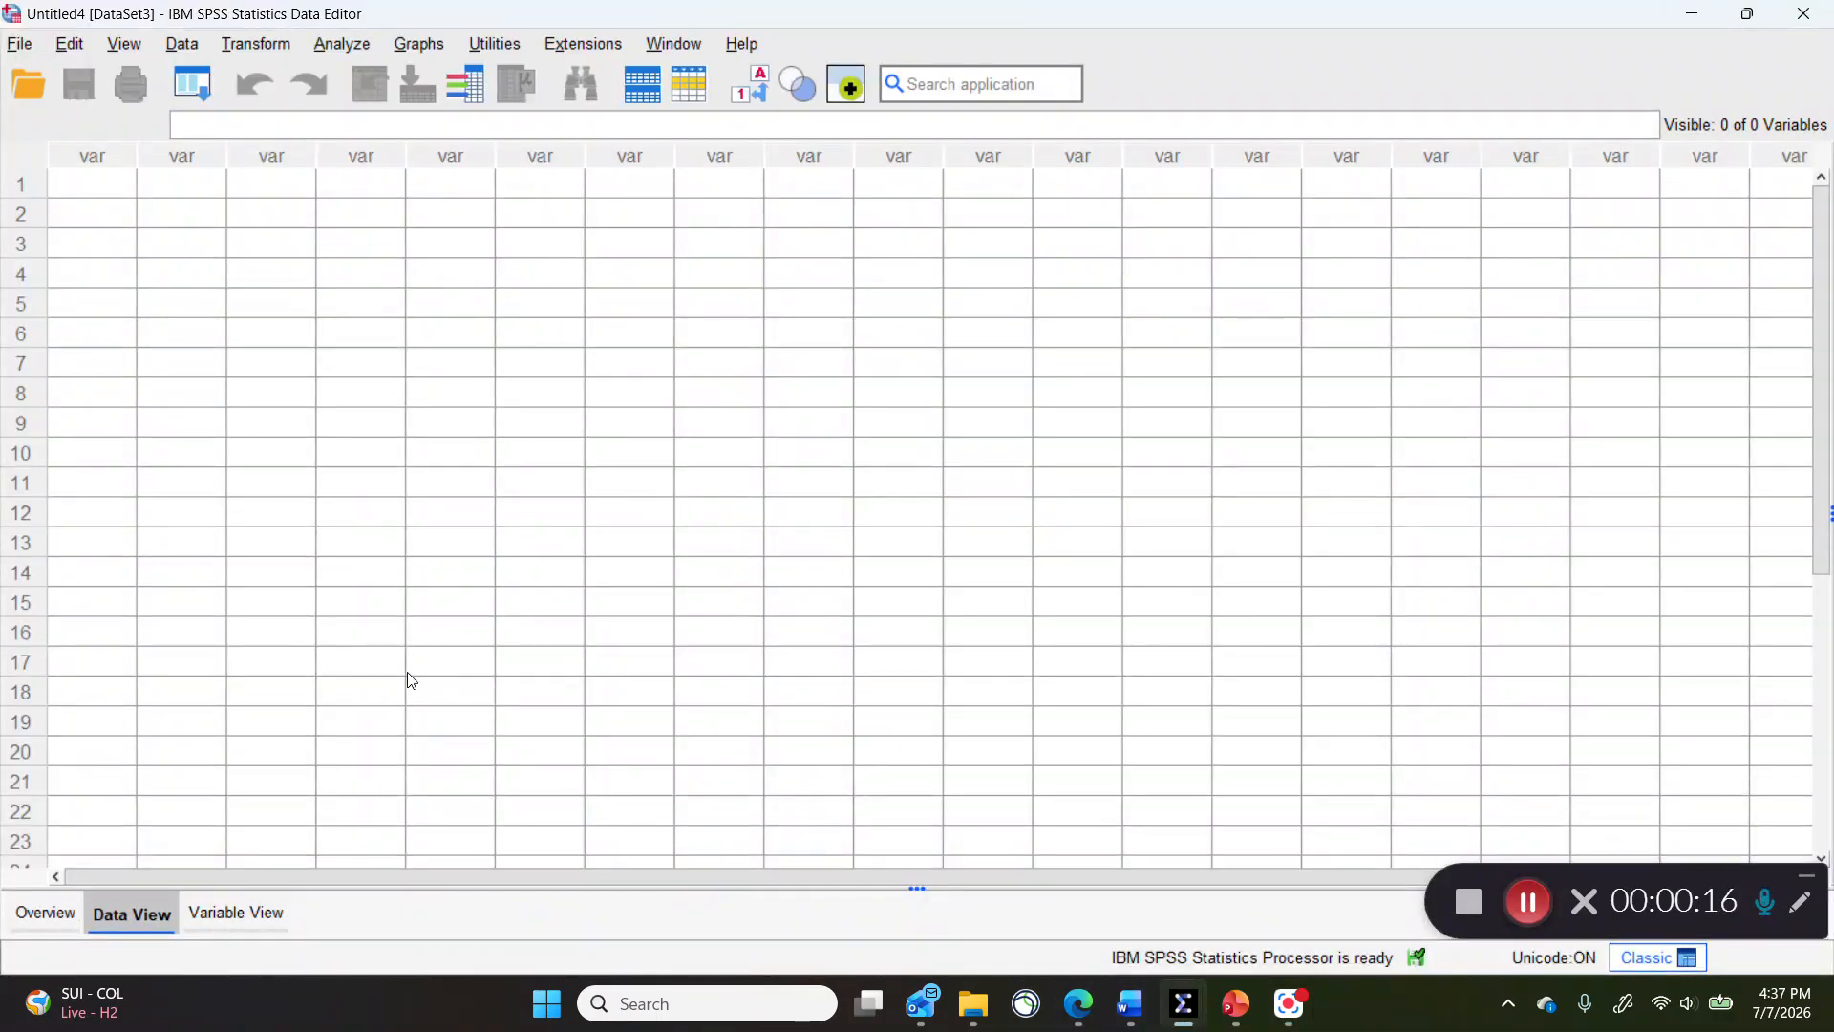
click(1133, 1019)
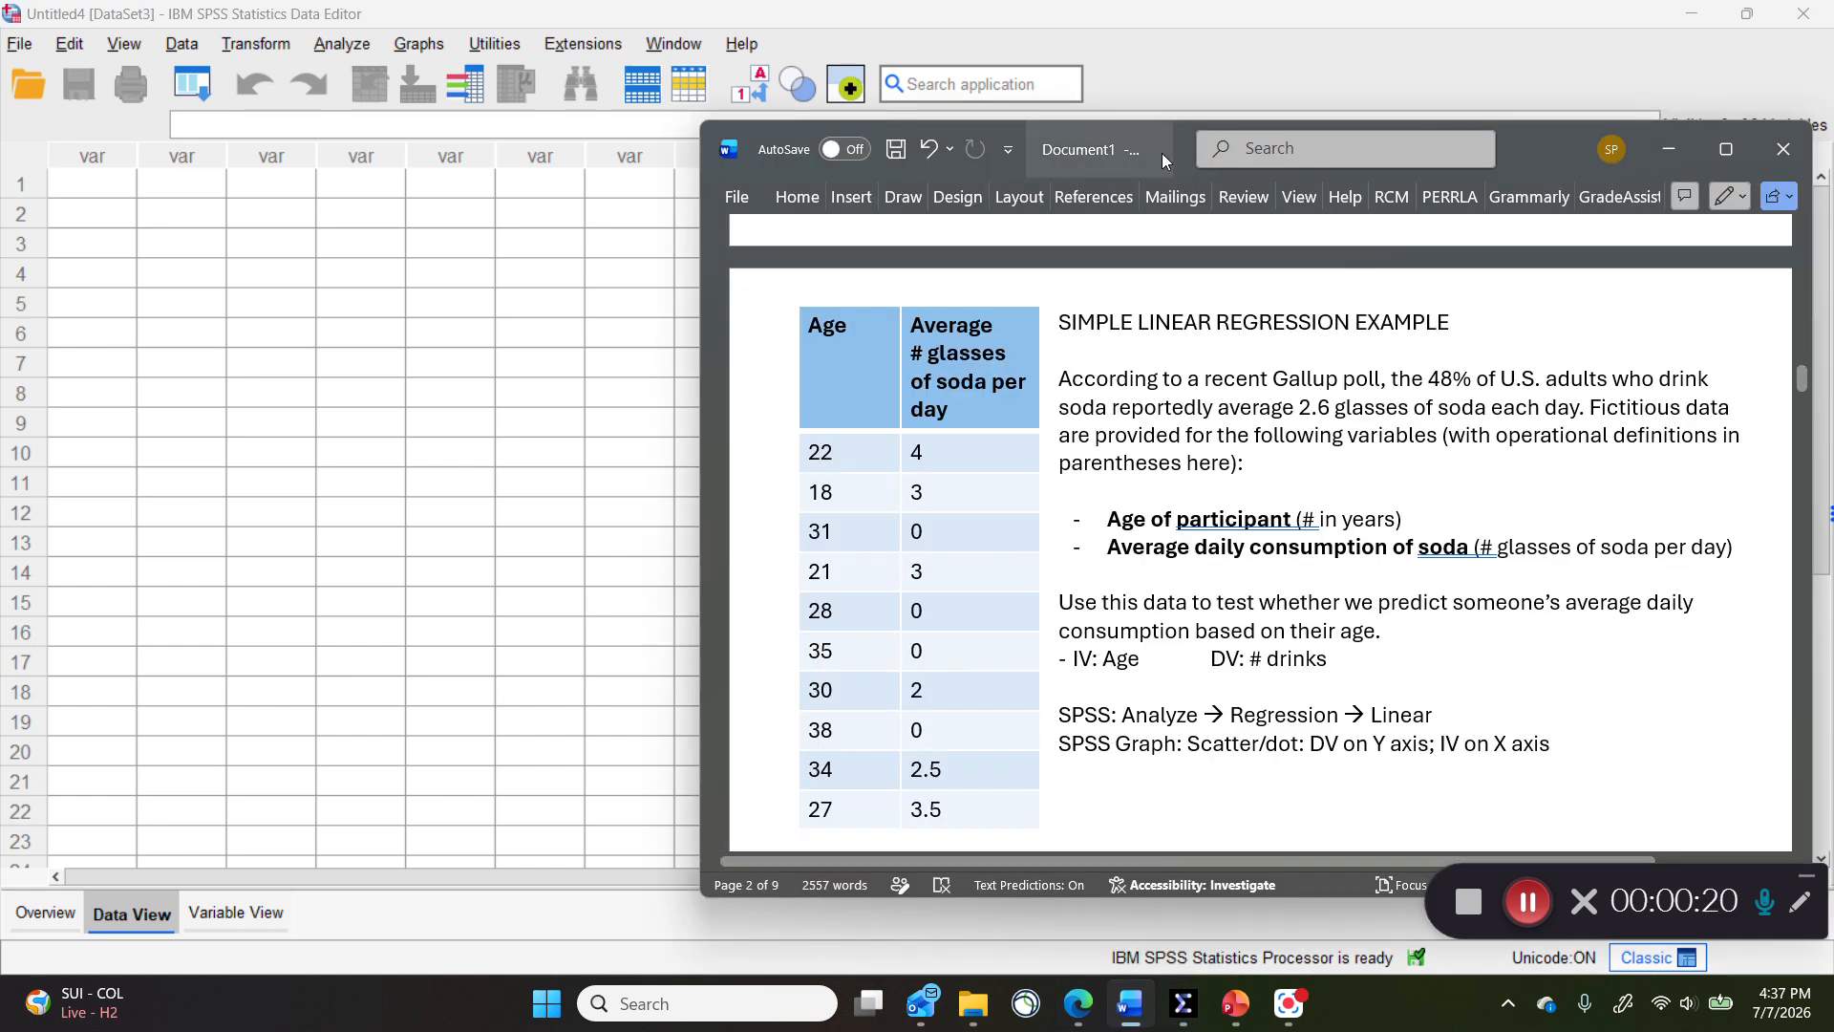
drag(1103, 147, 1036, 103)
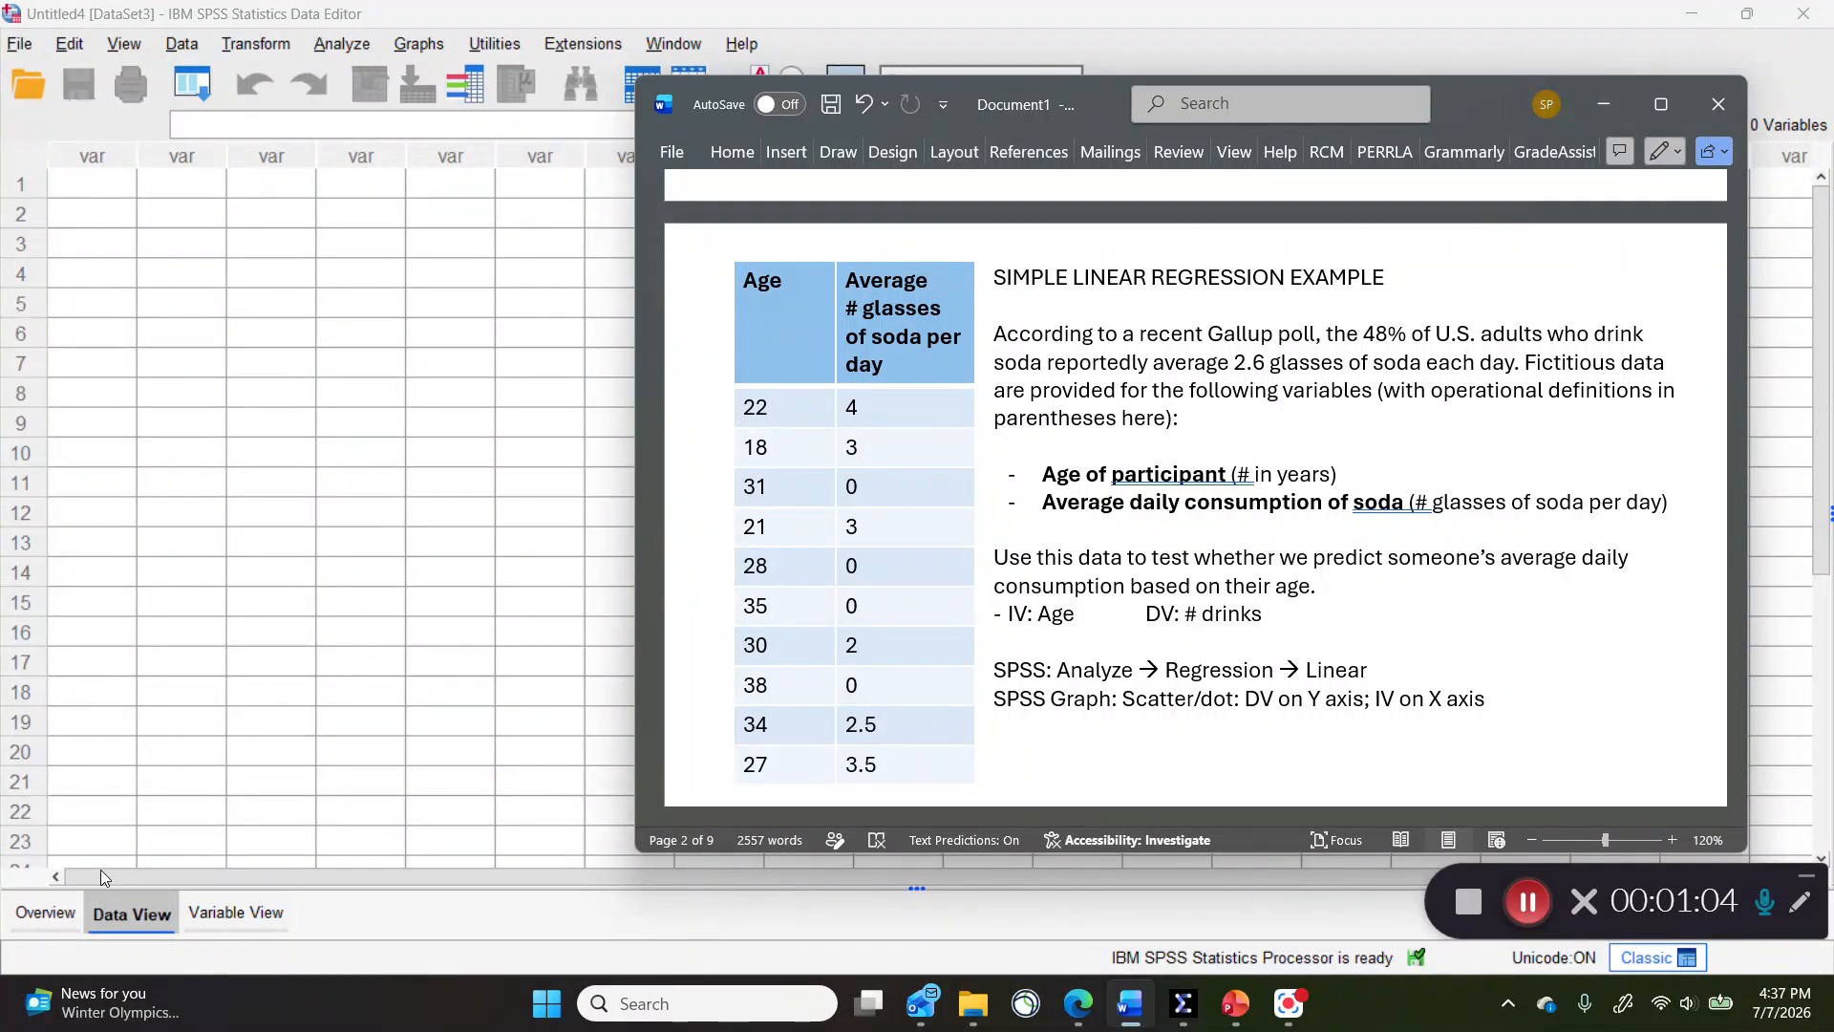
click(119, 915)
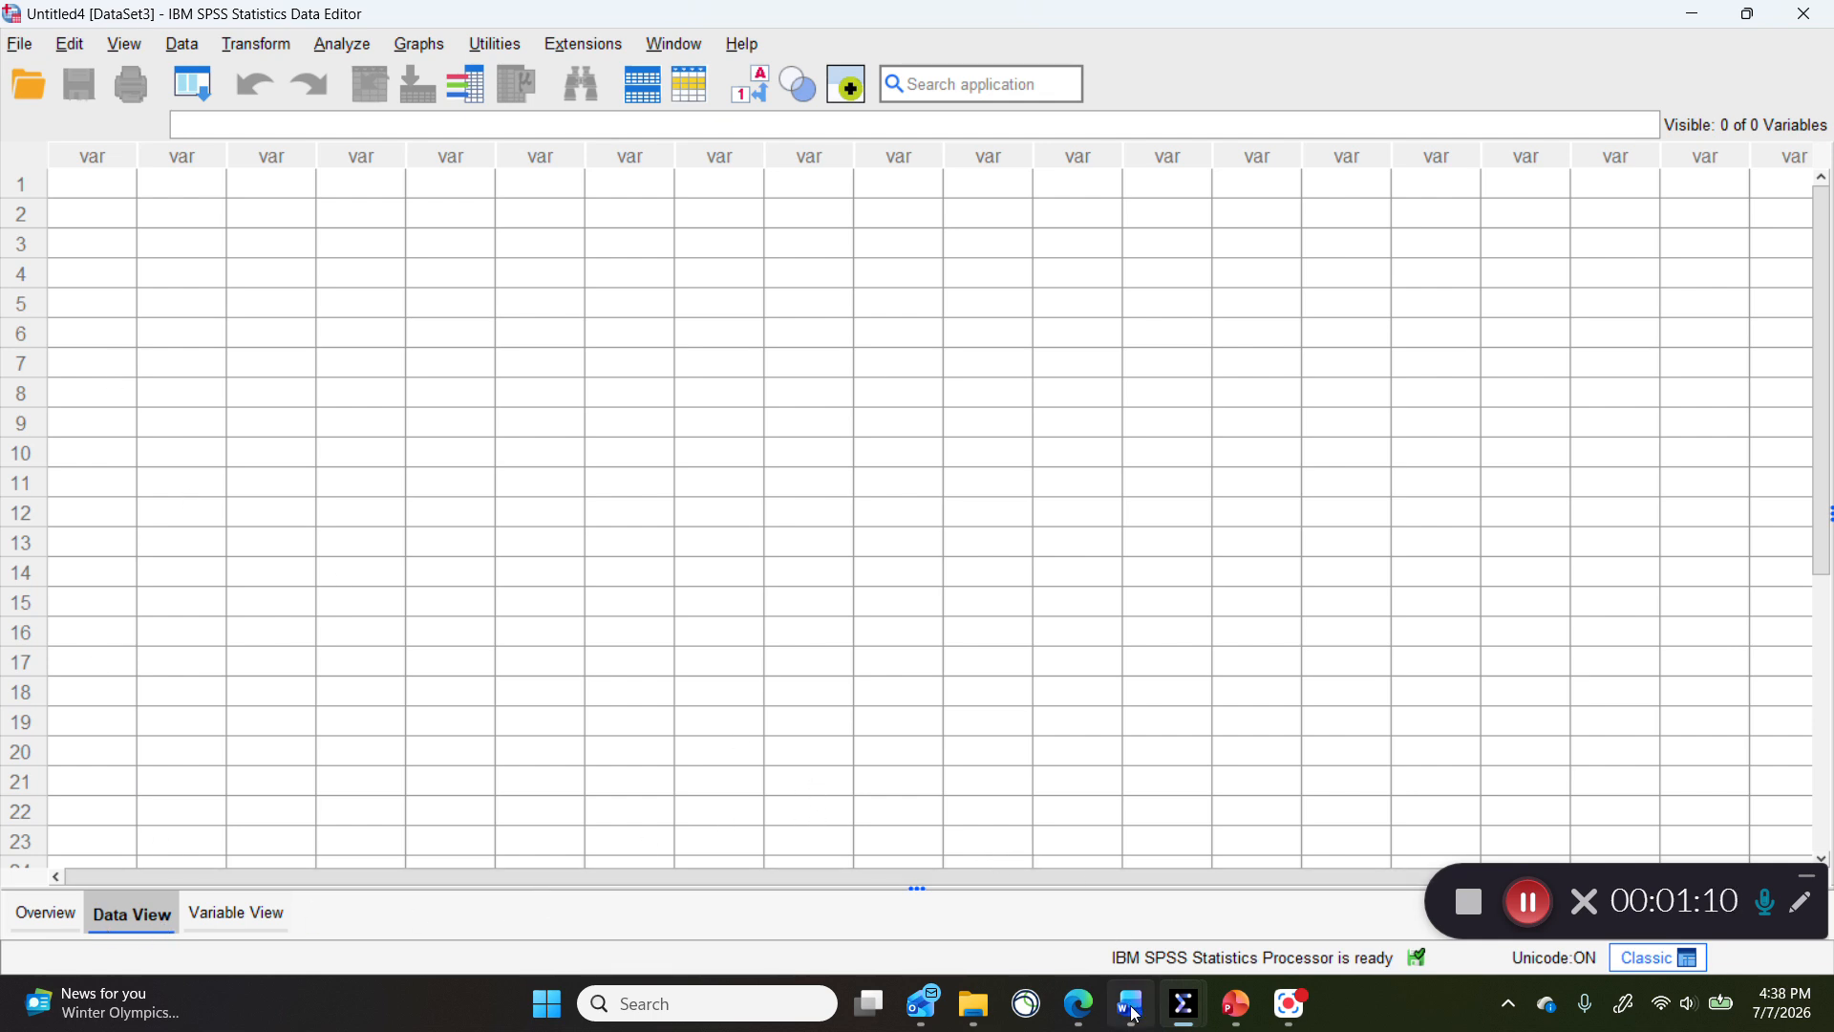
Switch to the Word document and copy the age and soda values from the table's ten data rows, without the header row
mouse_move(1135, 1014)
click(1152, 931)
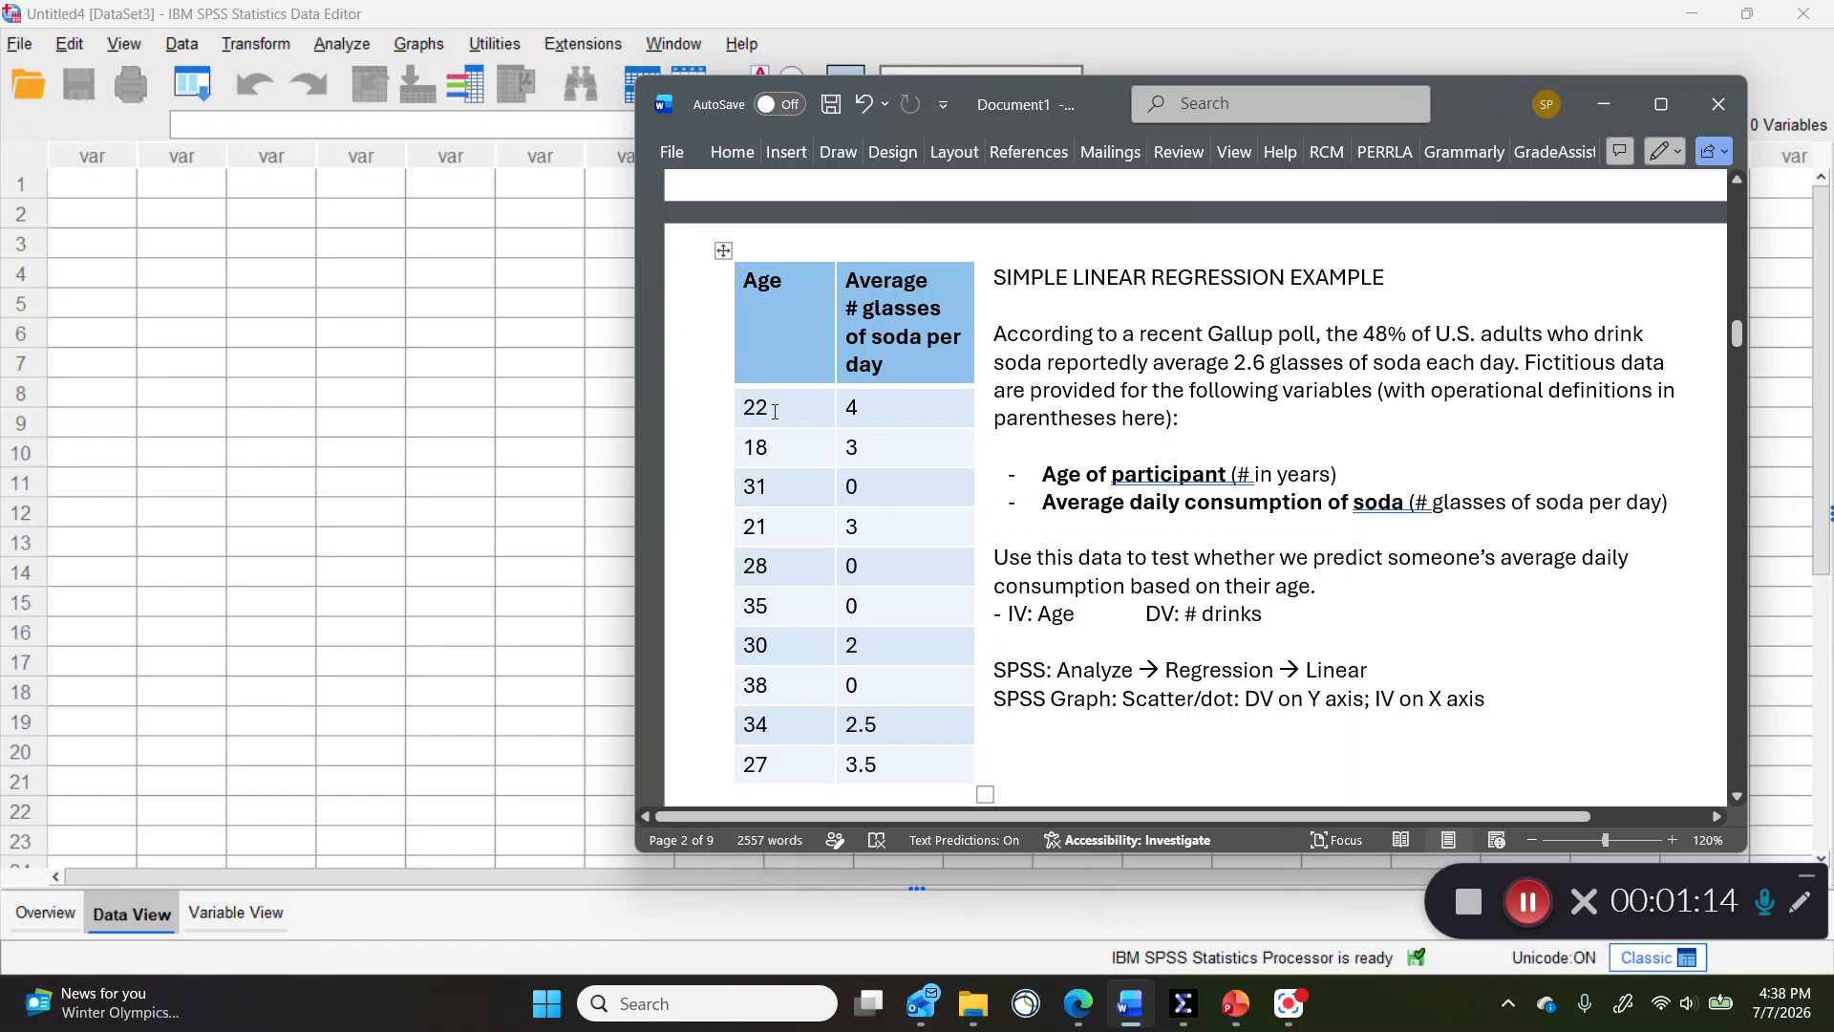
drag(770, 330, 853, 329)
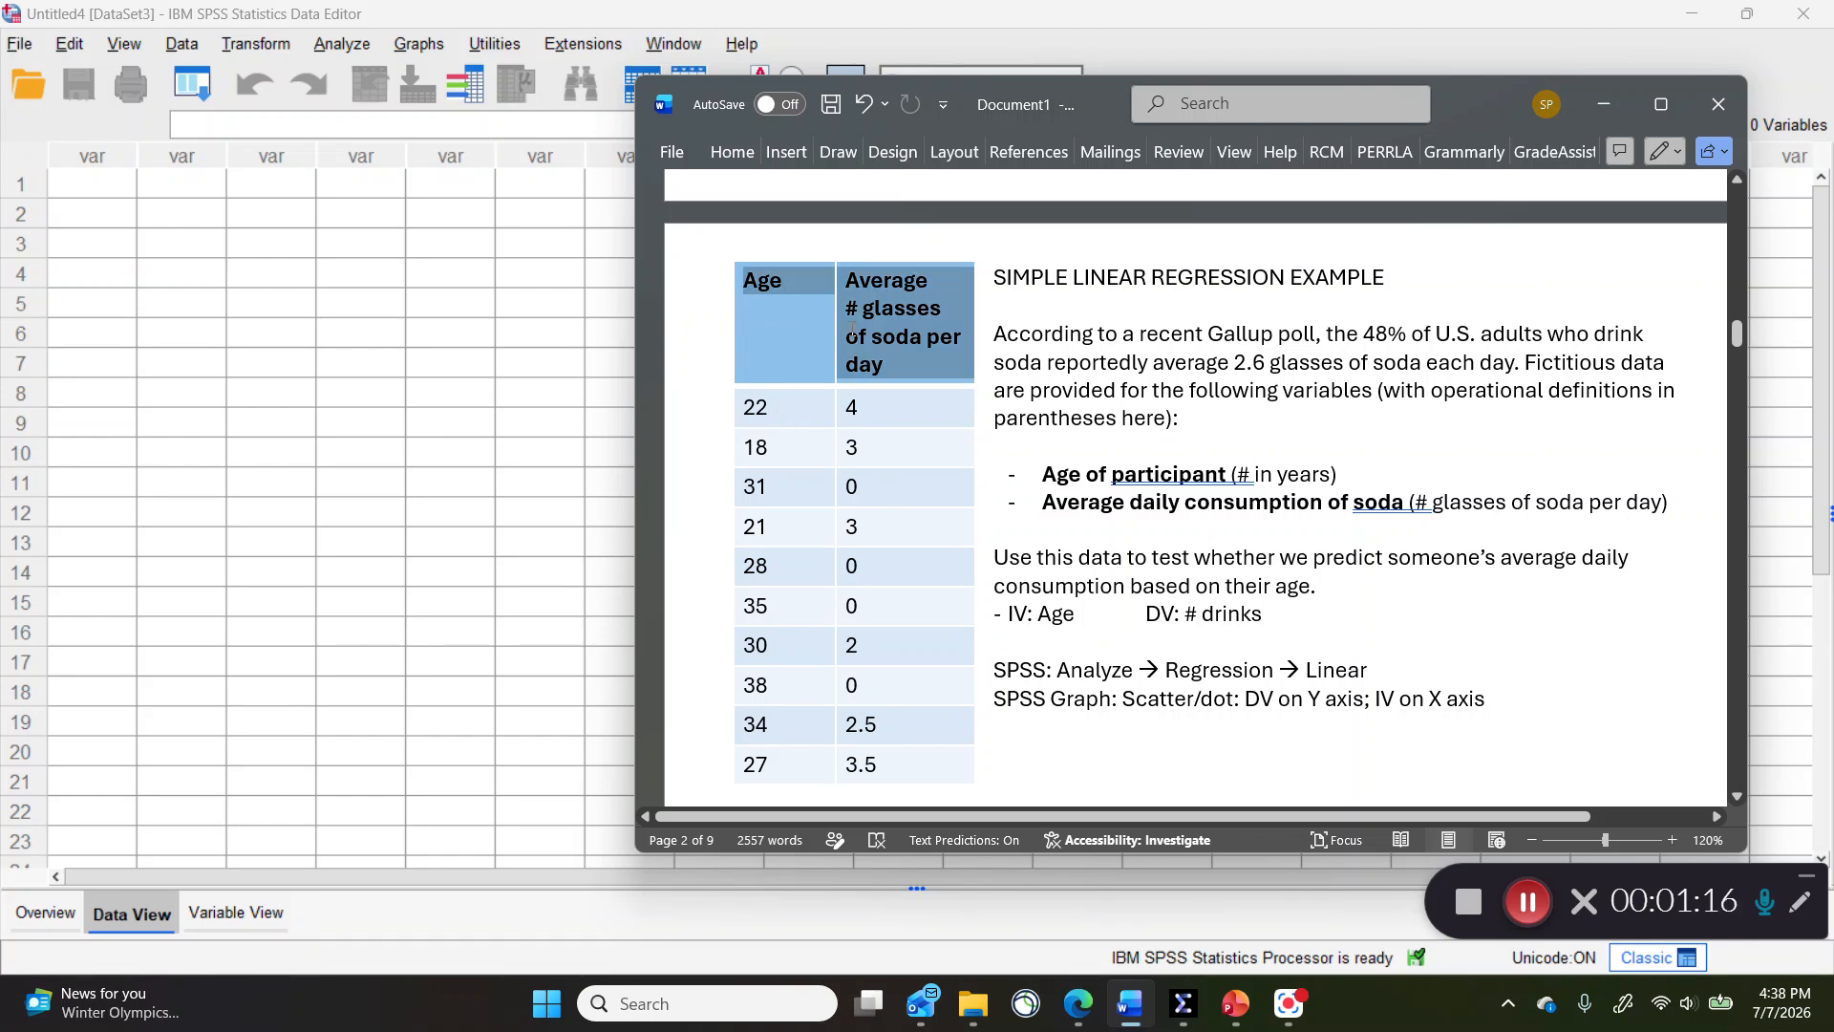
click(755, 408)
drag(779, 408, 872, 769)
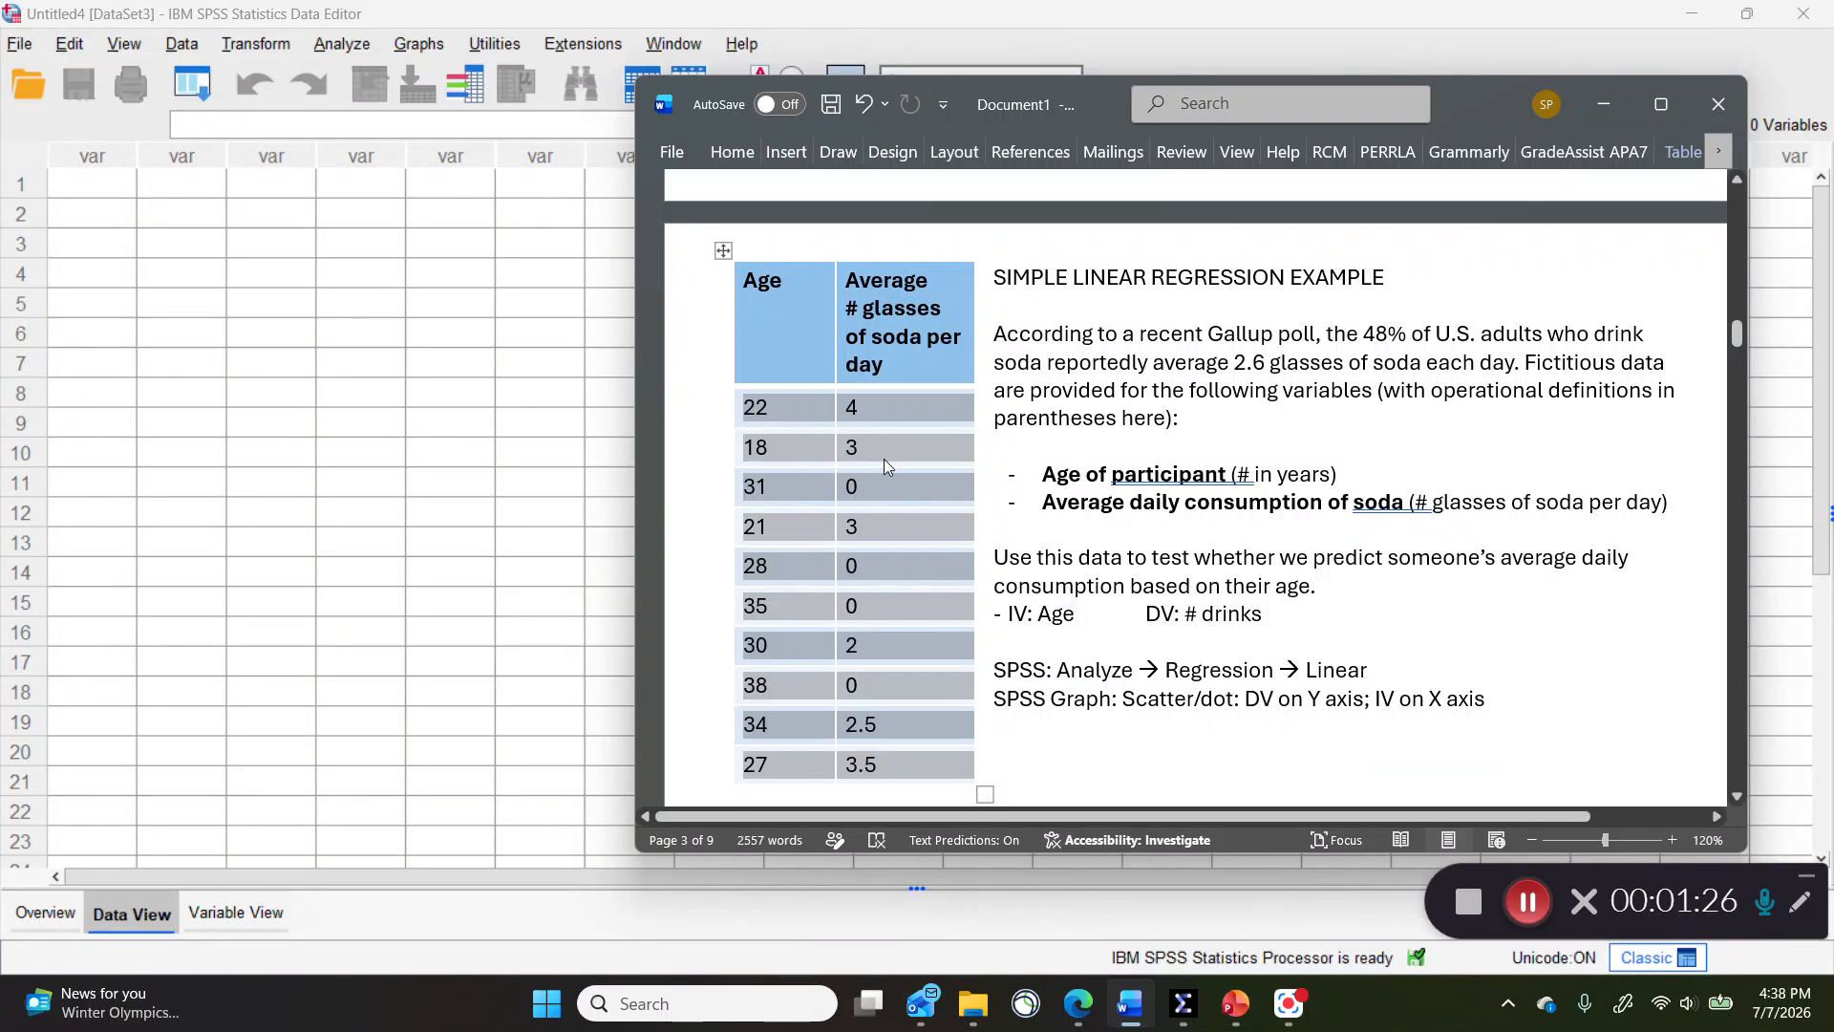
right_click(902, 410)
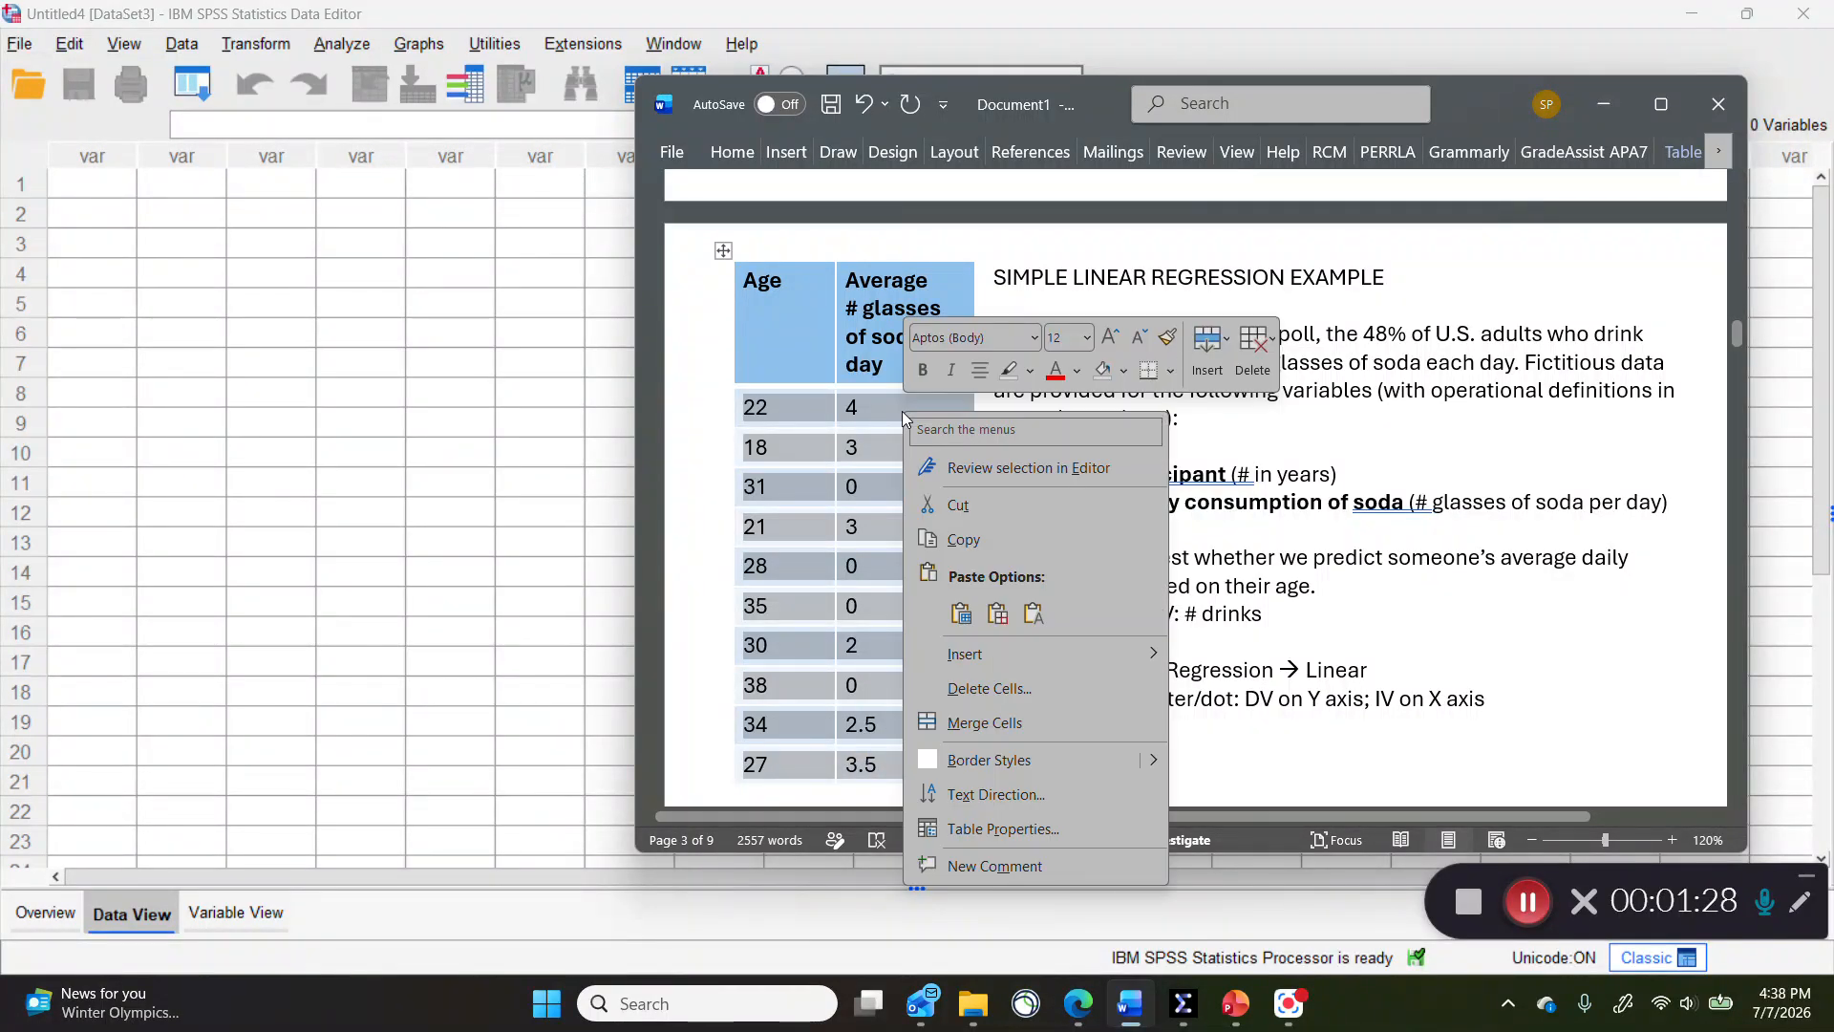
click(994, 539)
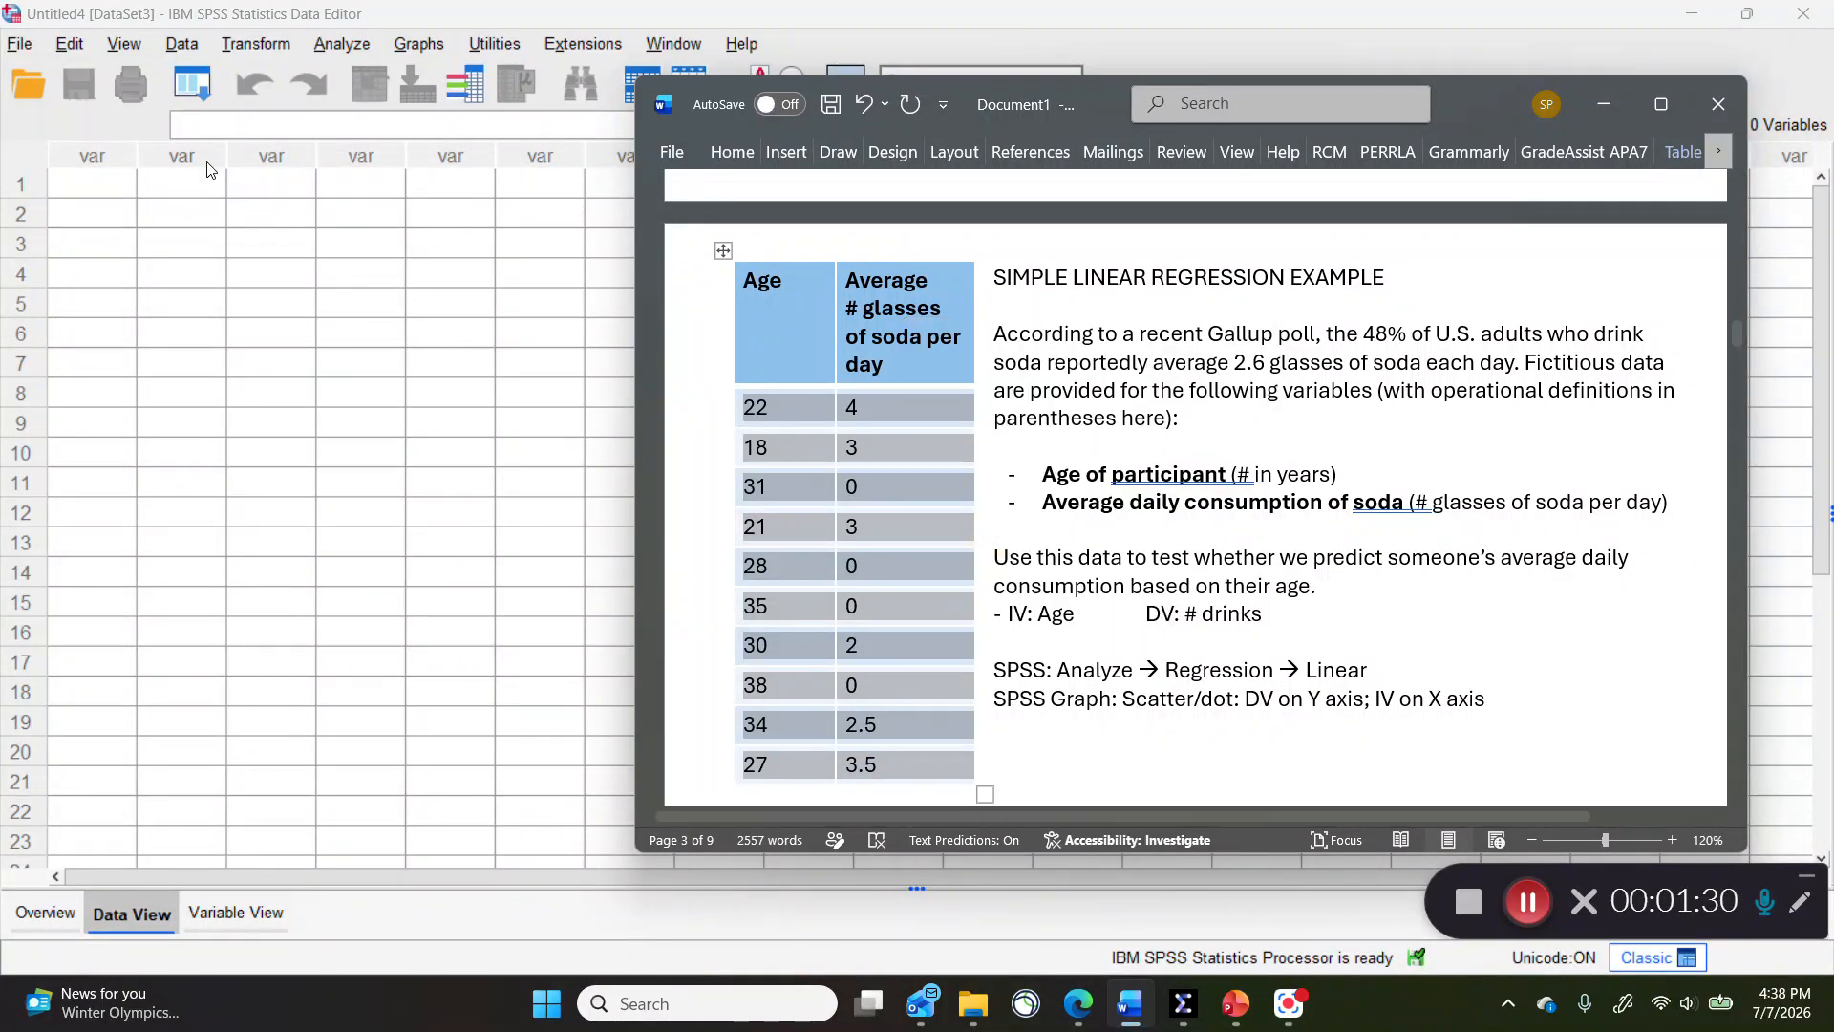
Switch to the SPSS data editor and paste the copied values without variable names, starting in the first cell of row 1
click(113, 191)
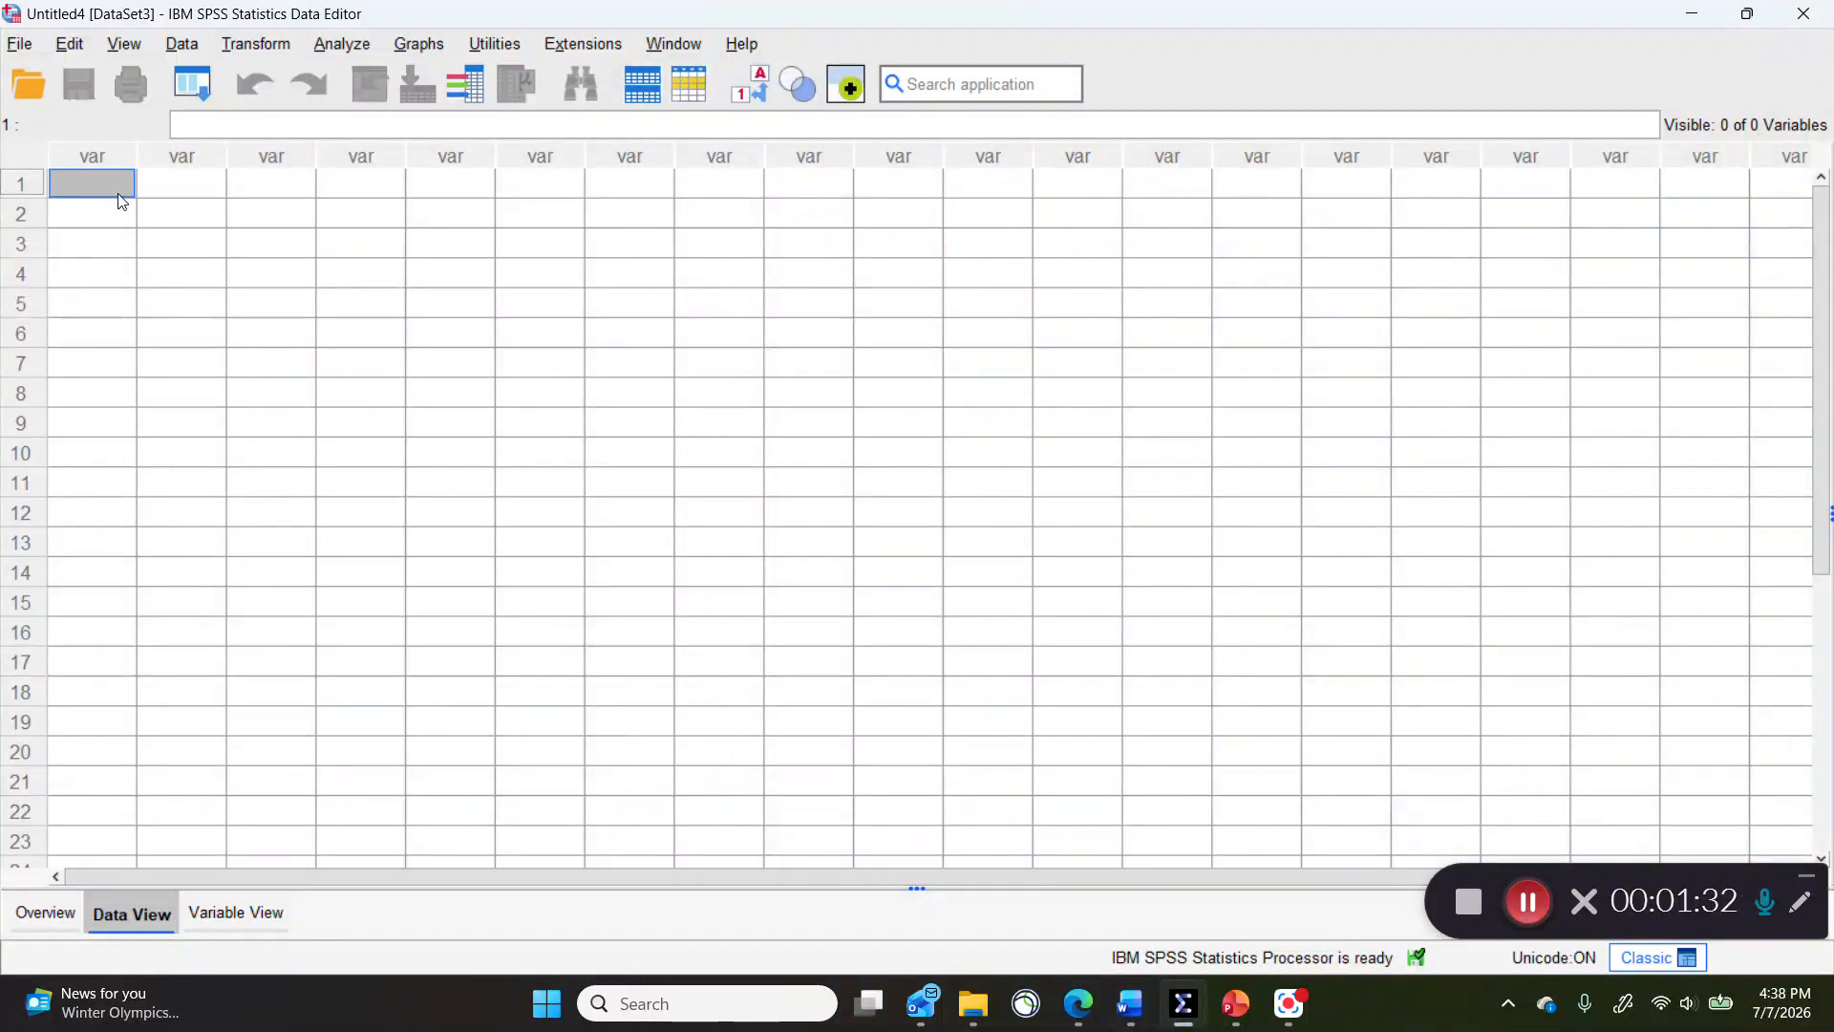
click(89, 155)
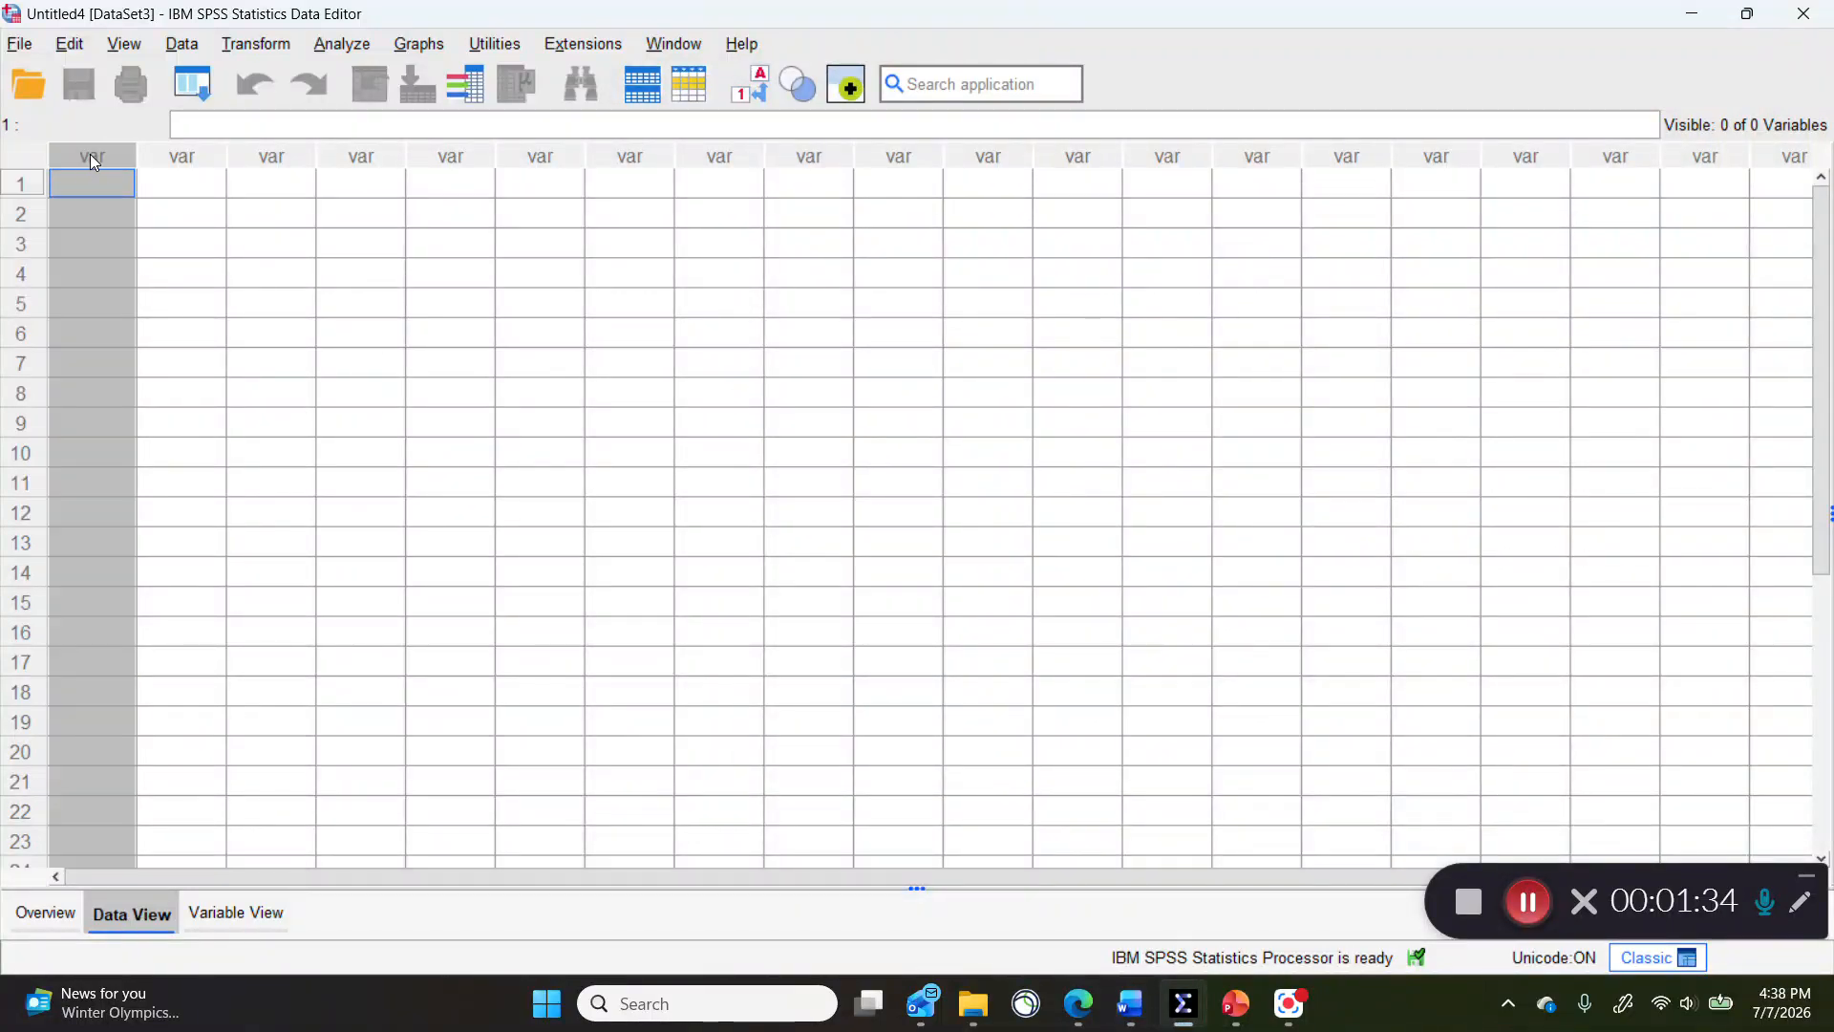
click(94, 191)
right_click(95, 190)
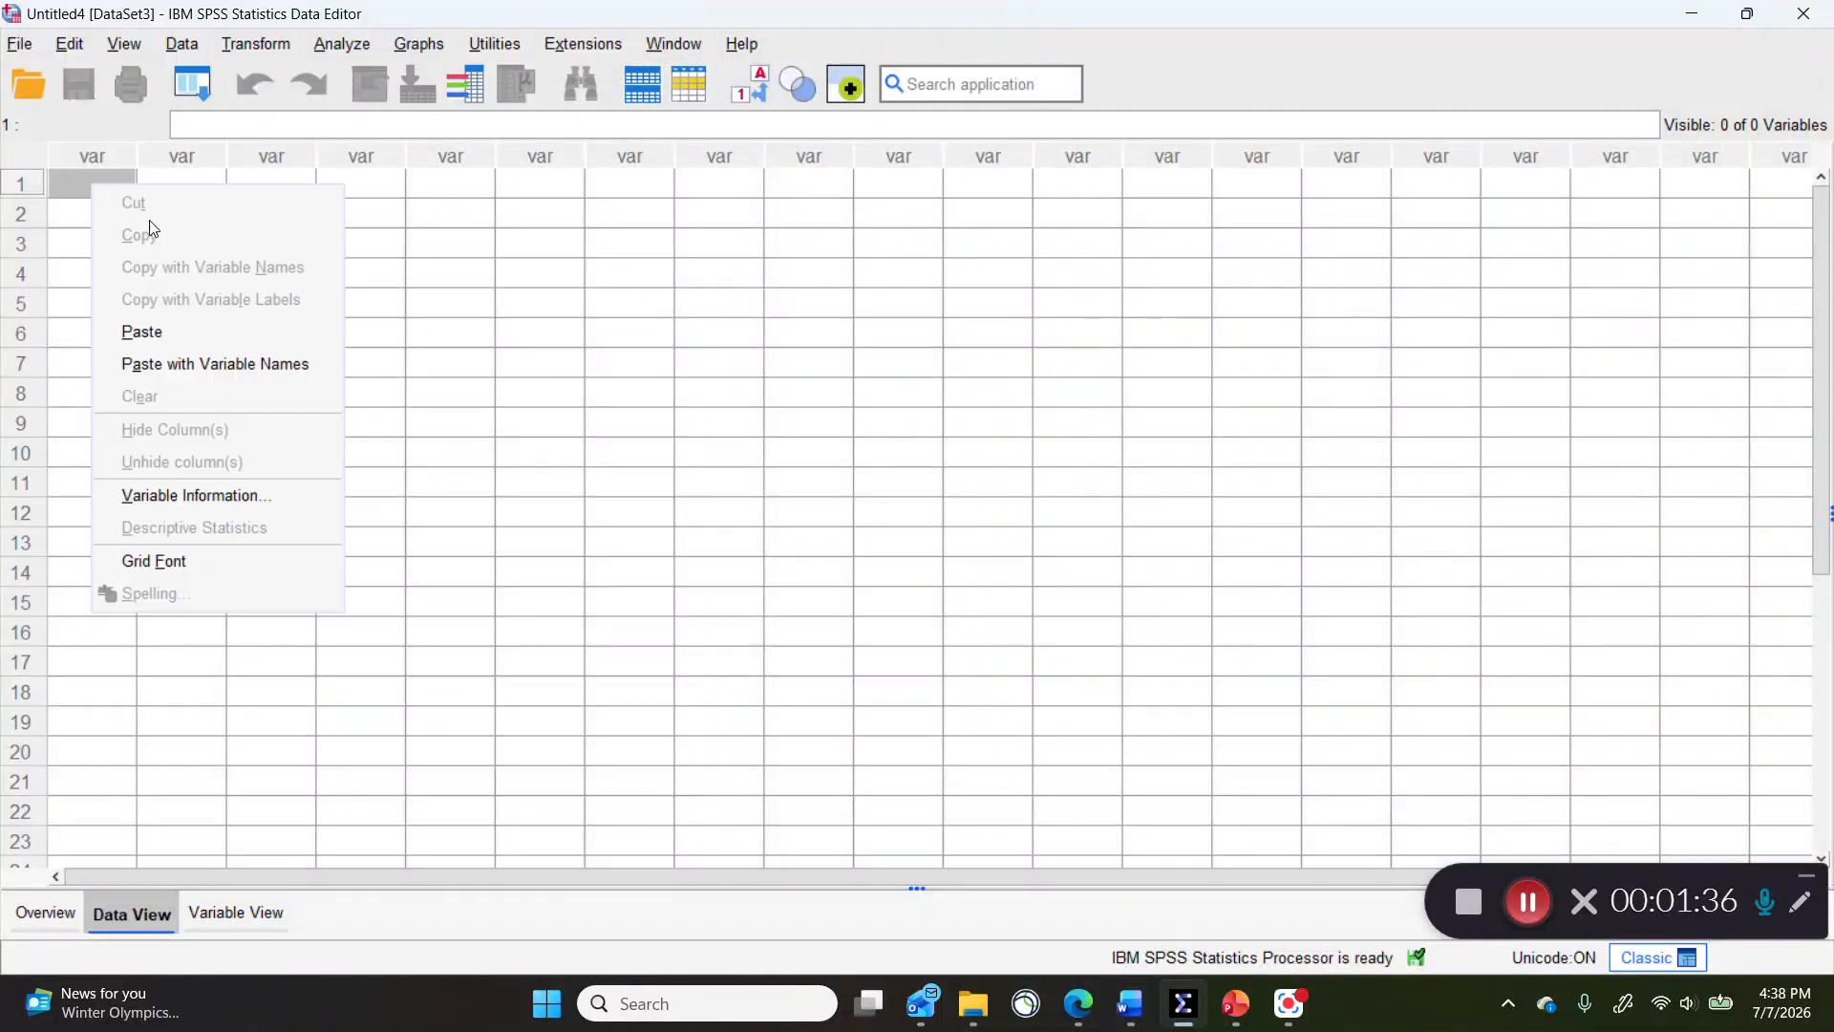
click(152, 335)
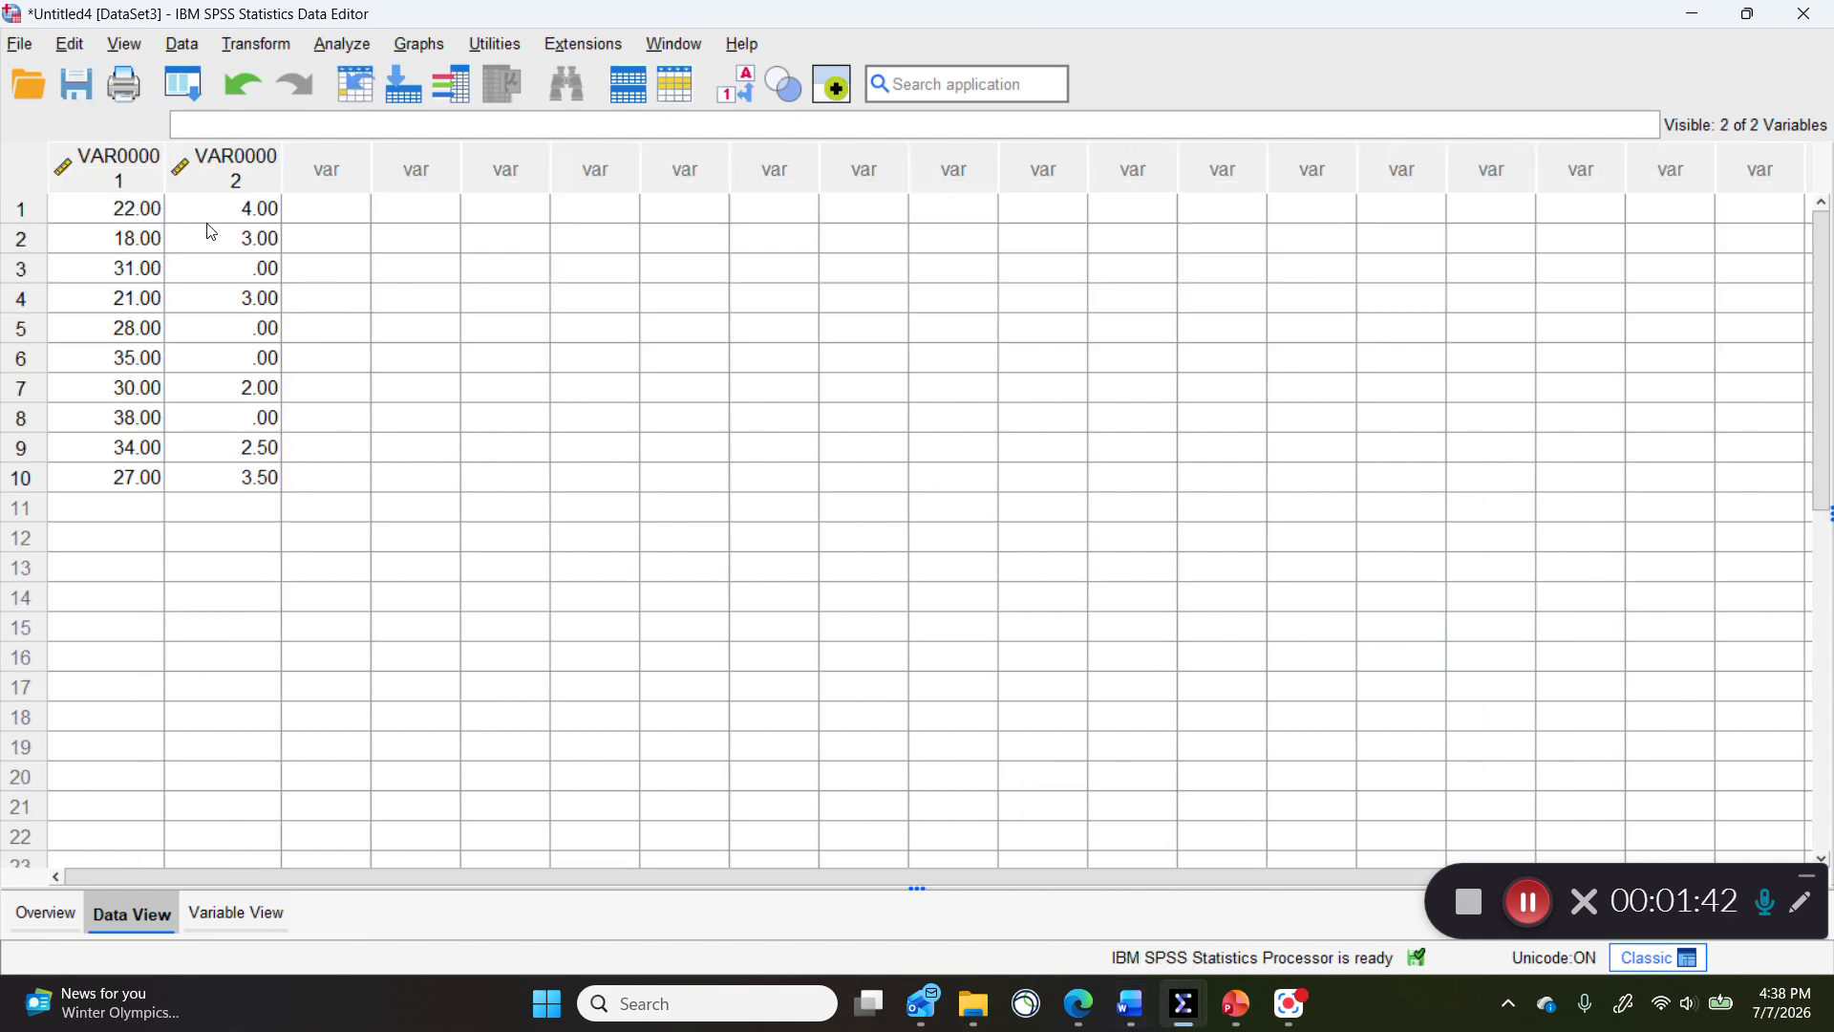
click(116, 182)
click(231, 166)
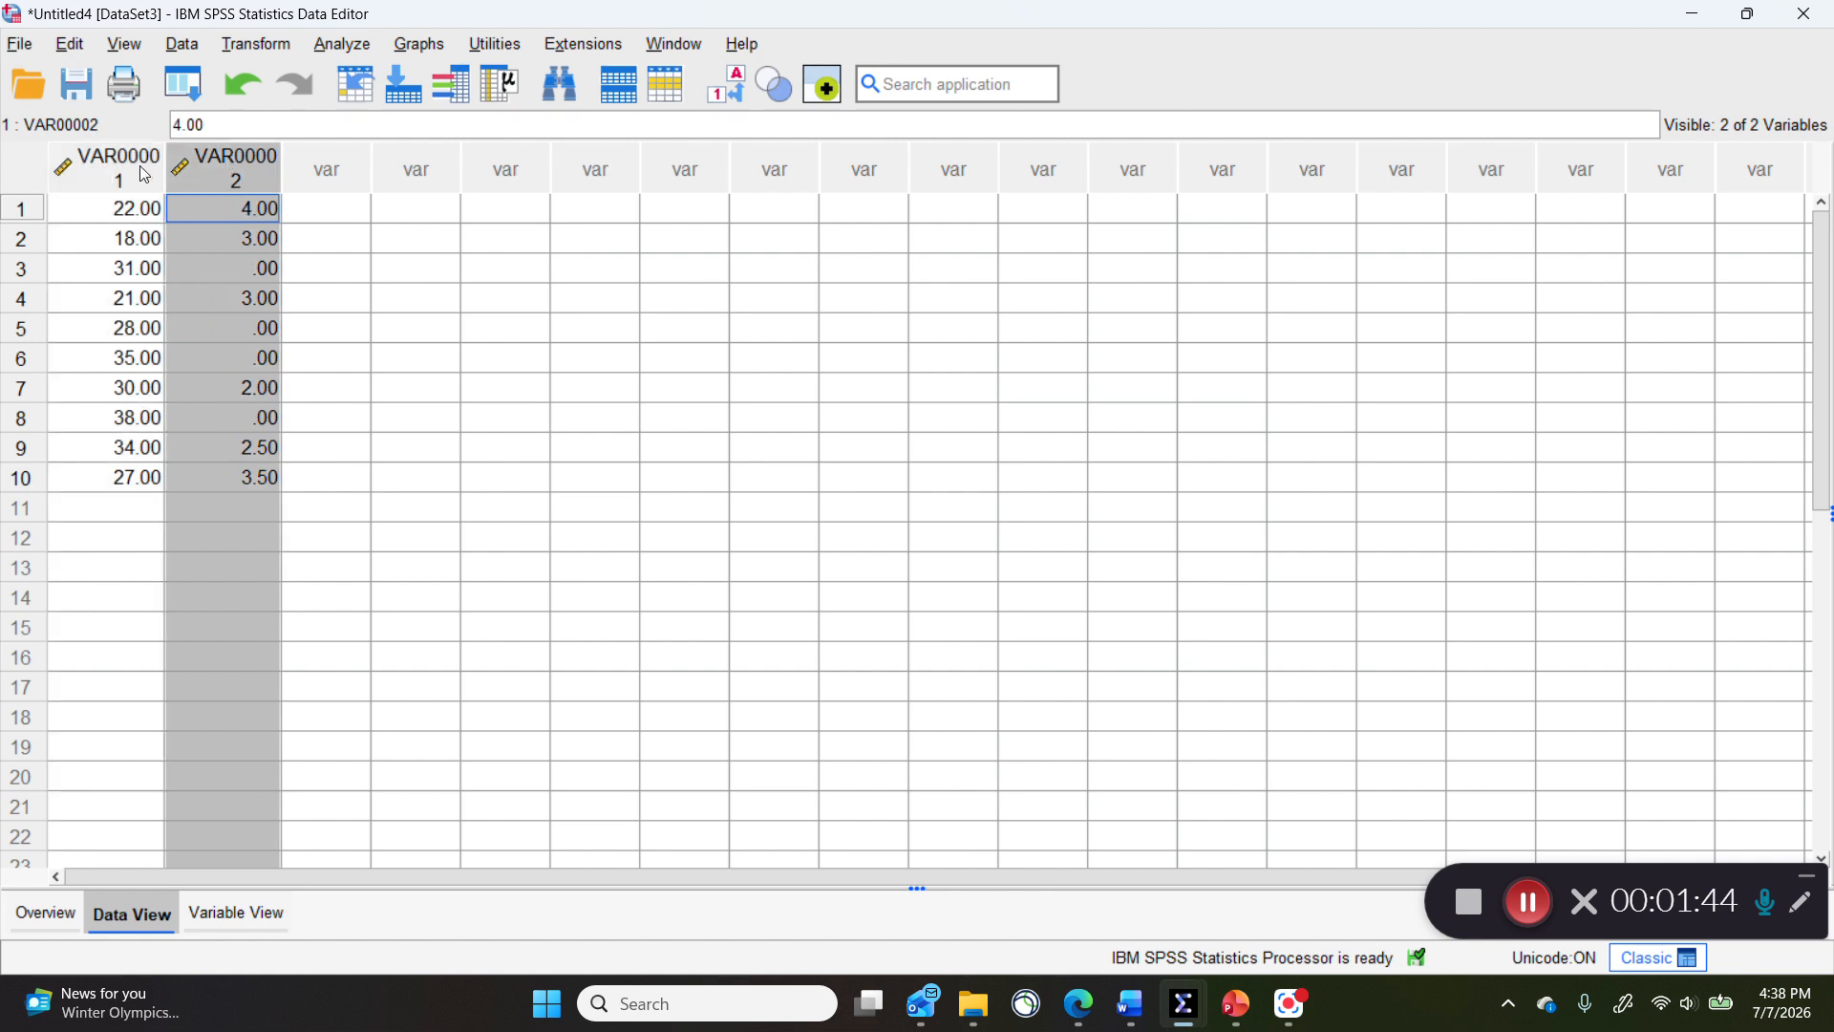
click(105, 181)
click(326, 328)
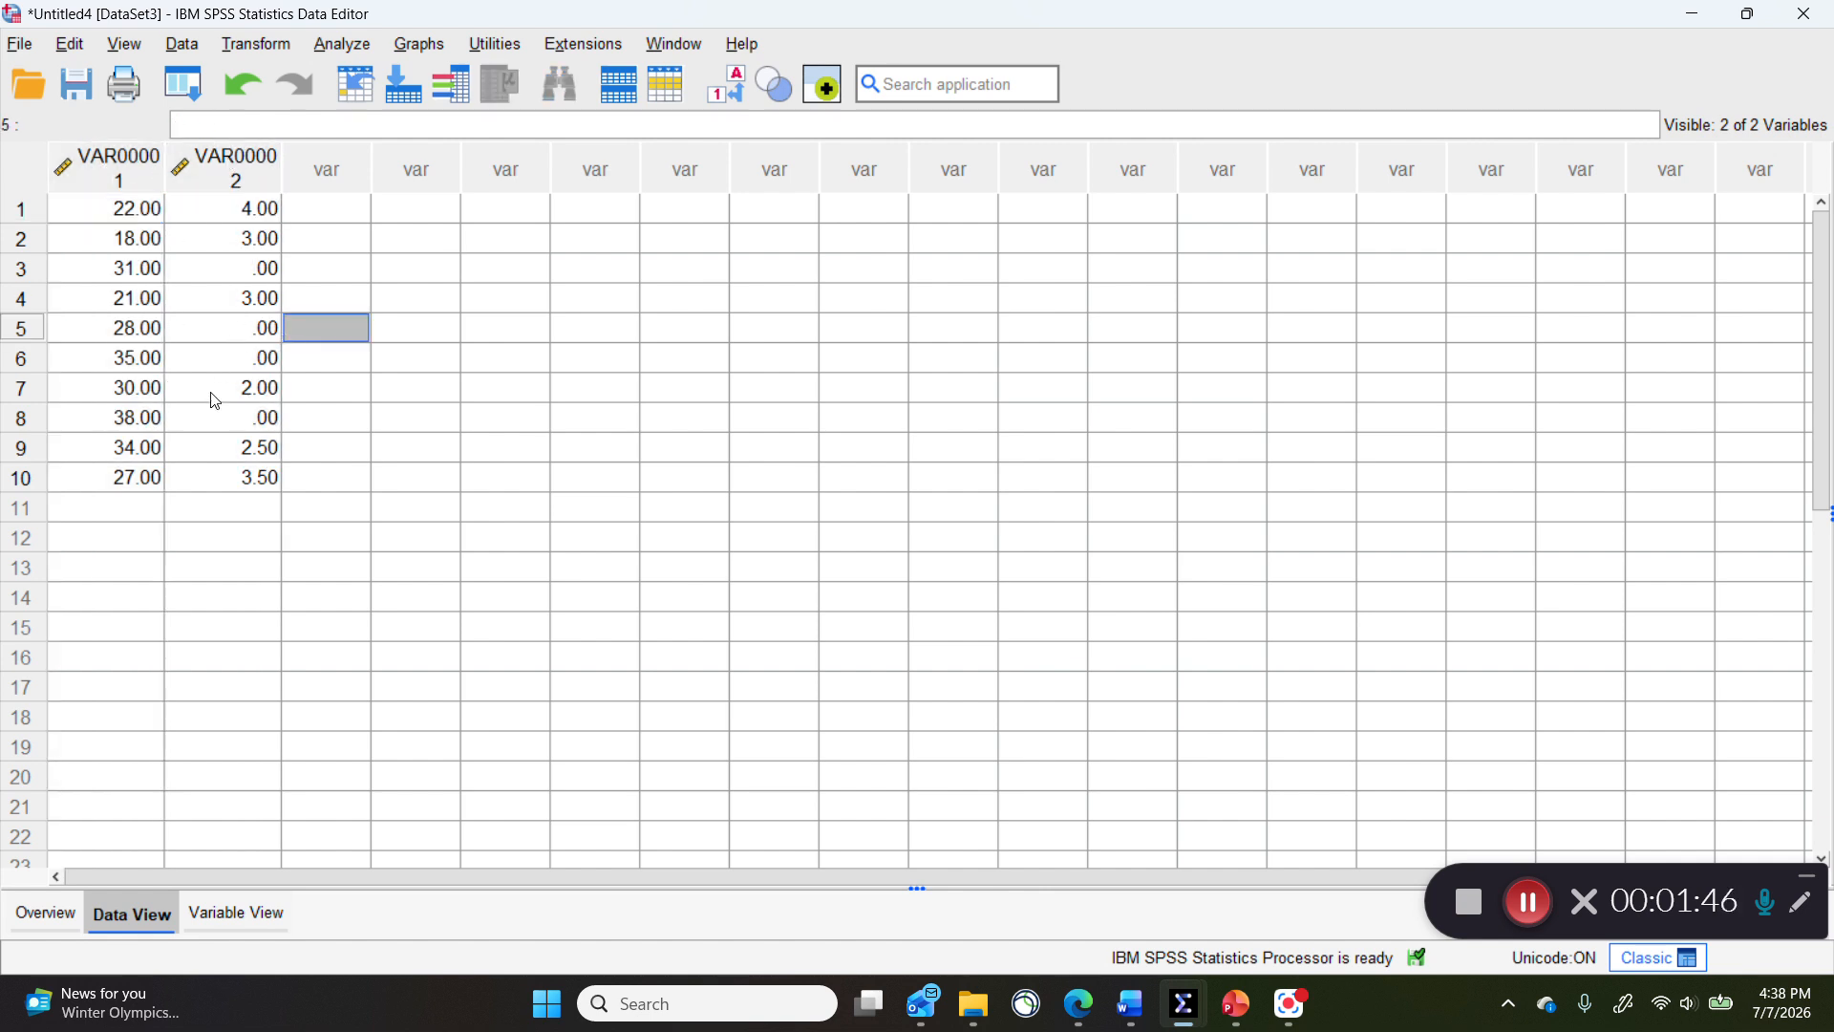
Rename the first variable as Age and the second as Drinks in the variable definitions
click(227, 912)
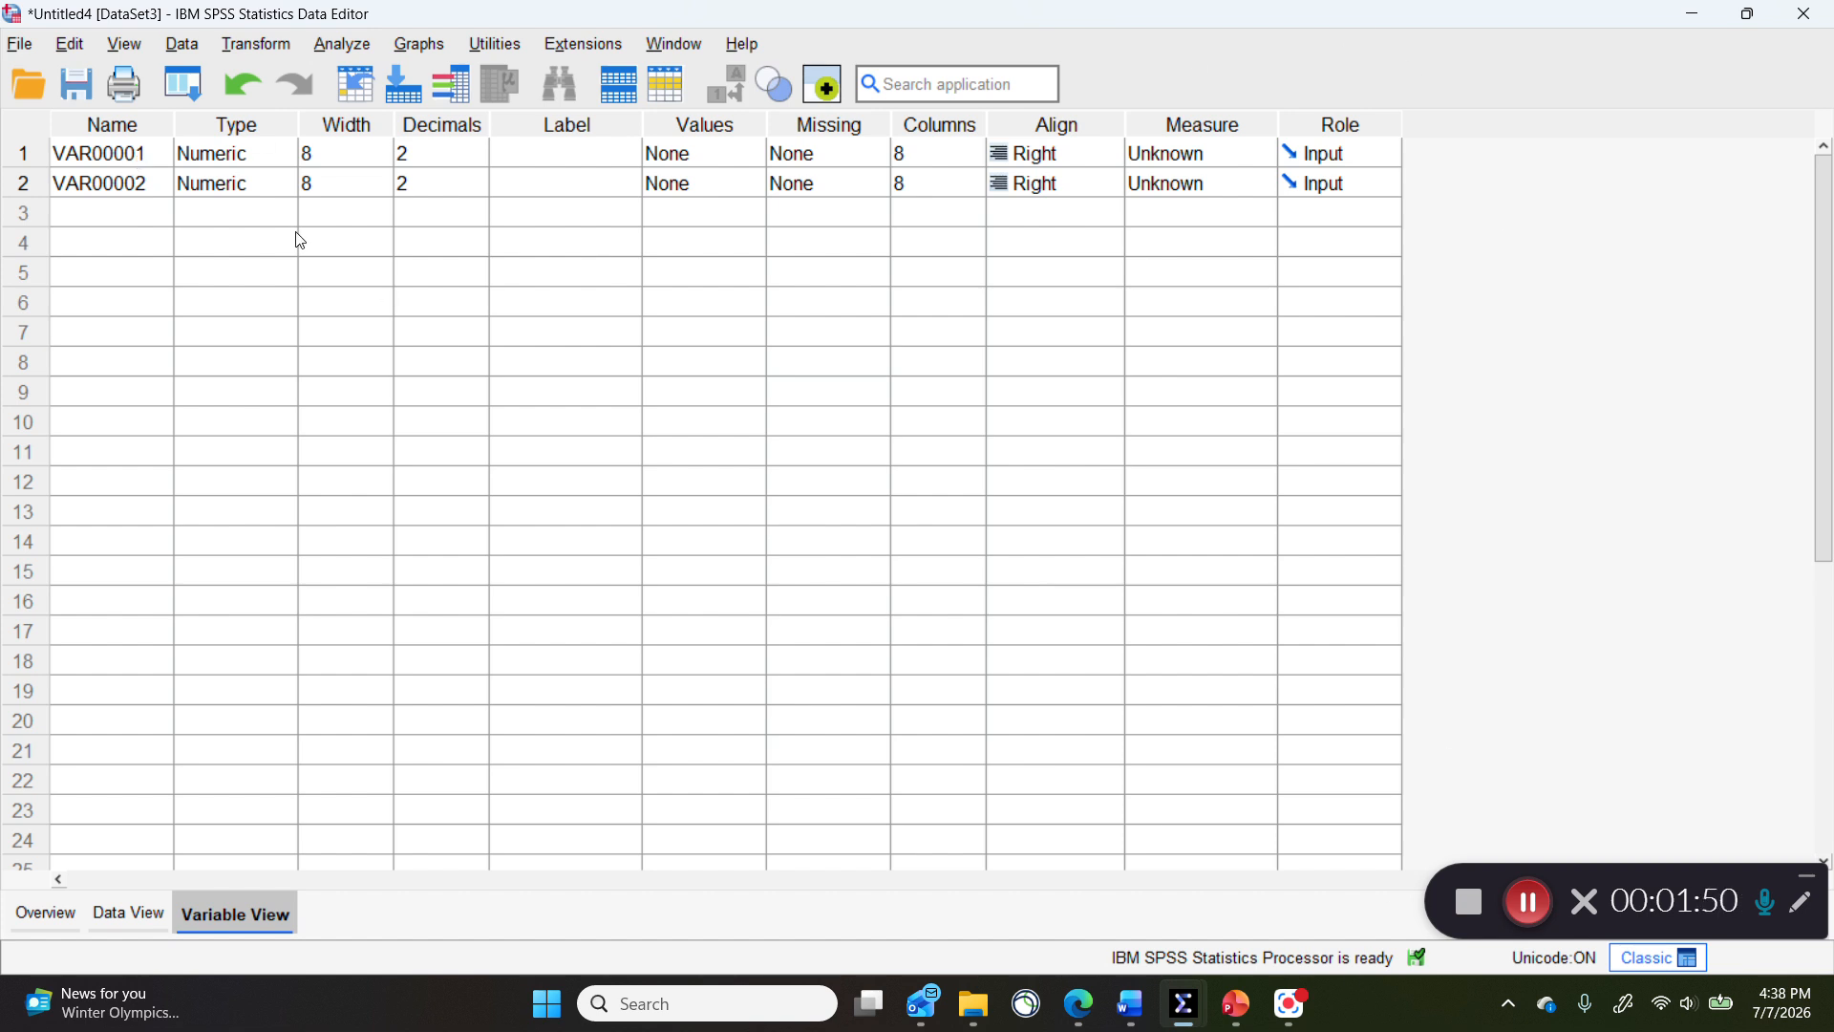
click(159, 165)
text(Age)
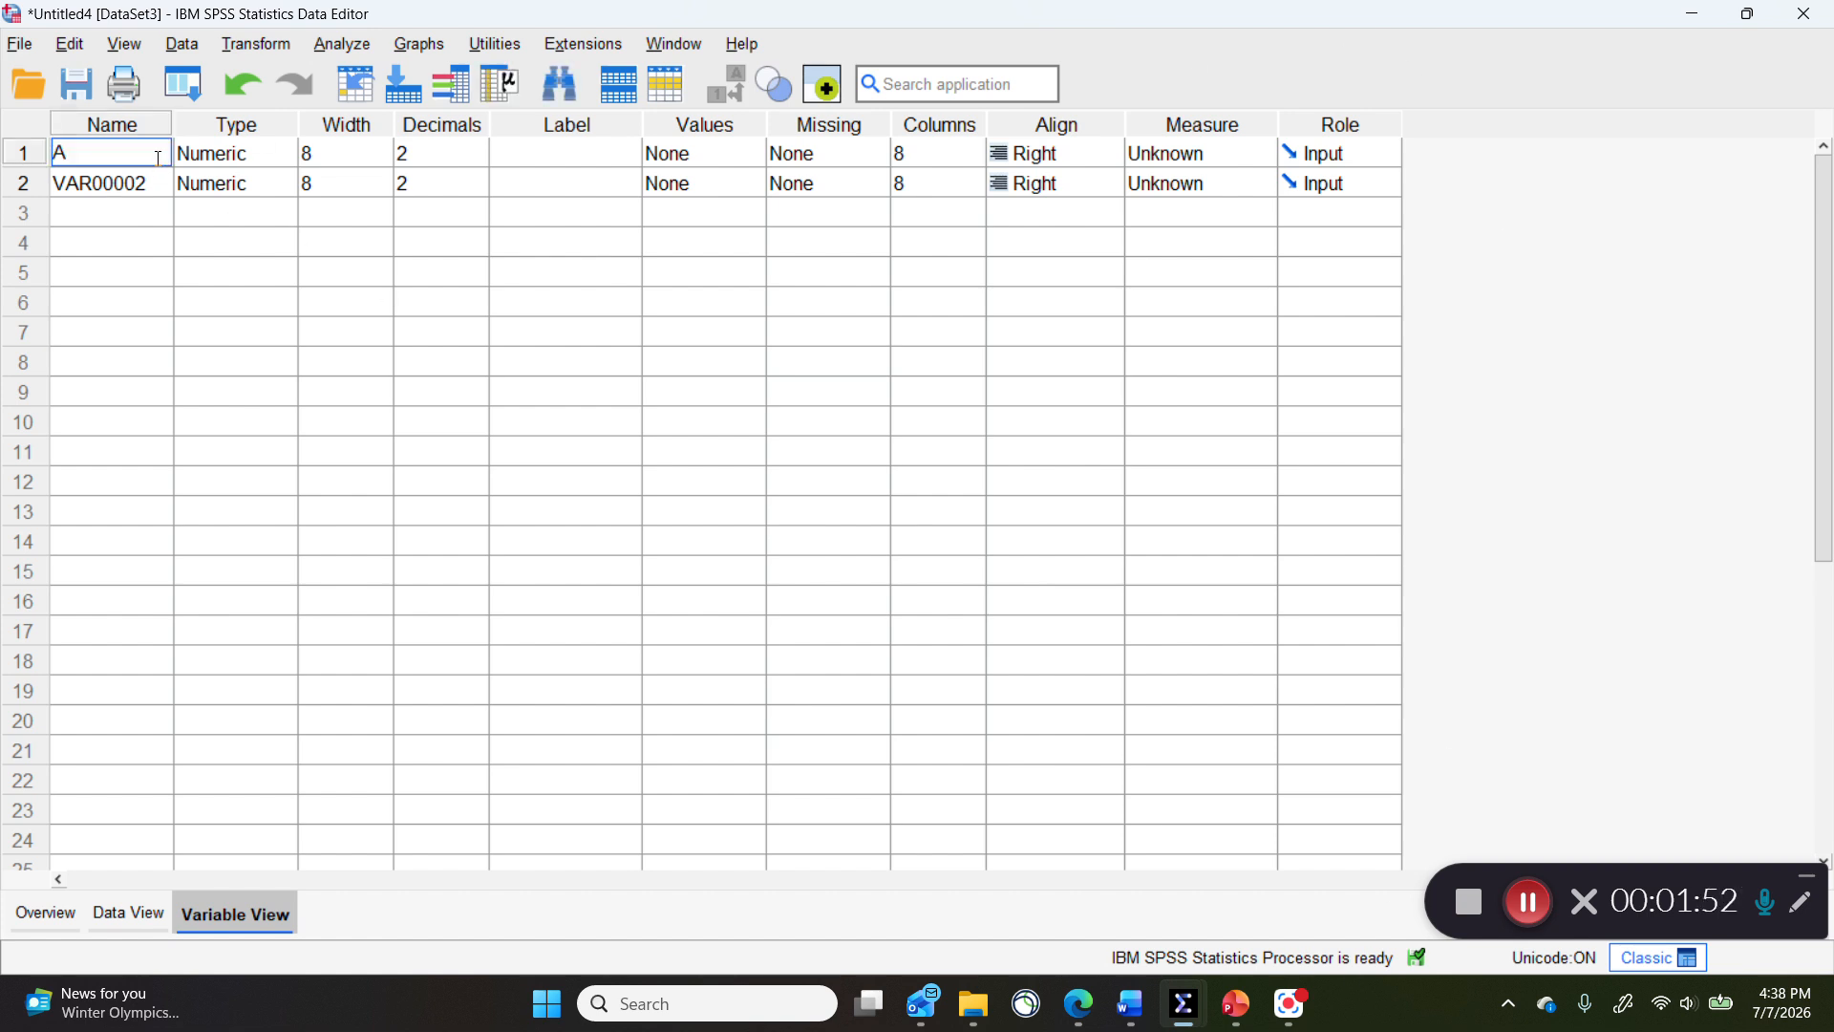
click(159, 191)
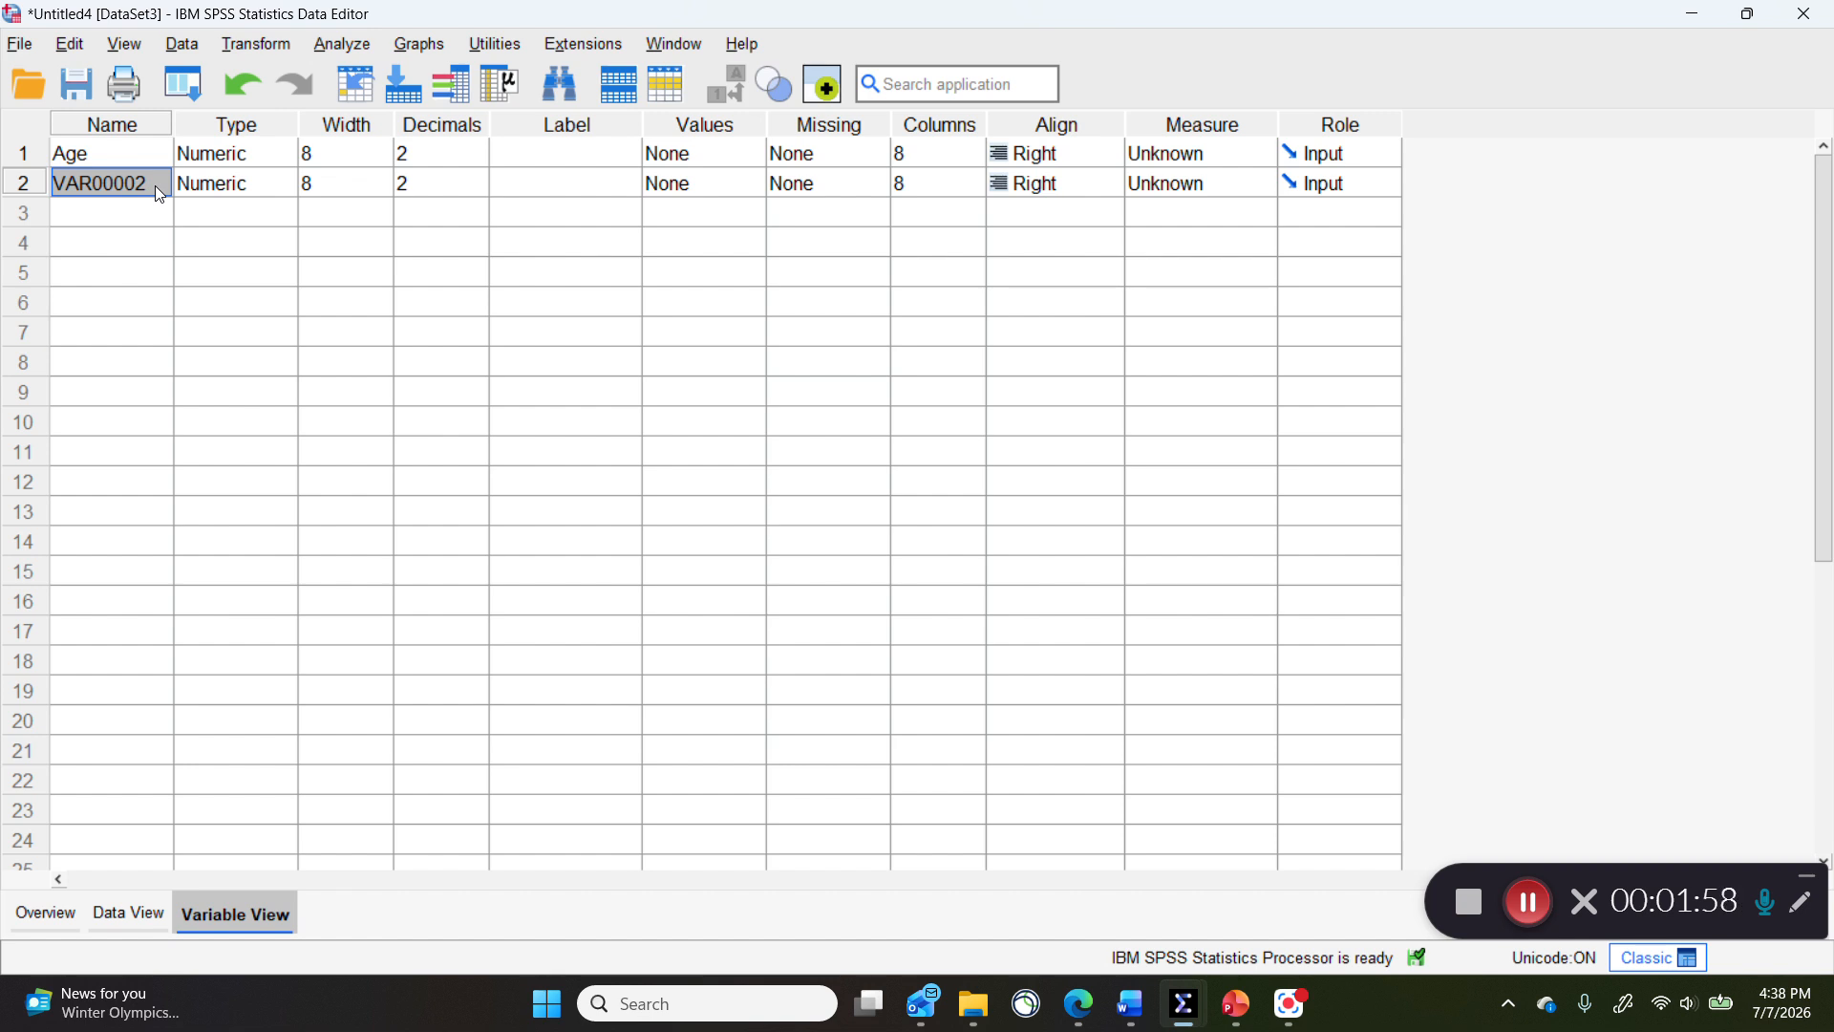
text(Drinks)
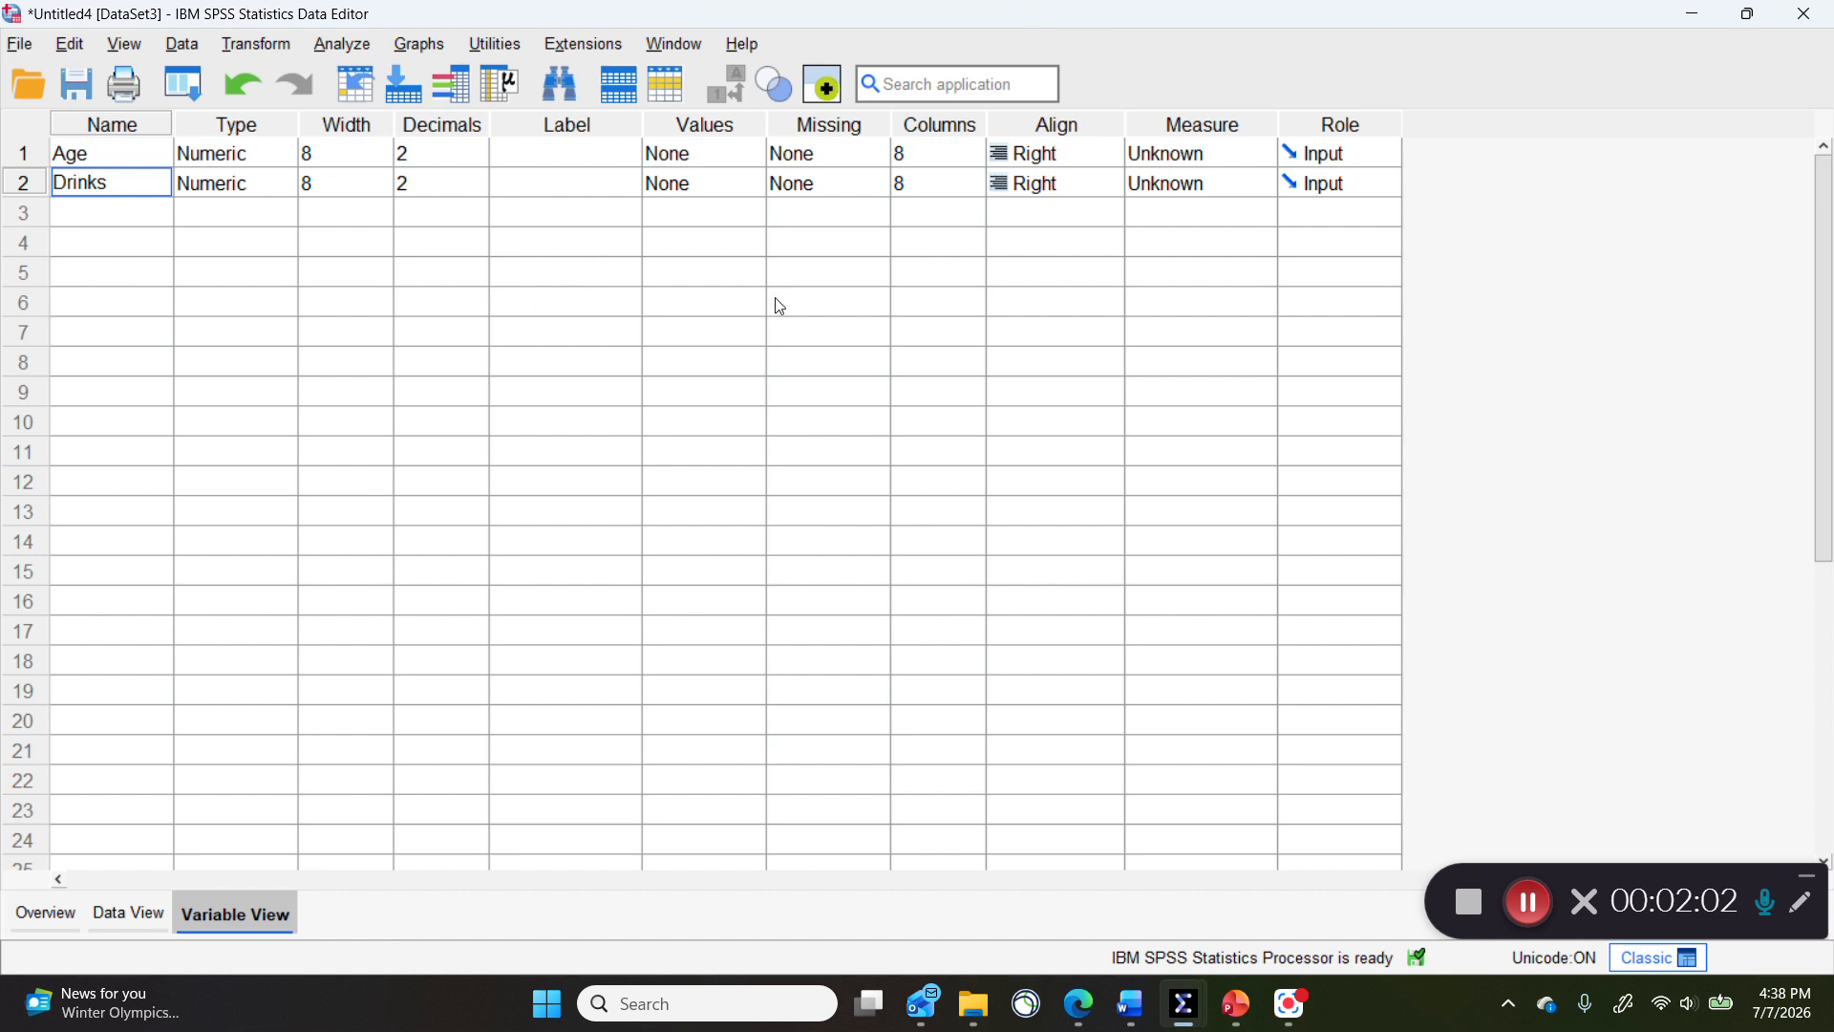
Set the measurement level of both Age and Drinks to Scale
click(1247, 156)
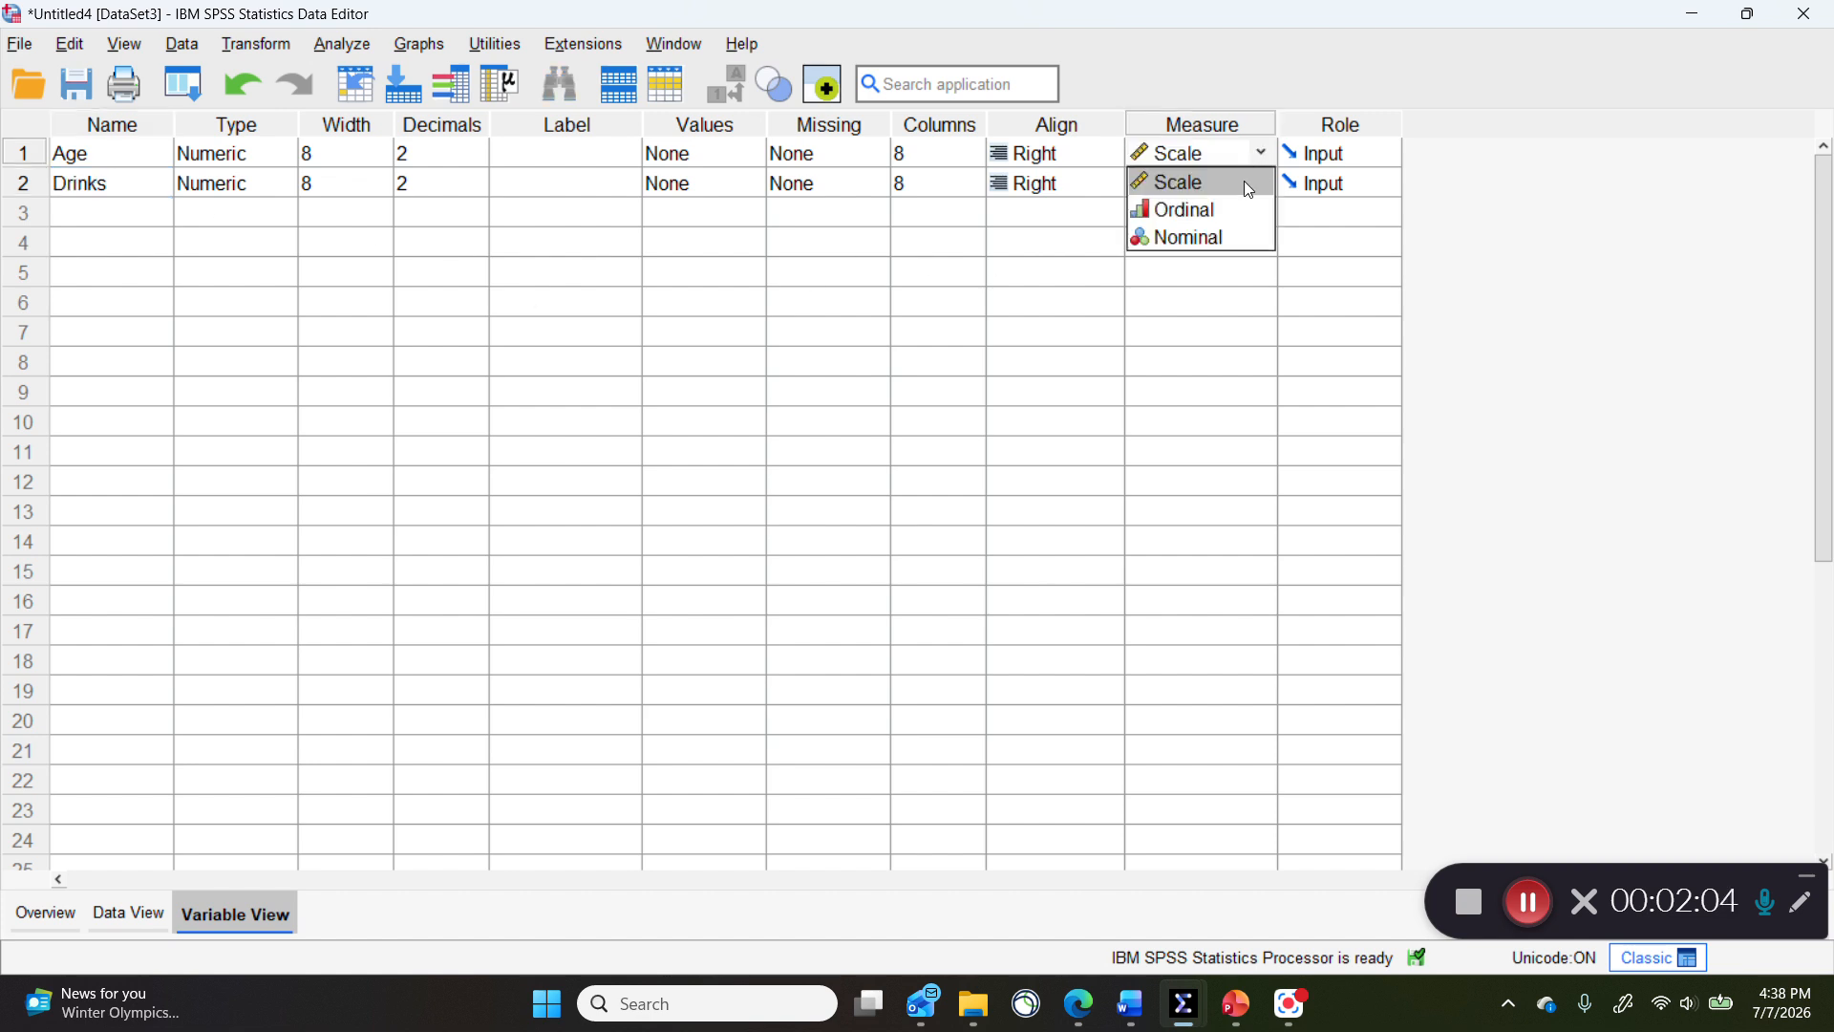
click(1243, 180)
click(1247, 181)
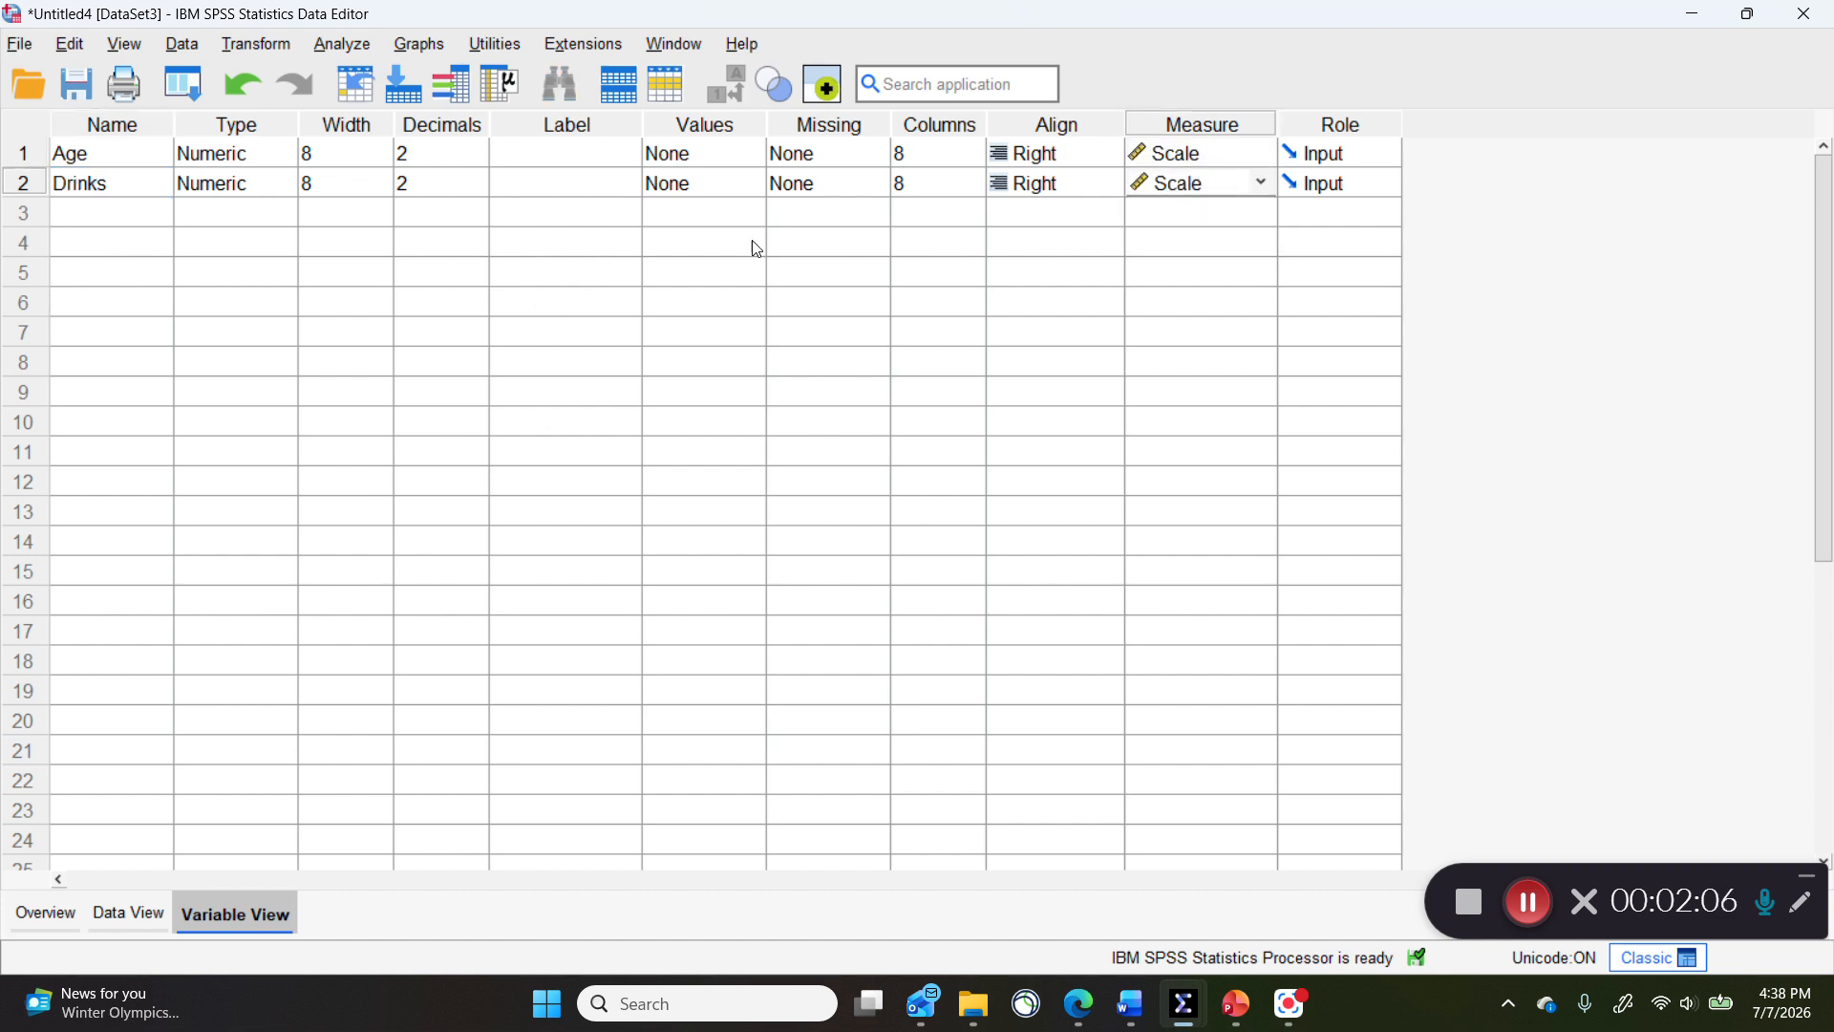
click(442, 368)
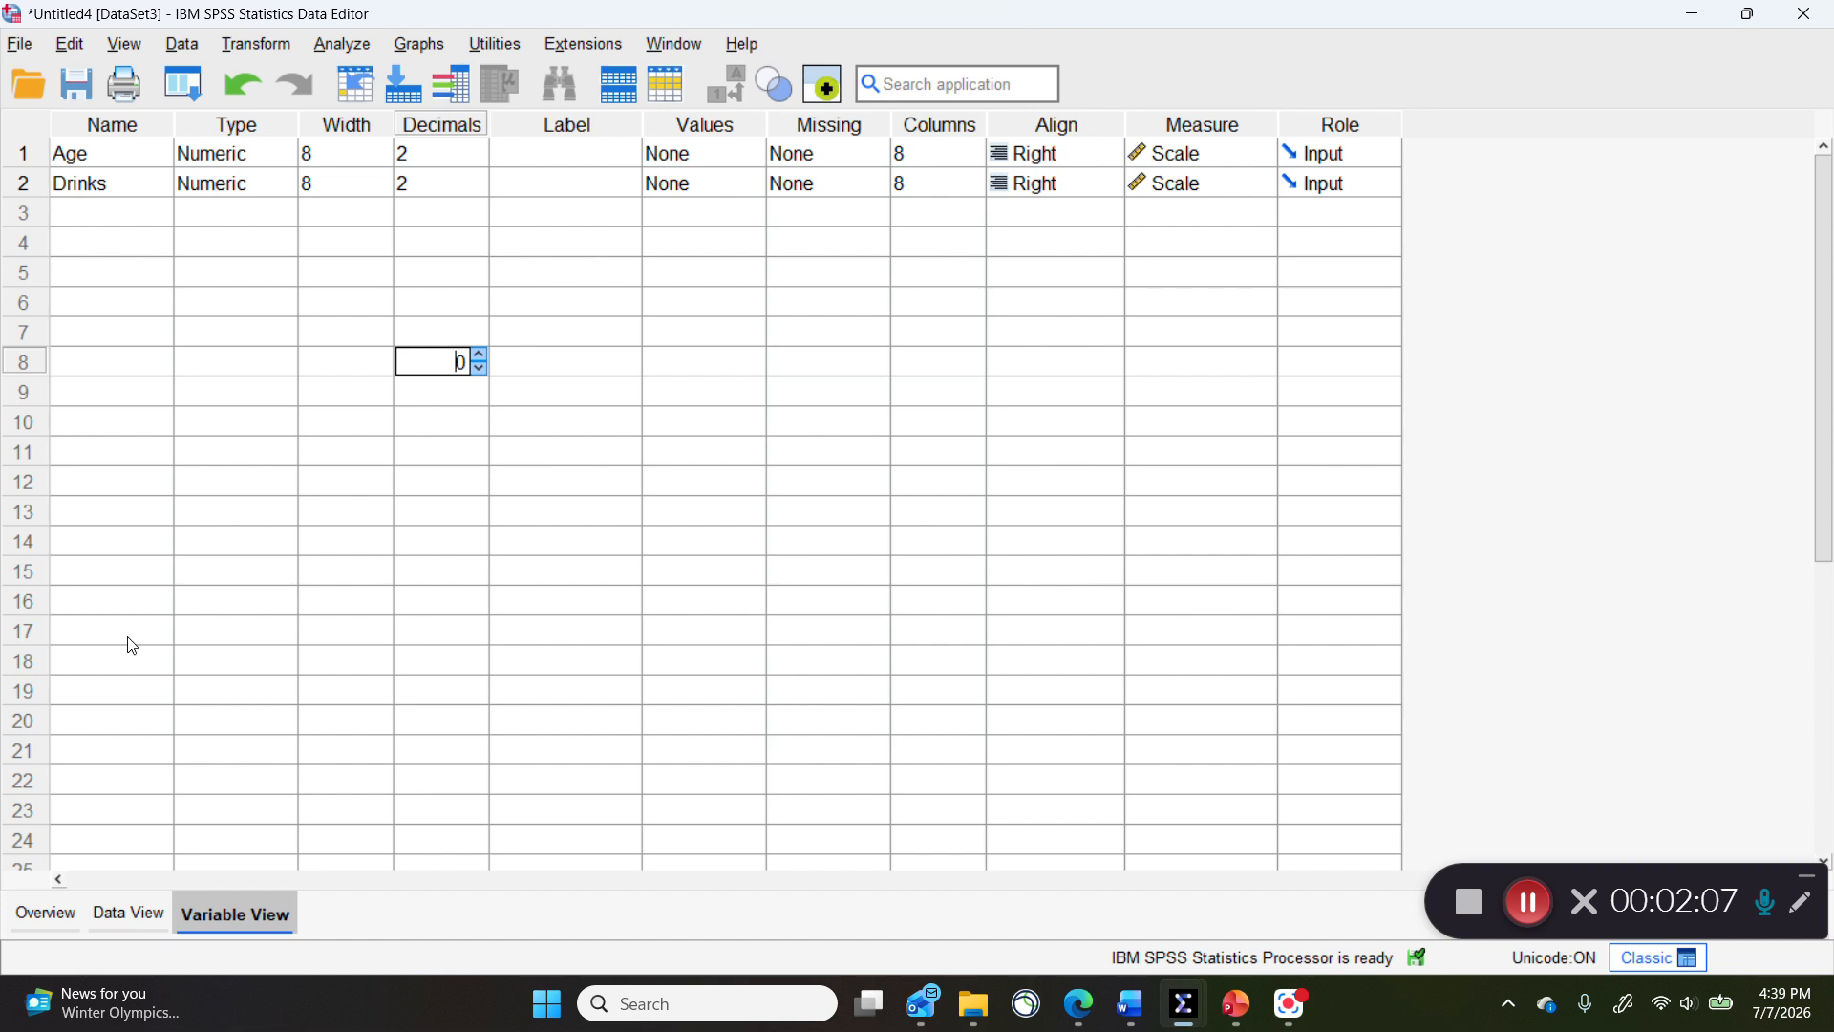
Review the definitions of Age and Drinks, and examine the individual participants' rows in the data sheet
click(28, 161)
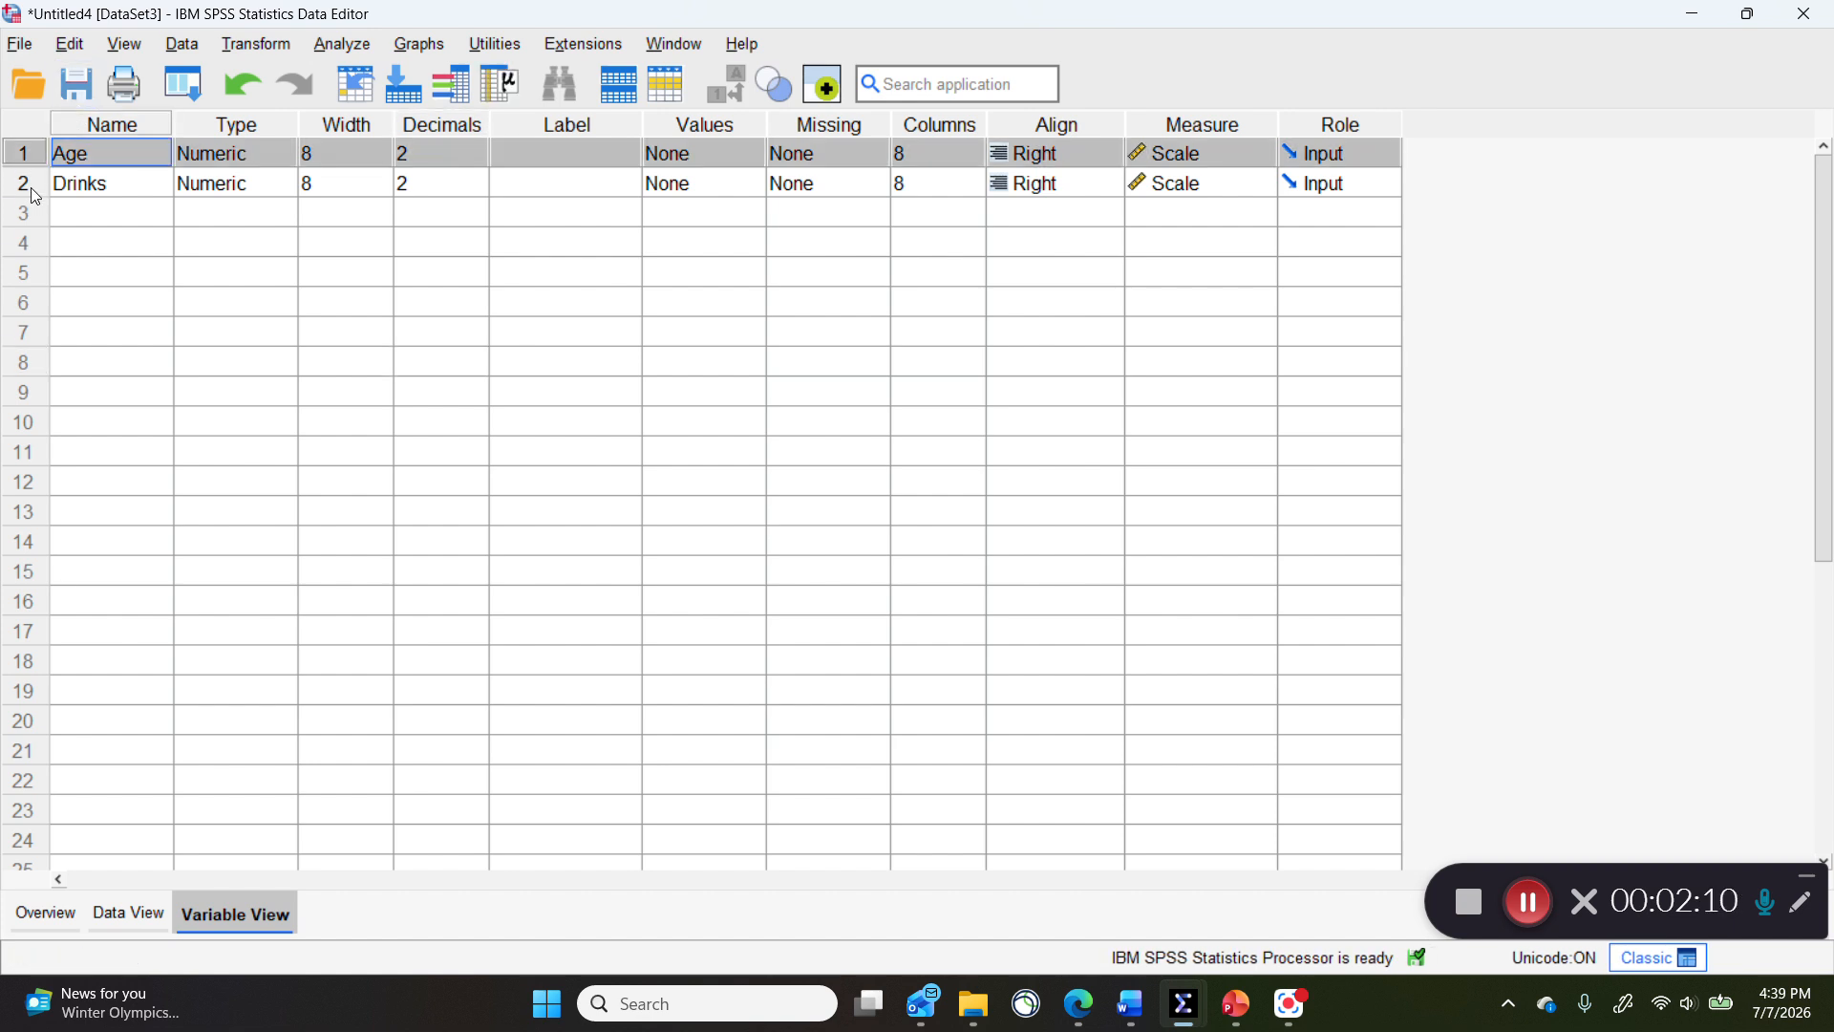
click(30, 187)
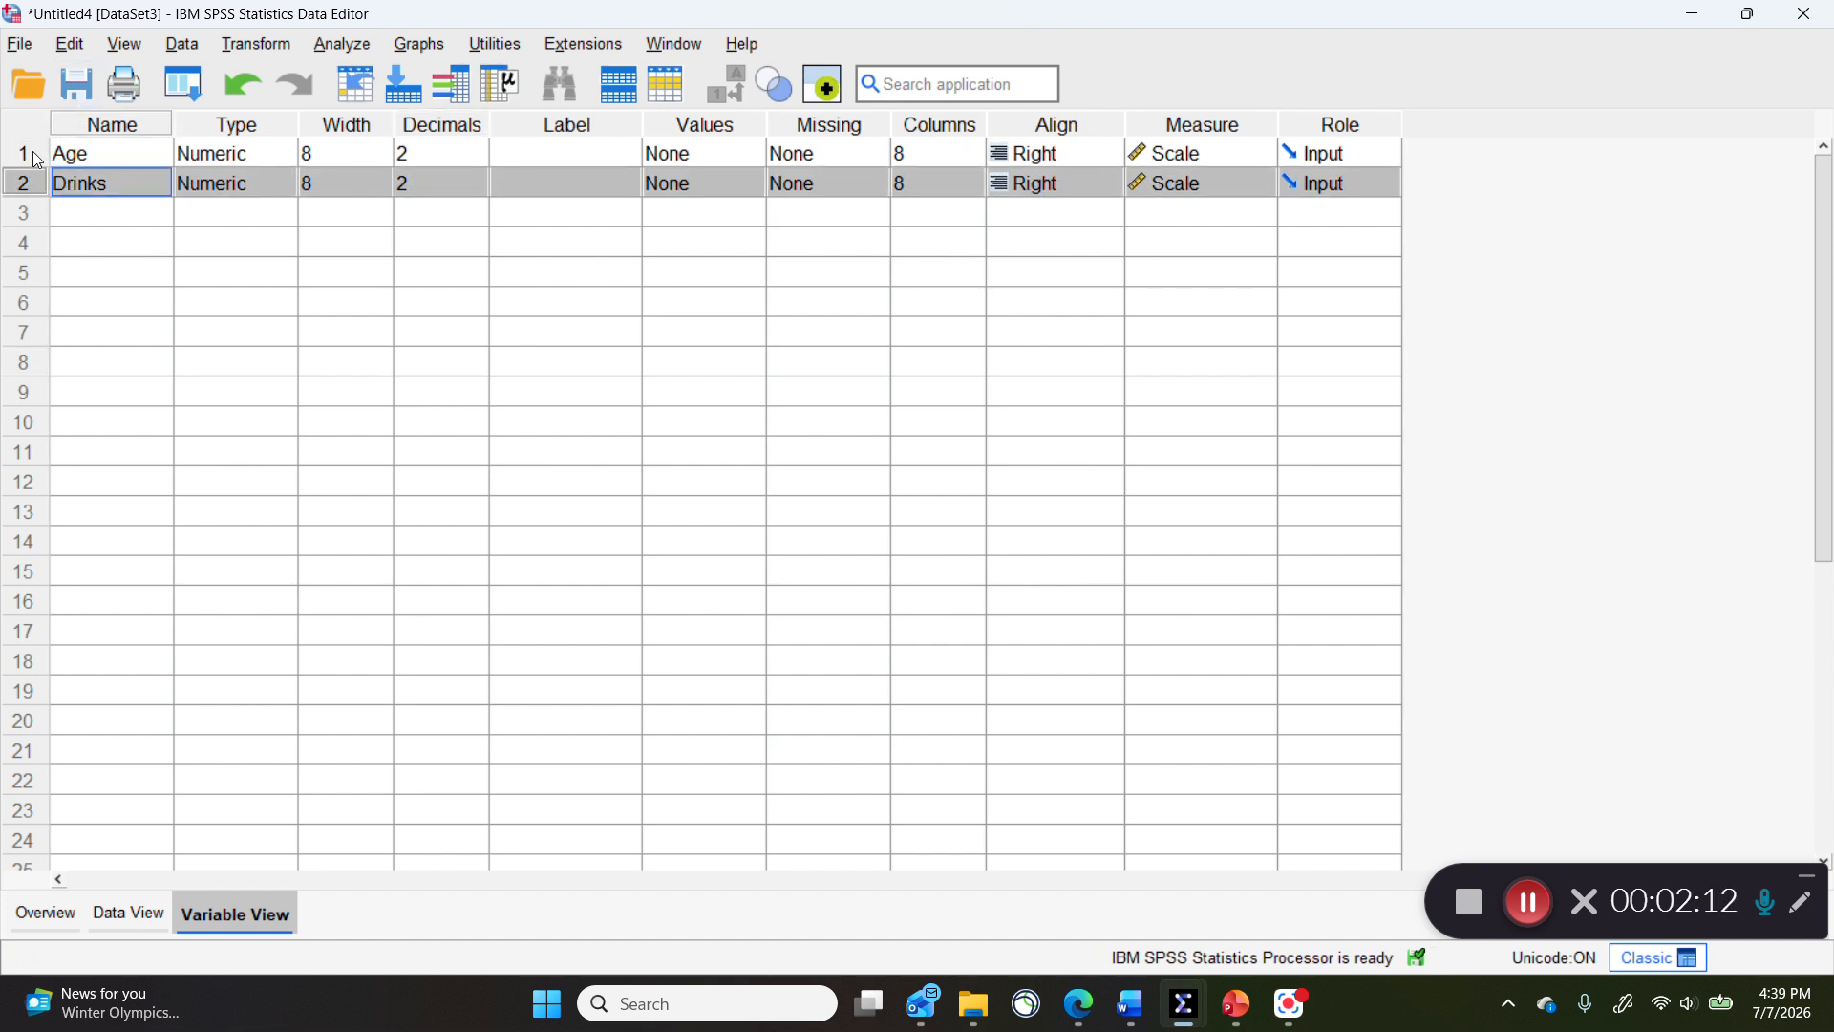
click(39, 159)
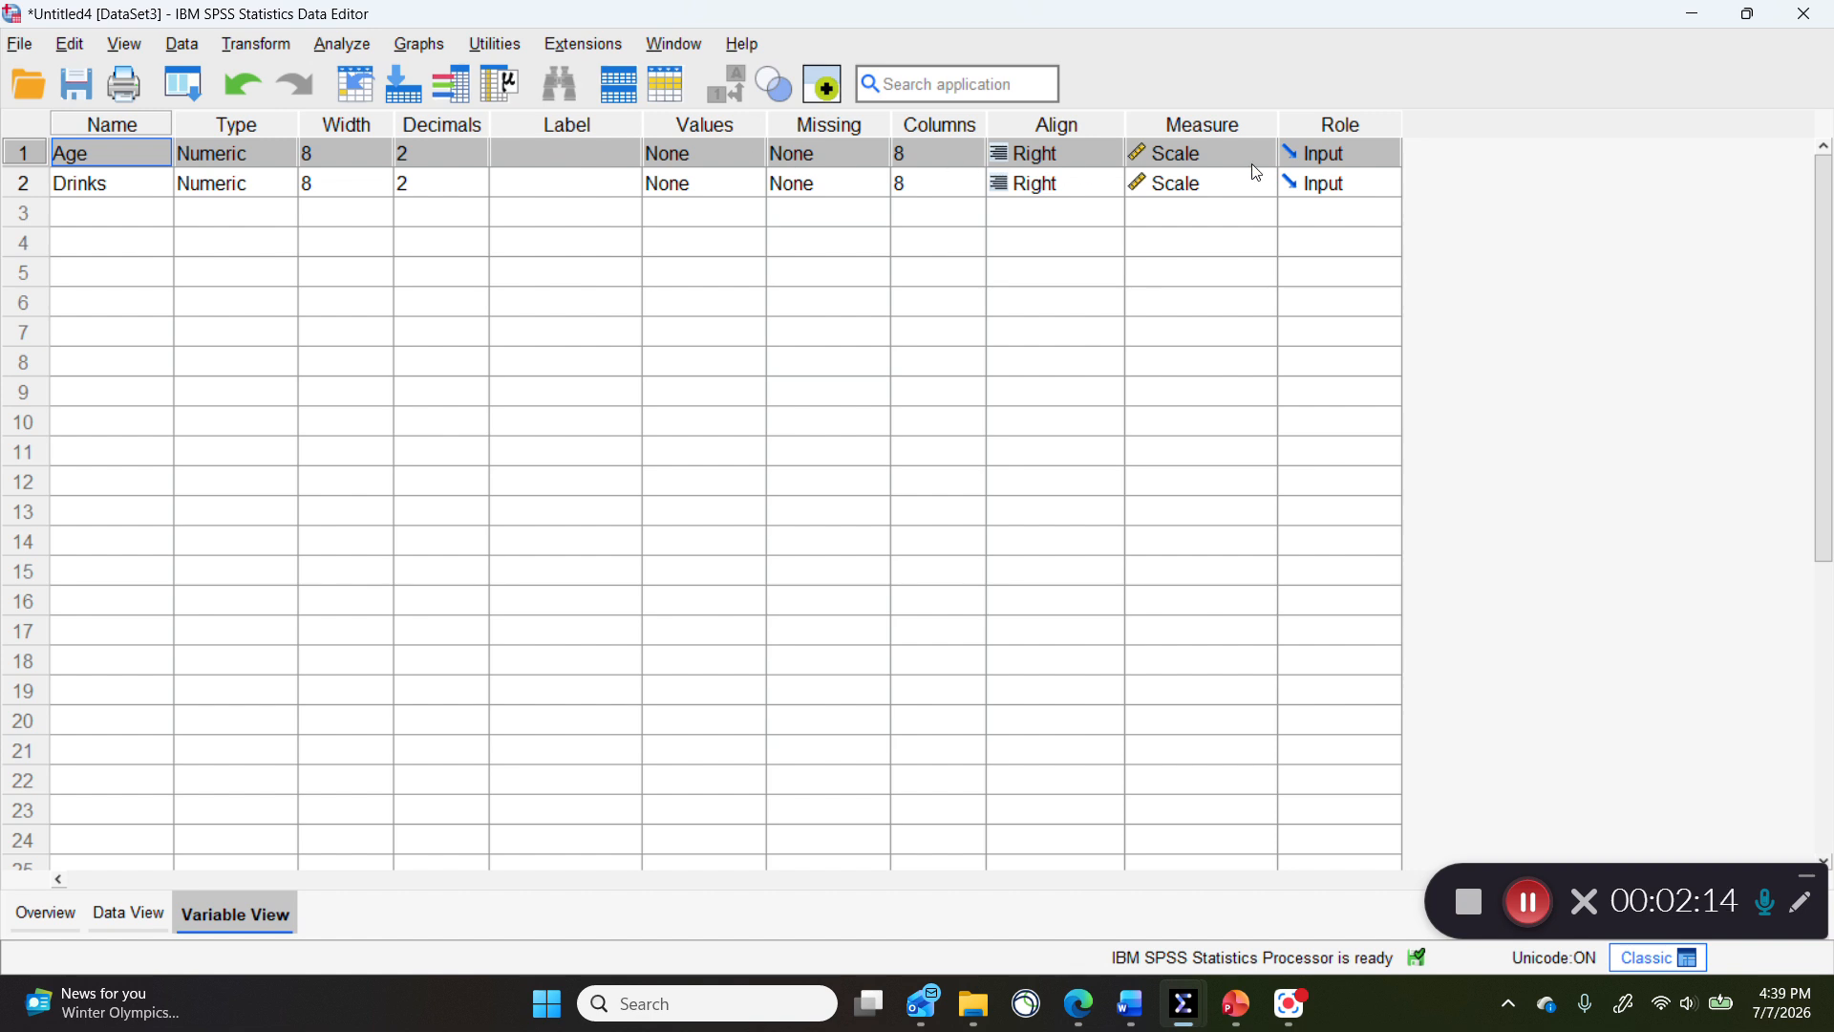
click(21, 194)
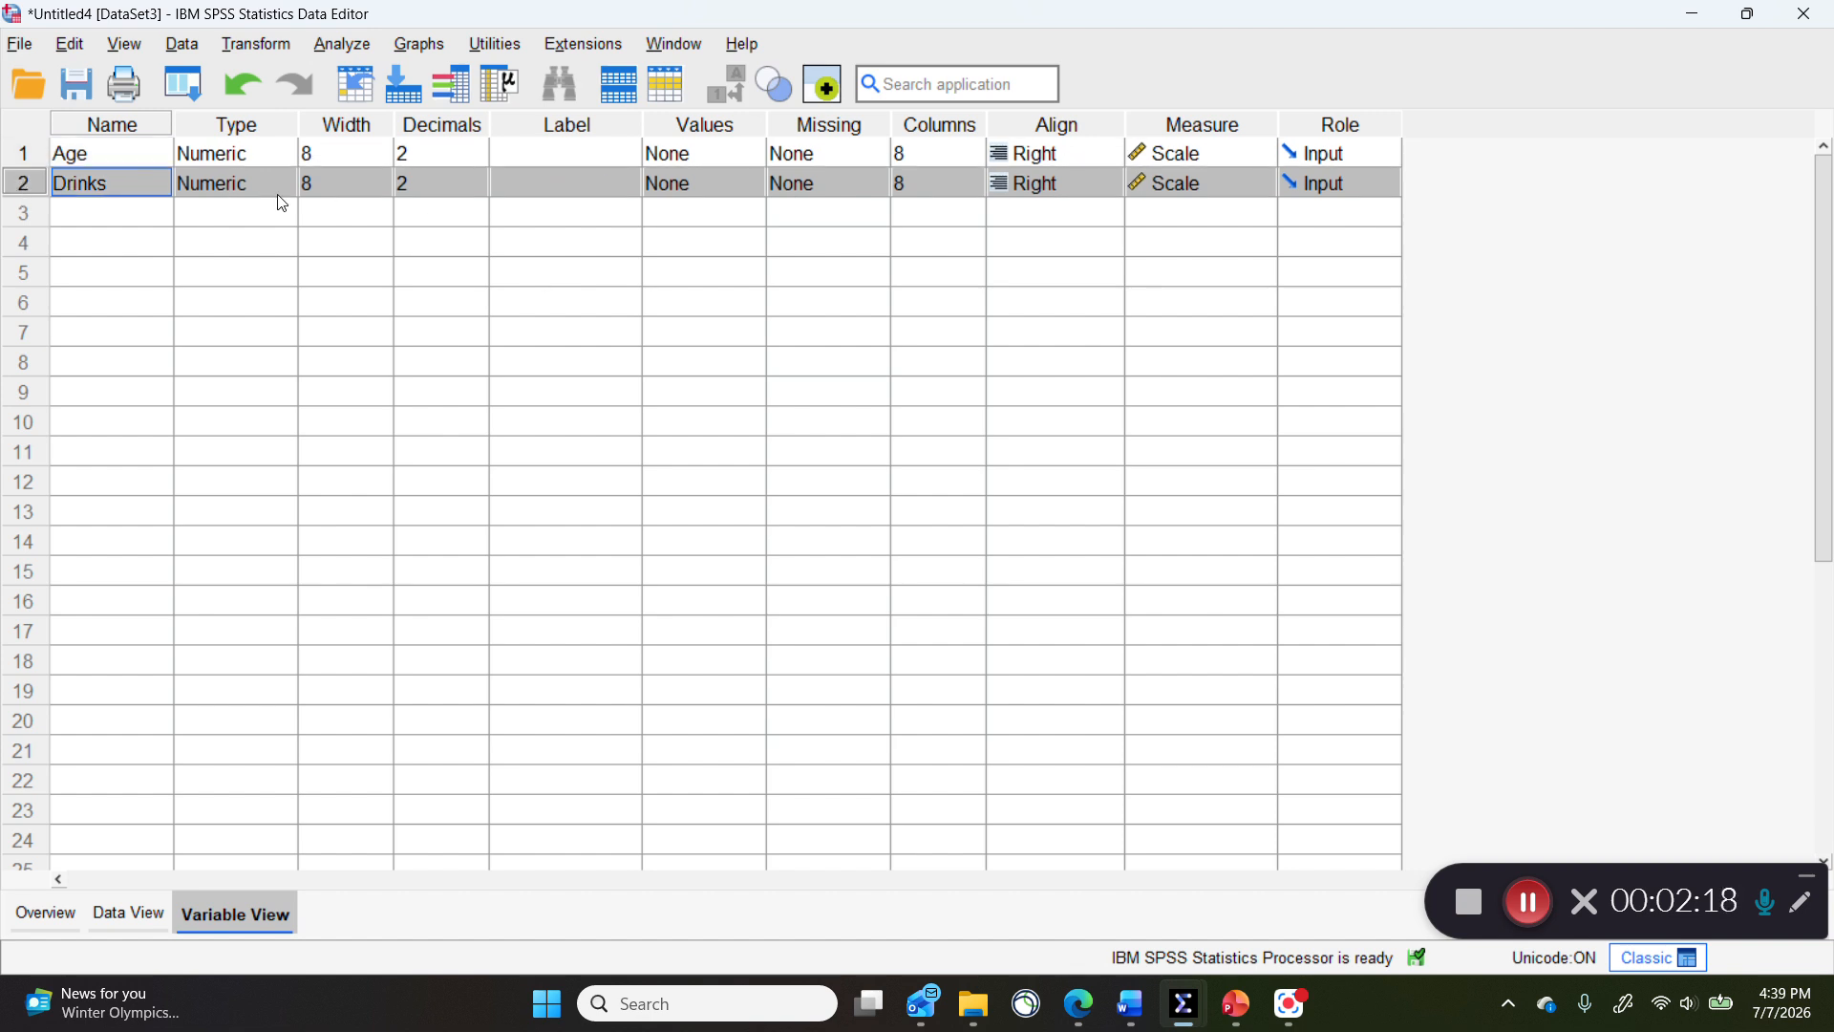
click(128, 915)
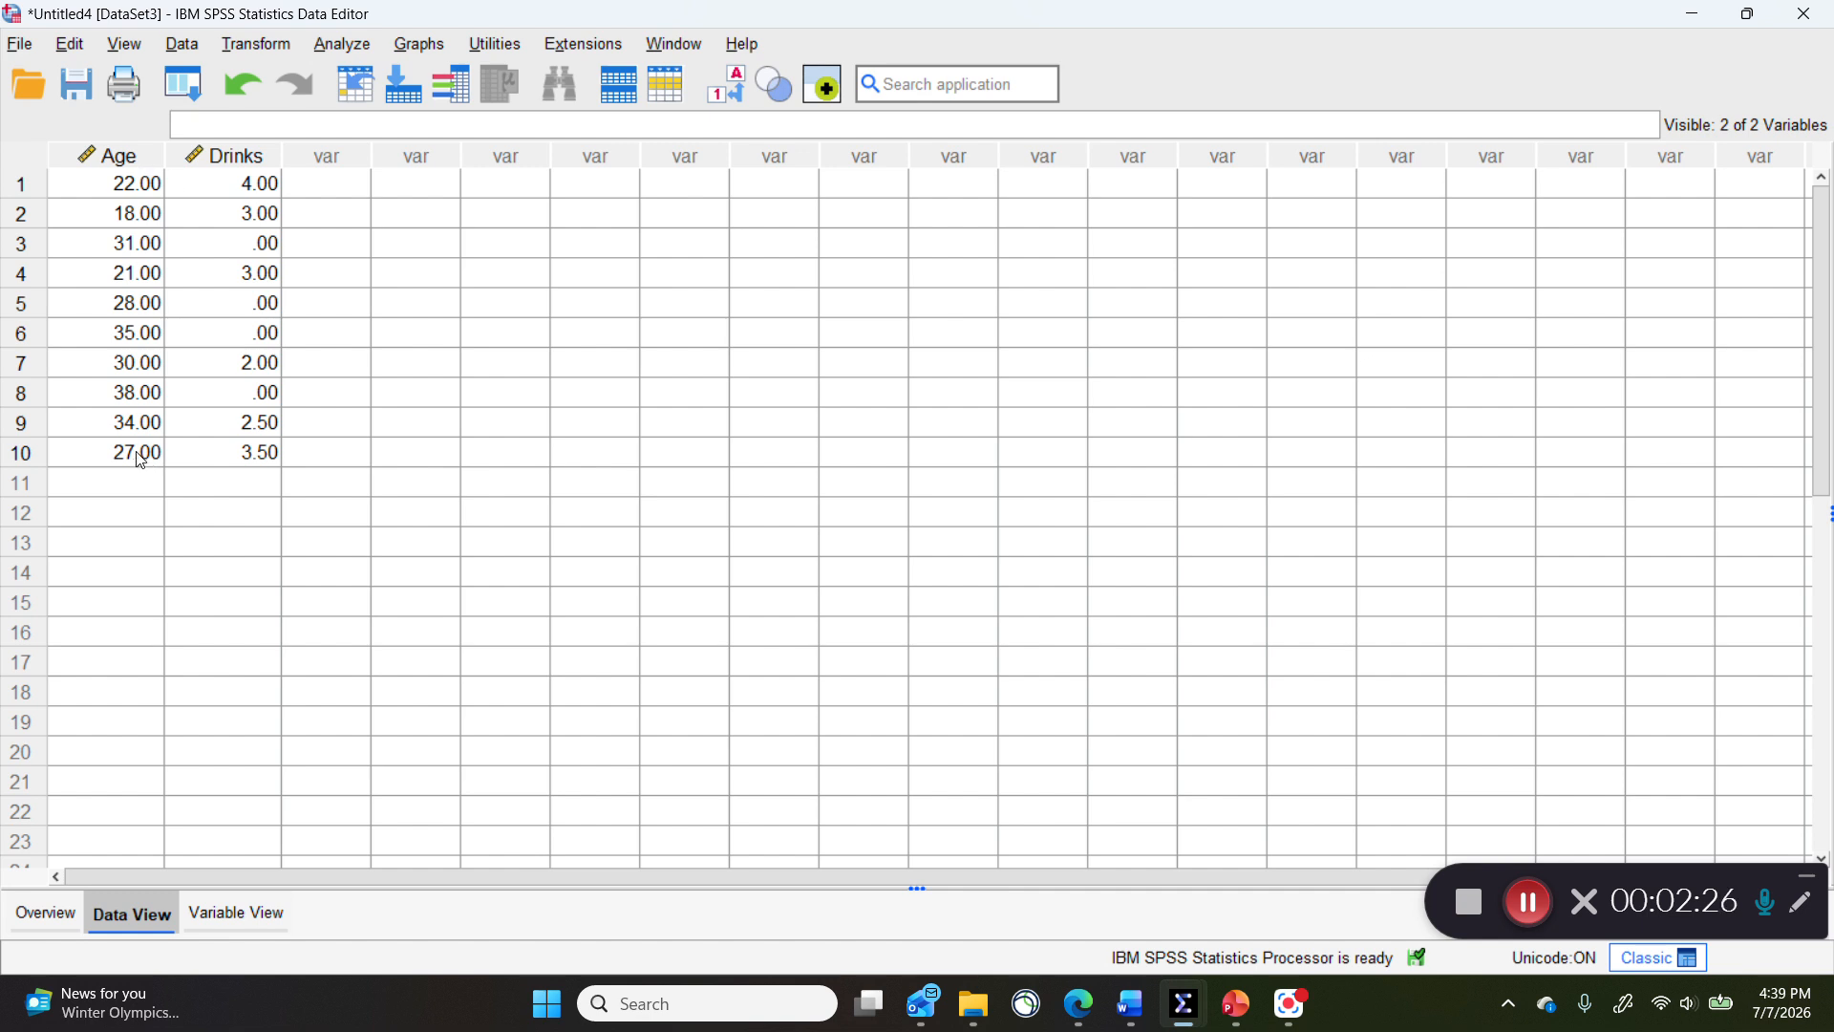
click(19, 187)
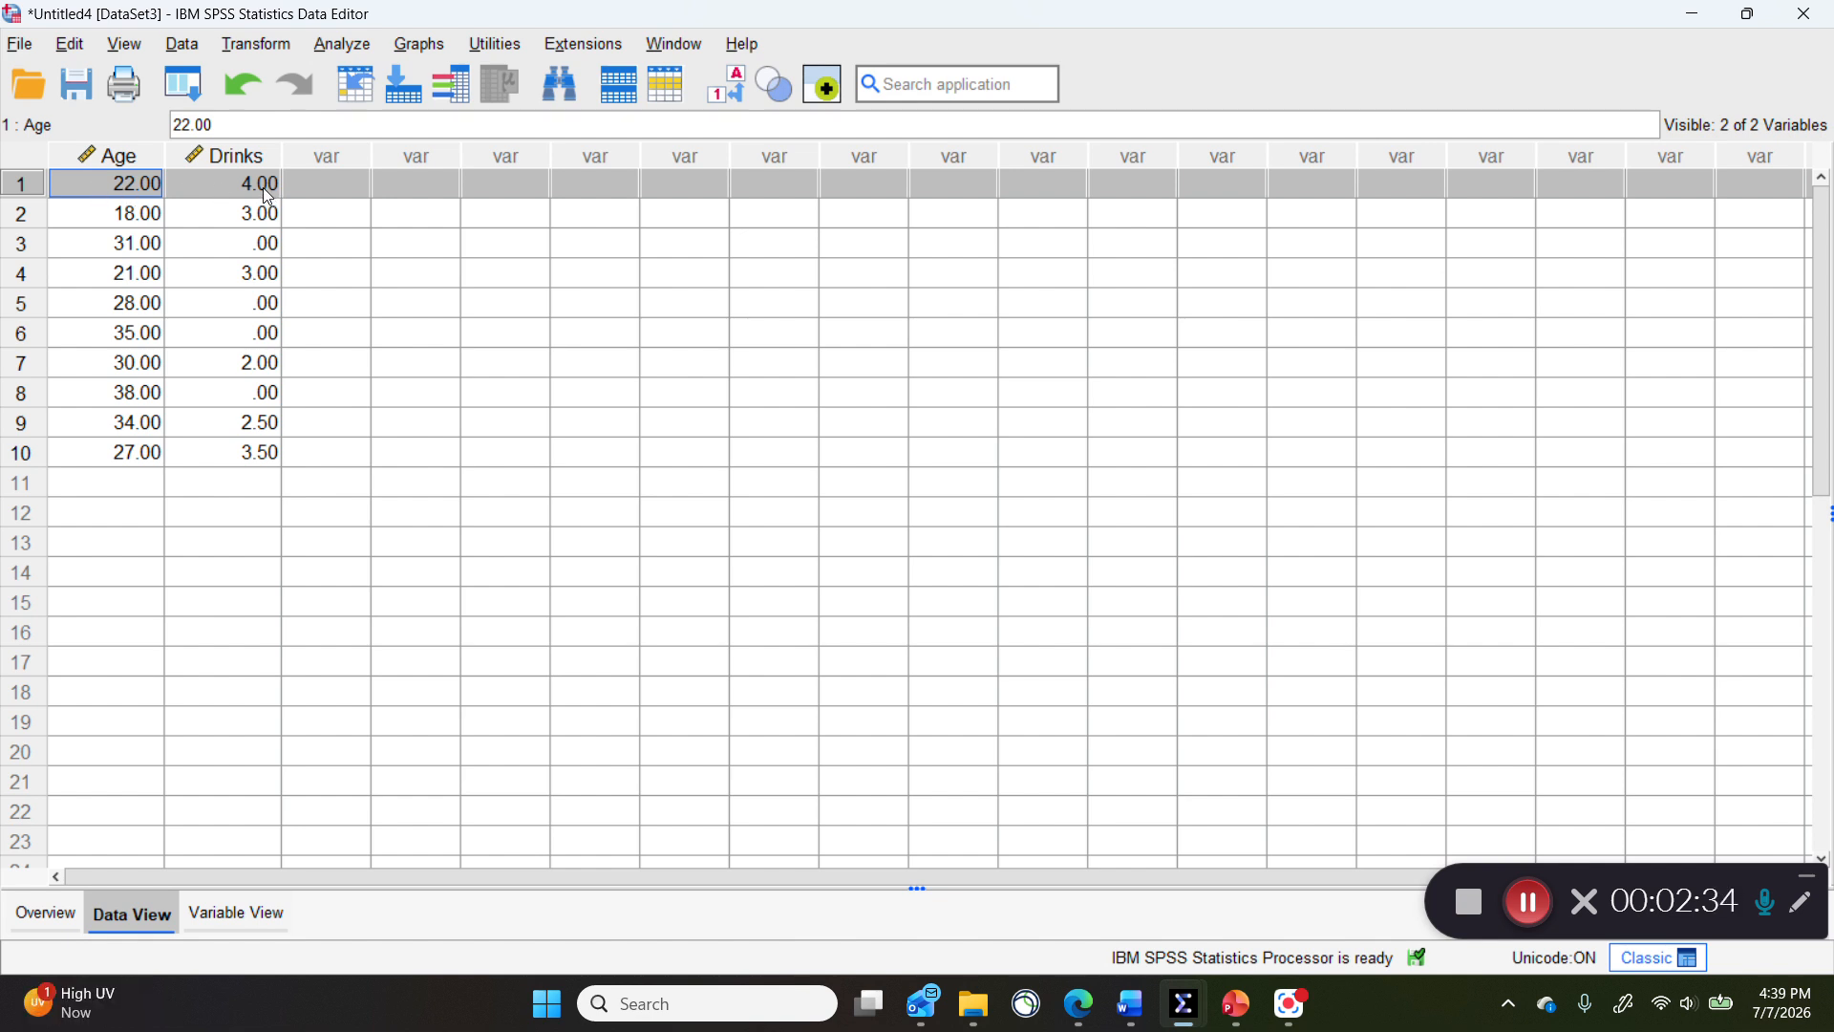
click(19, 218)
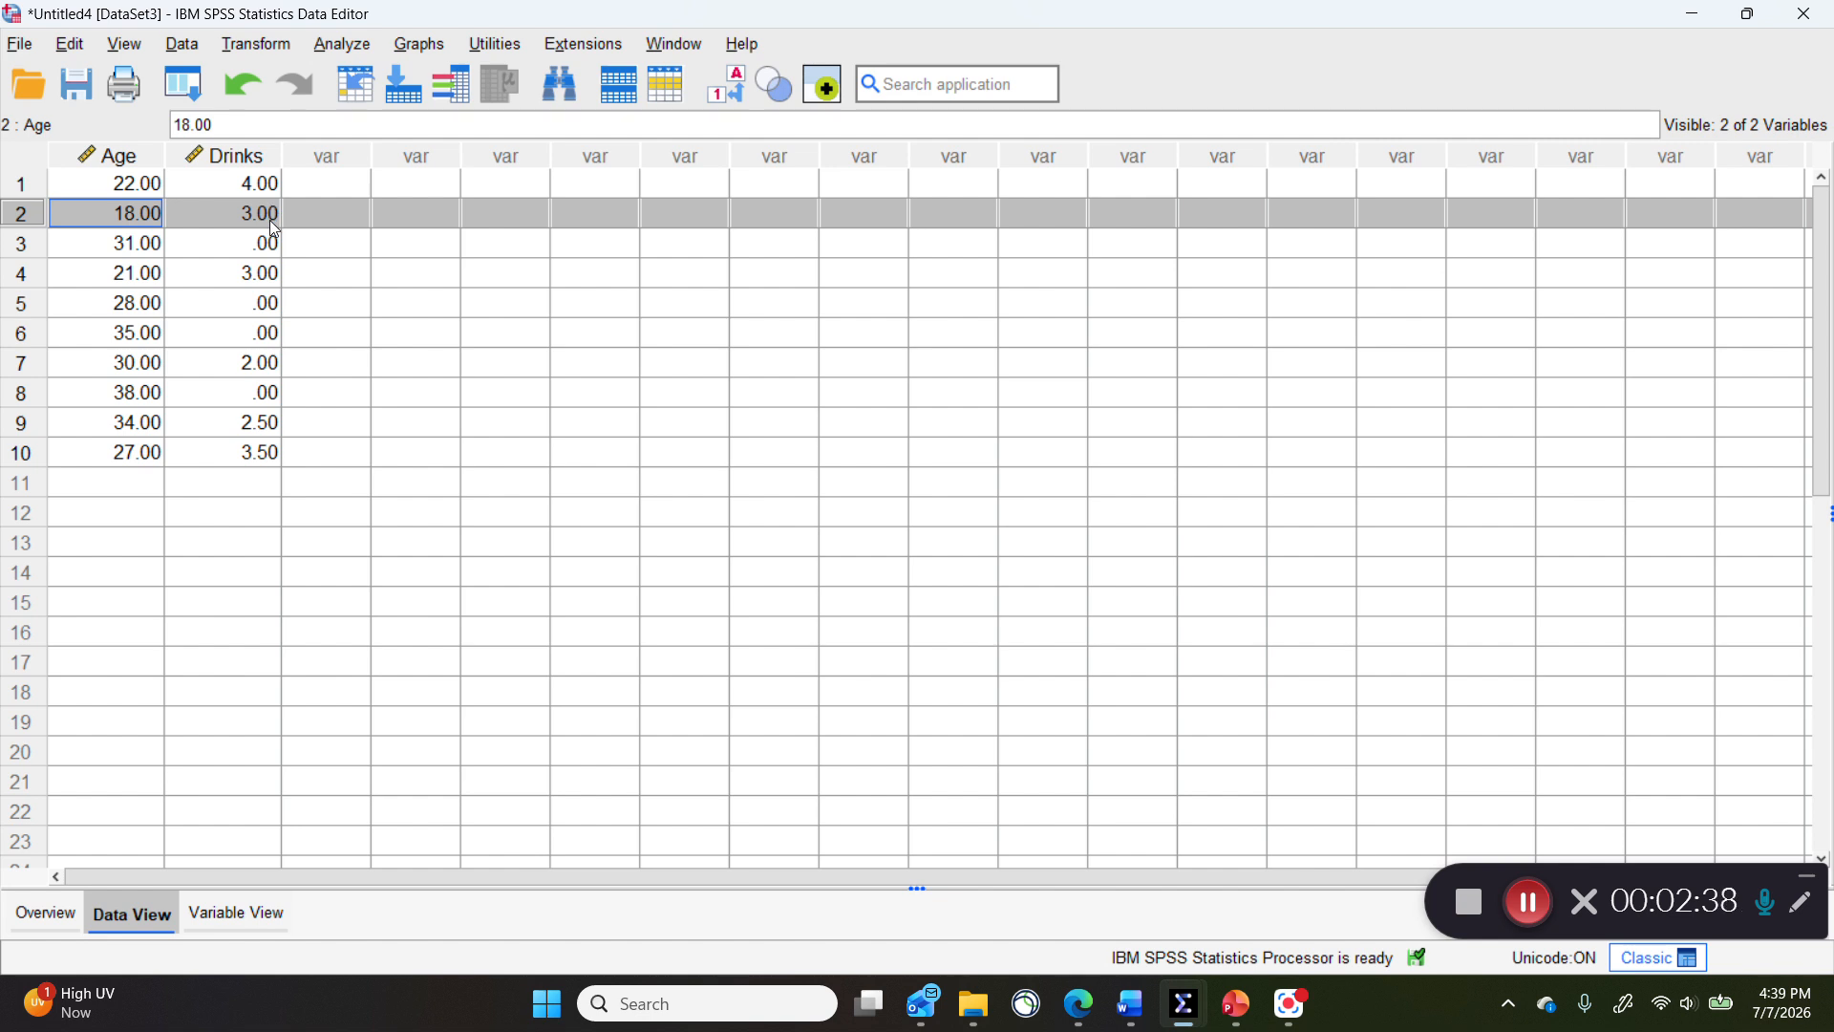
click(21, 190)
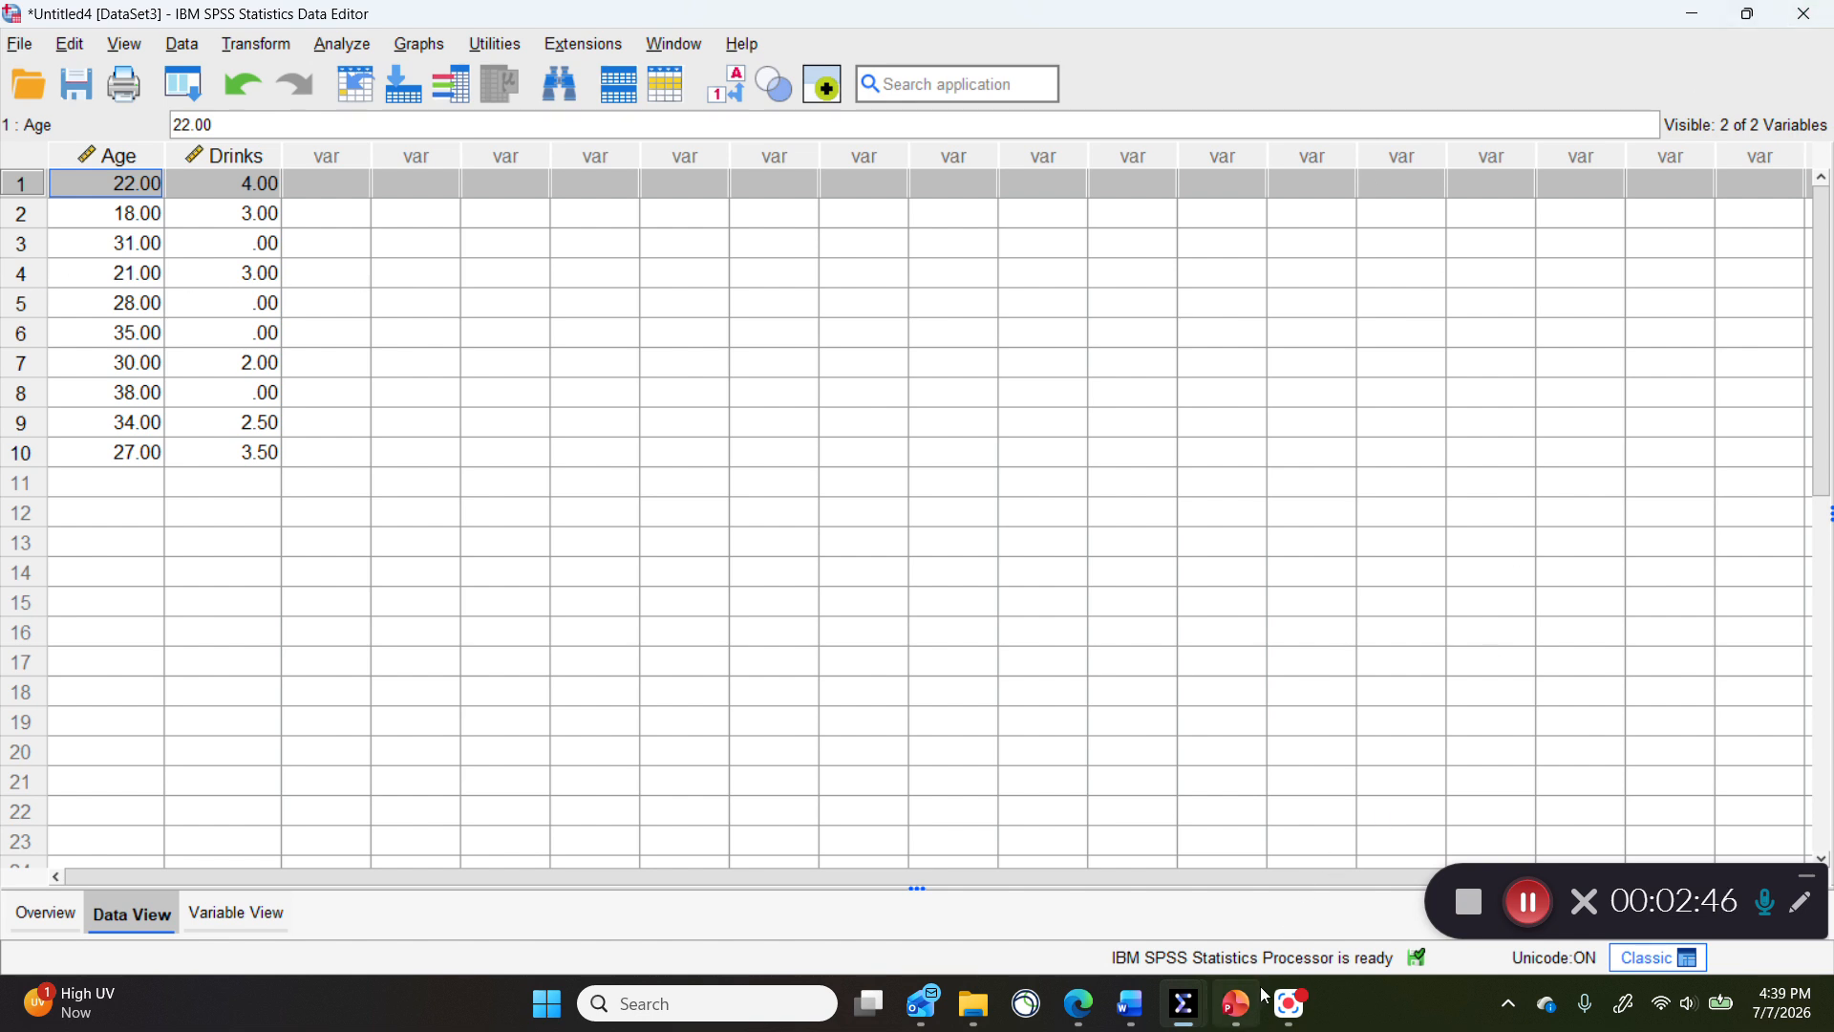
click(570, 430)
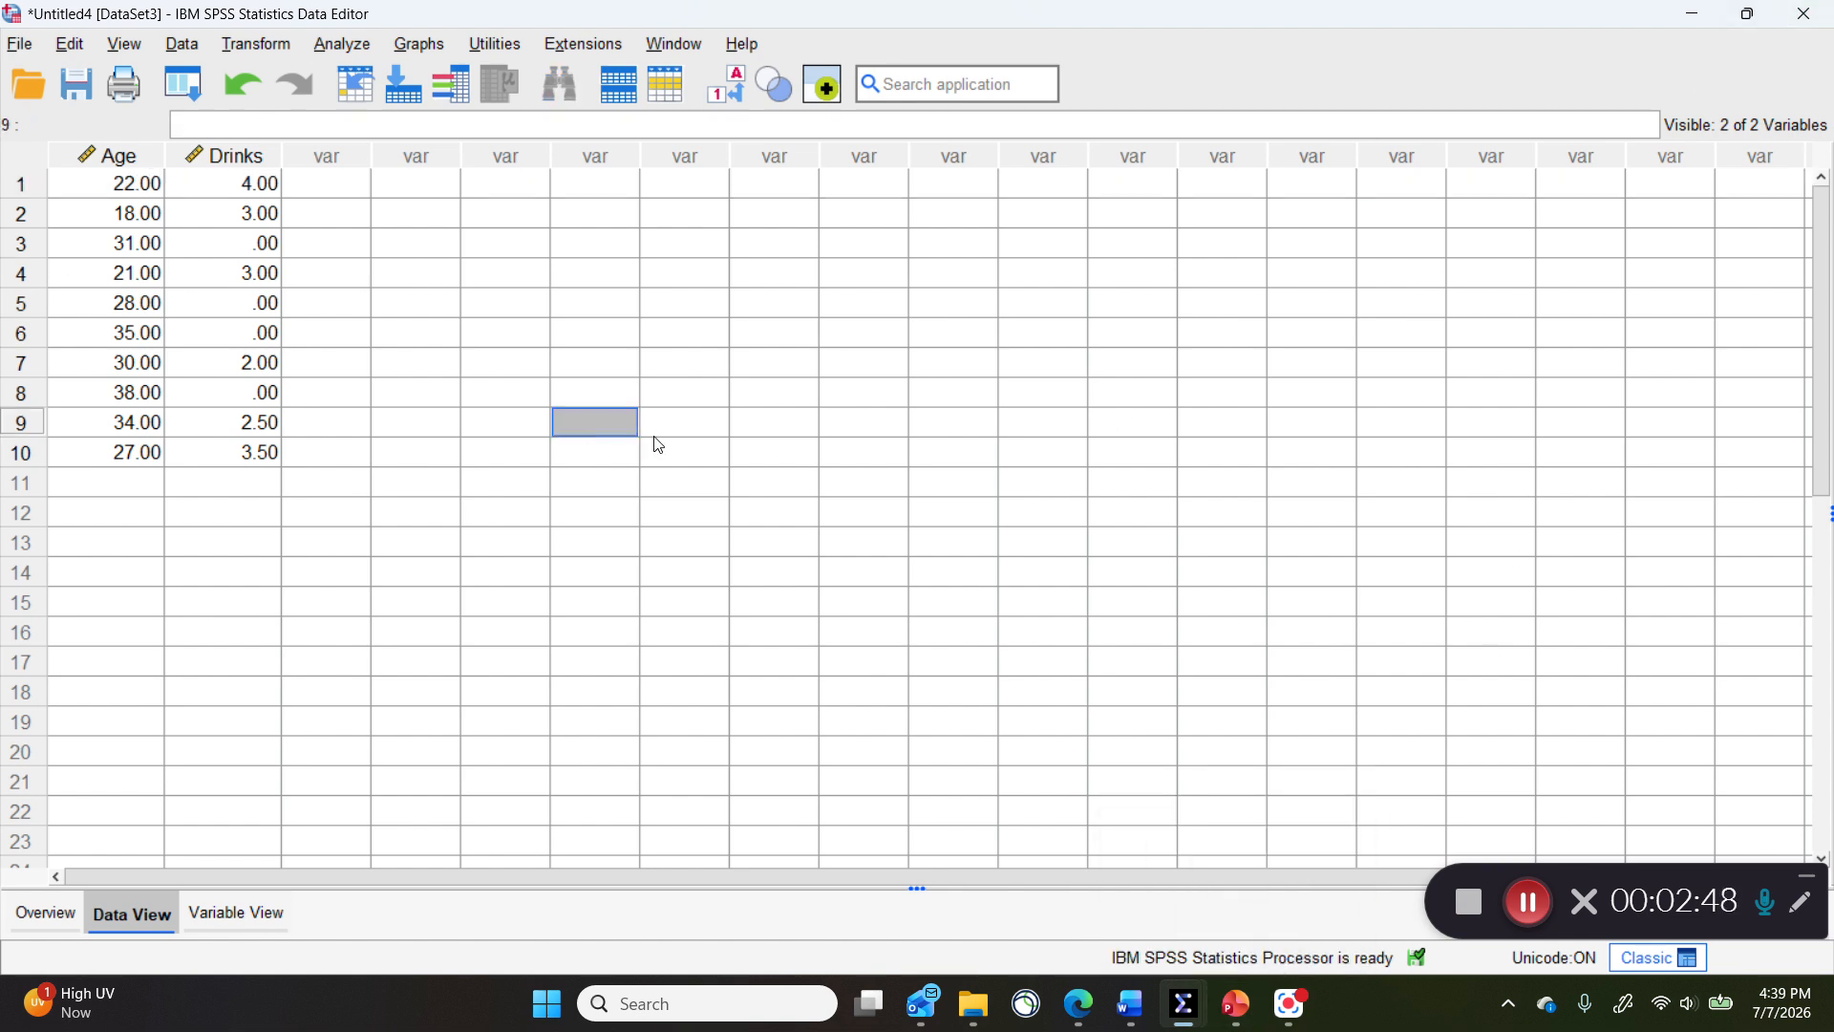
Switch to the Word document and review the line describing the SPSS linear regression procedure
click(1130, 1011)
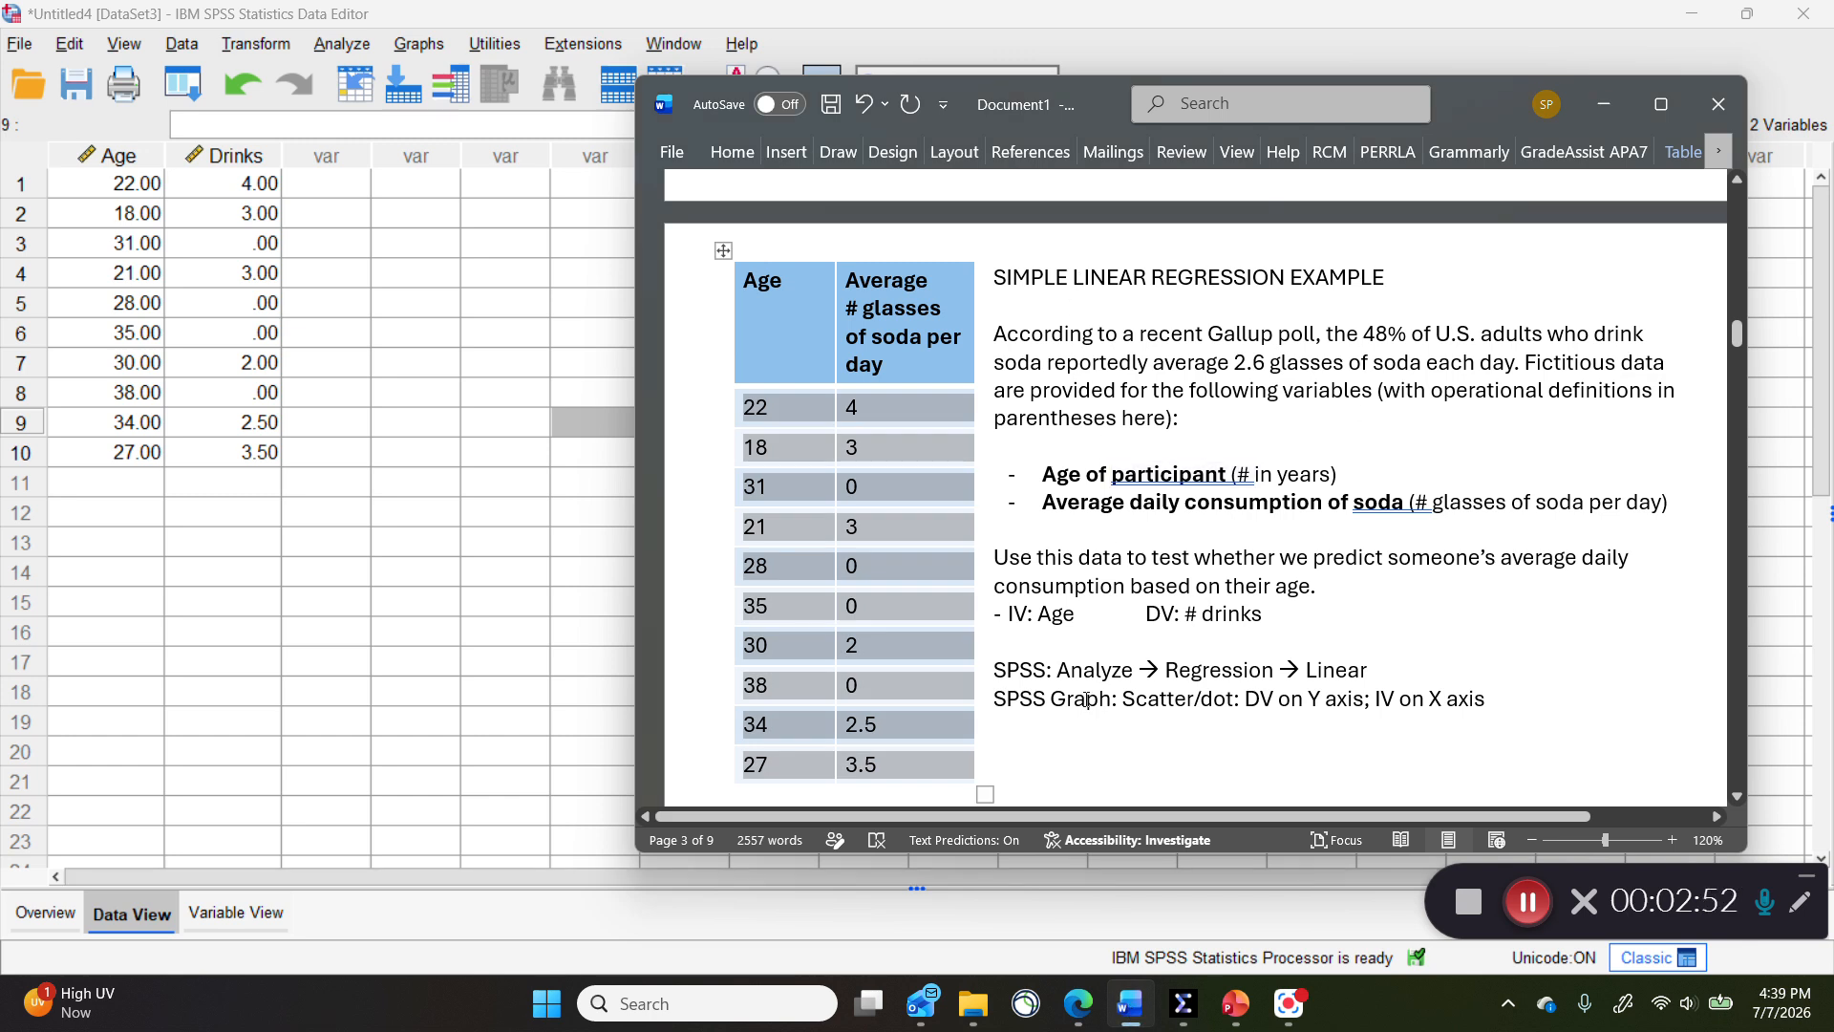
drag(995, 672, 1355, 669)
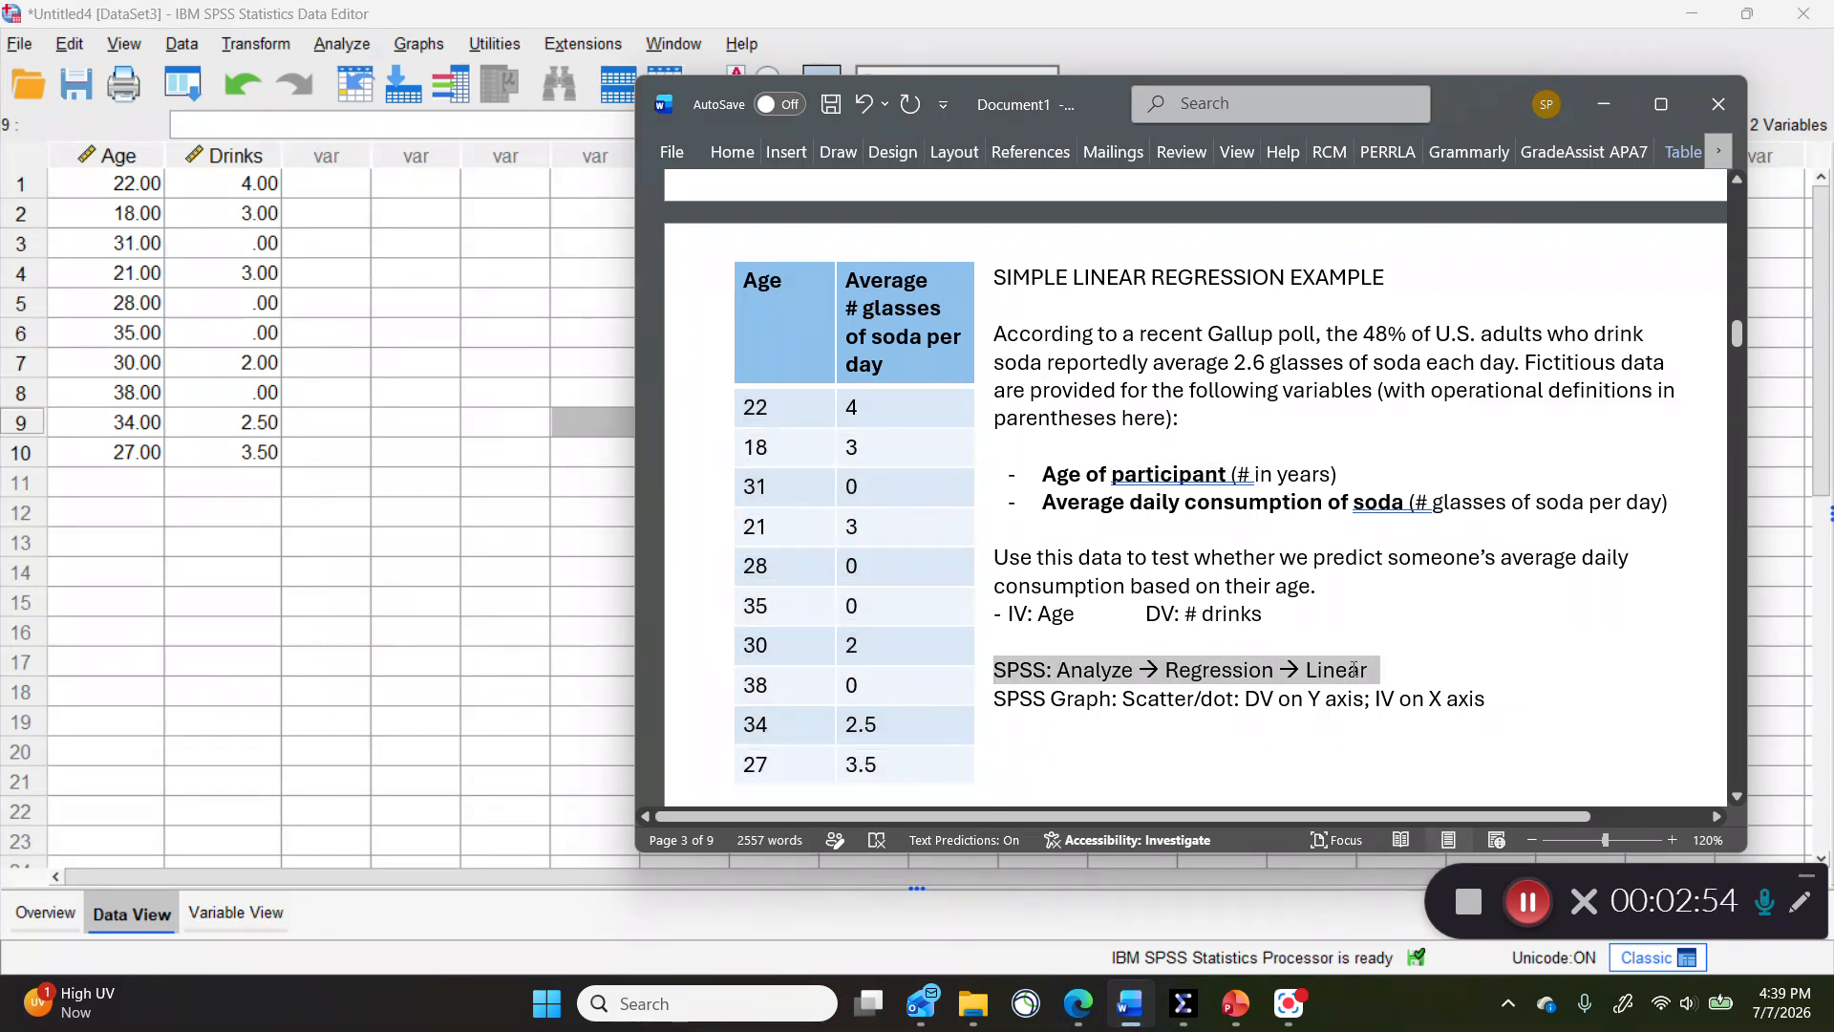
click(1108, 669)
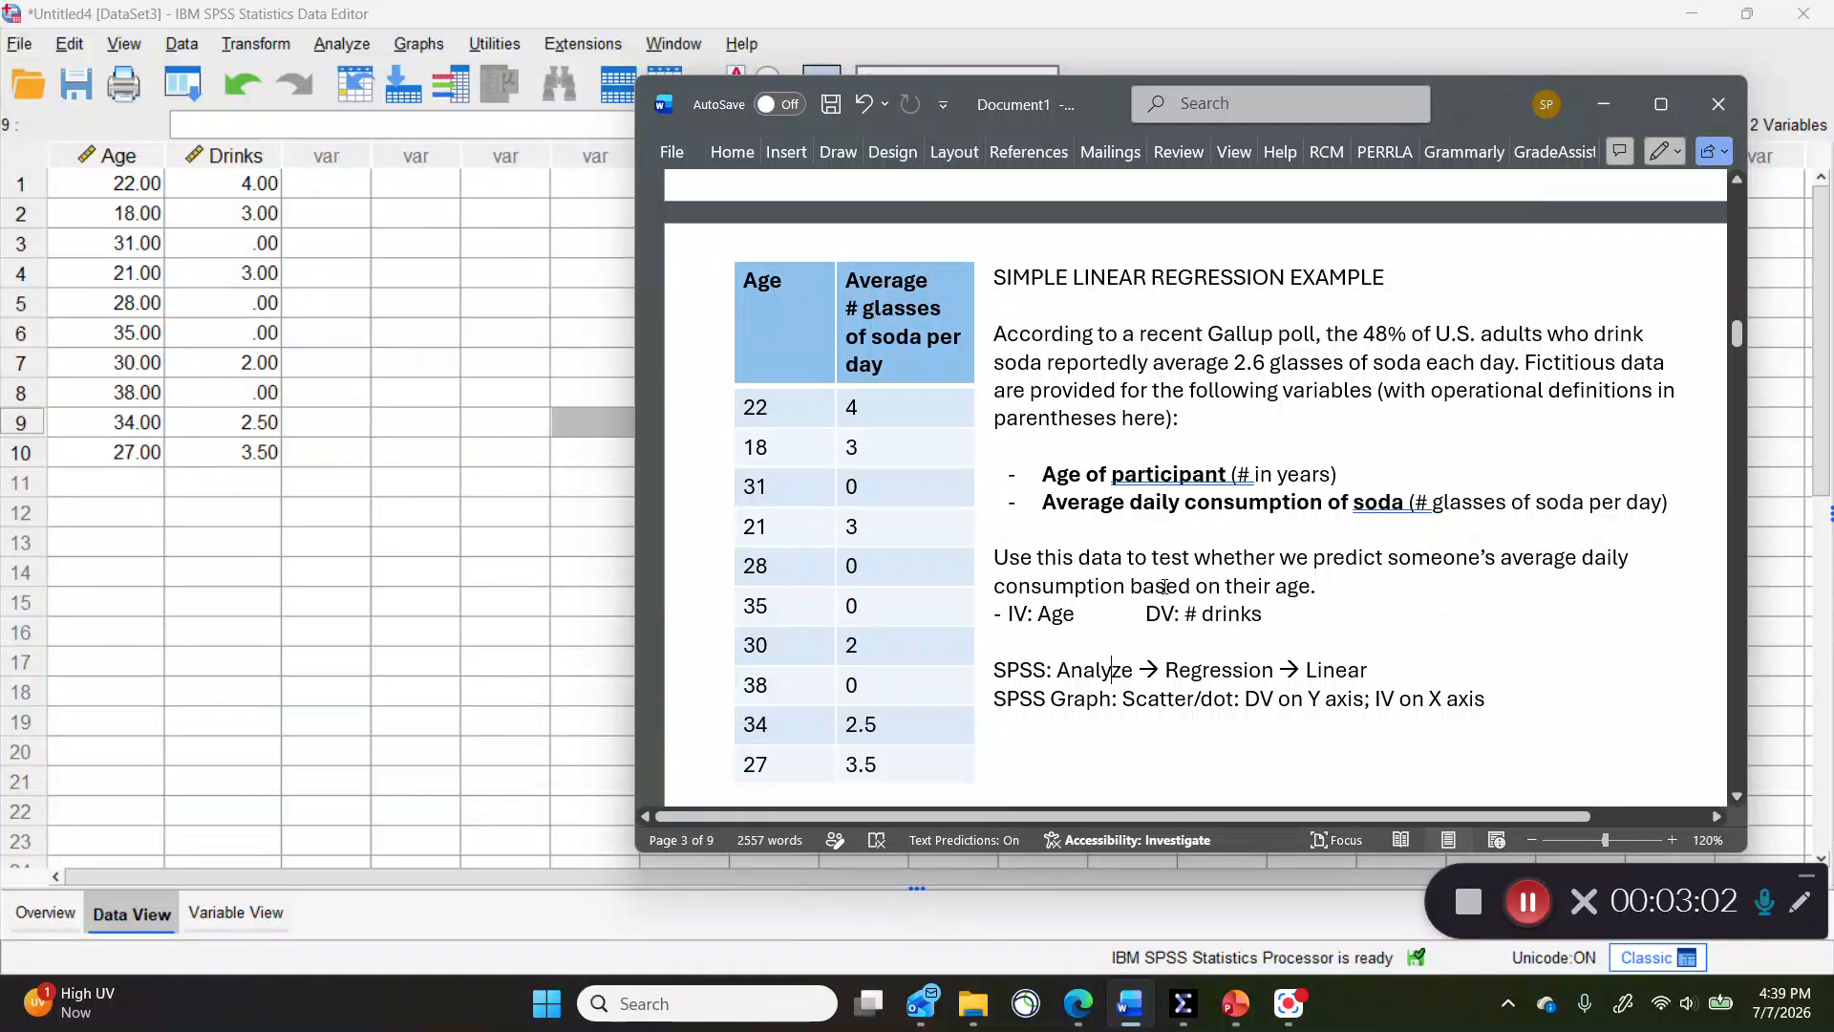
Review the line in the example text naming Age as the IV and # drinks as the DV
drag(1155, 612, 1252, 621)
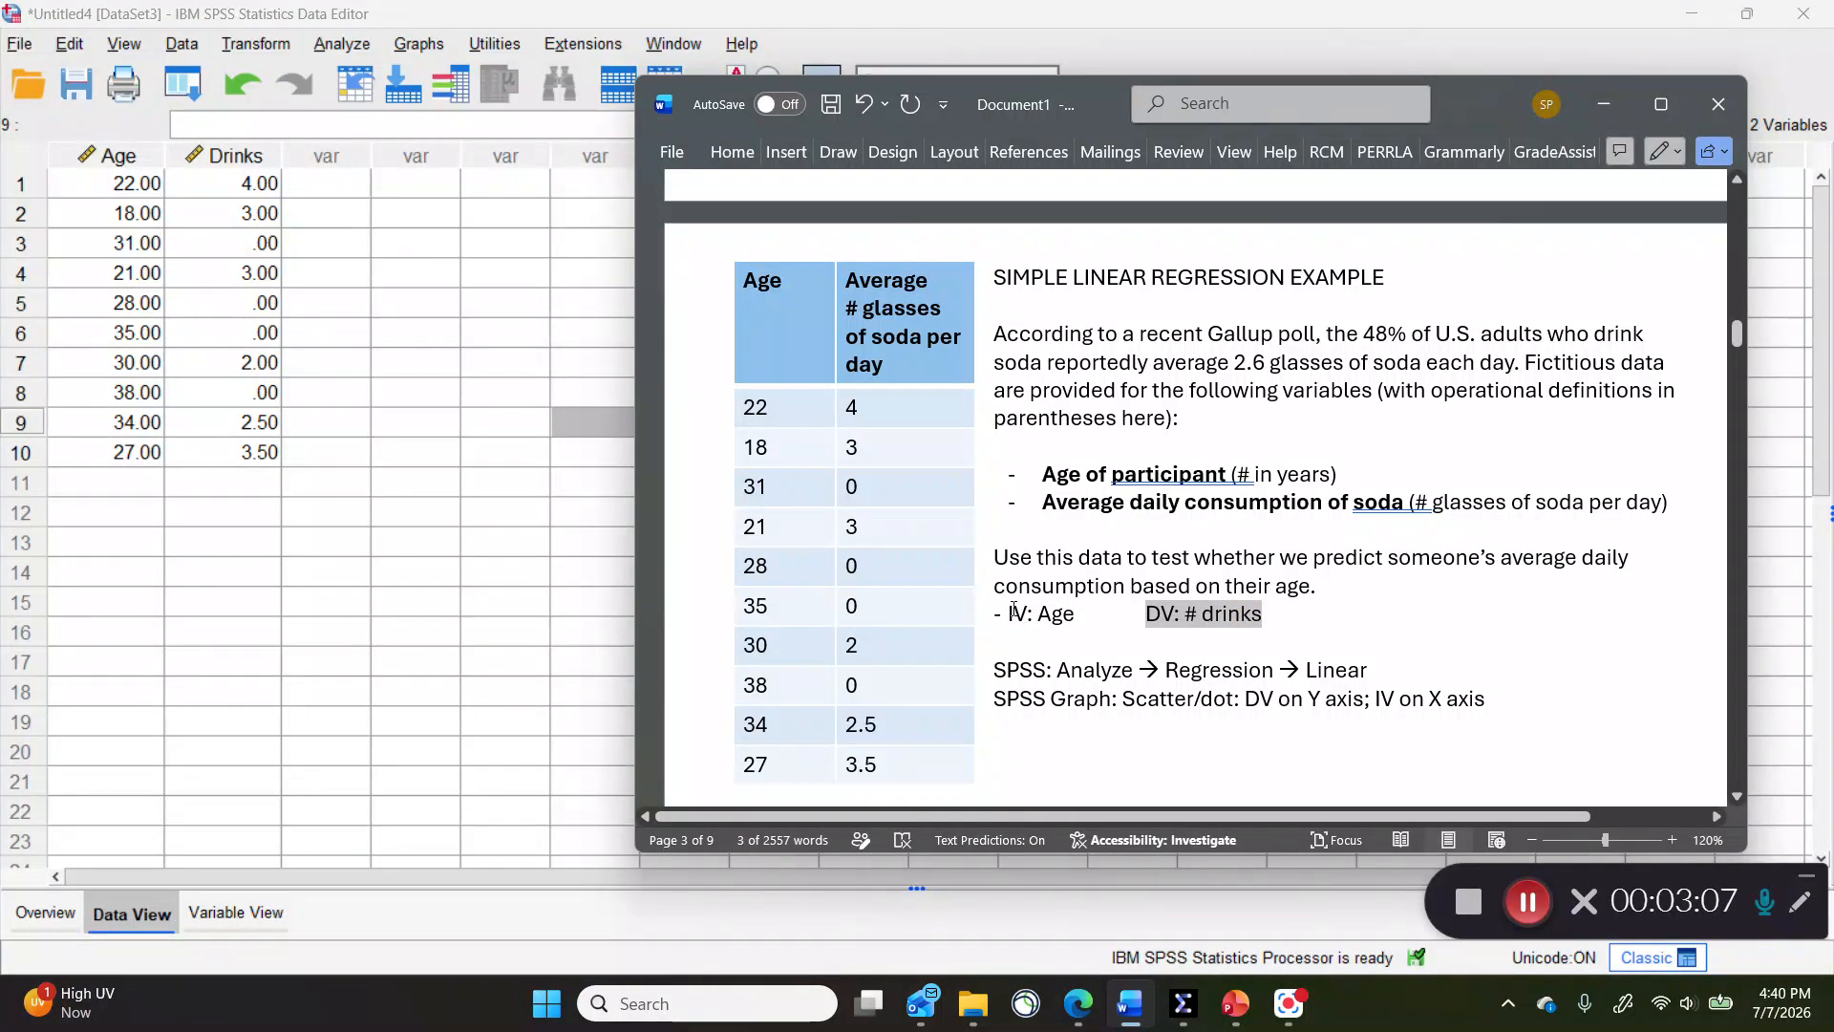
drag(1010, 614, 1076, 617)
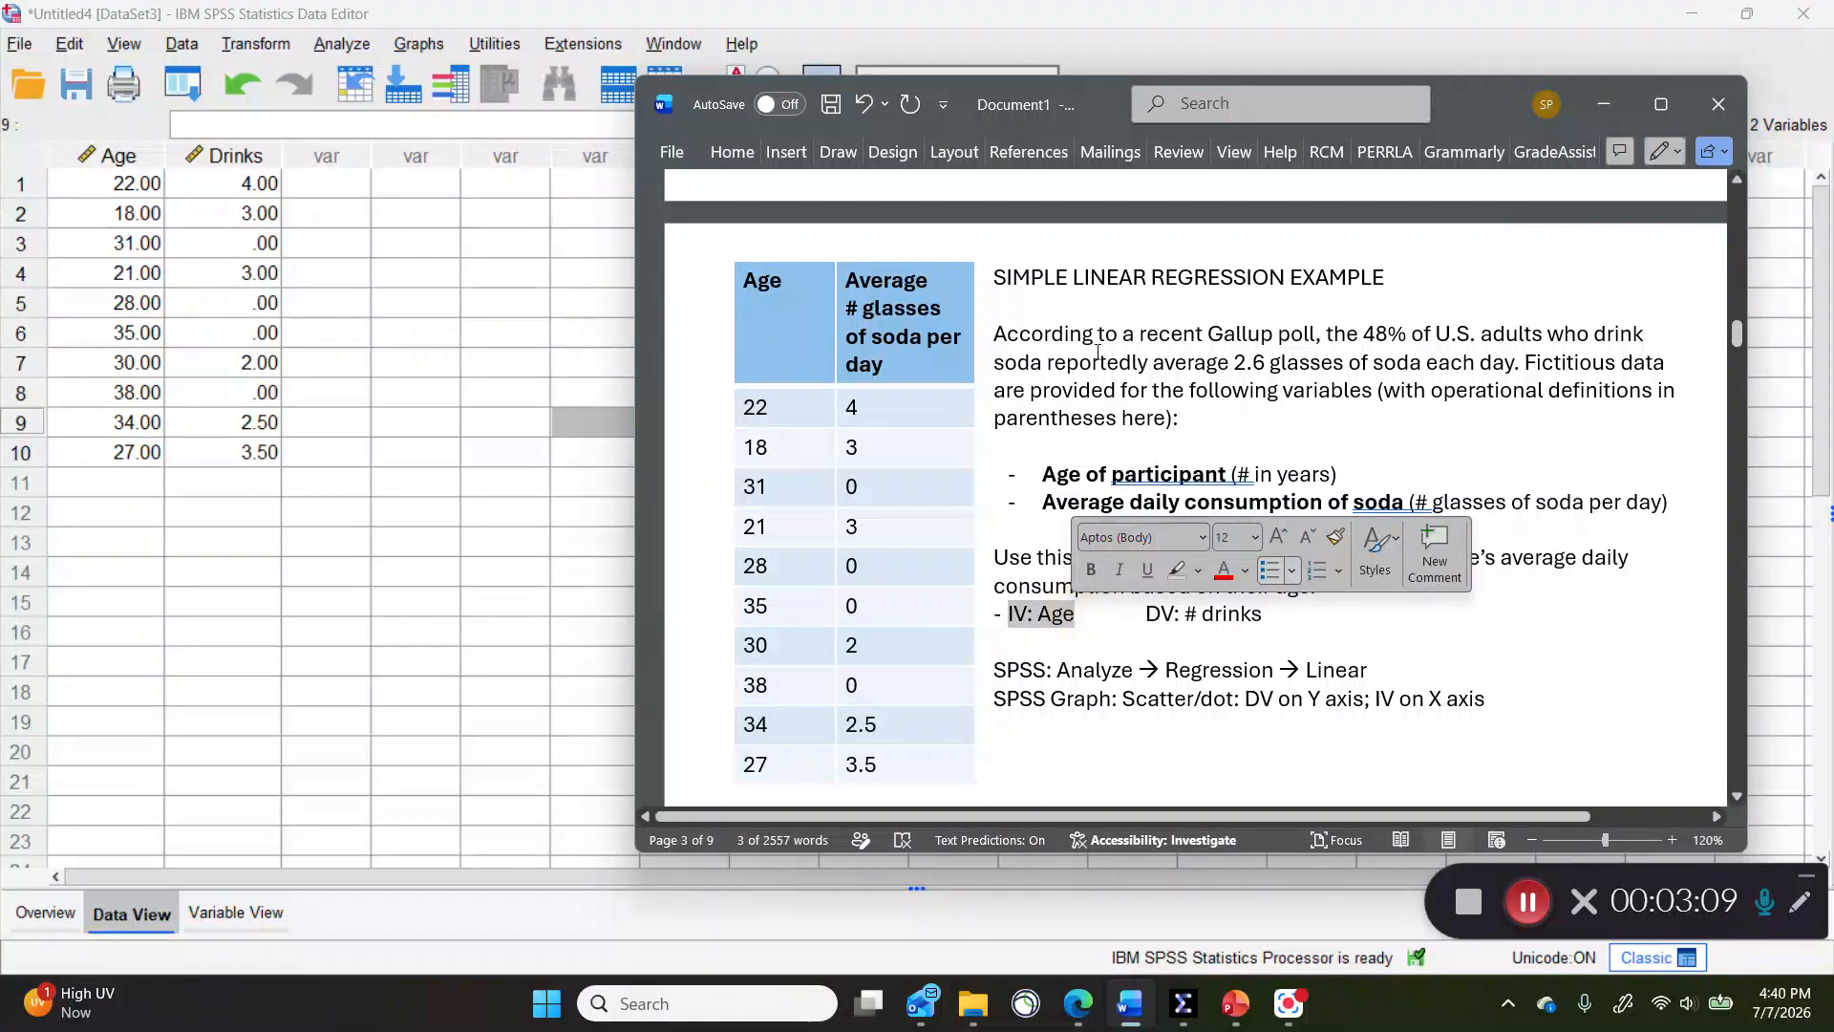
click(1132, 375)
click(1350, 585)
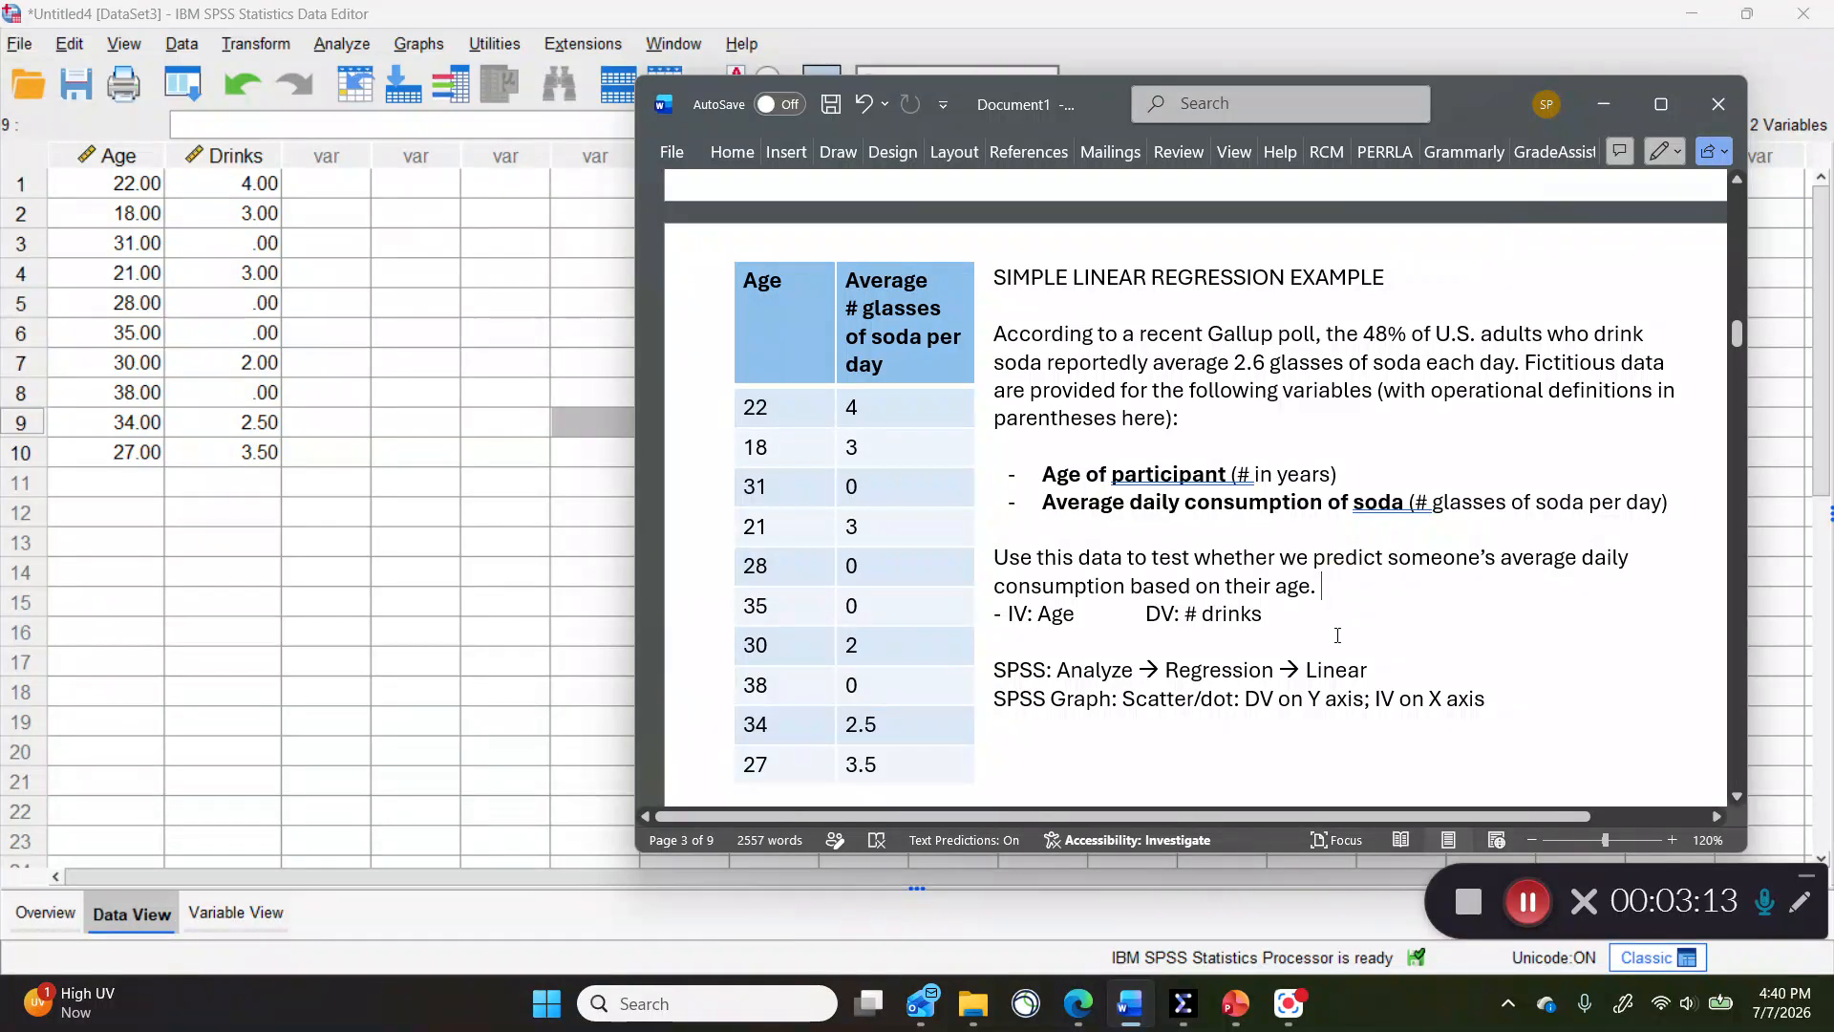
drag(1266, 622, 1146, 616)
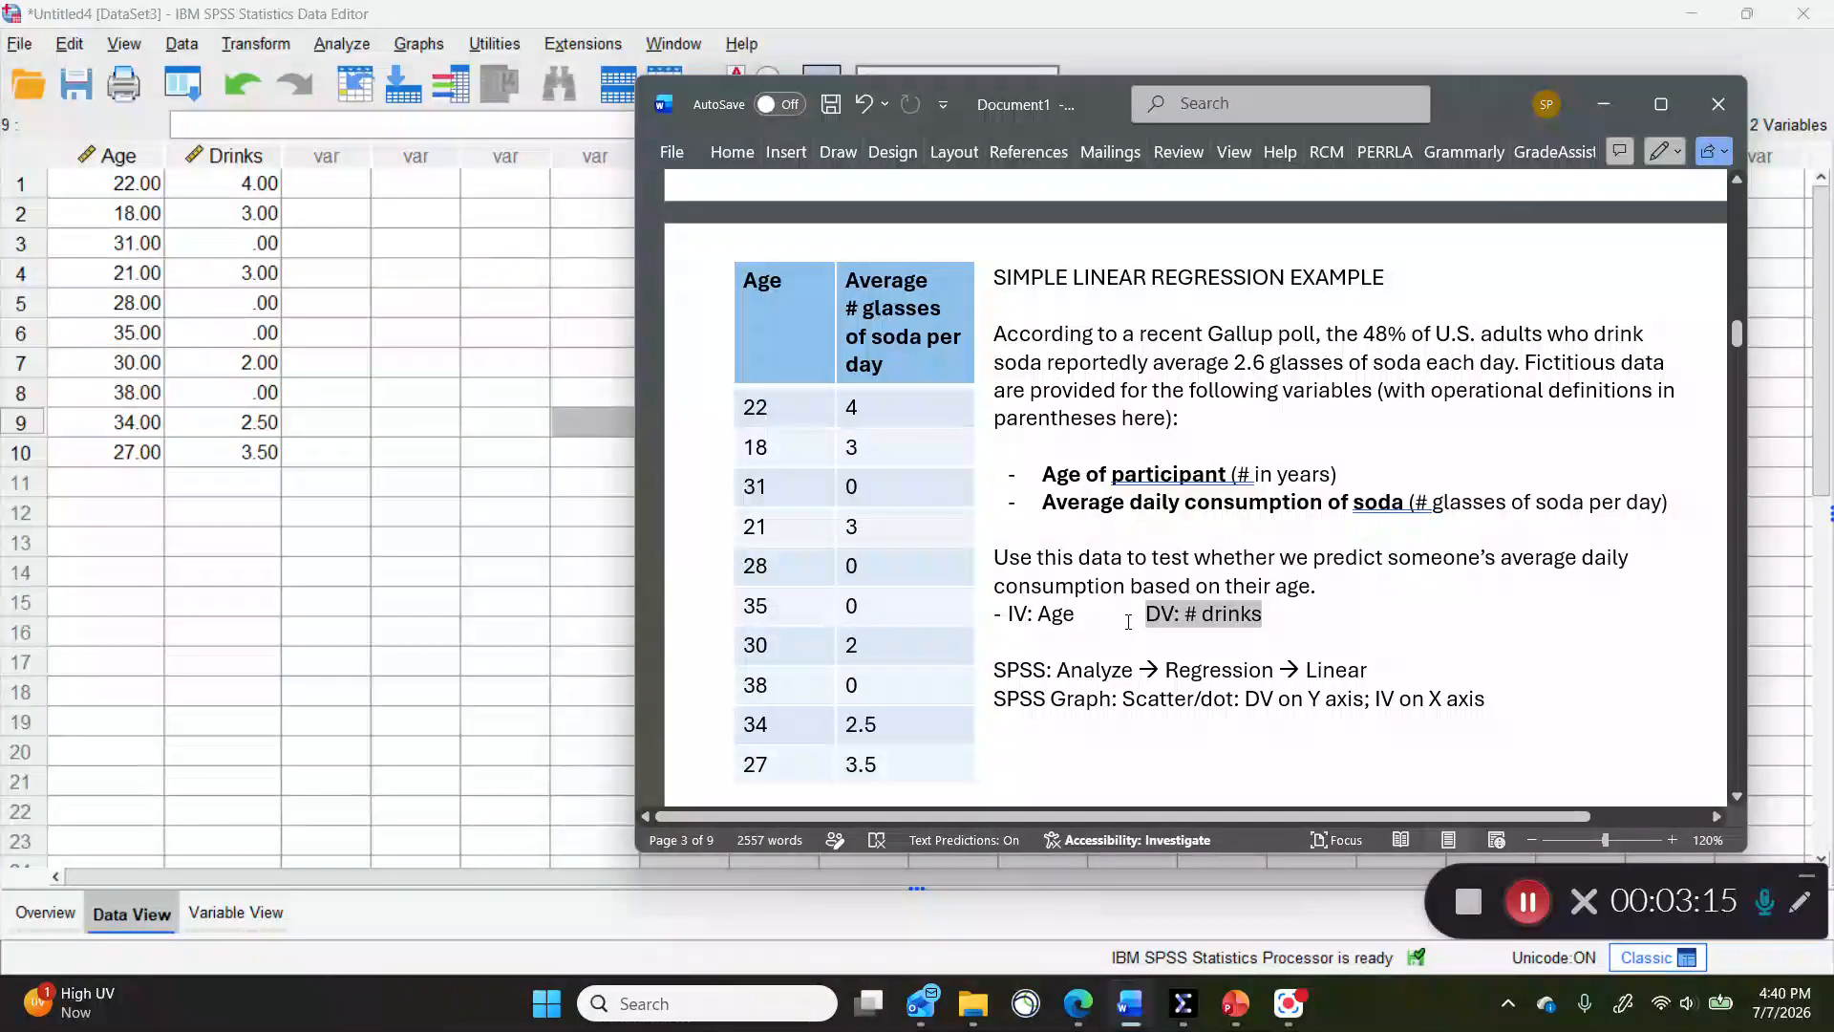
drag(1080, 617, 1015, 622)
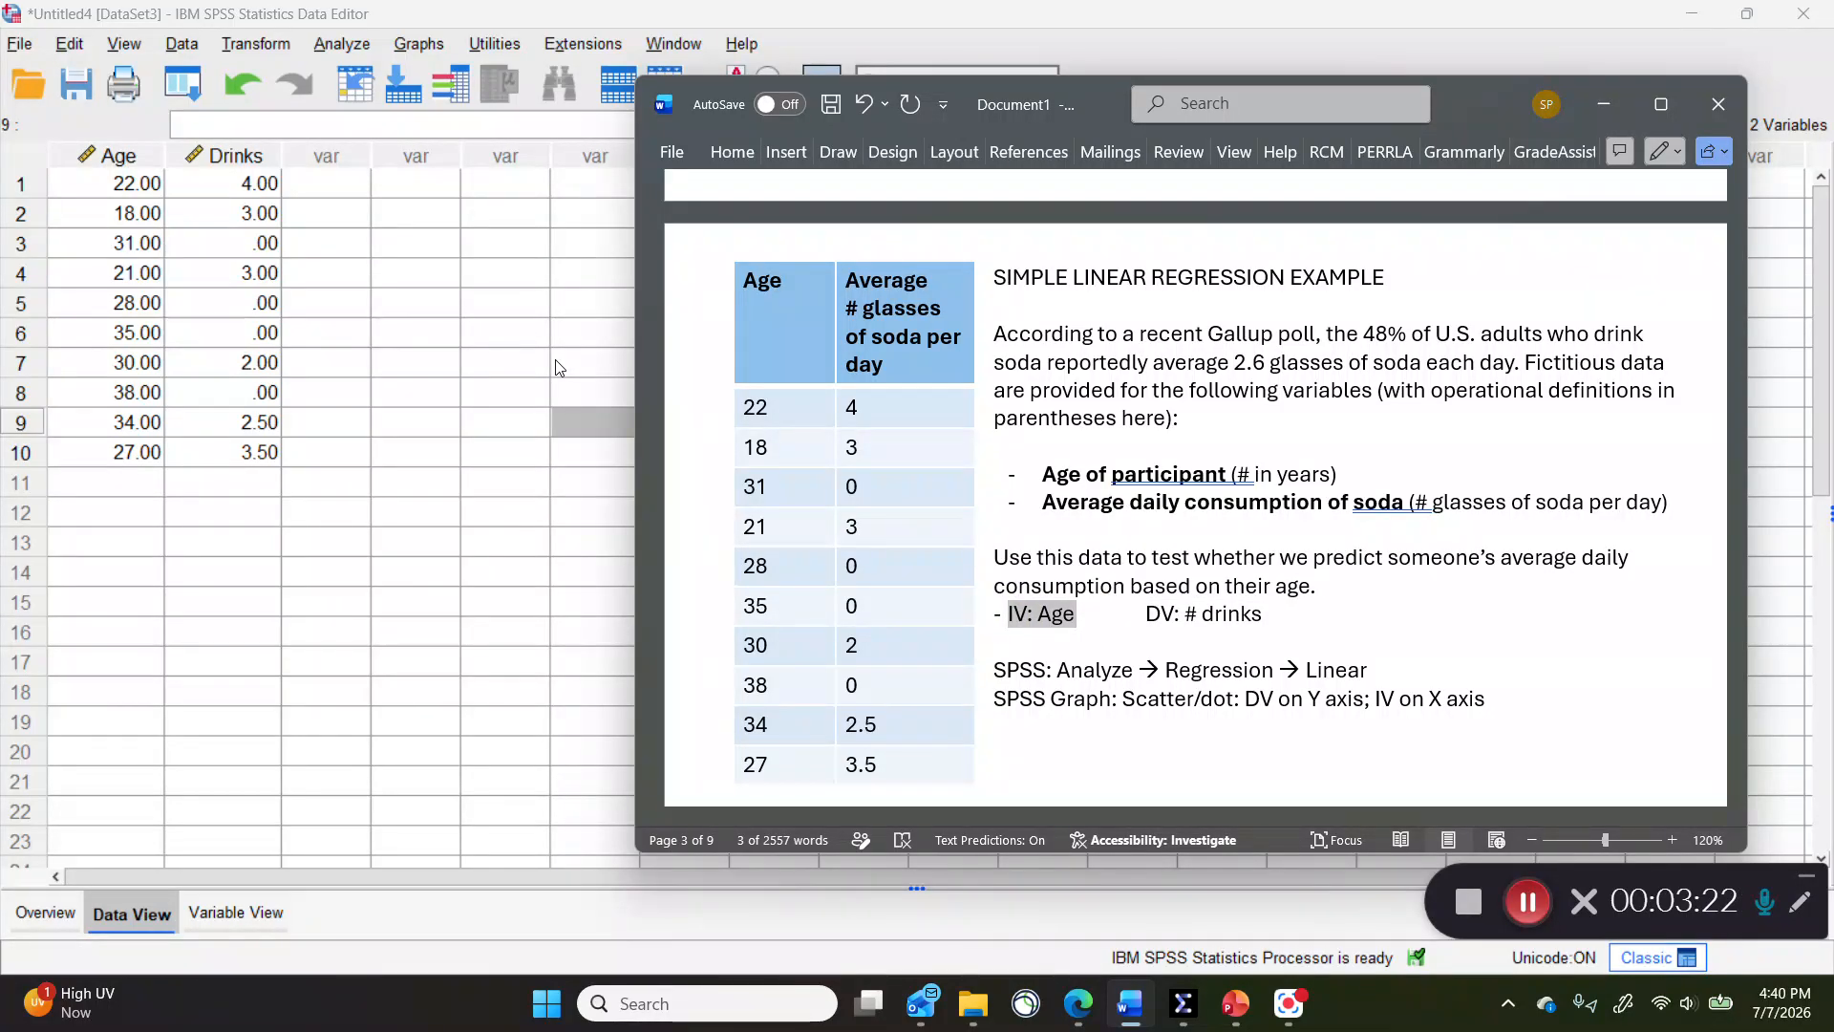
Switch to SPSS and set up a Linear Regression with Age as the independent variable and Drinks as the dependent variable
click(494, 302)
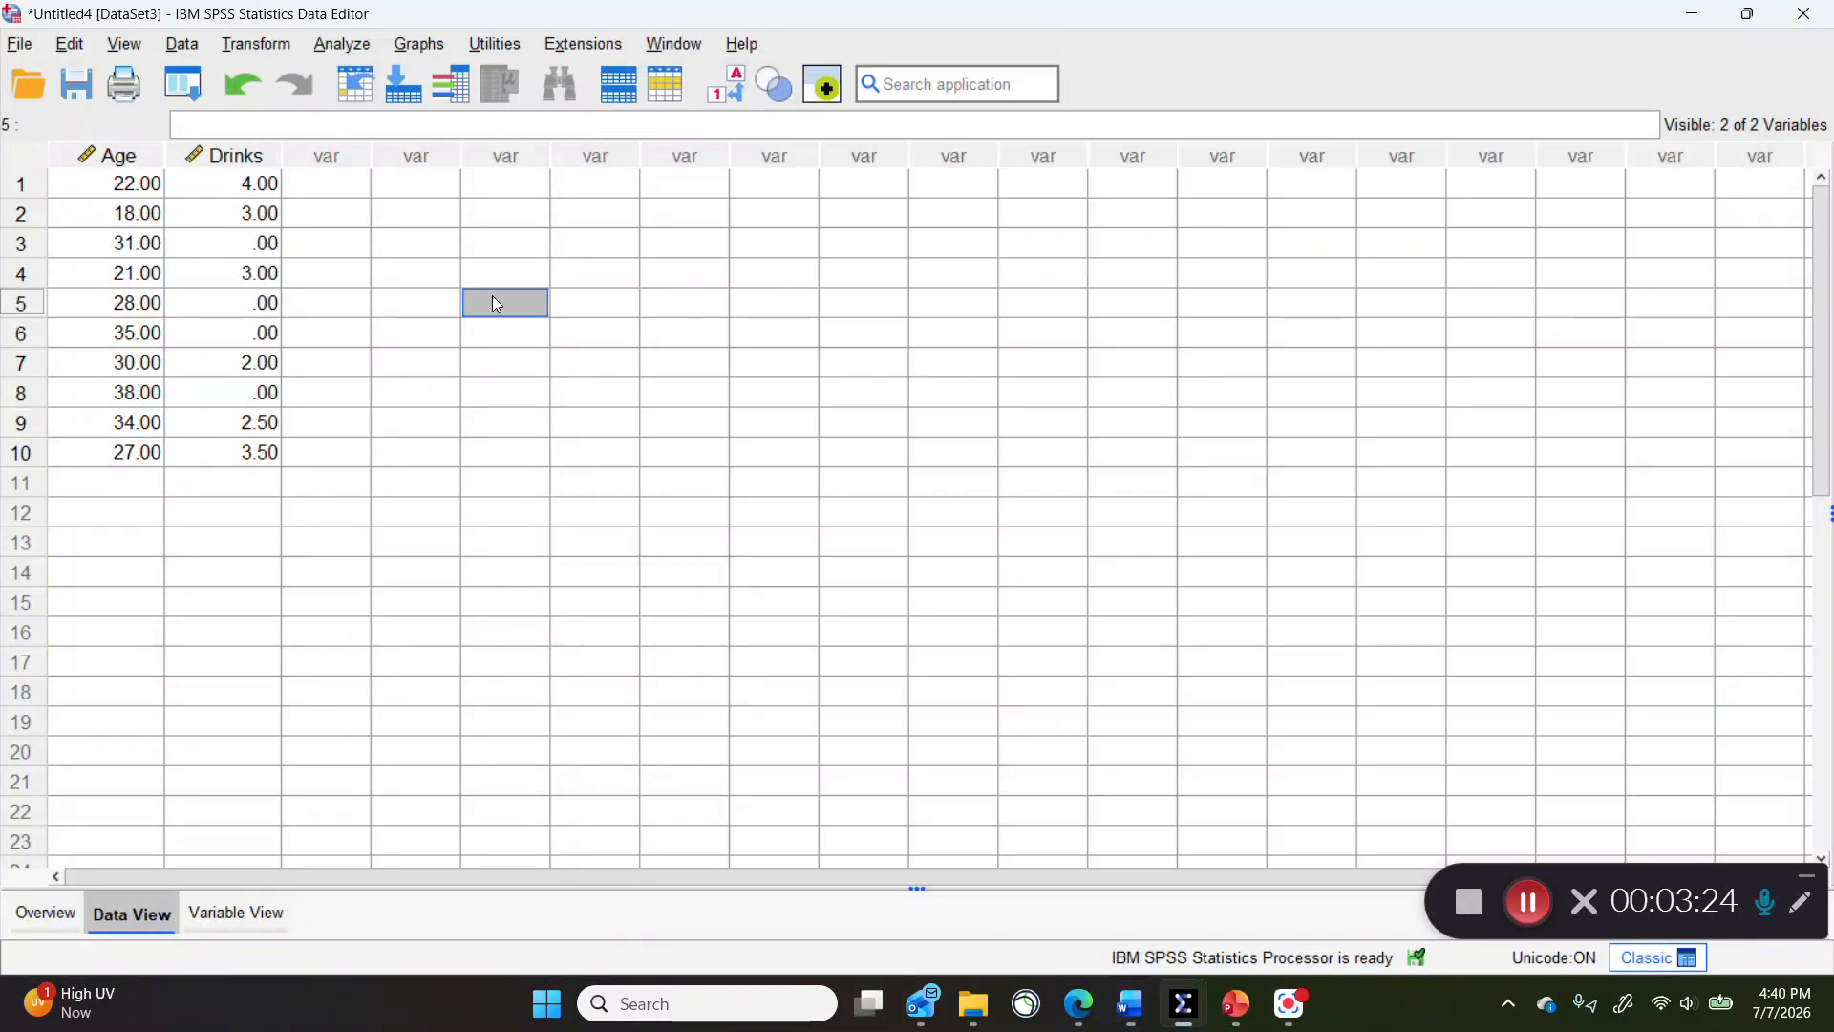
click(346, 46)
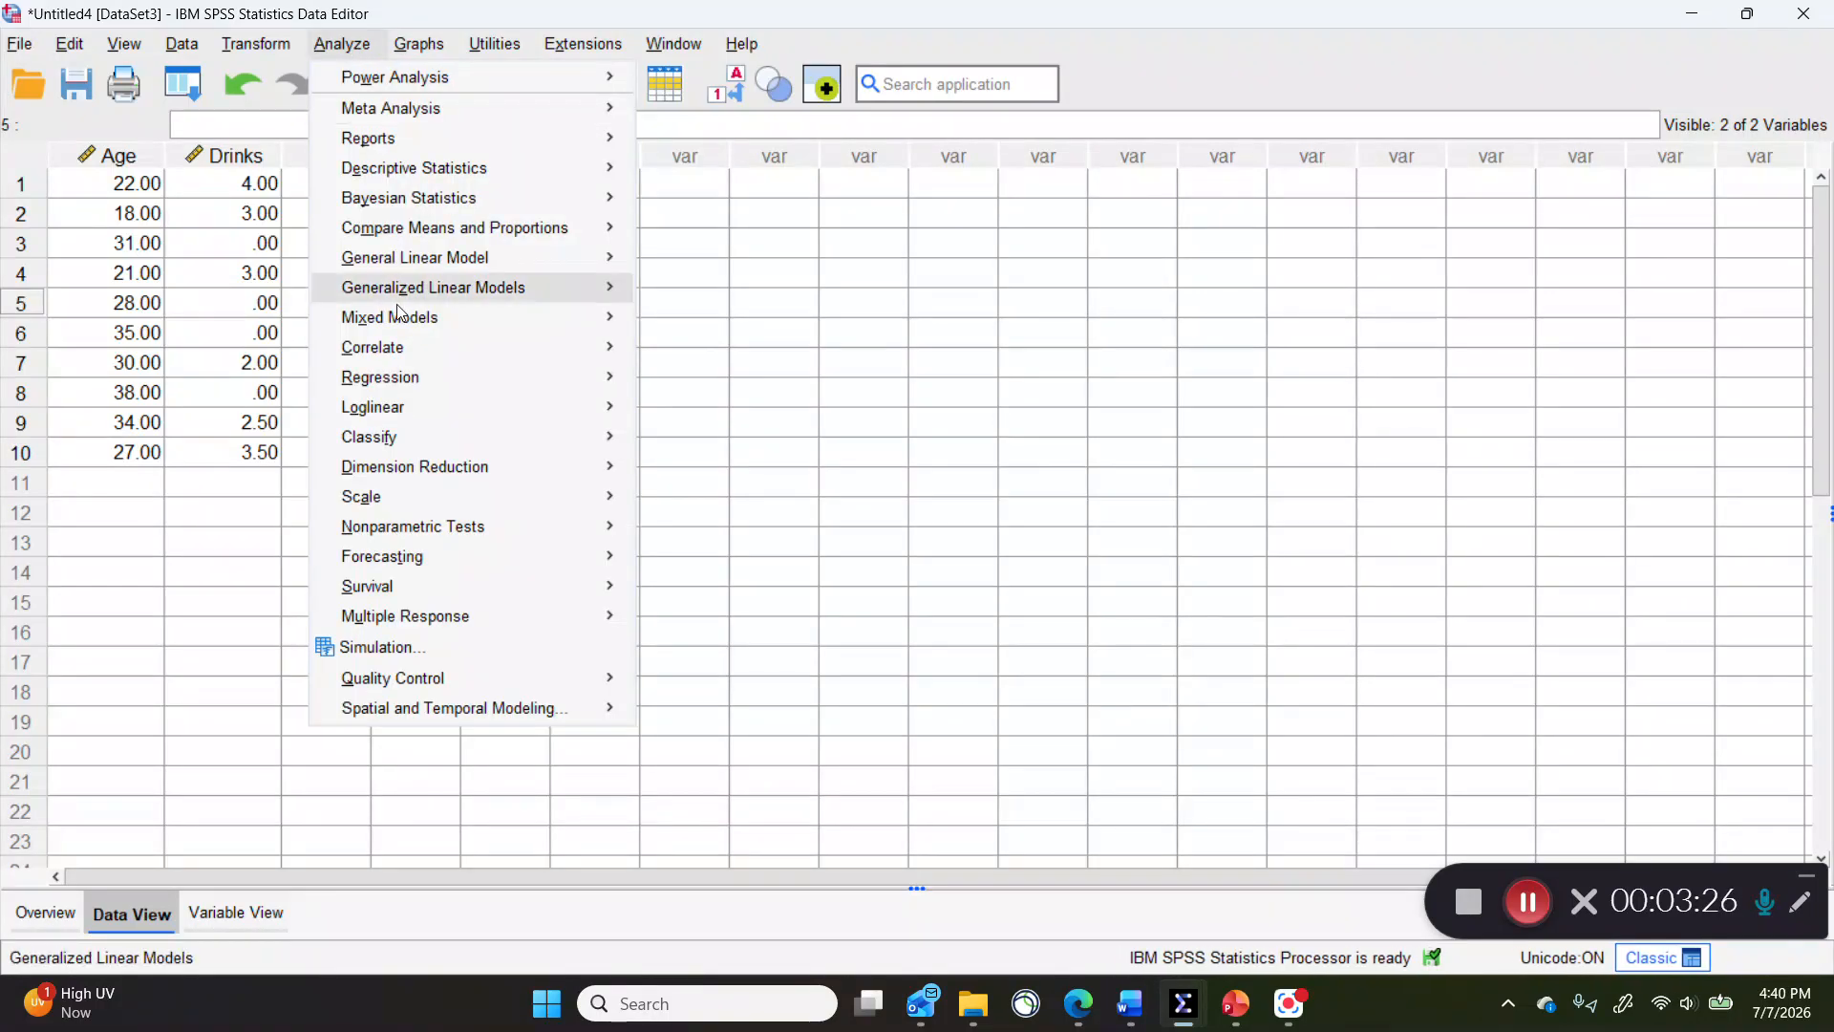
mouse_move(437, 377)
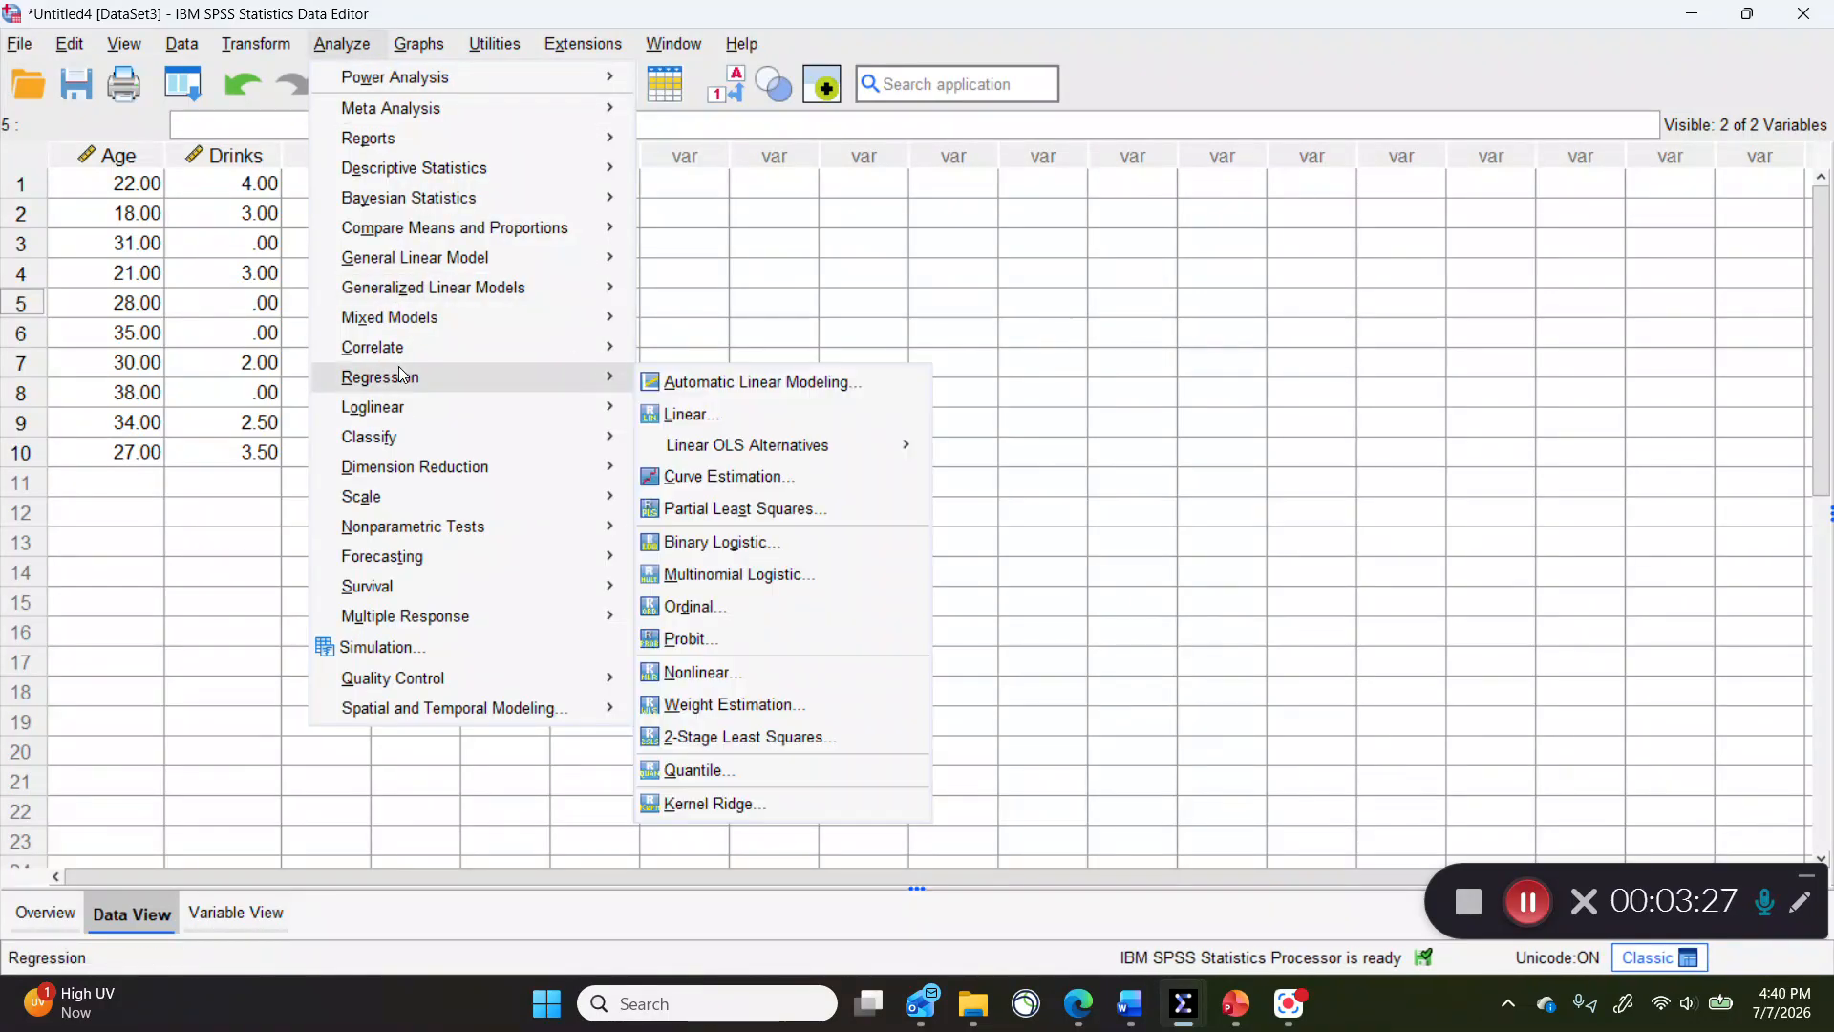
click(707, 411)
drag(580, 171, 712, 174)
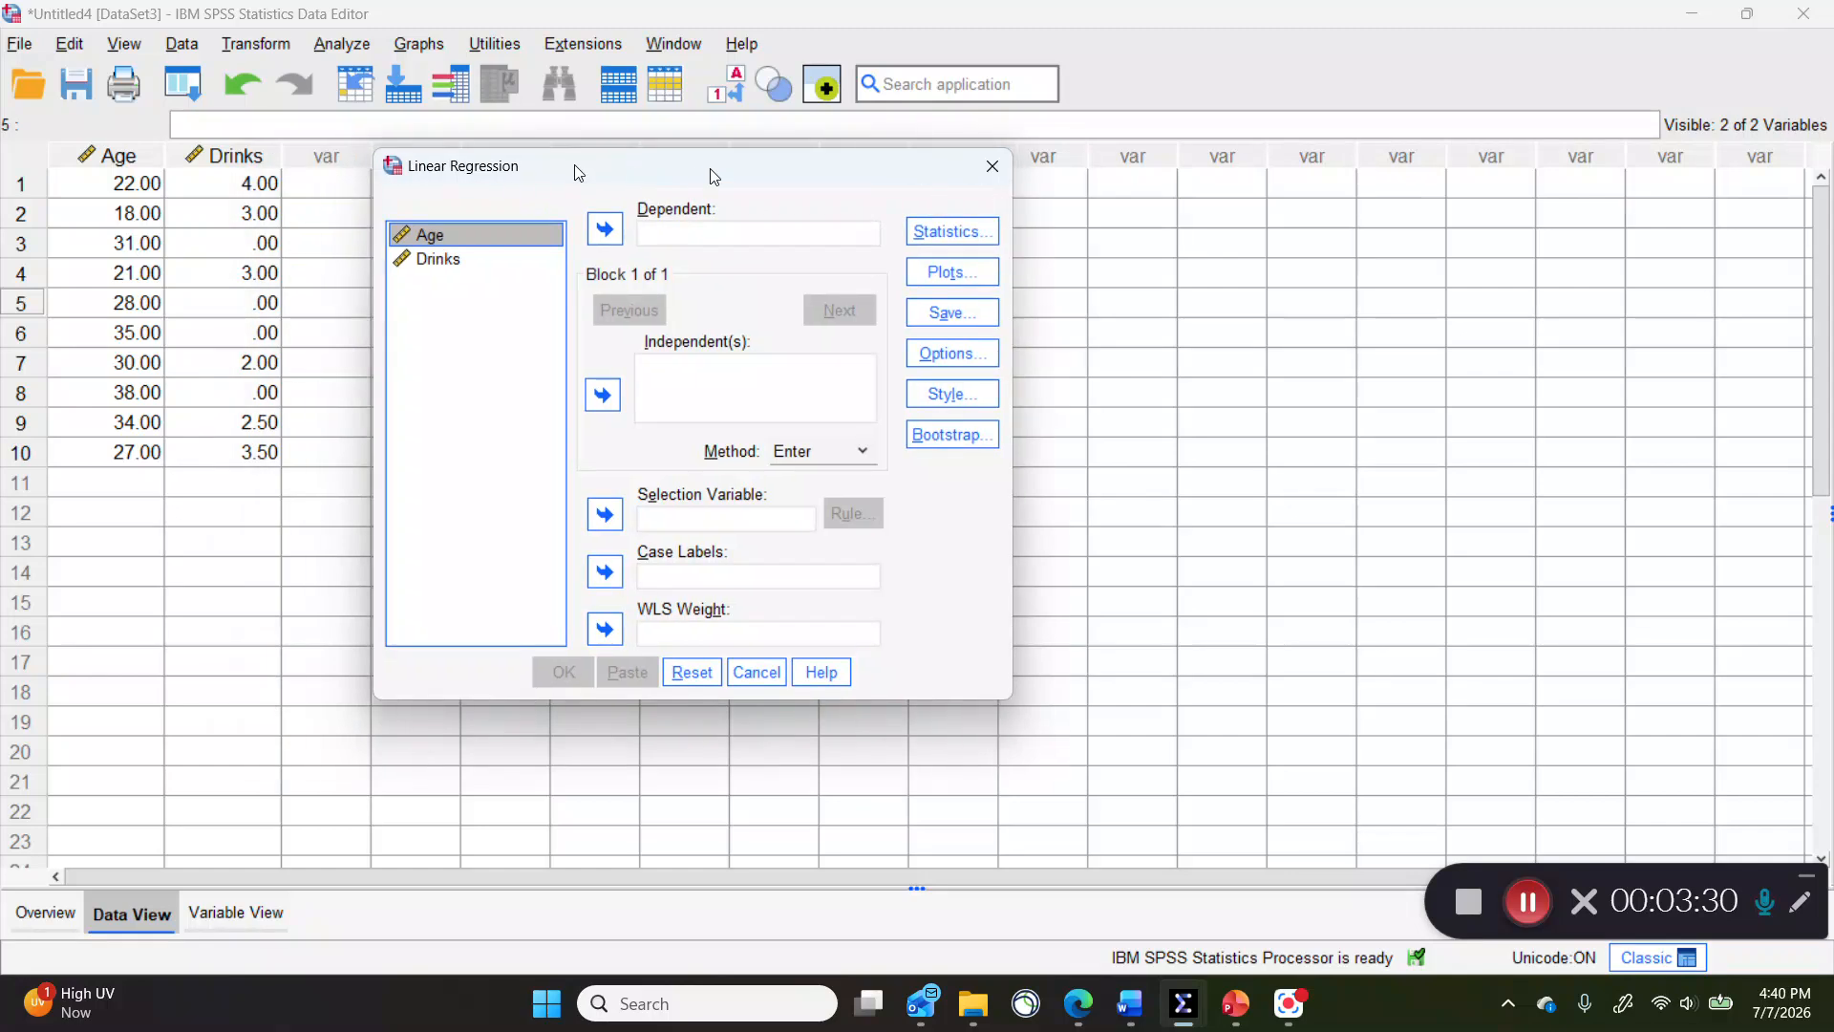
click(604, 392)
click(440, 258)
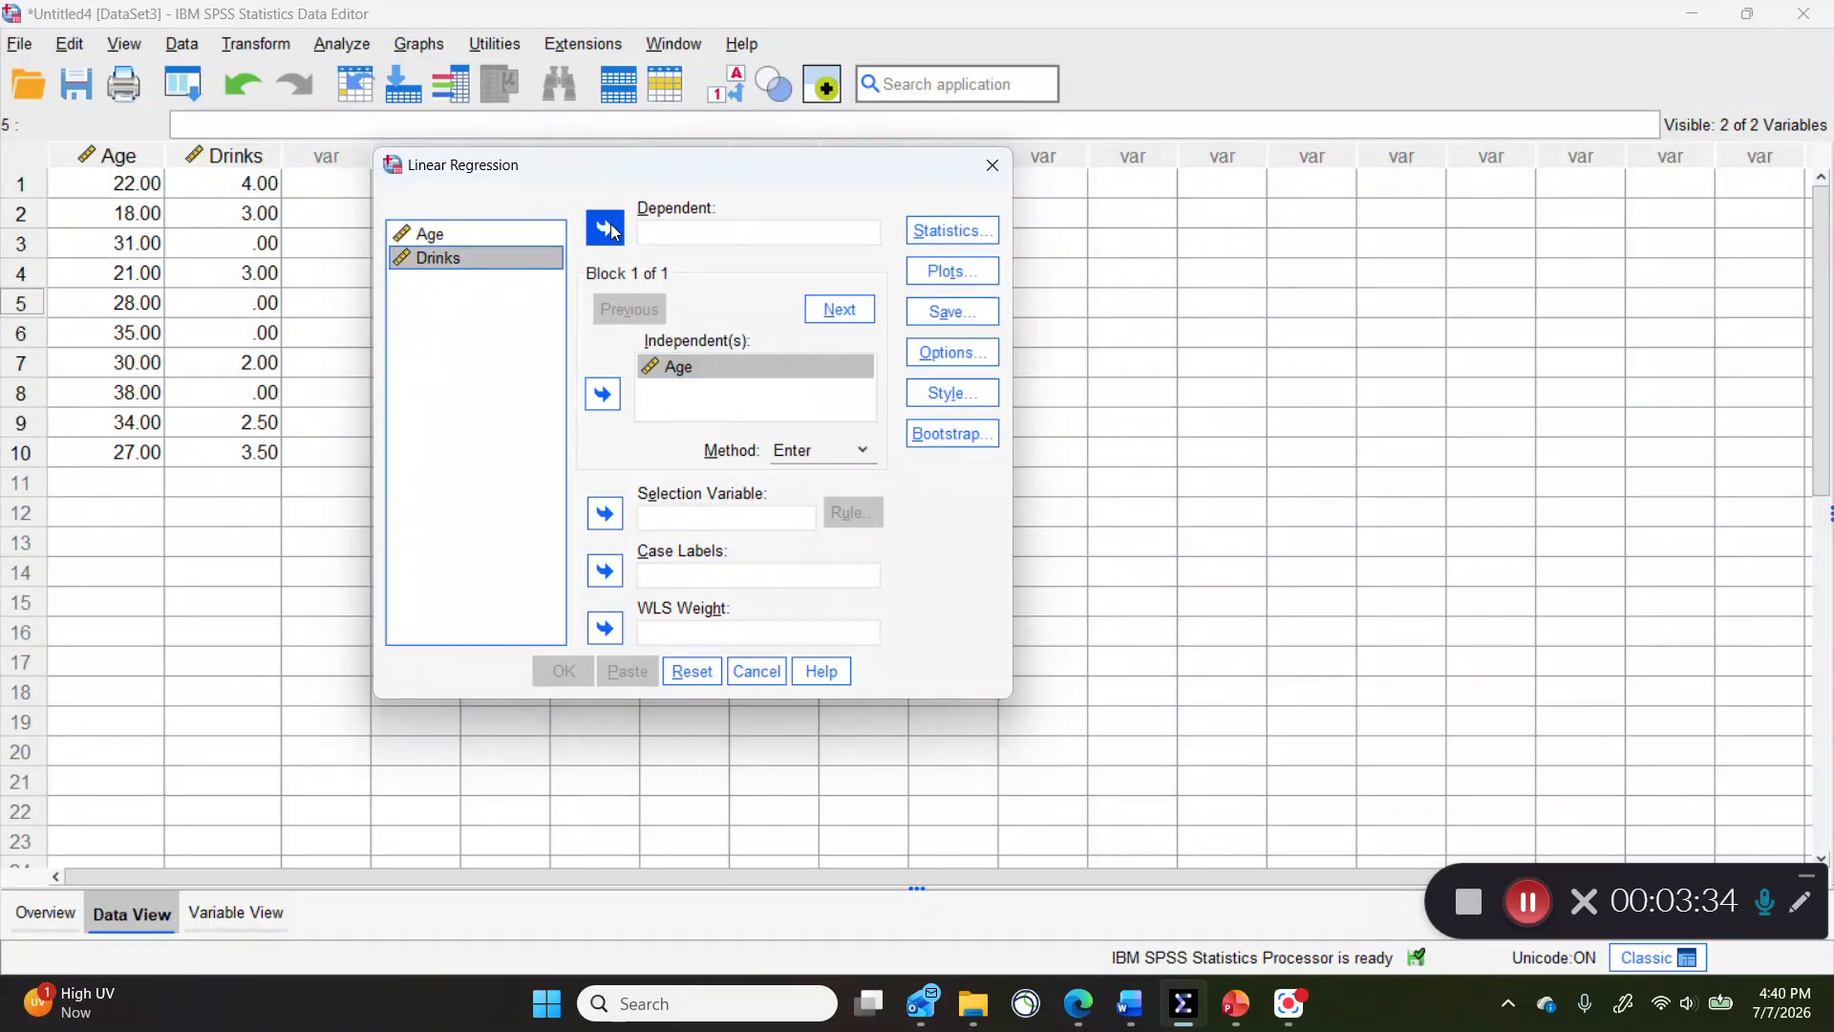
click(609, 230)
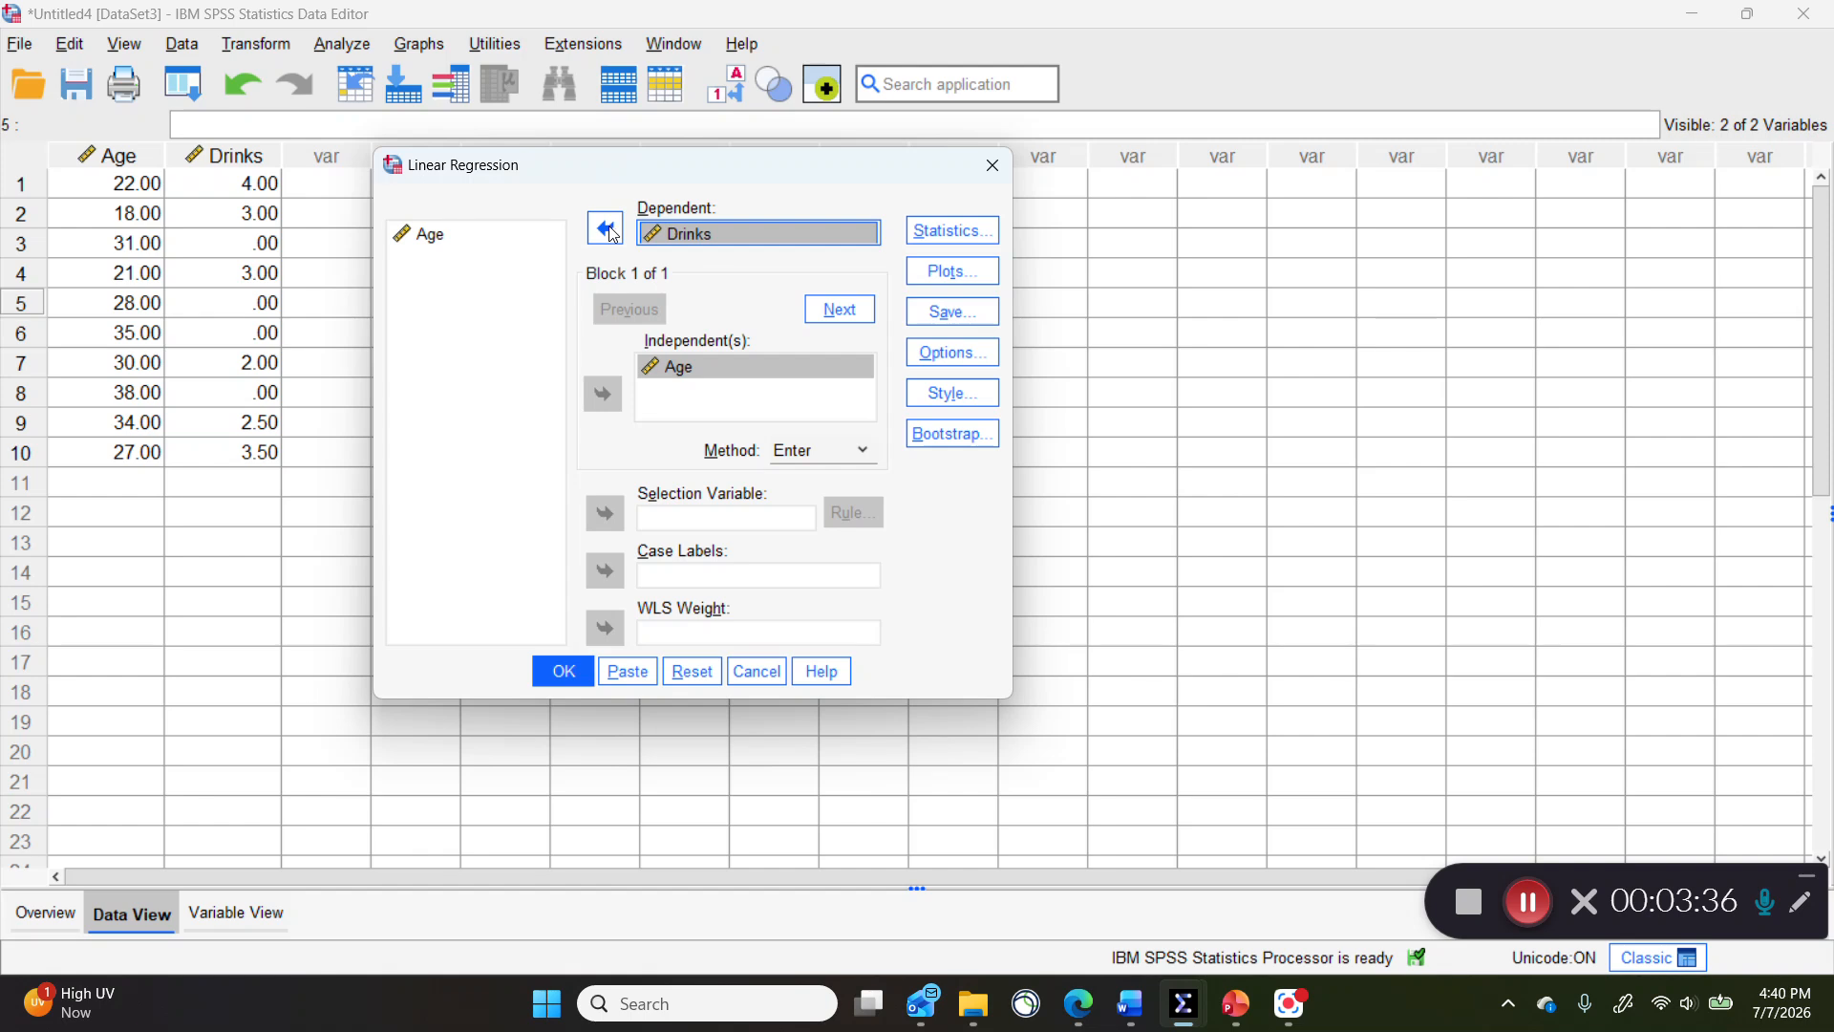
click(612, 233)
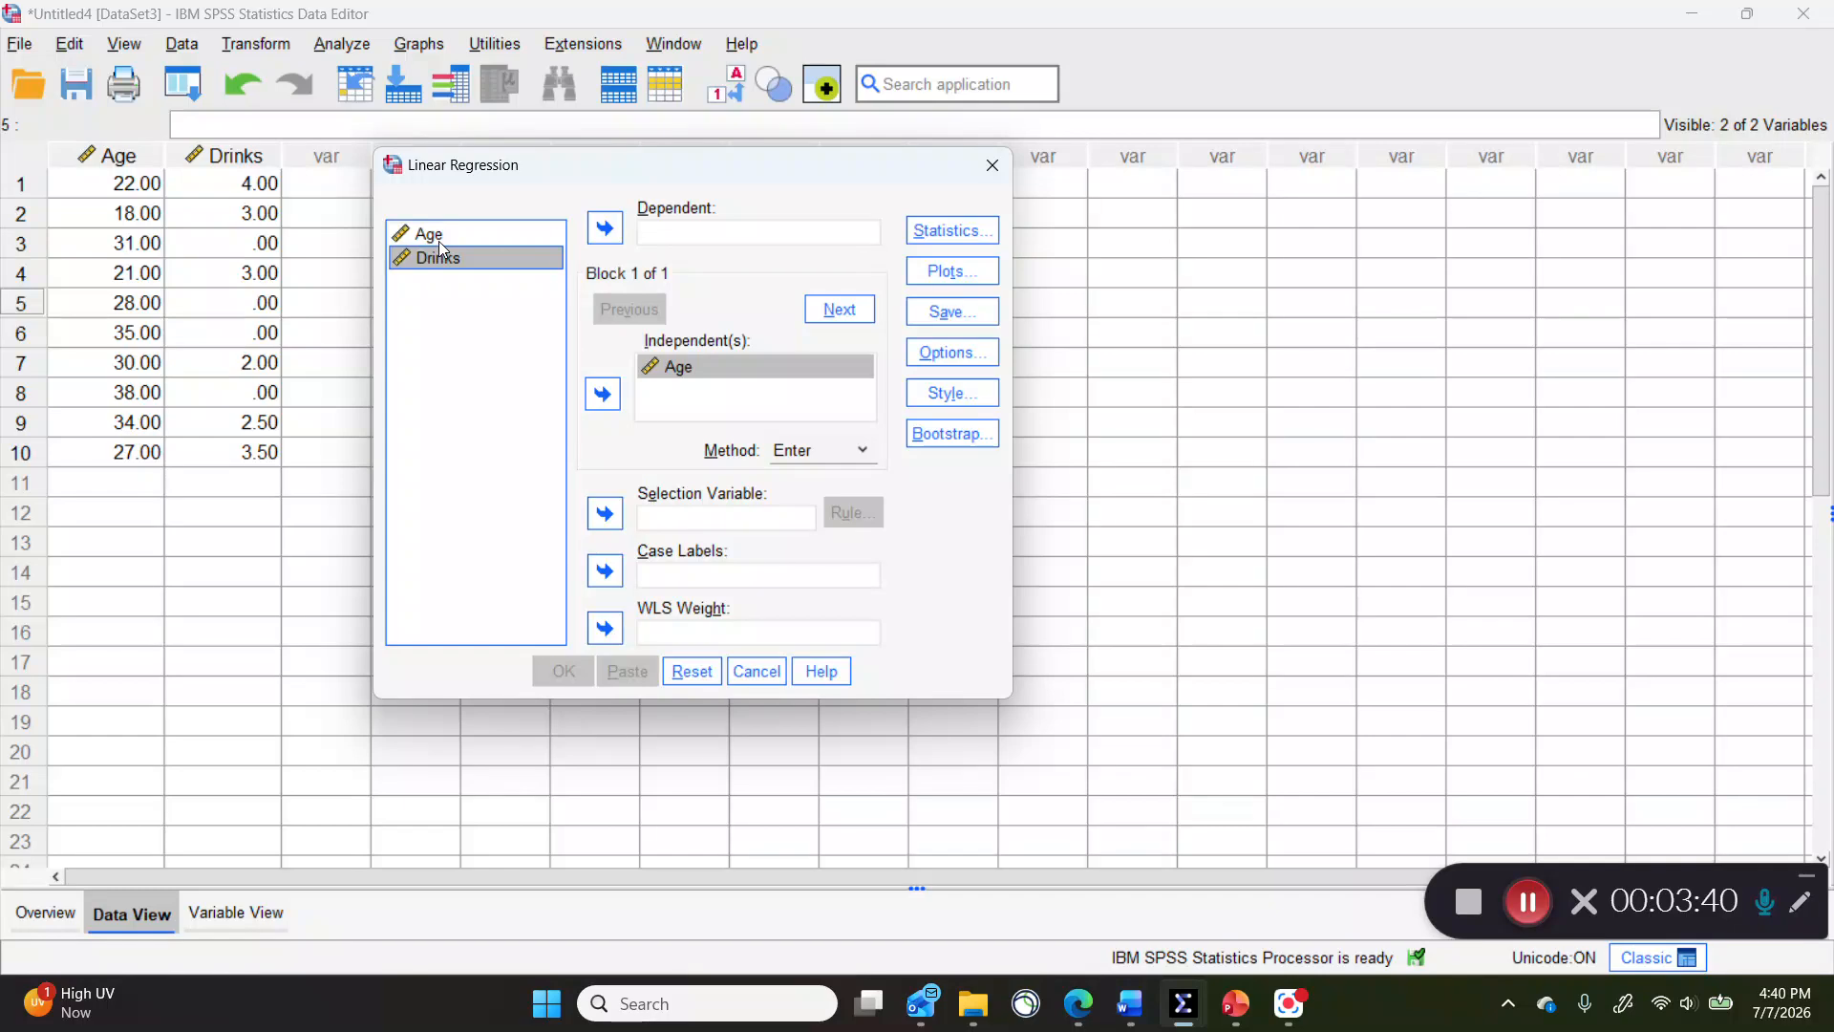
click(602, 232)
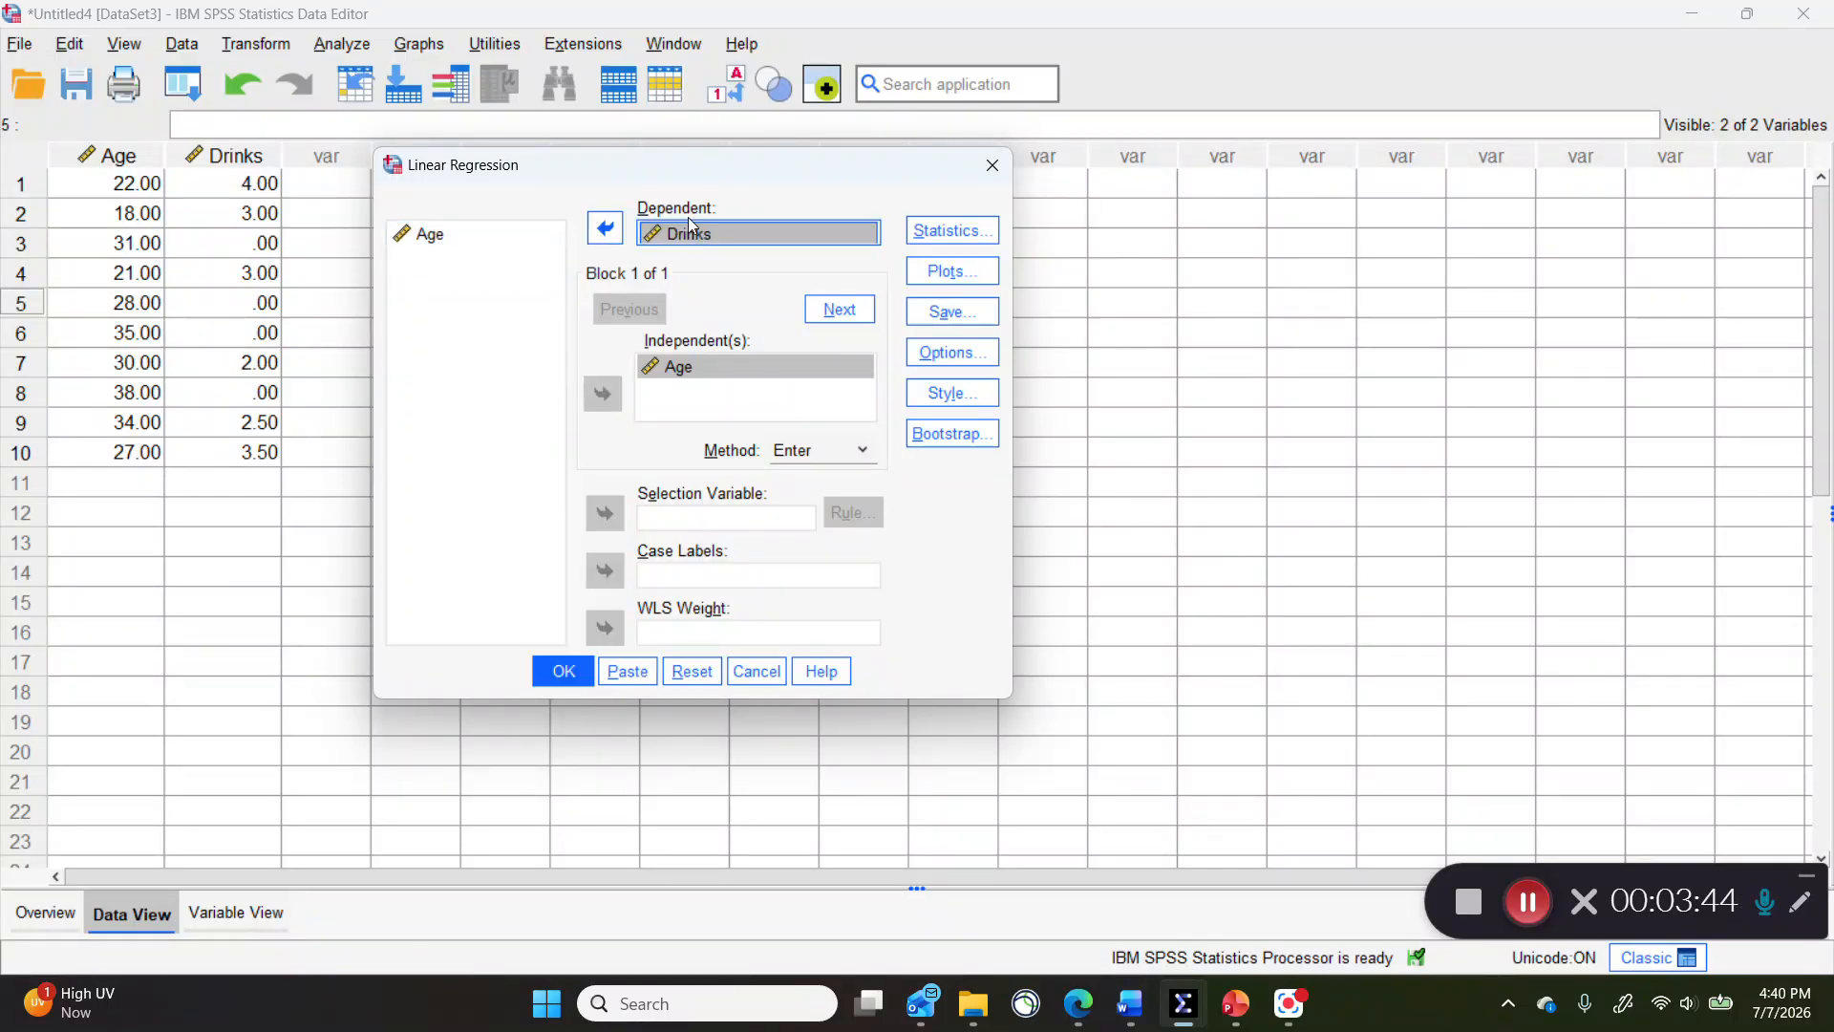
Add 95% confidence intervals, R squared change and descriptives to the regression statistics, and run the analysis
click(941, 231)
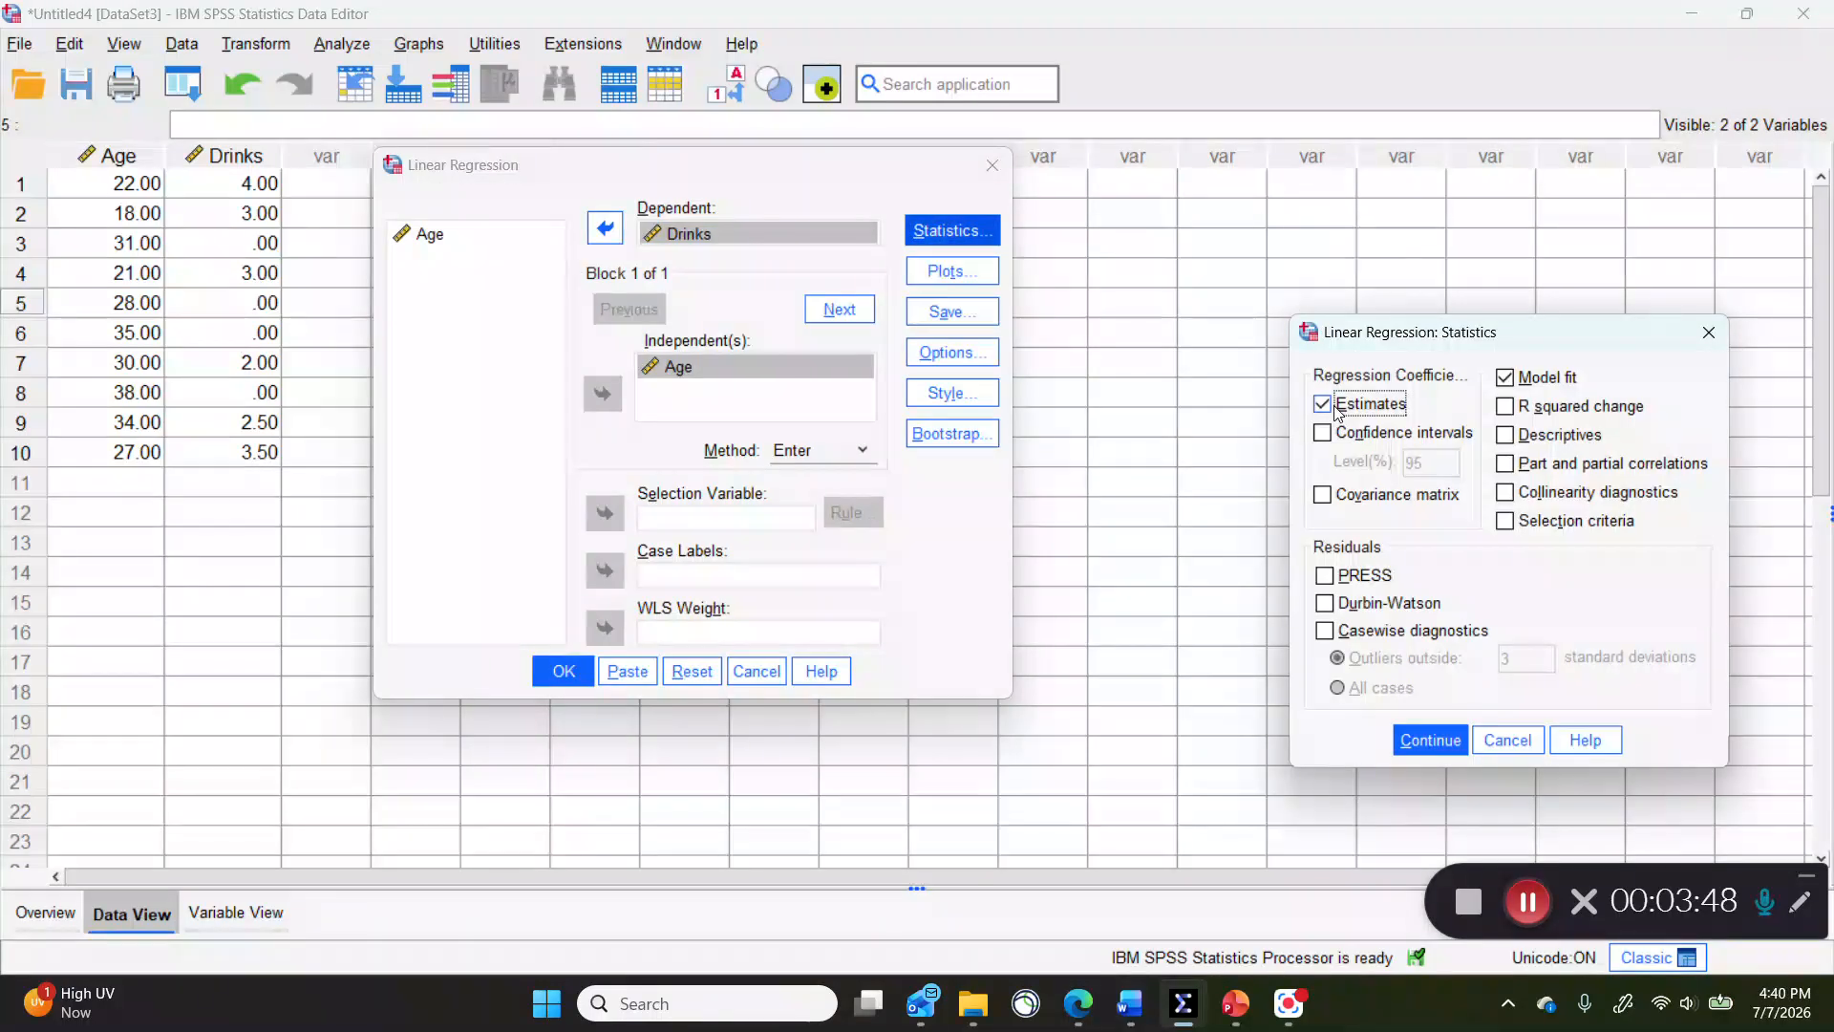
click(1321, 435)
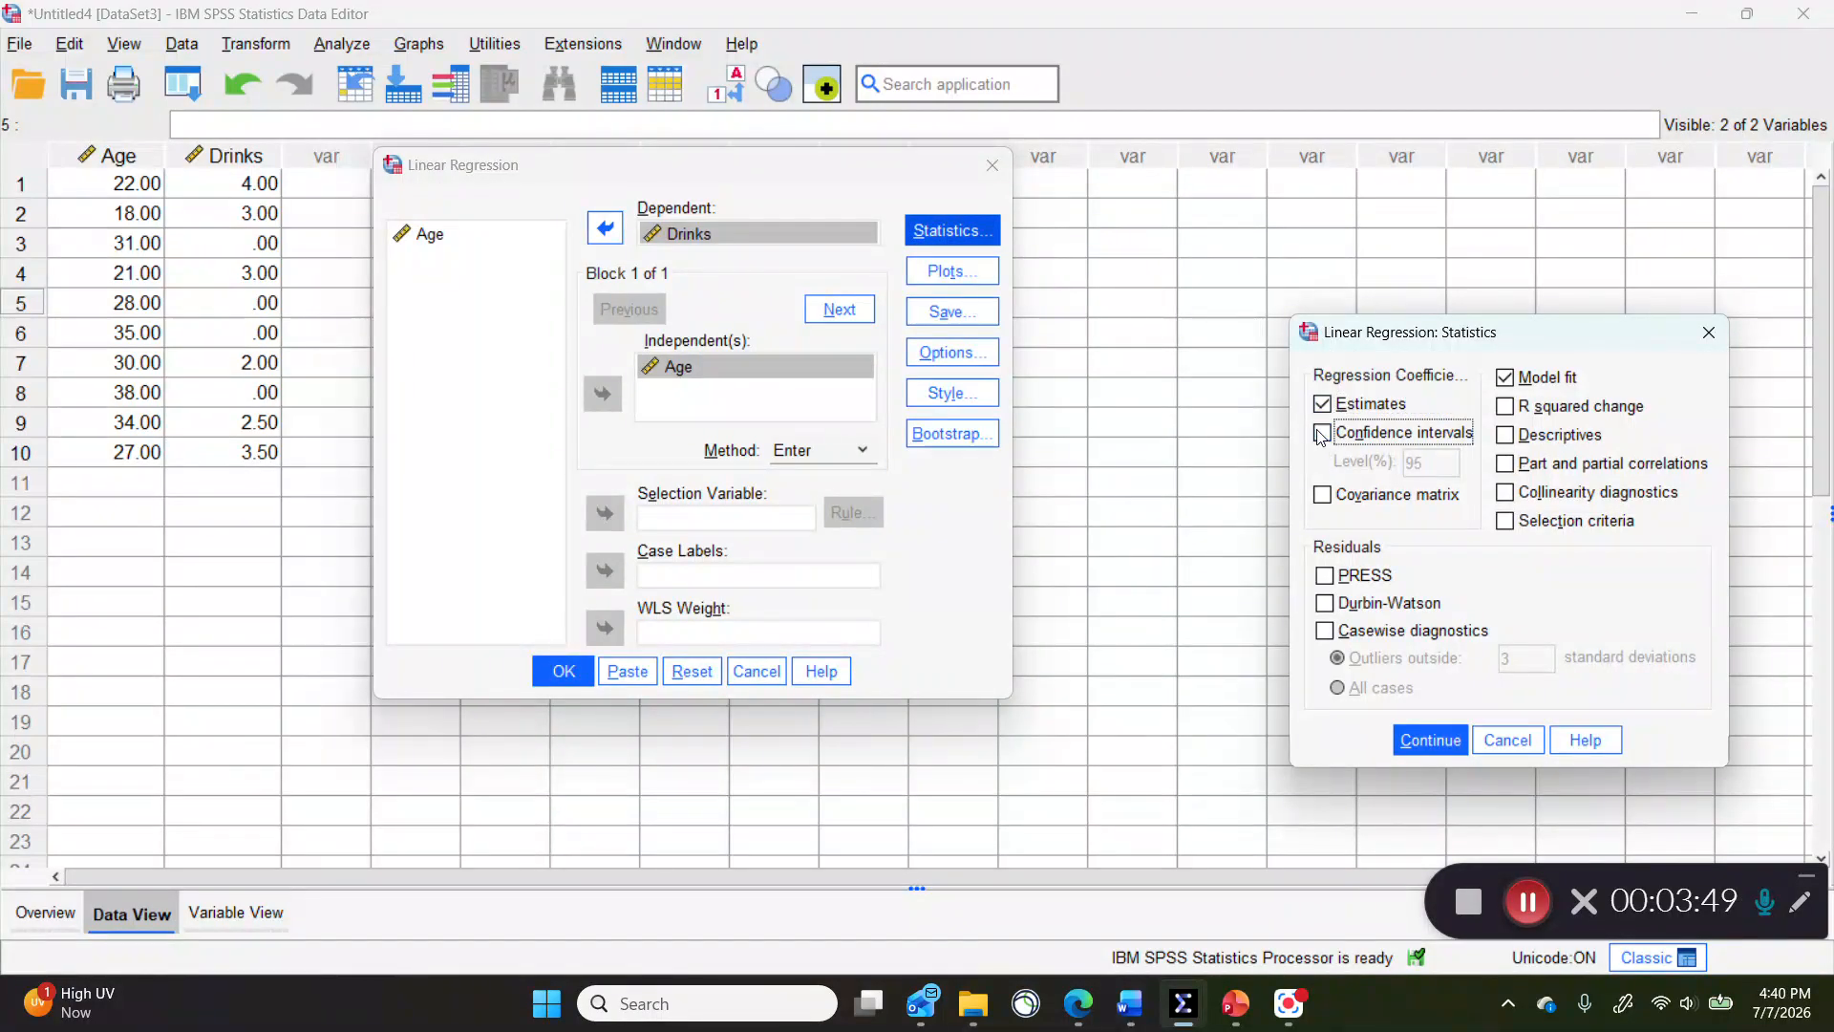
click(1521, 407)
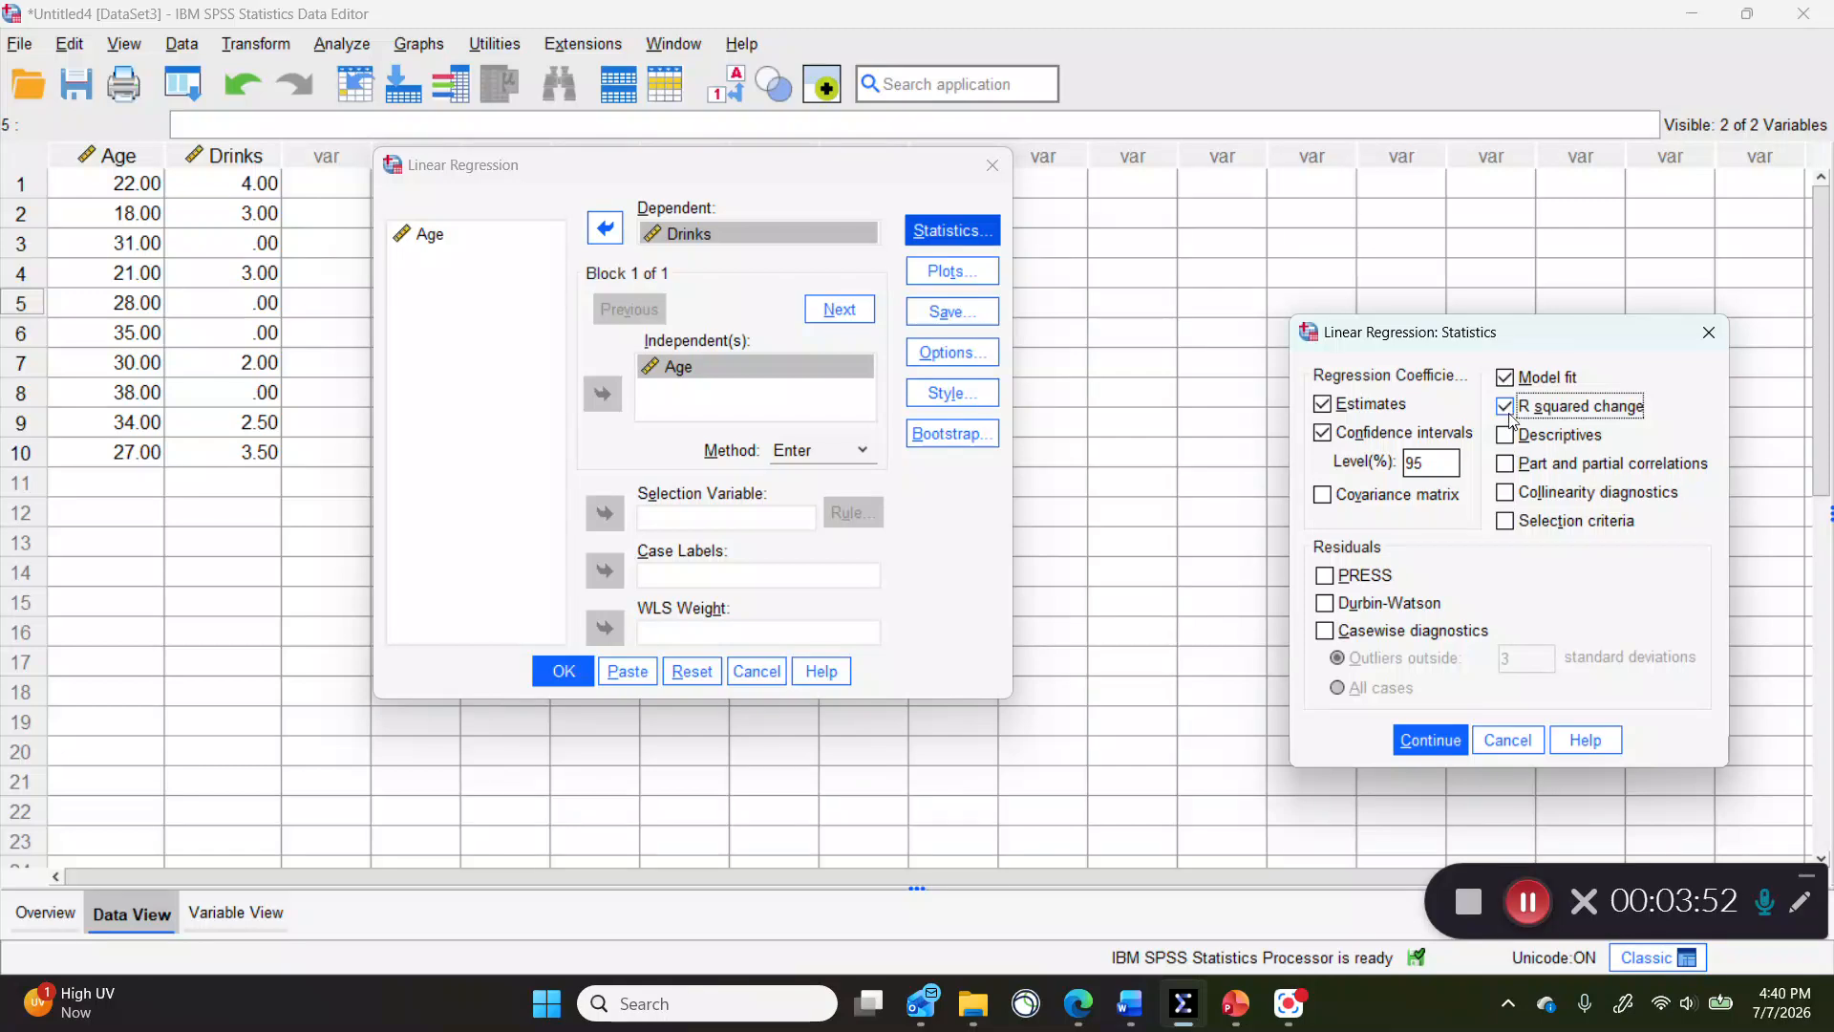
click(1507, 437)
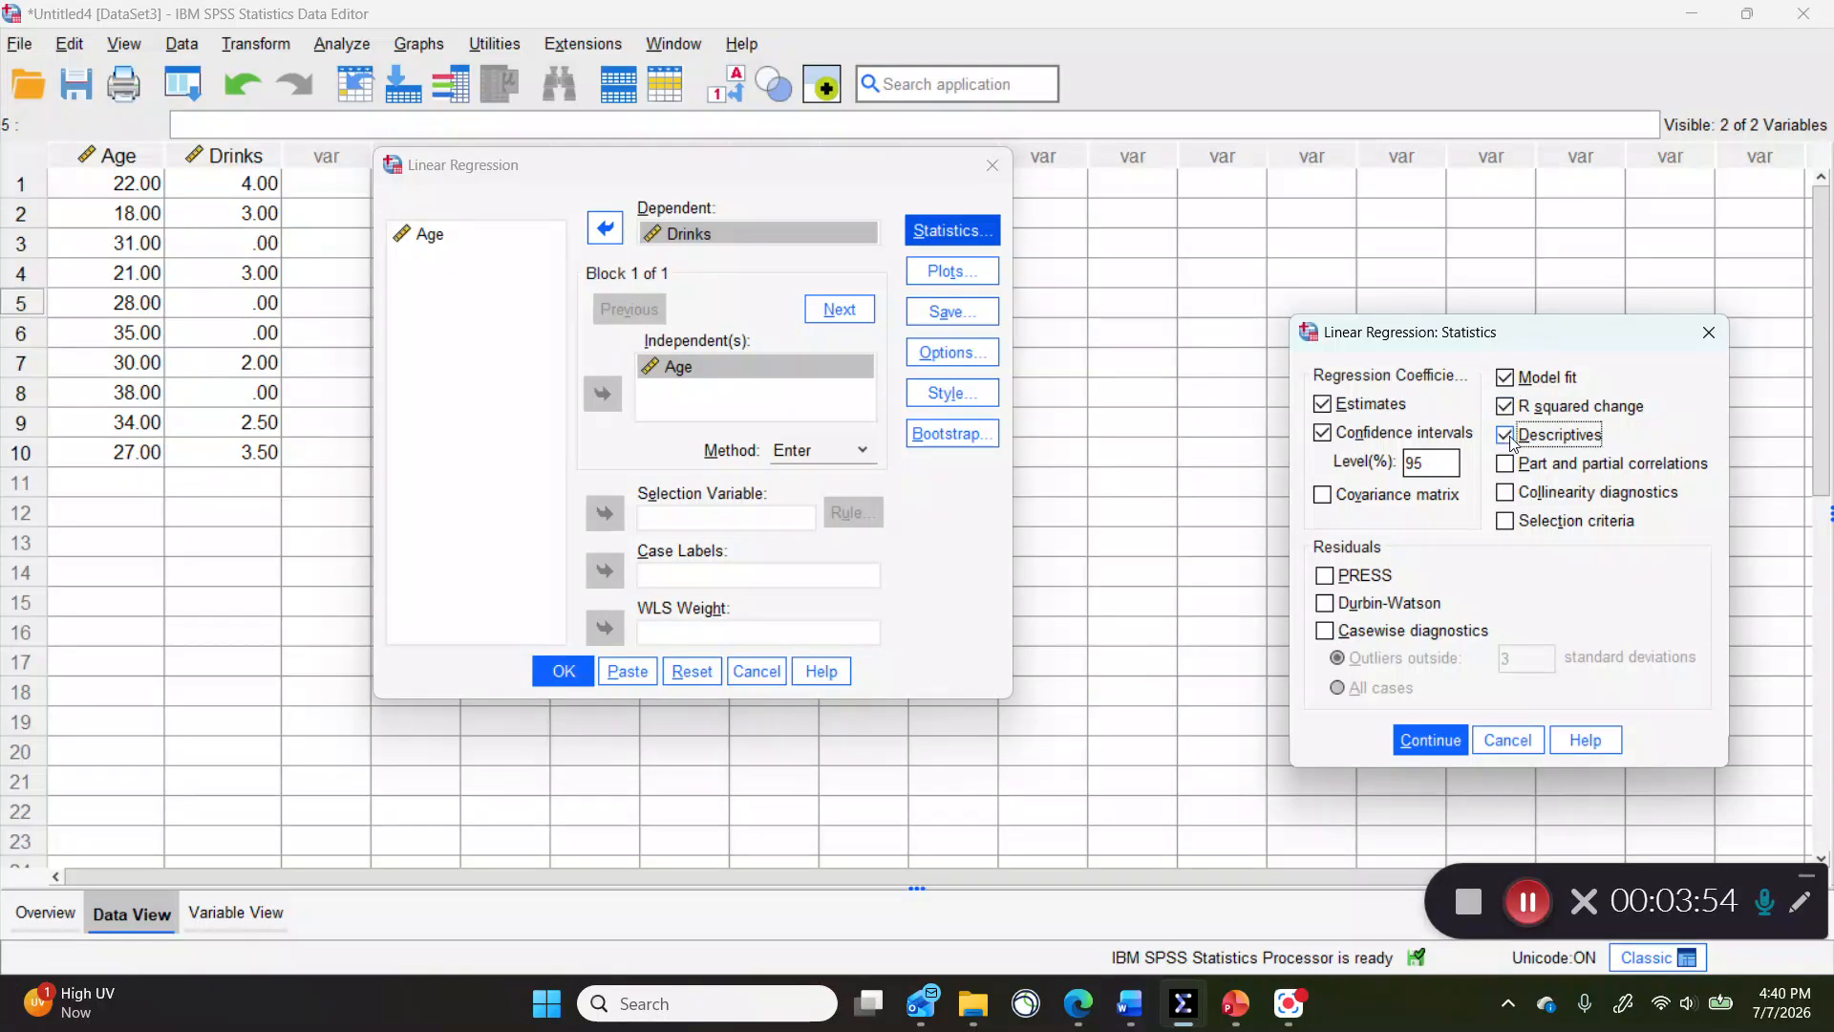
click(1416, 748)
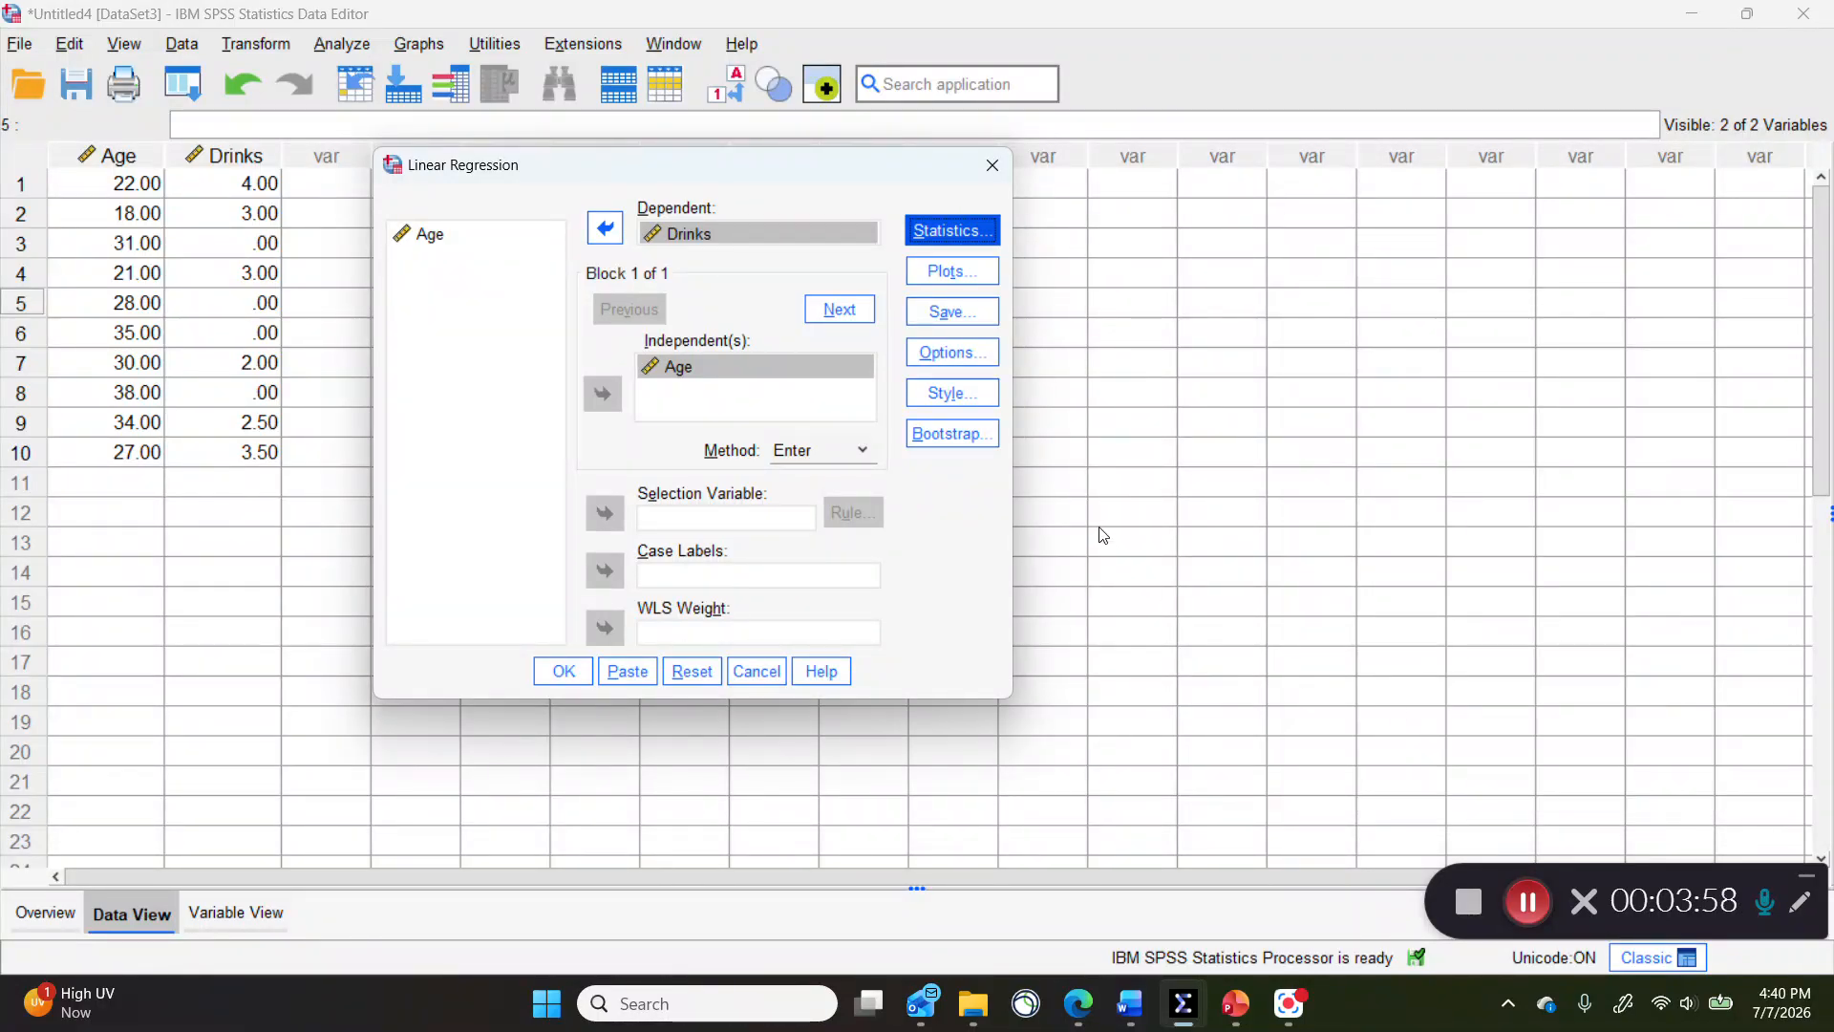
click(561, 672)
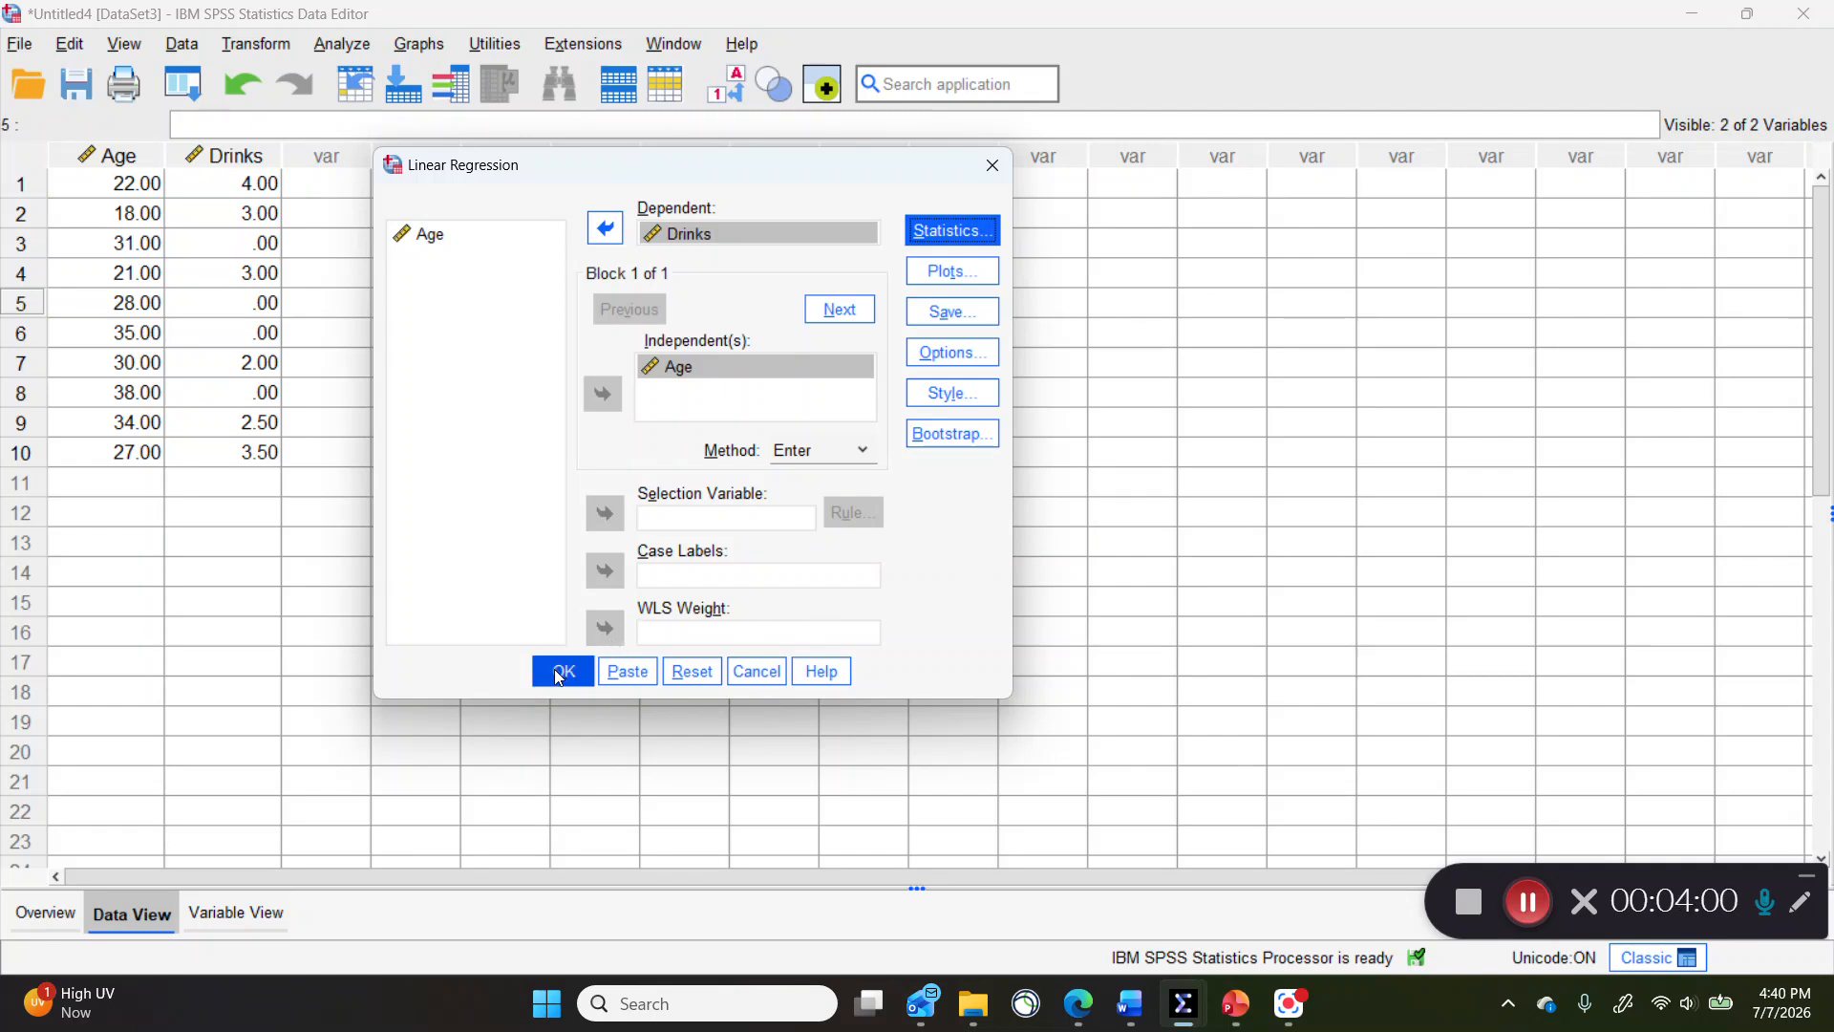
click(562, 673)
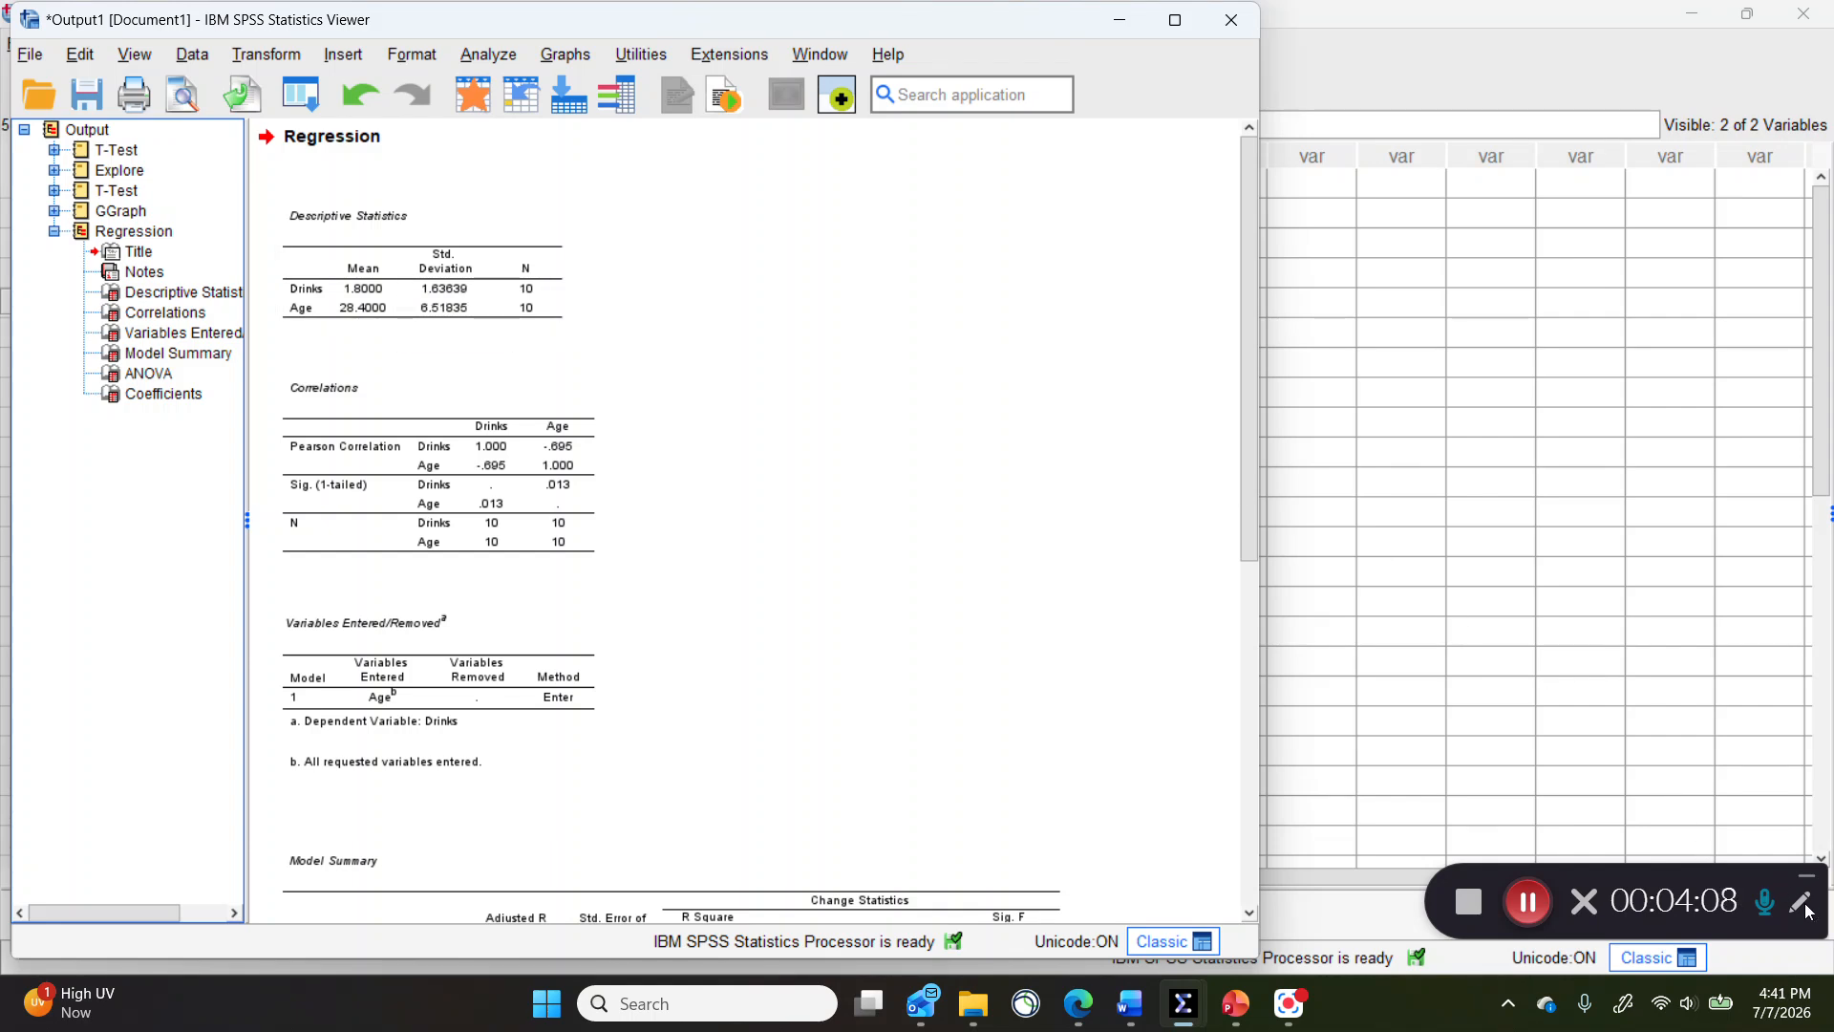
Return to the output window and examine the Descriptive Statistics, Correlations and Variables Entered/Removed tables of the regression
click(1759, 850)
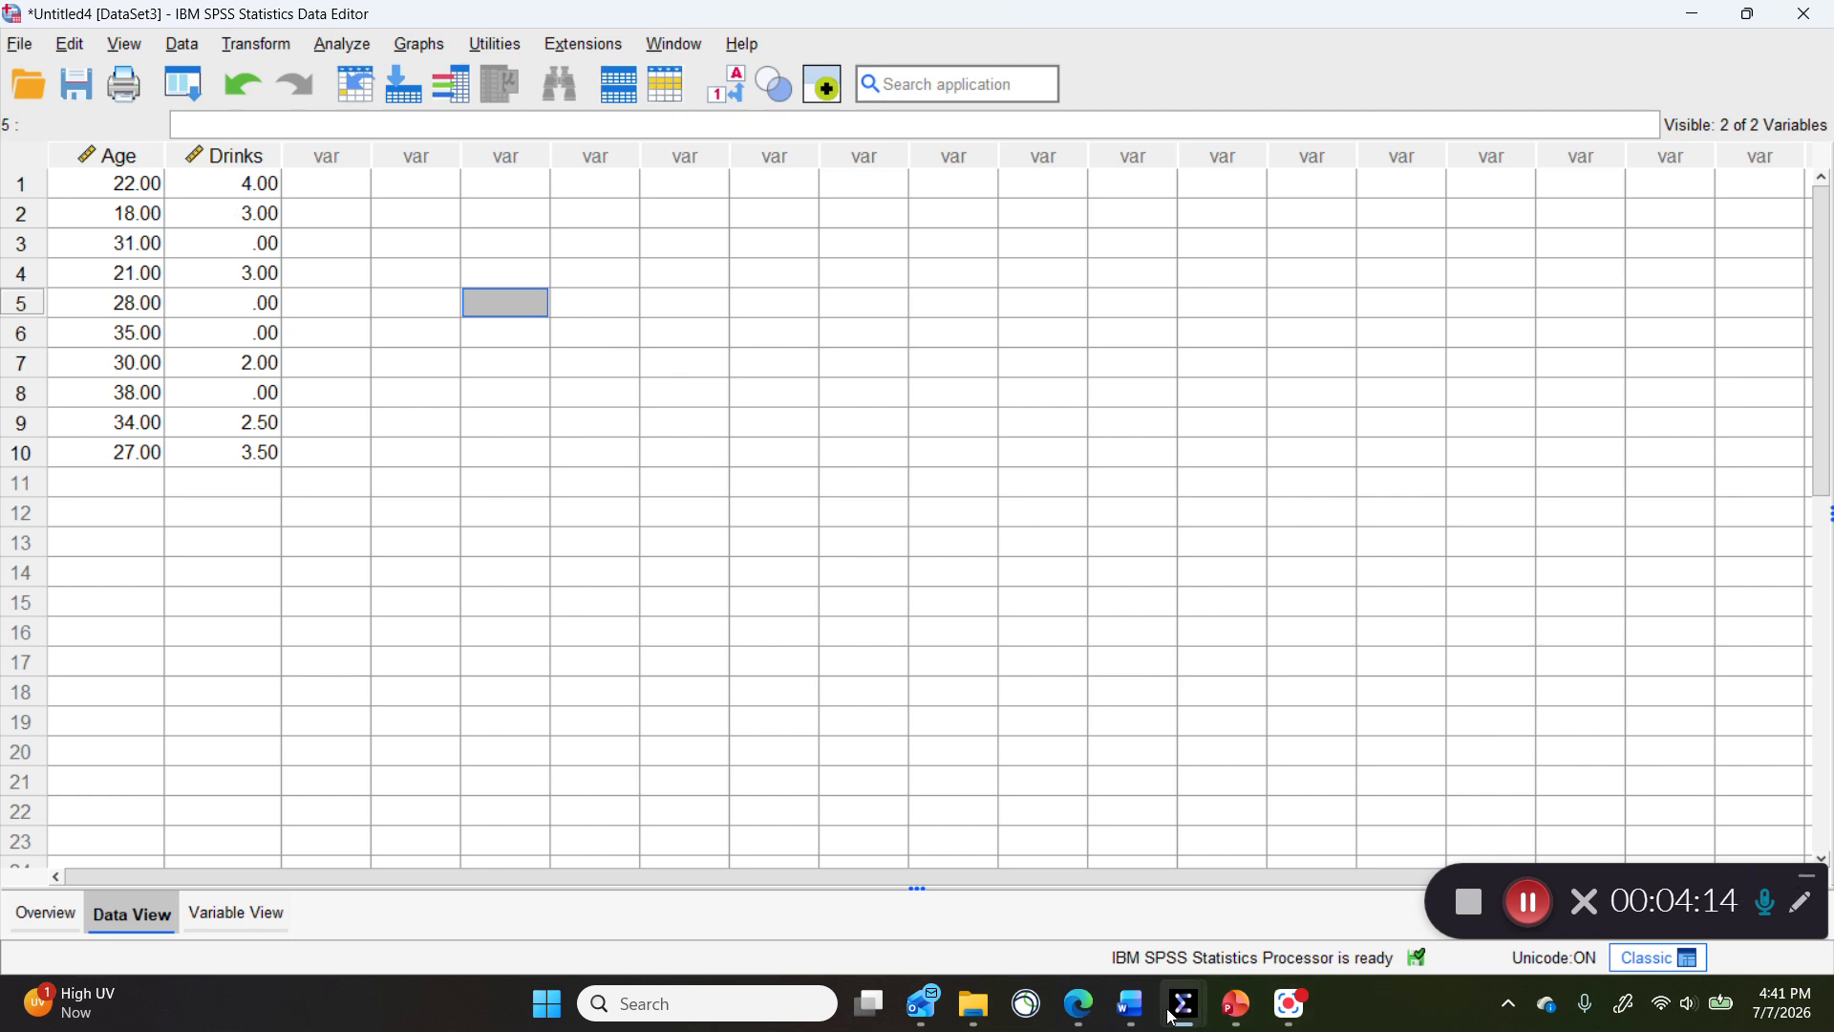
mouse_move(1189, 1014)
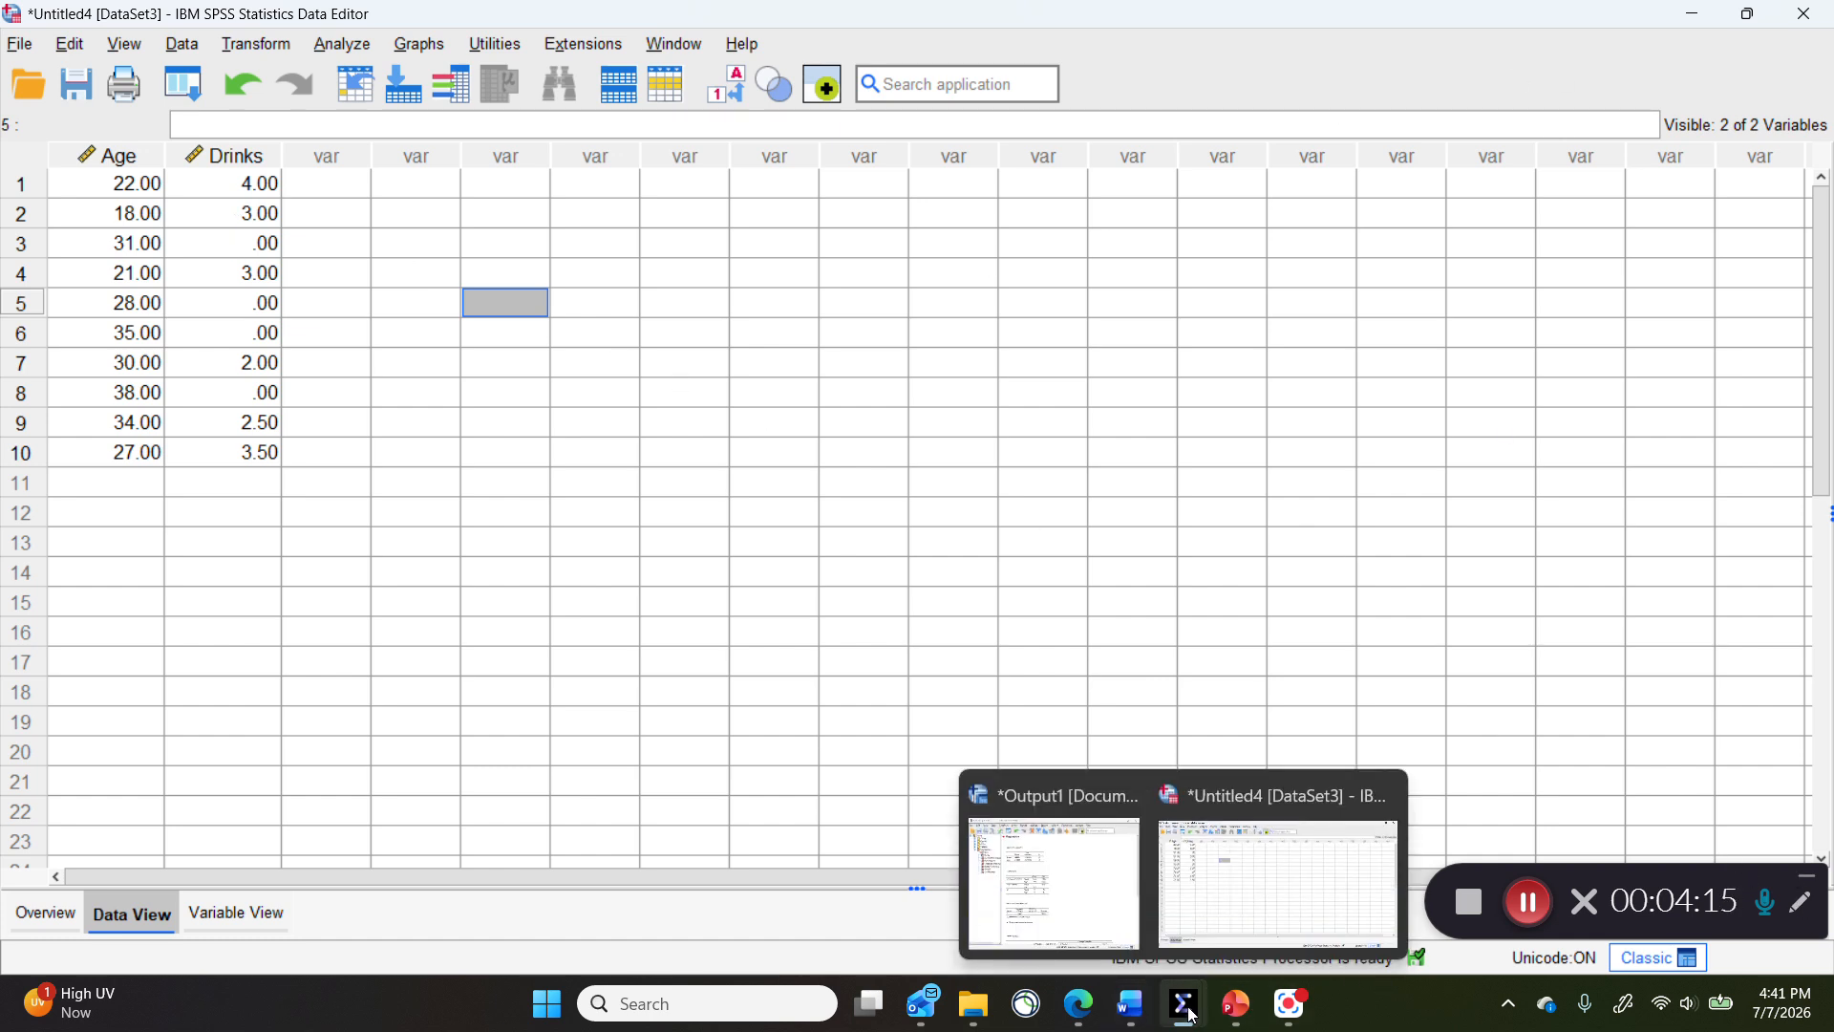
click(1078, 883)
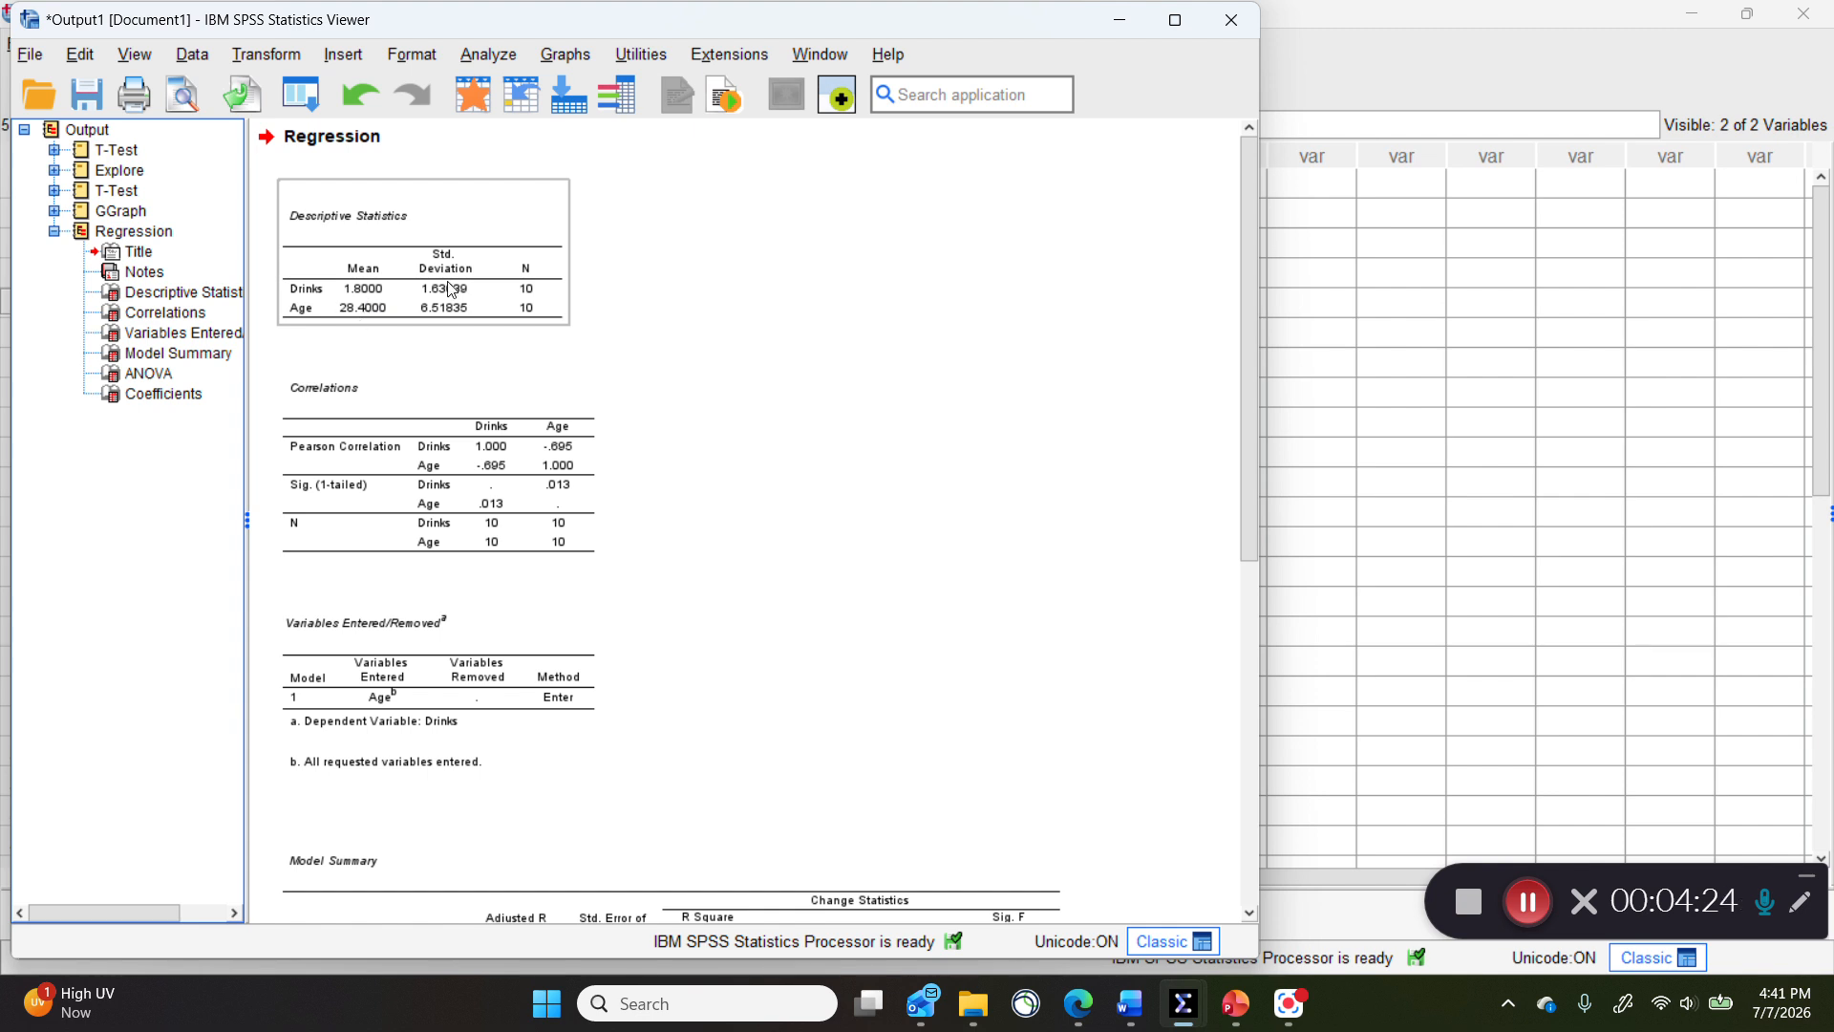
click(538, 392)
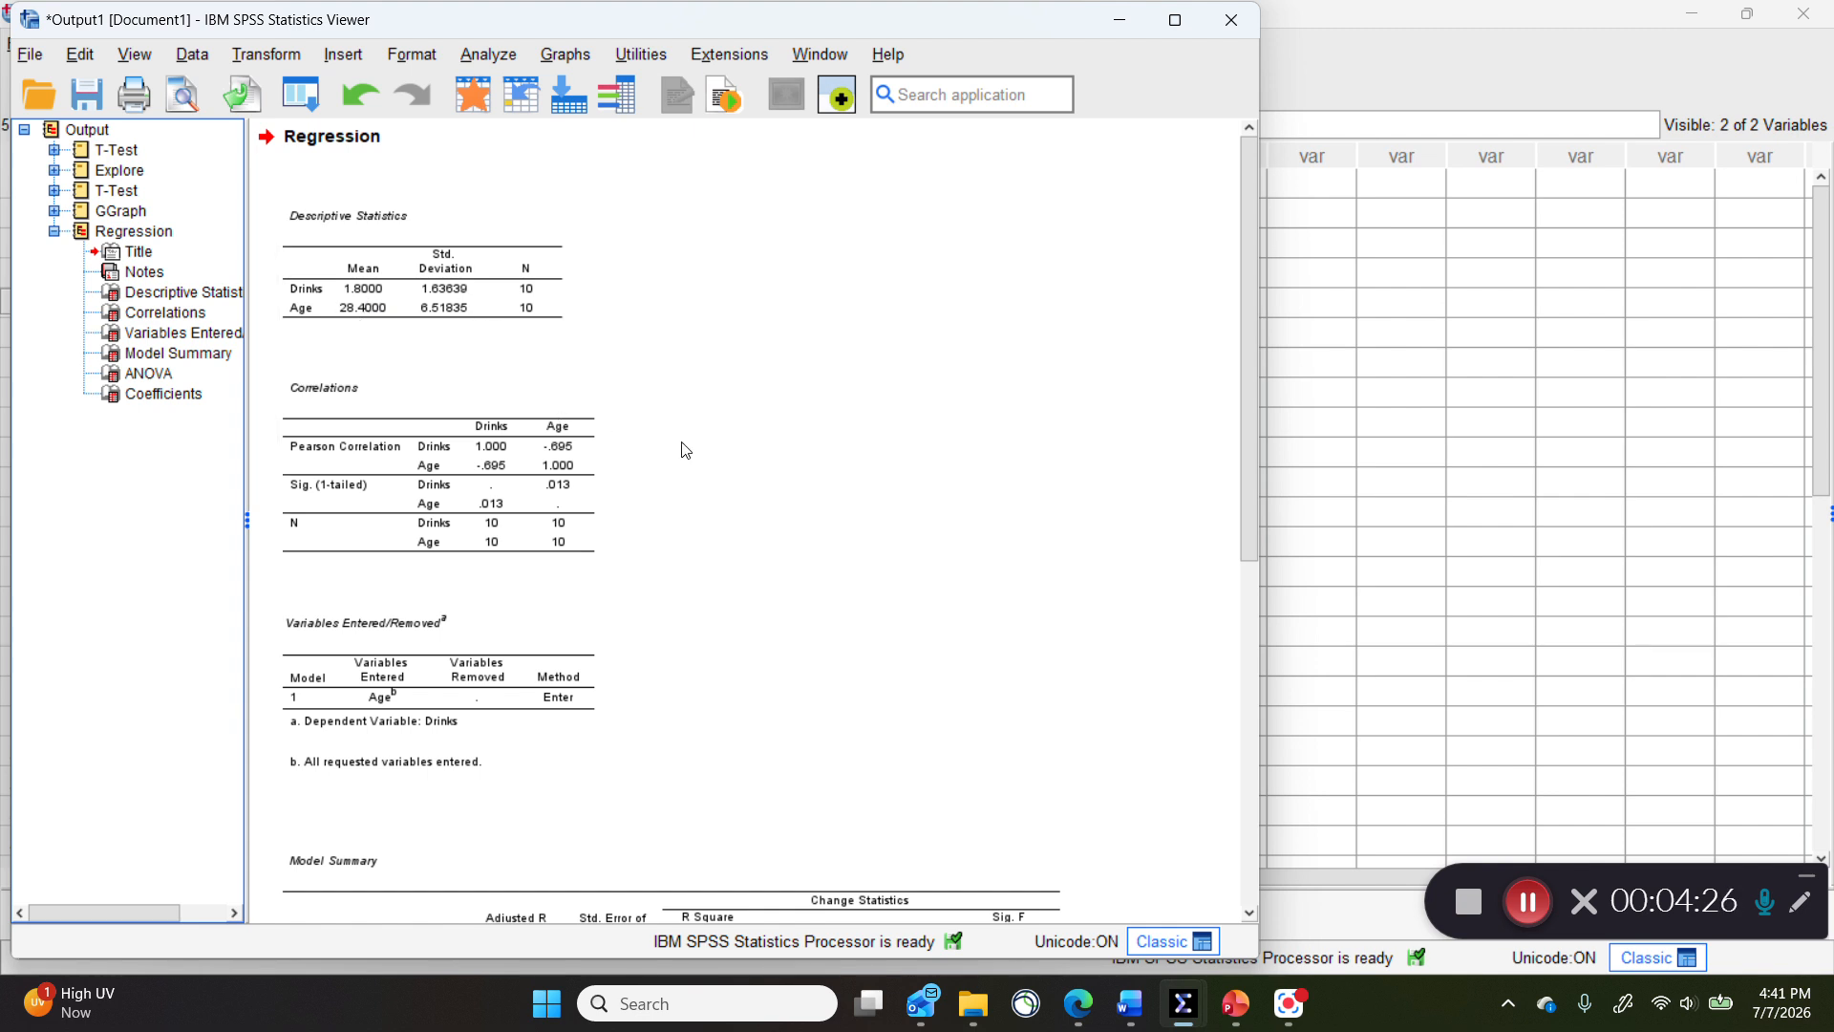
click(563, 455)
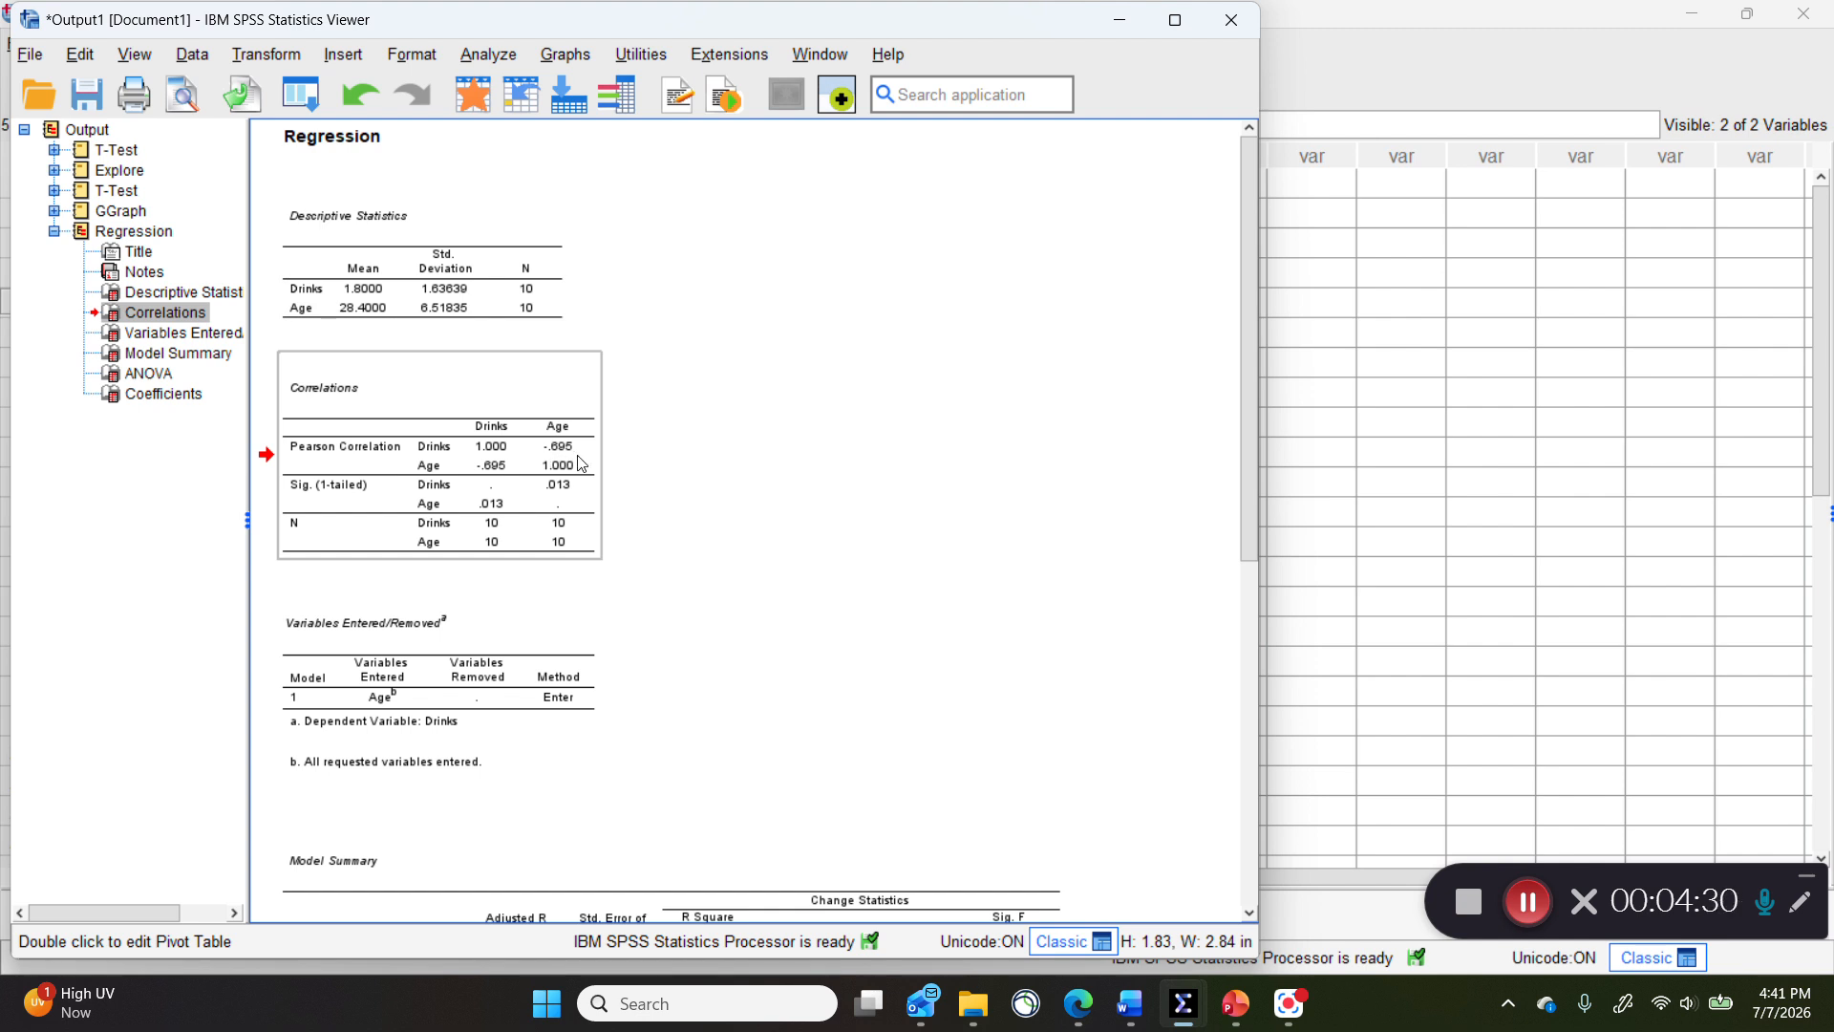
click(566, 631)
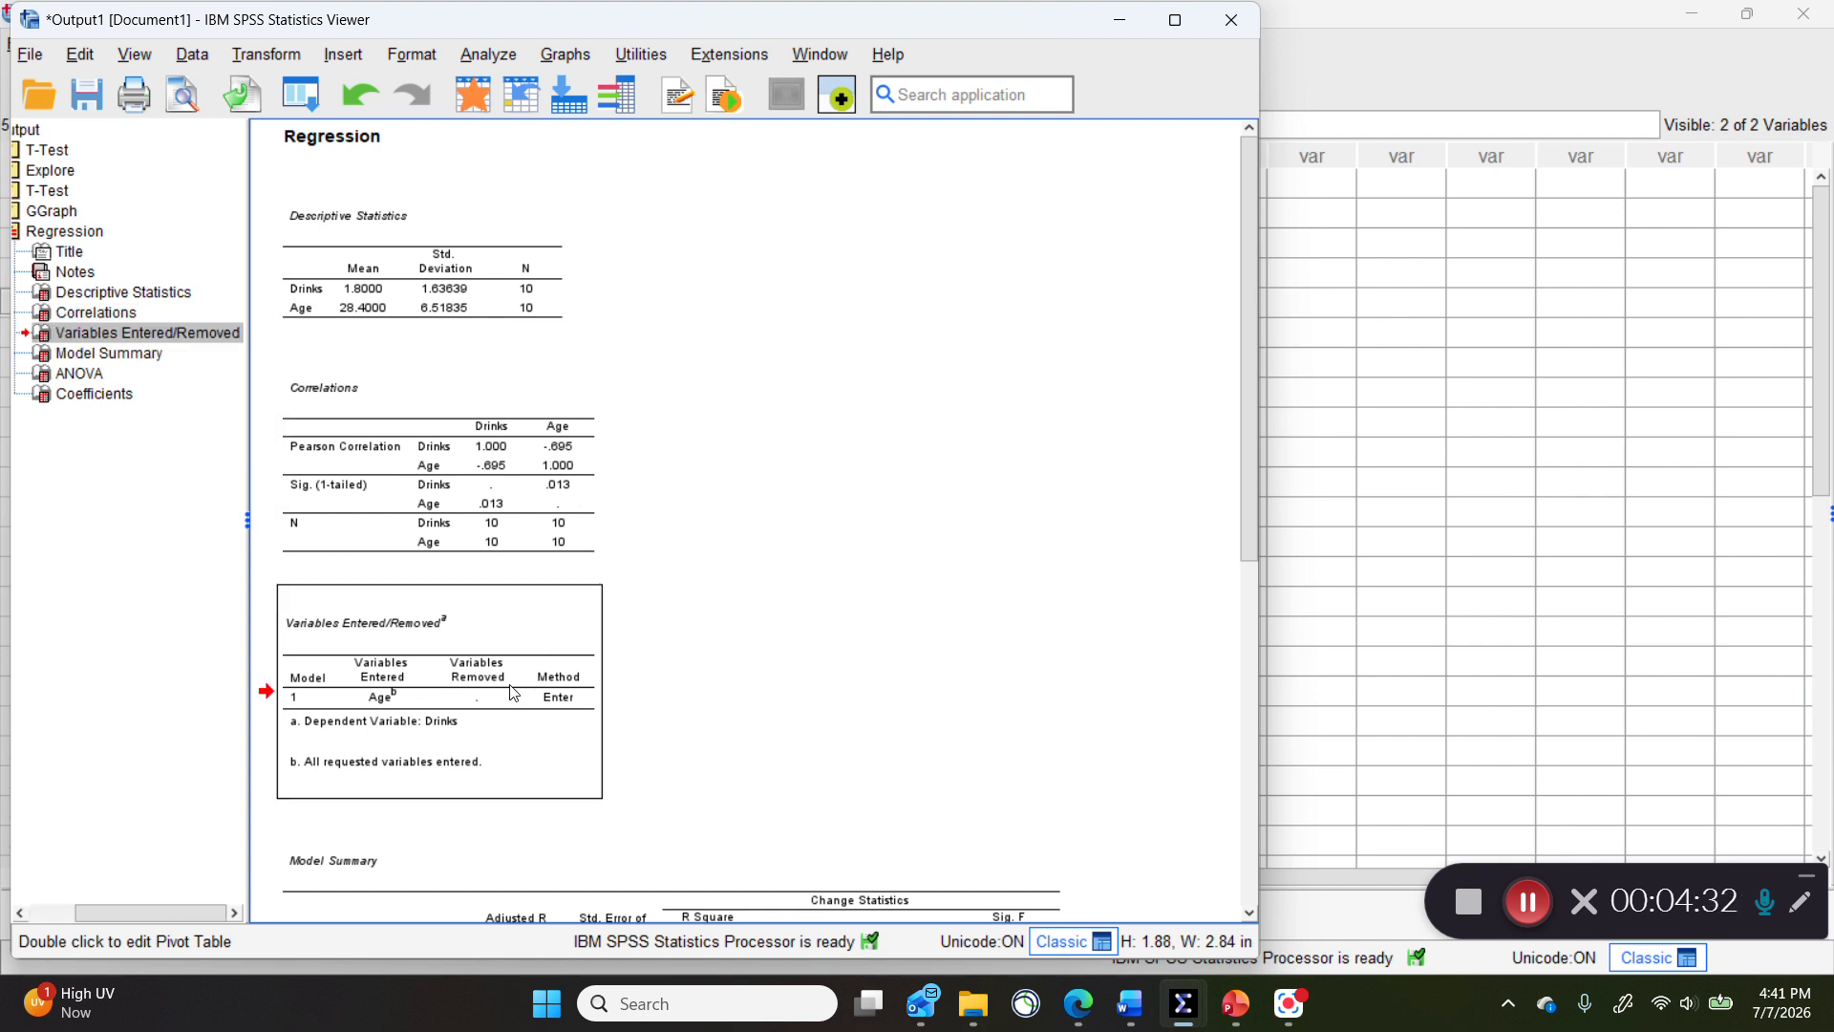
Examine the Model Summary and ANOVA tables in the regression output
scroll(736, 669, down, 3)
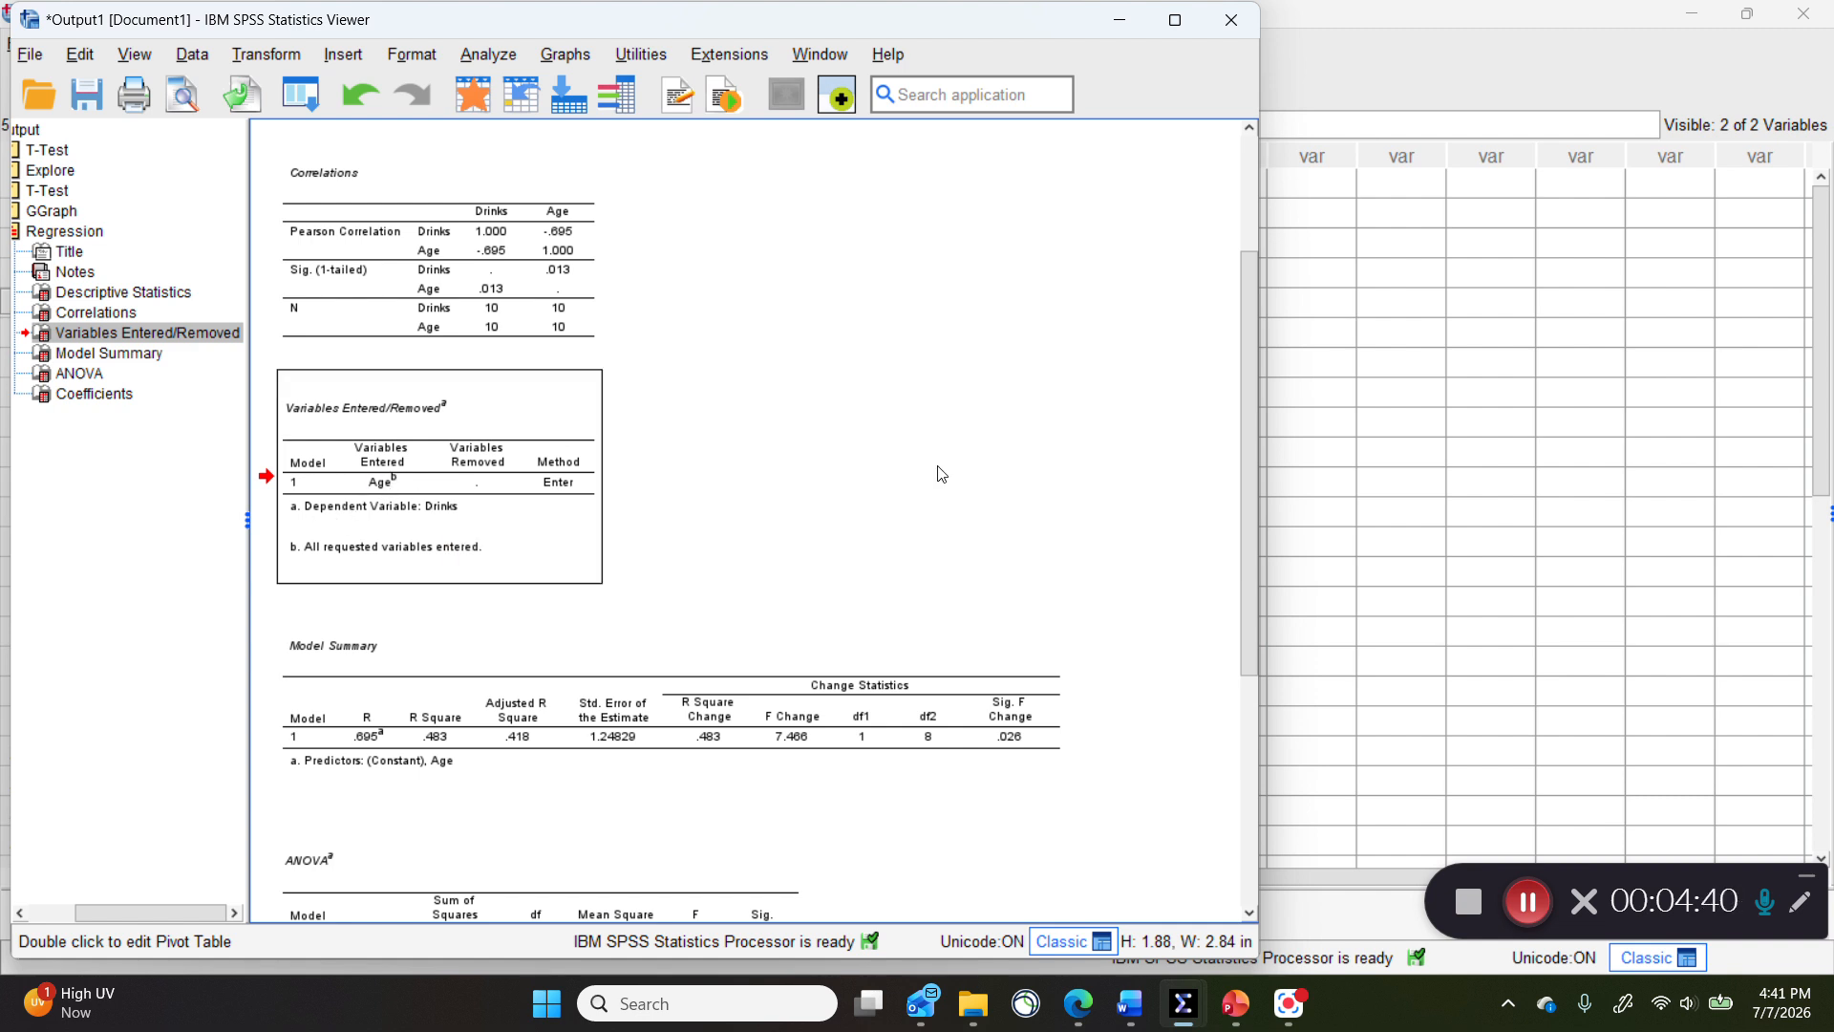
scroll(941, 475, down, 3)
click(611, 495)
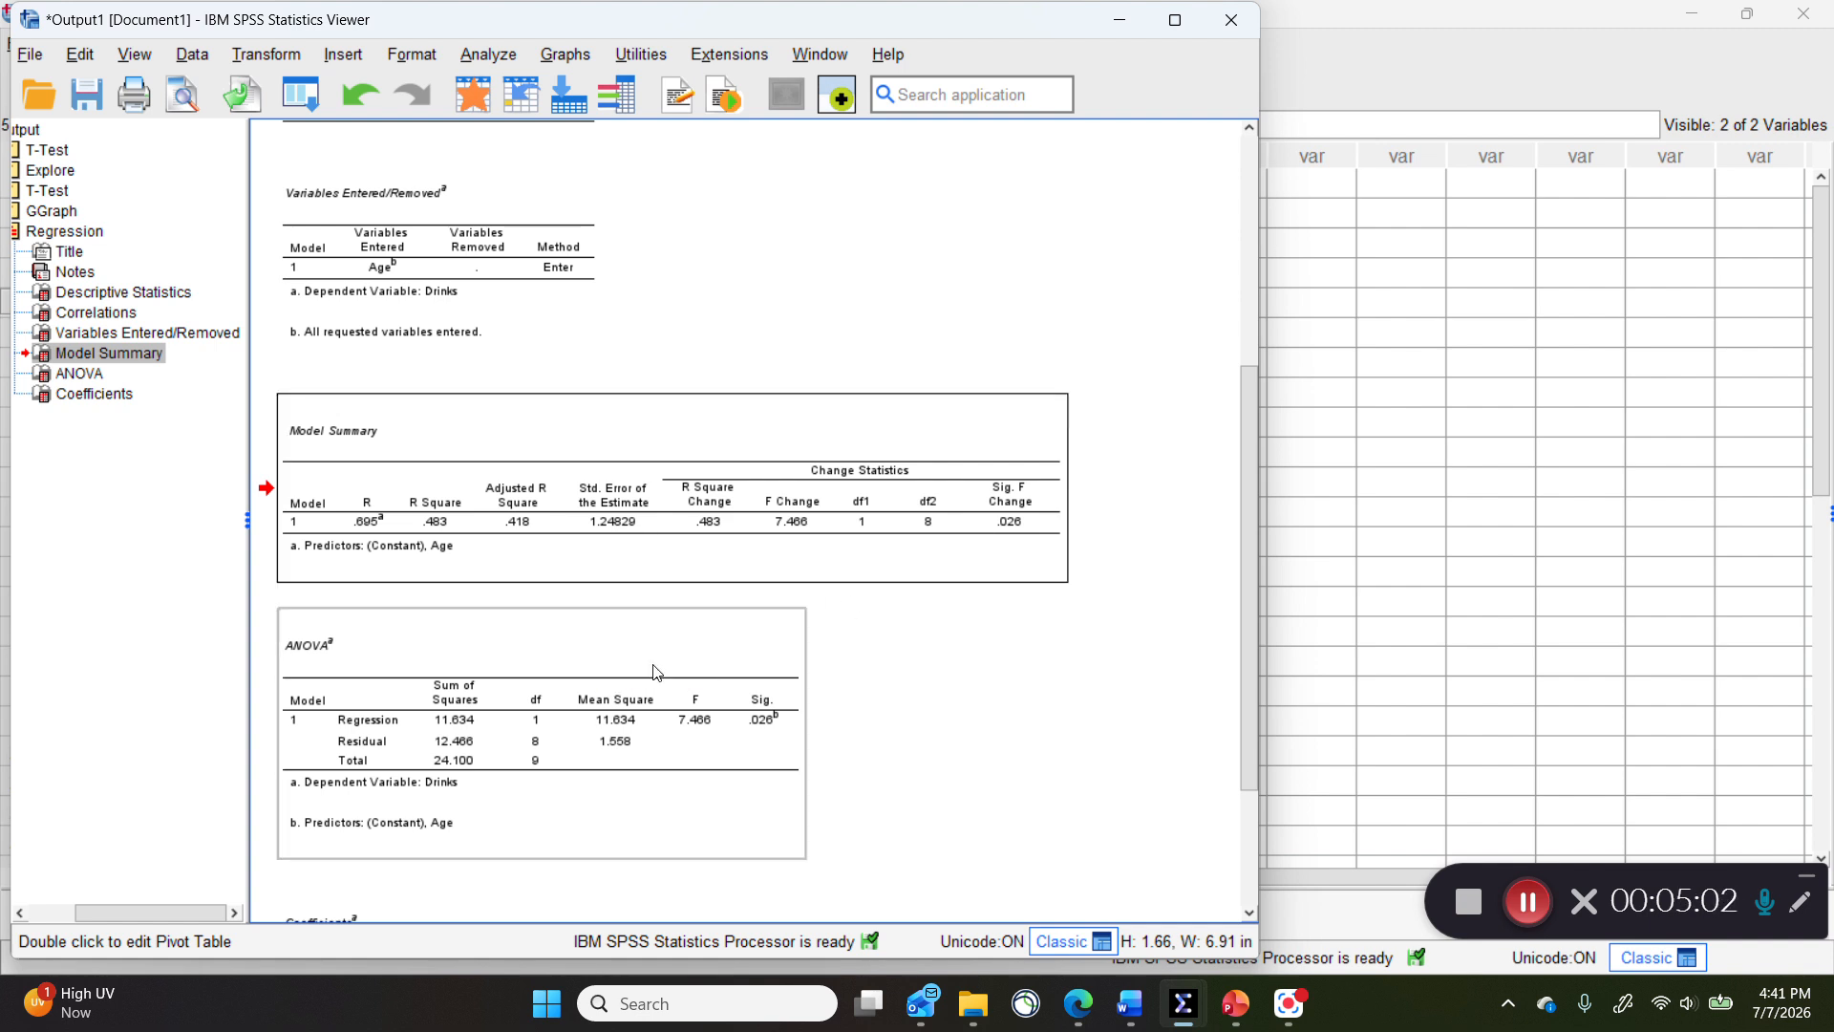
click(484, 667)
scroll(711, 683, down, 2)
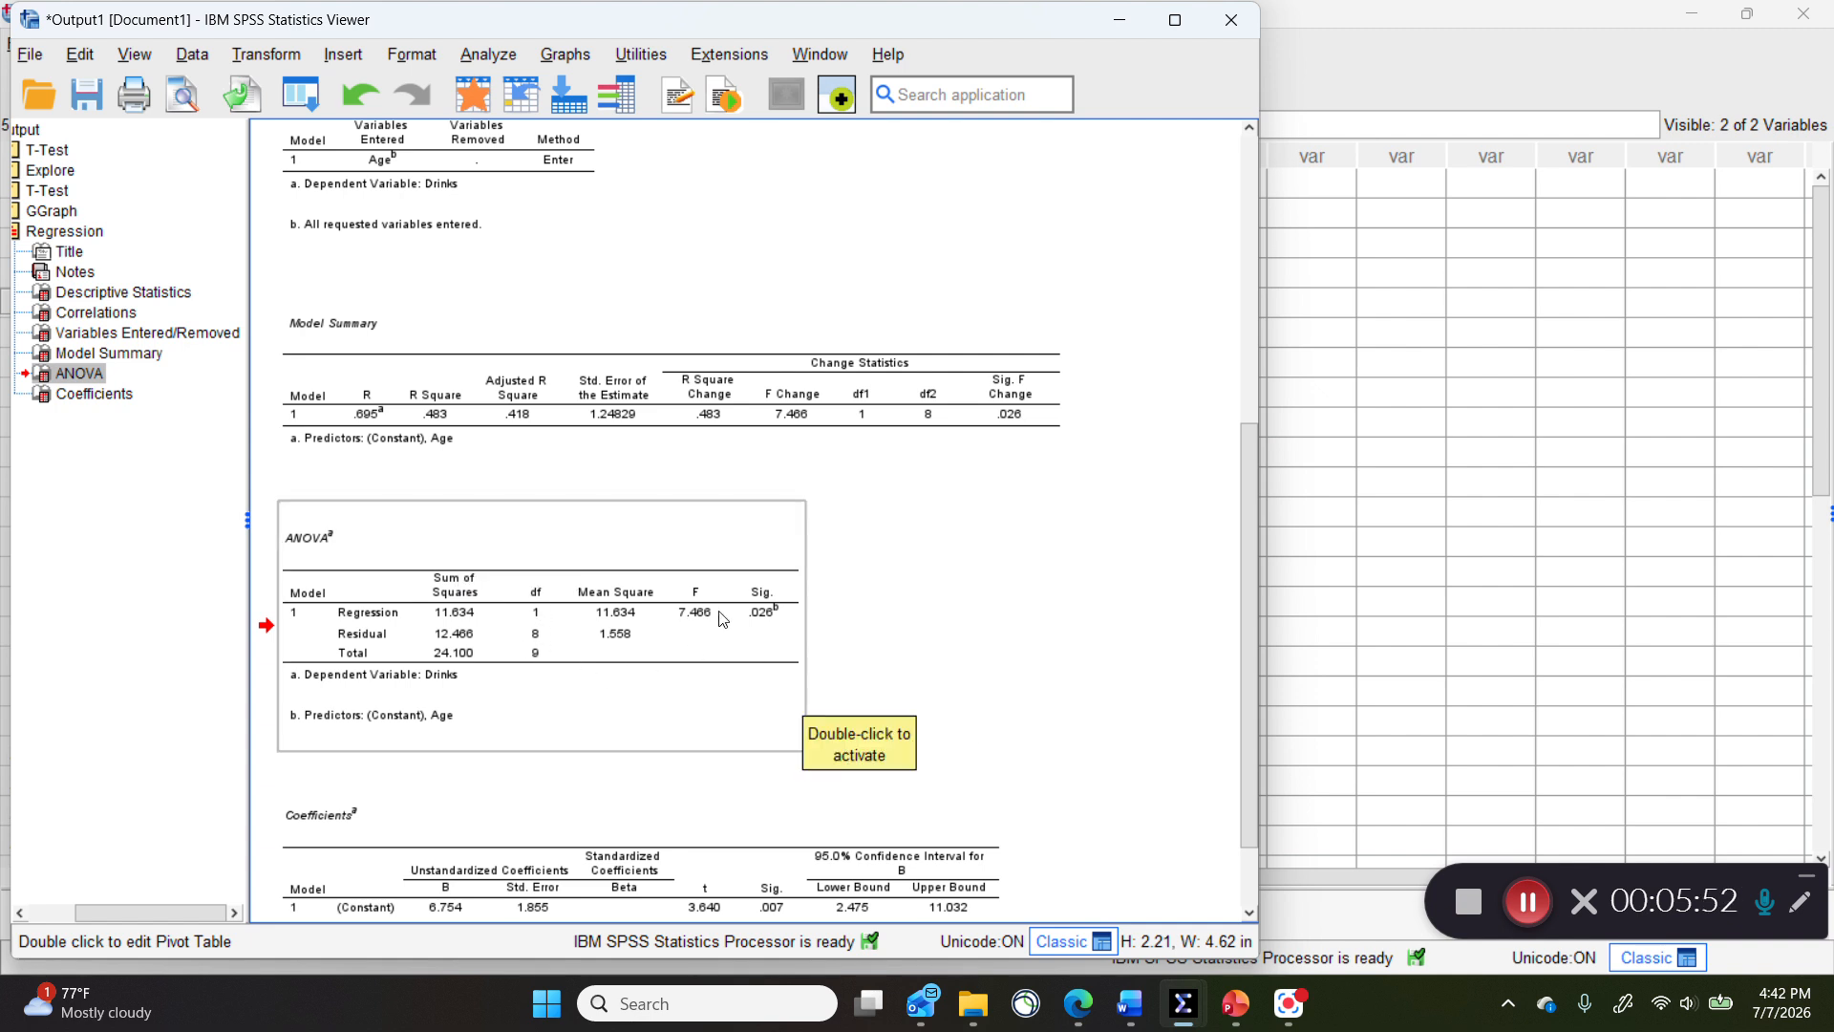
click(637, 715)
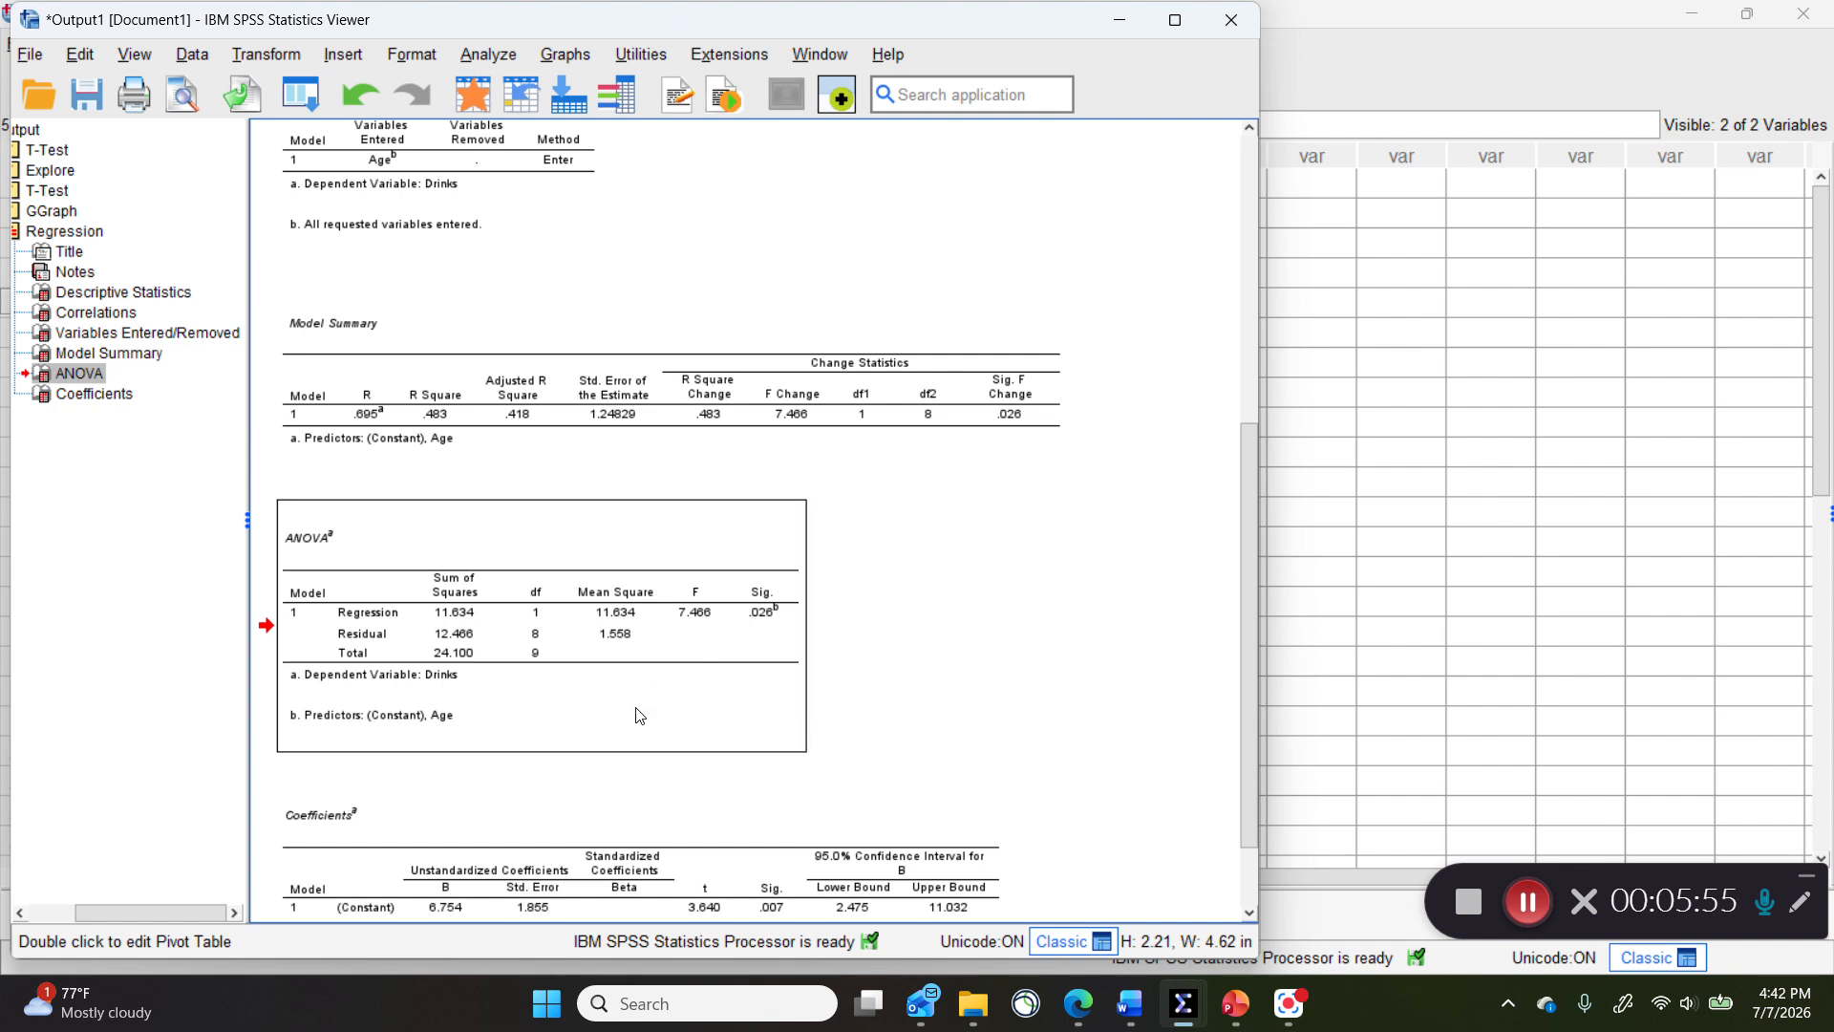
Give the regression and residual df, the F value and its significance in the ANOVA table a yellow background
click(637, 551)
double_click(637, 550)
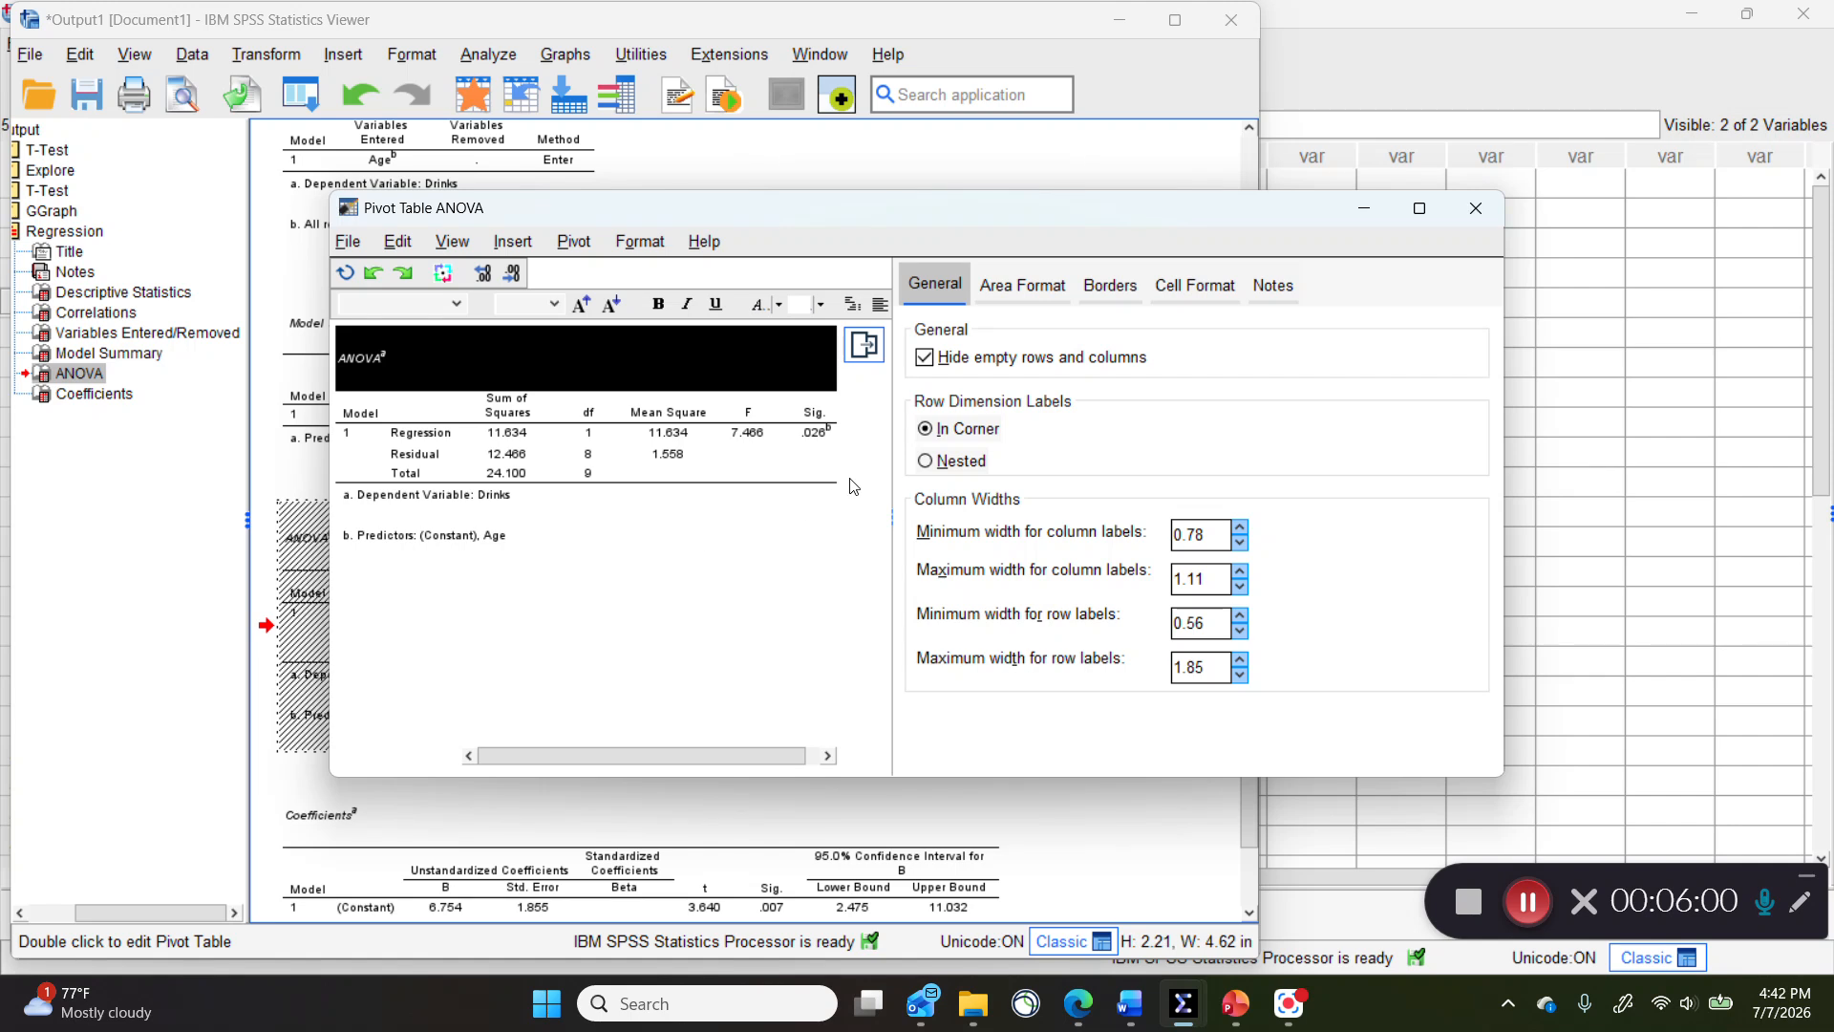
click(590, 435)
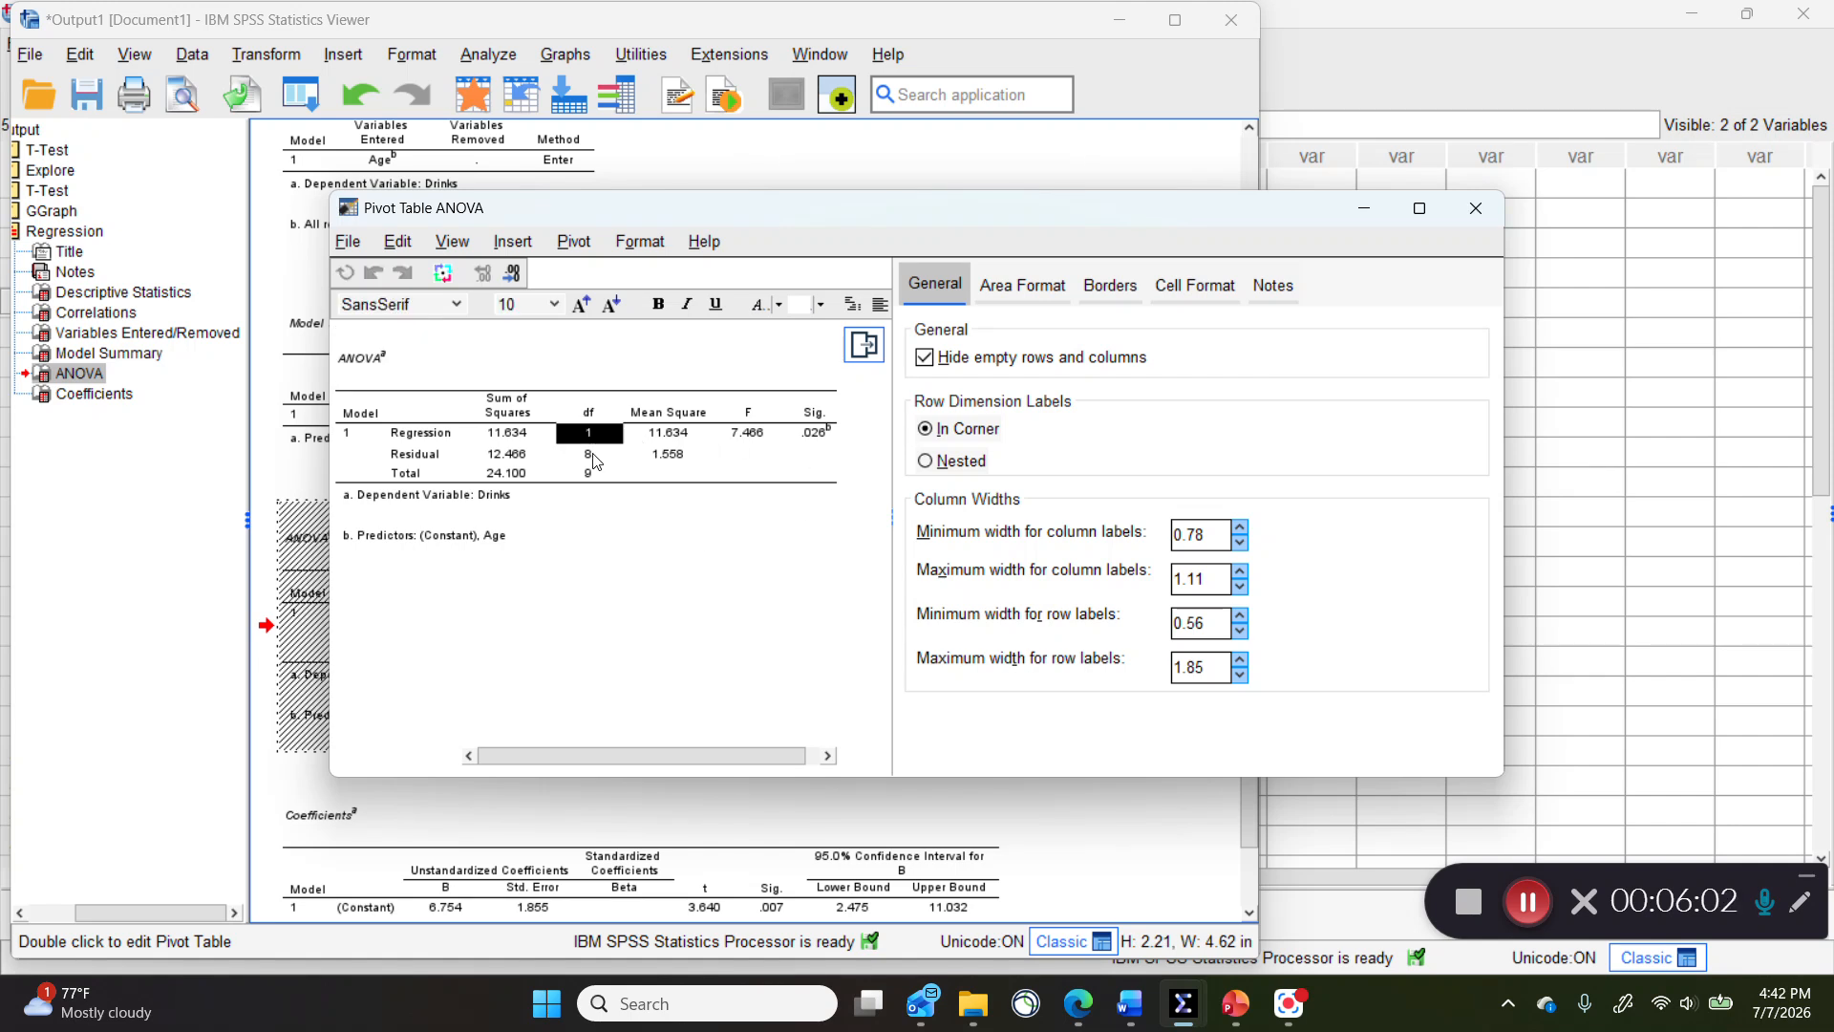
shift+click(589, 454)
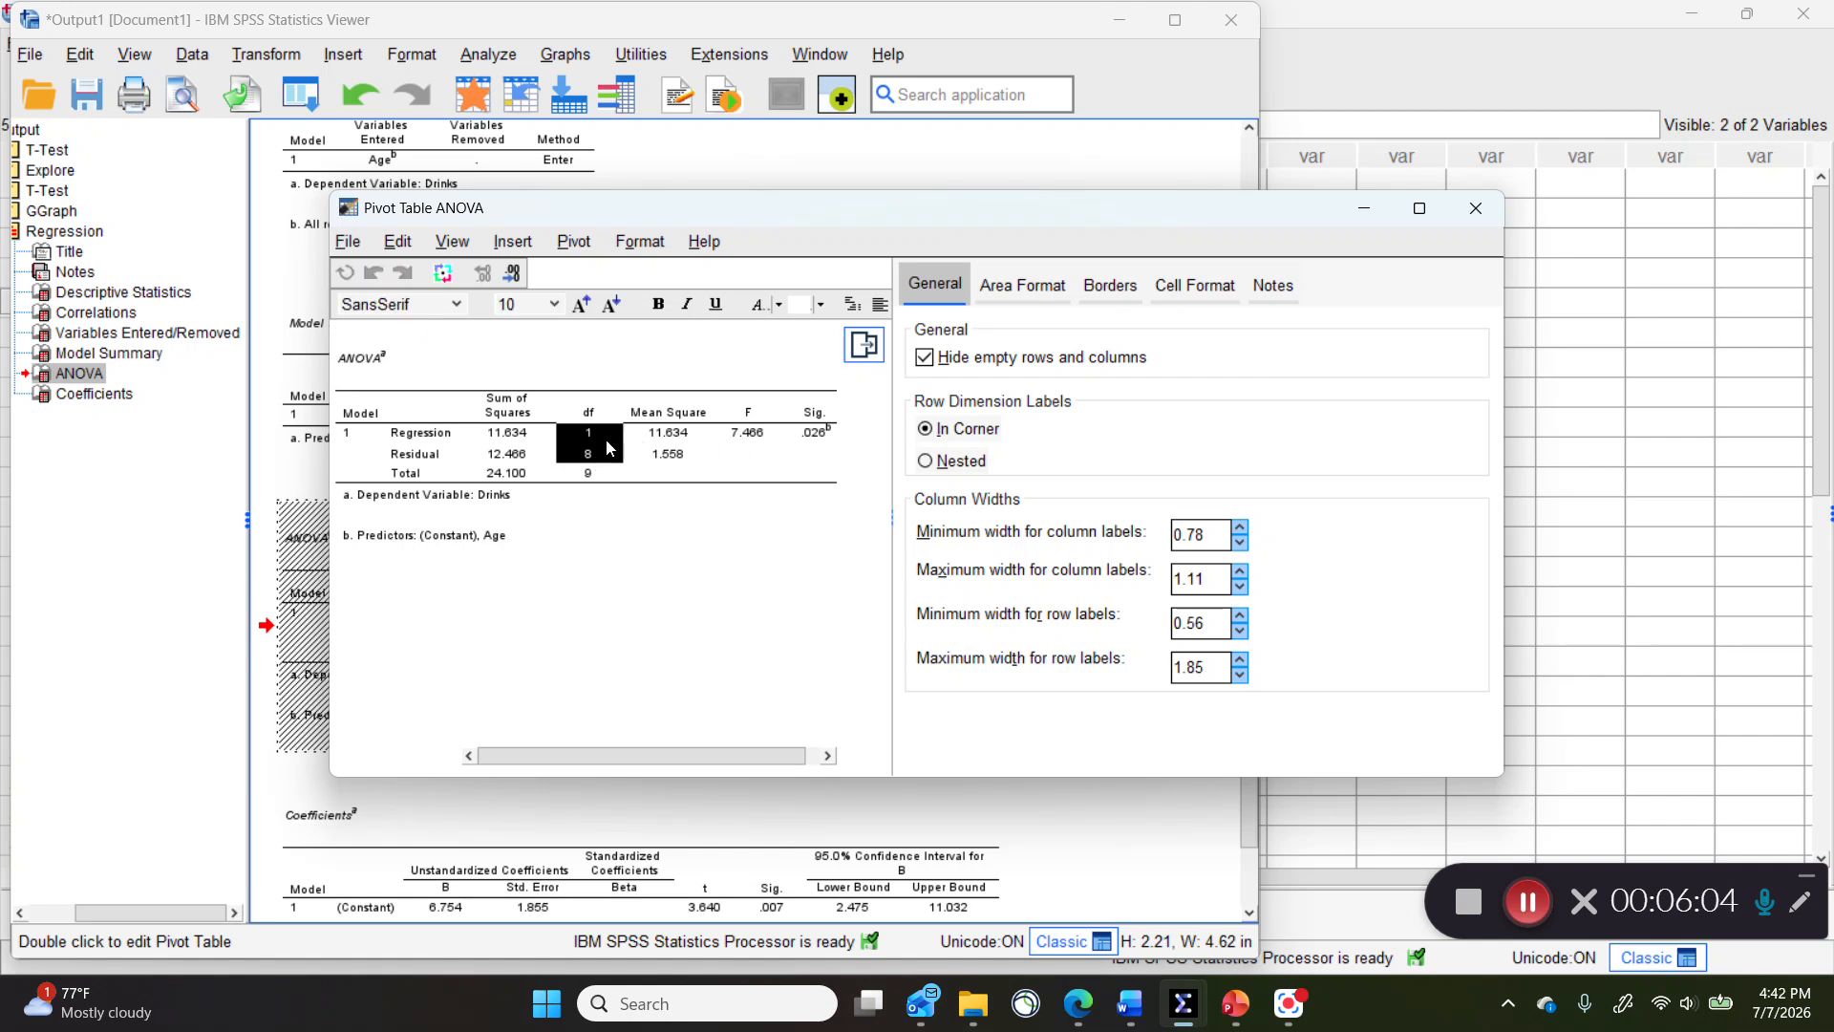
click(819, 306)
click(881, 432)
click(753, 462)
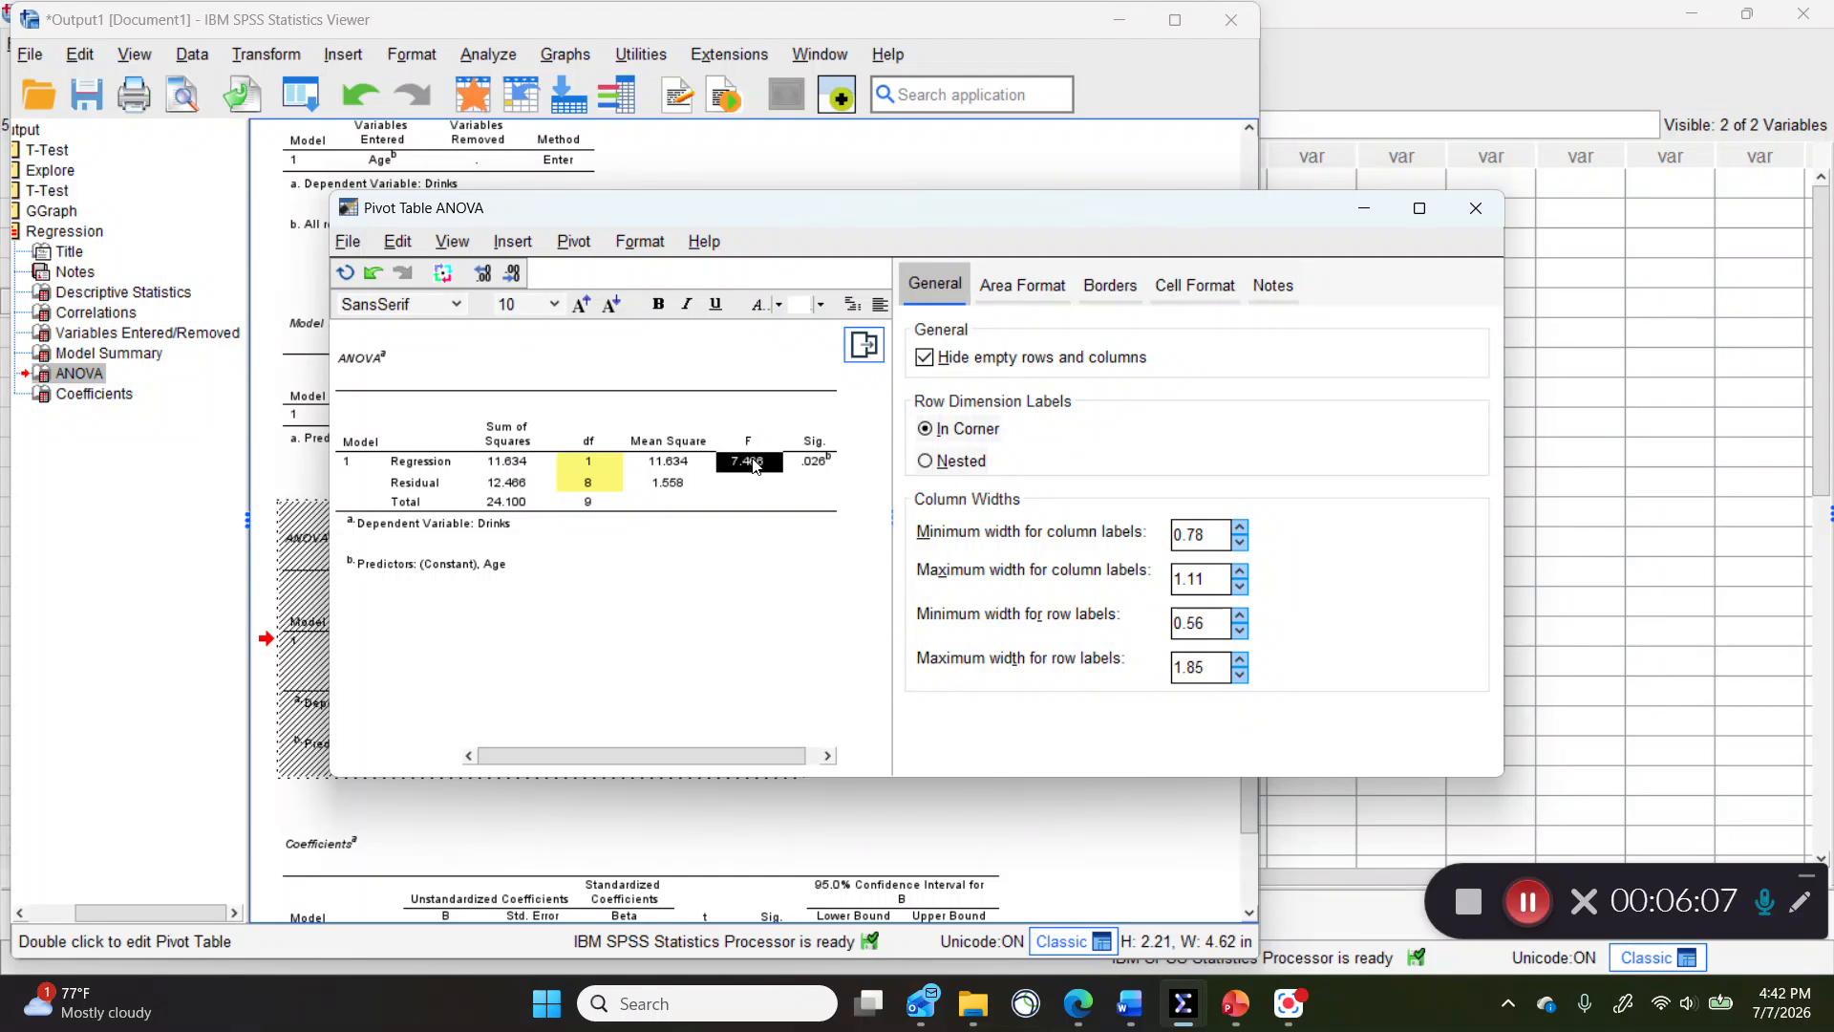
click(821, 305)
click(880, 432)
click(1479, 205)
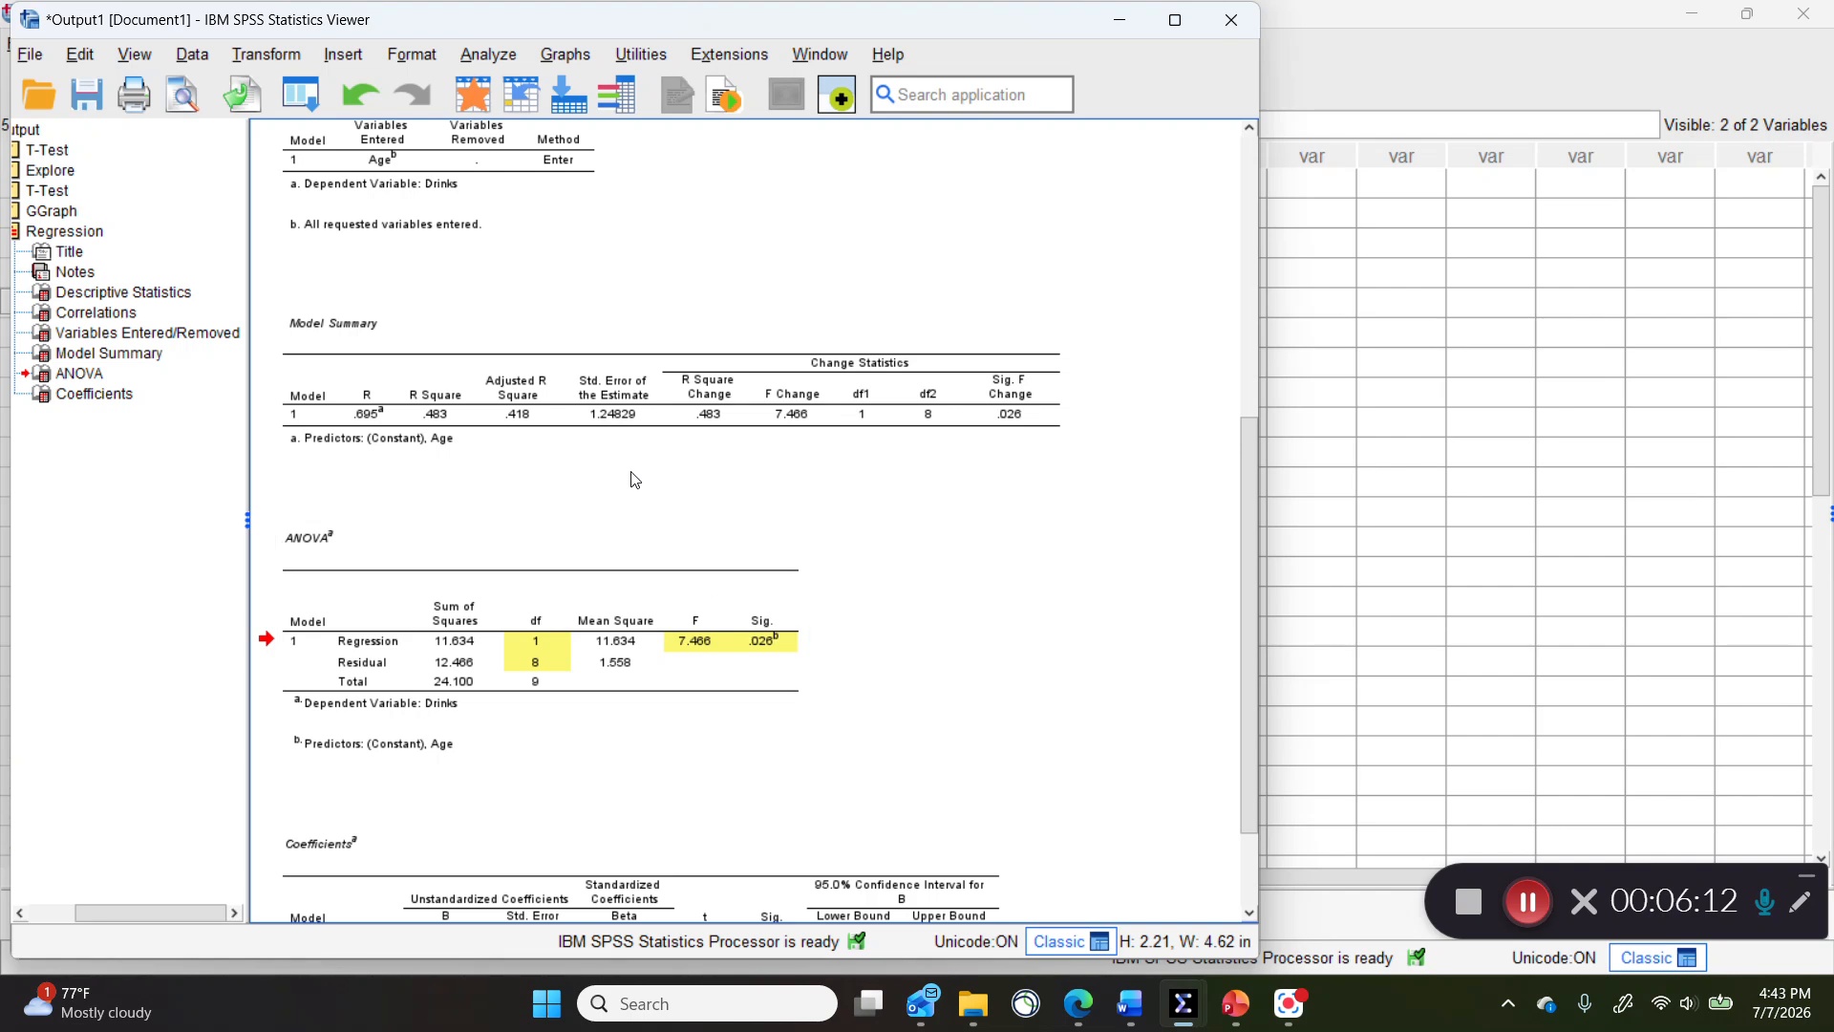
Give the R Square value in the Model Summary table a yellow background
double_click(545, 431)
click(488, 449)
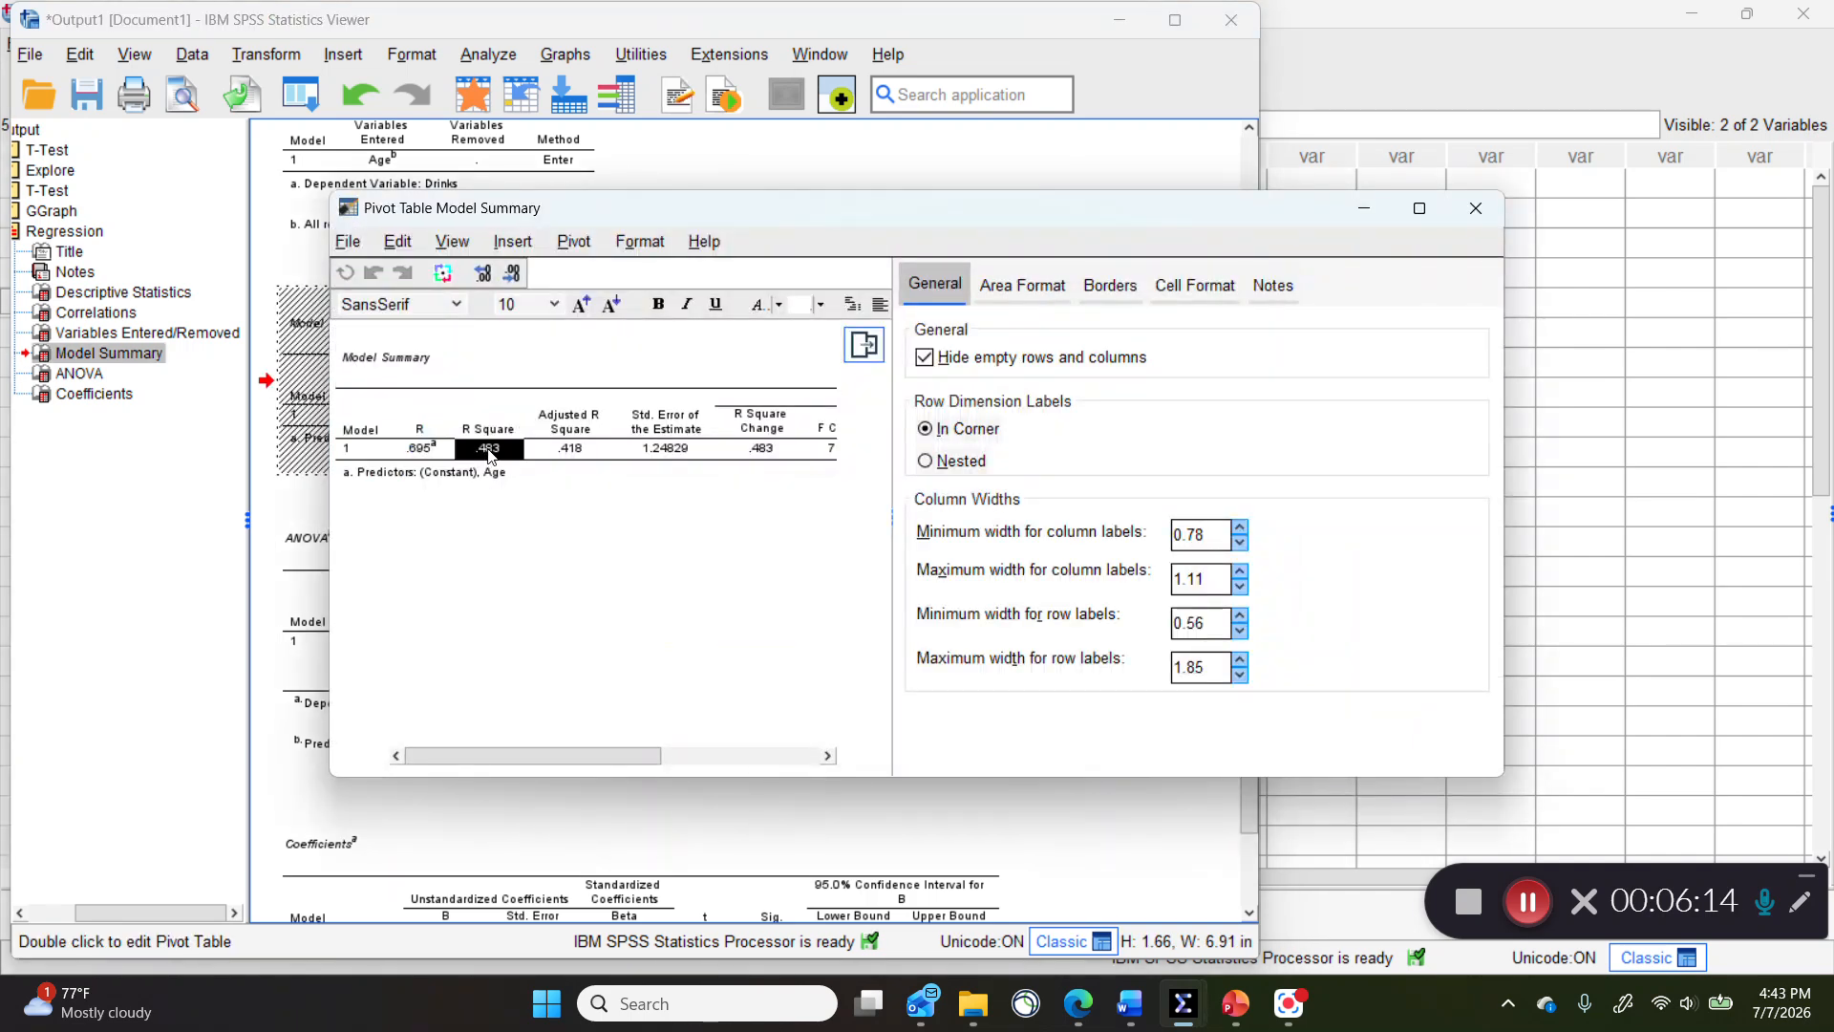
click(823, 306)
click(884, 432)
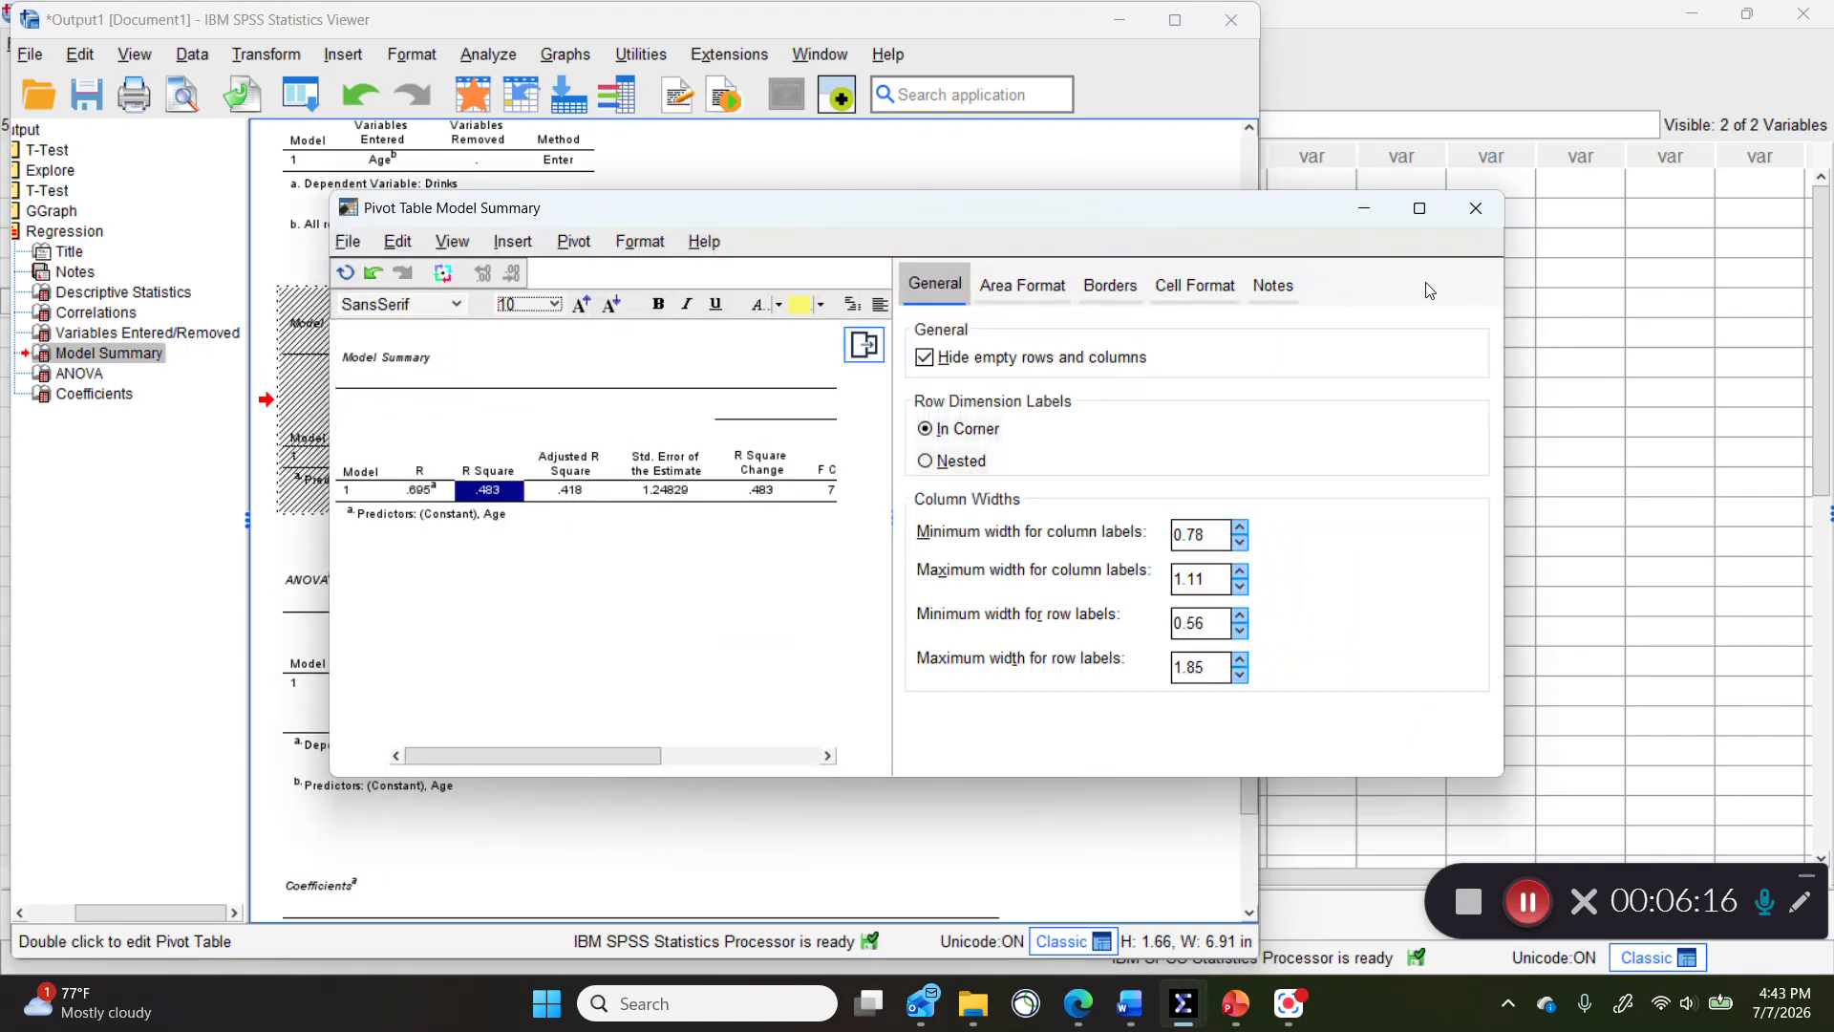
click(1476, 208)
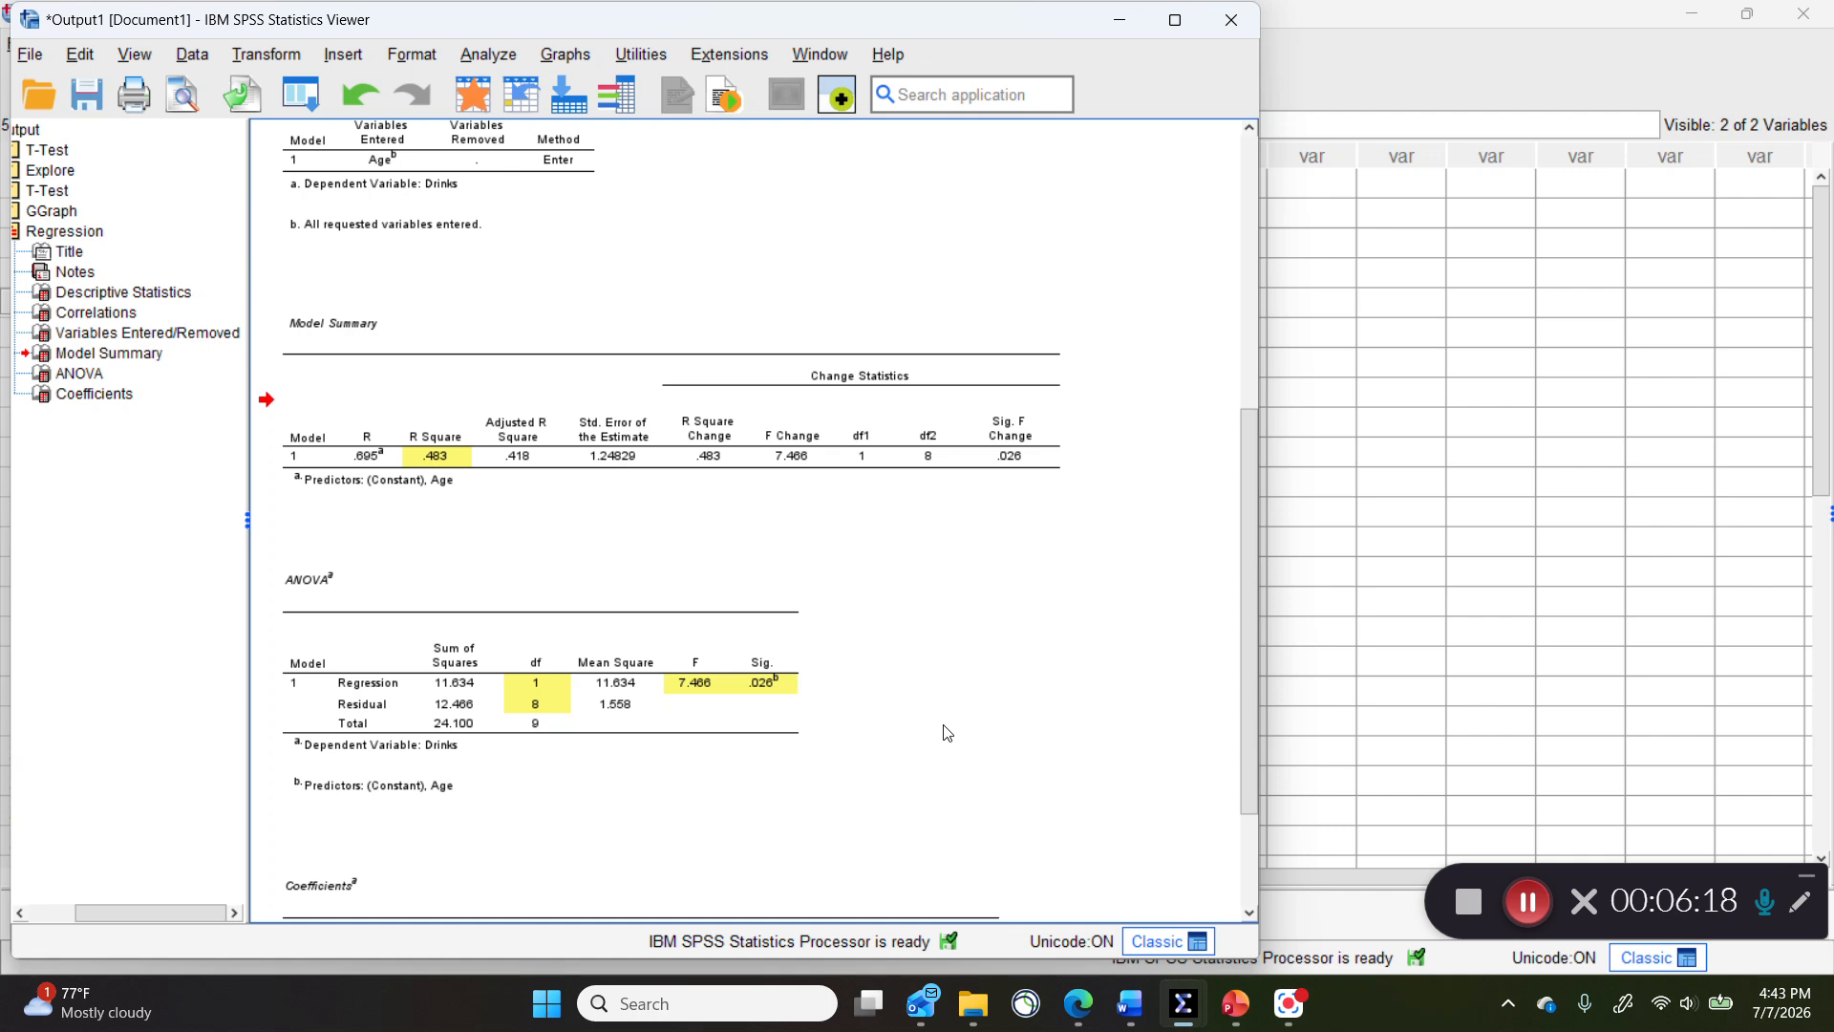
Give the Pearson correlation between Drinks and Age in the Correlations table a yellow background
scroll(947, 733, down, 3)
scroll(947, 733, up, 12)
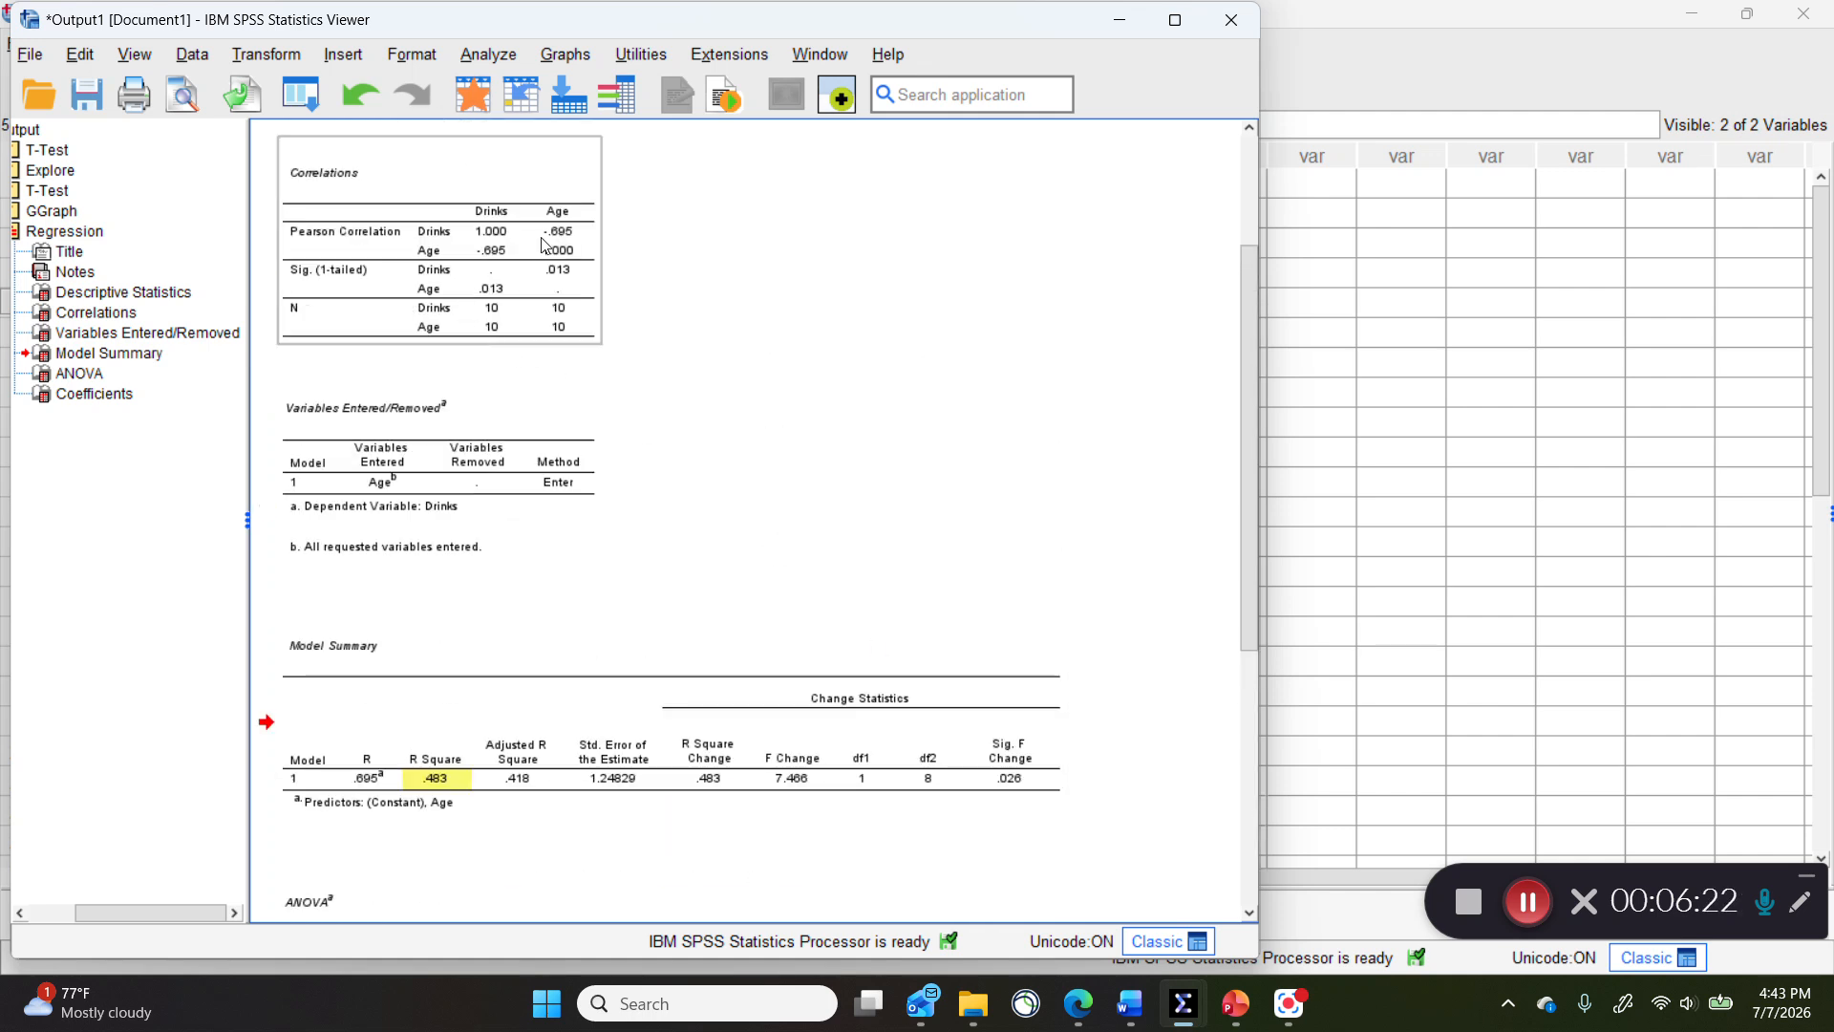
double_click(565, 243)
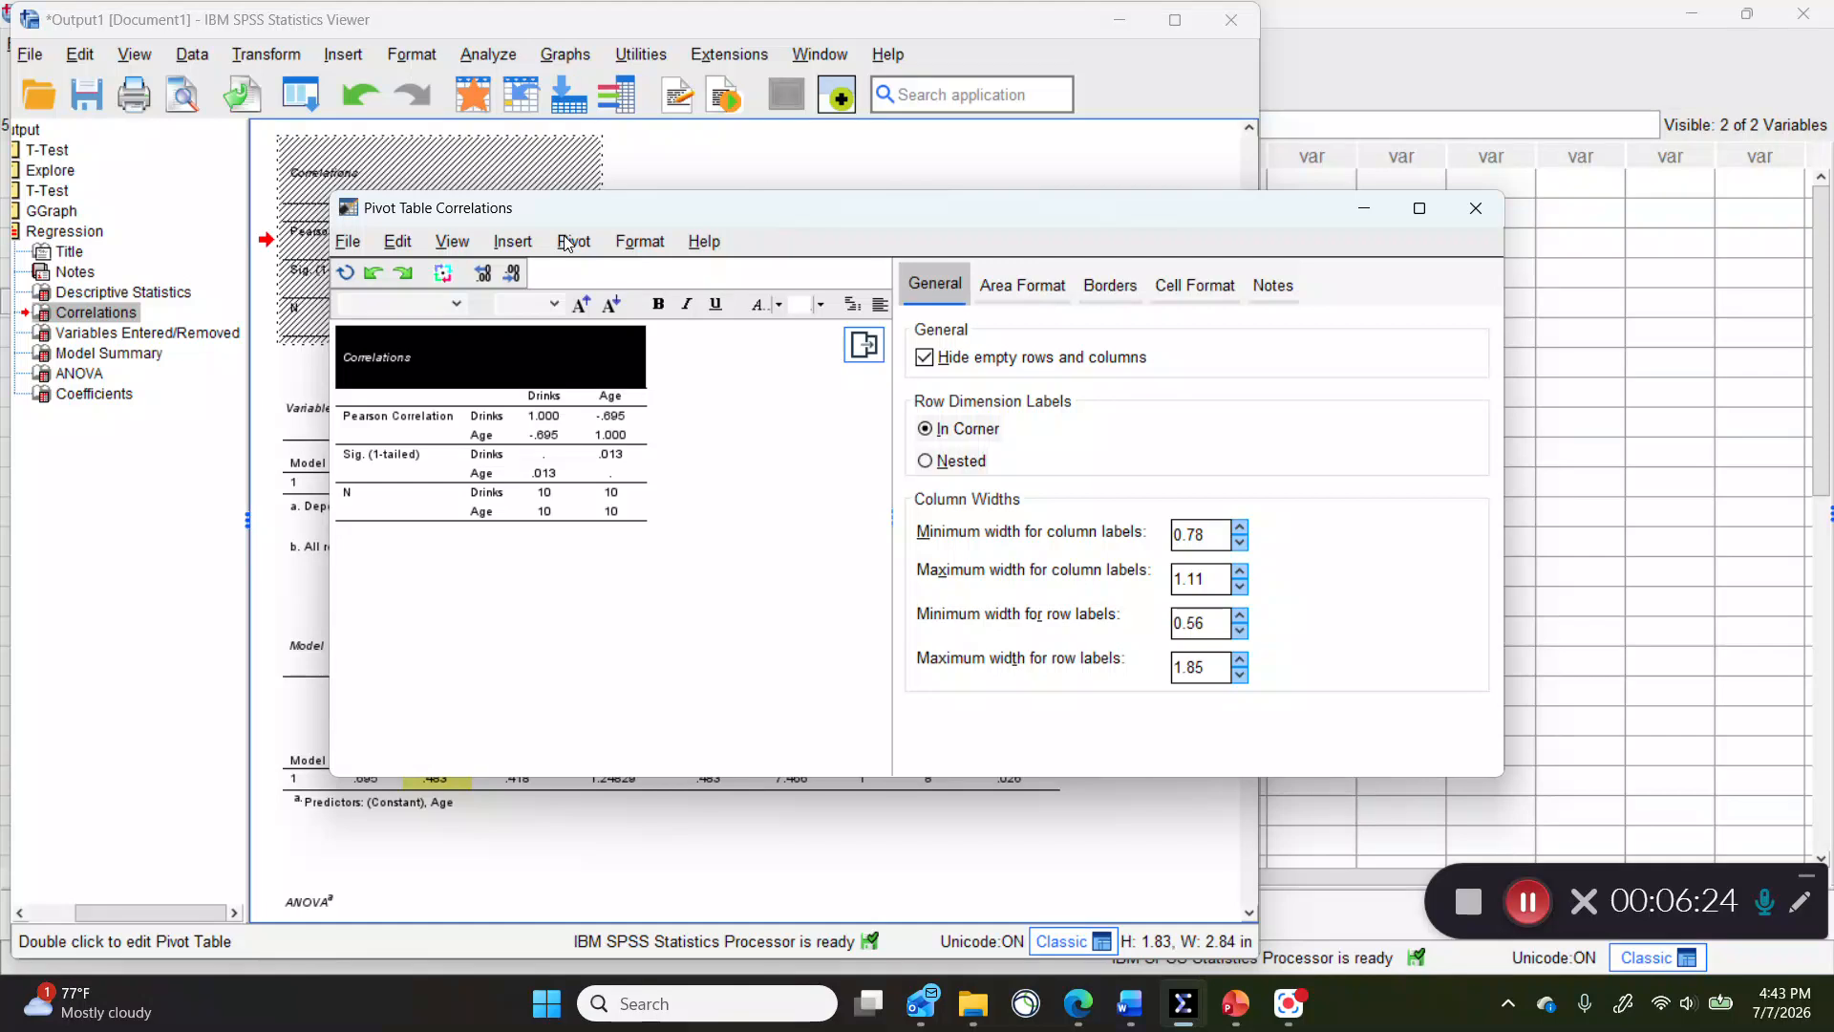
click(600, 425)
click(821, 304)
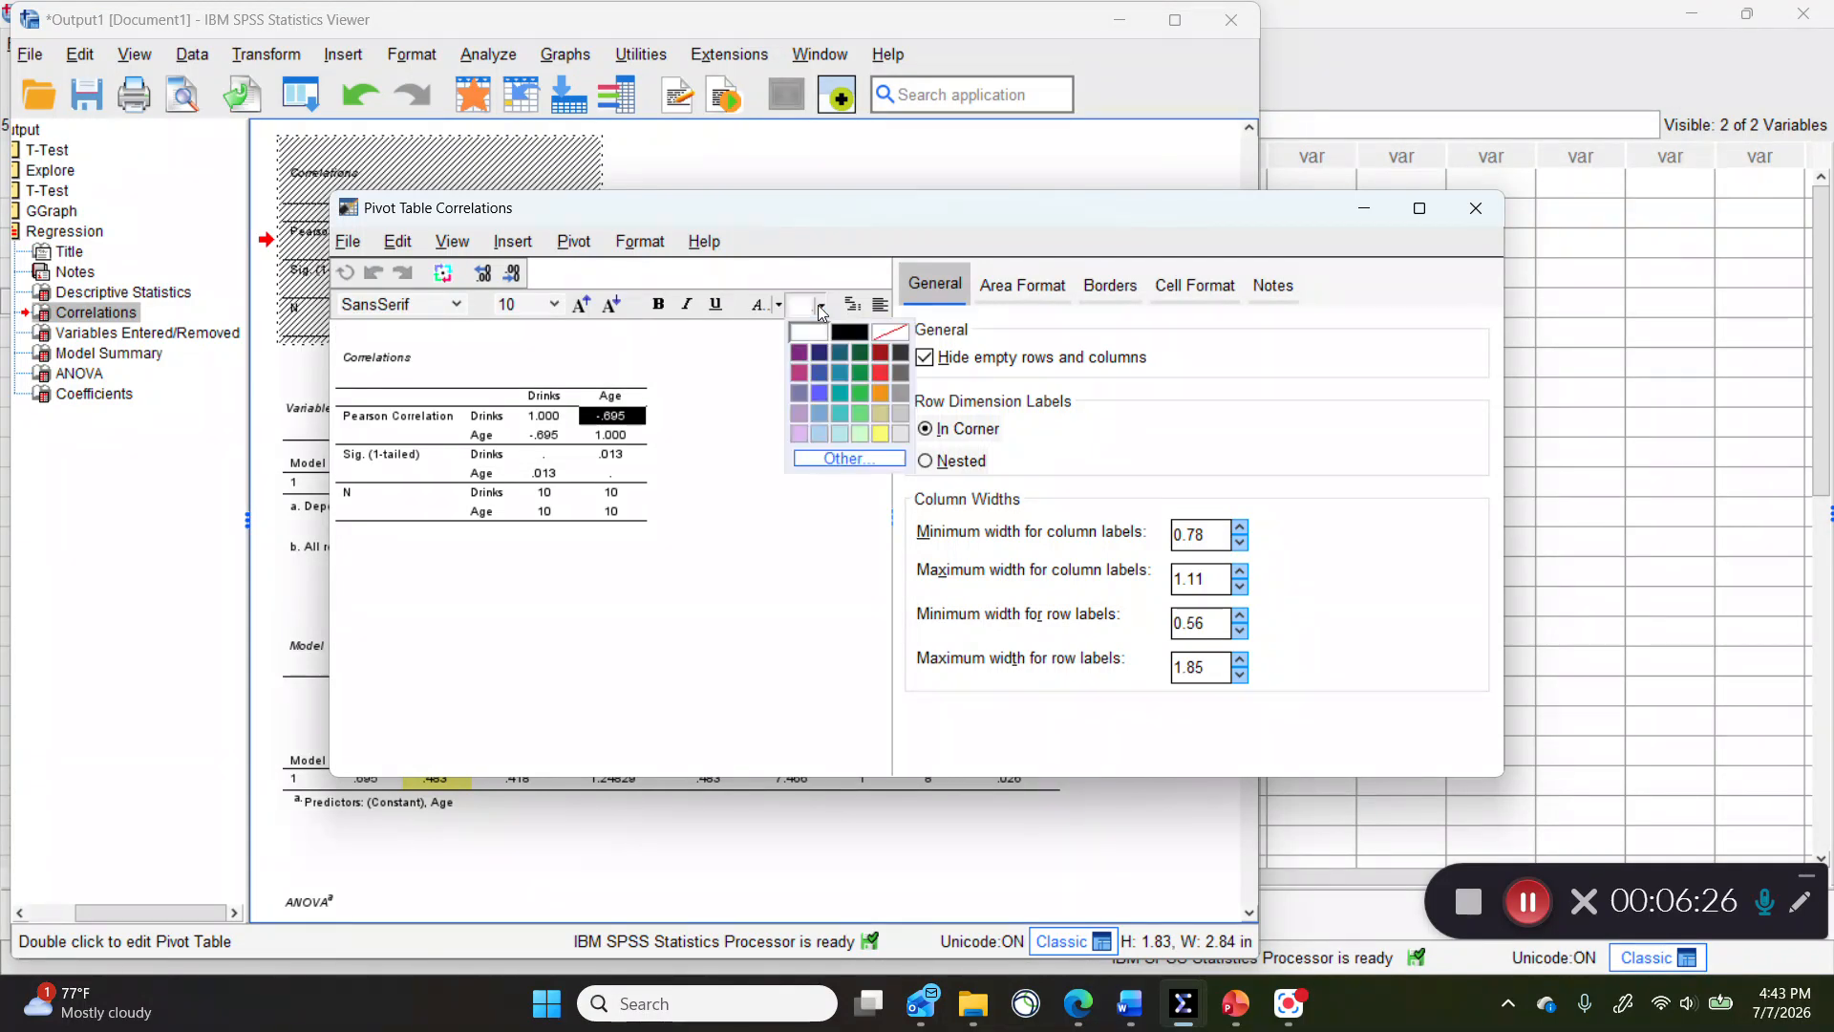
click(887, 442)
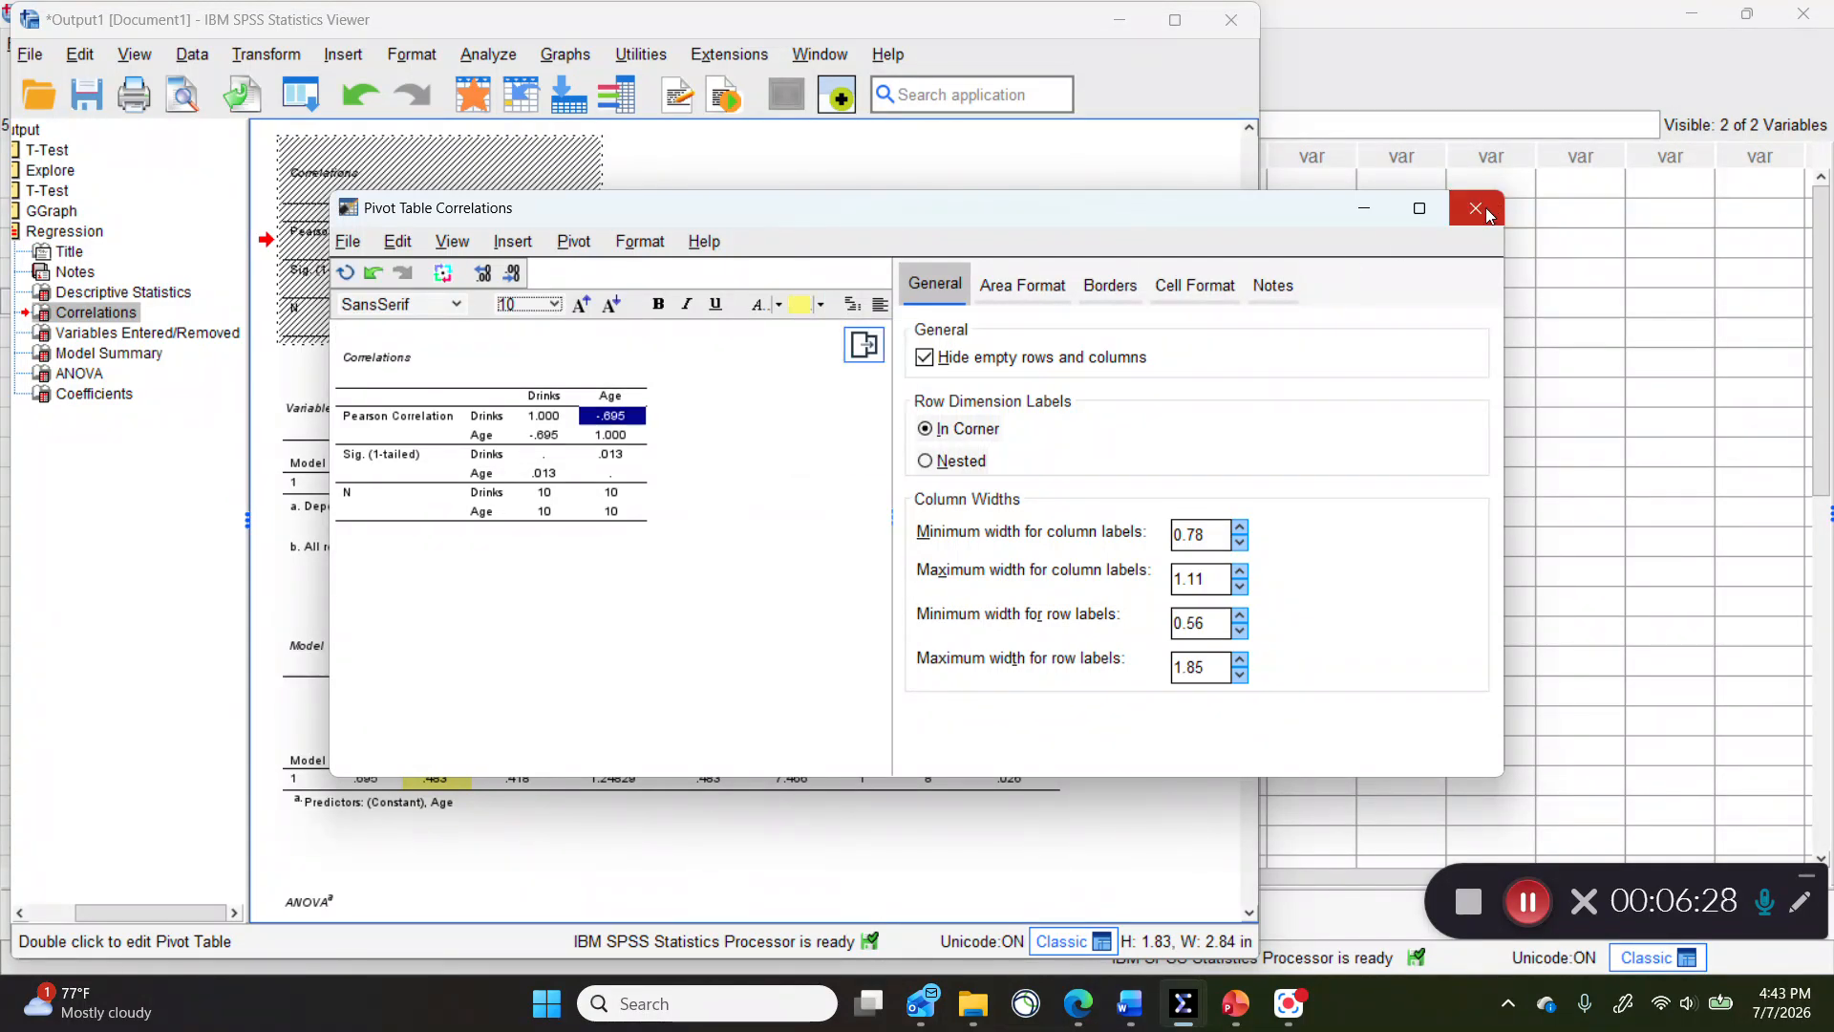
click(1476, 208)
Examine the Coefficients table and review the highlighted statistics in the Correlations, Model Summary and ANOVA tables
scroll(853, 537, down, 3)
scroll(850, 535, down, 3)
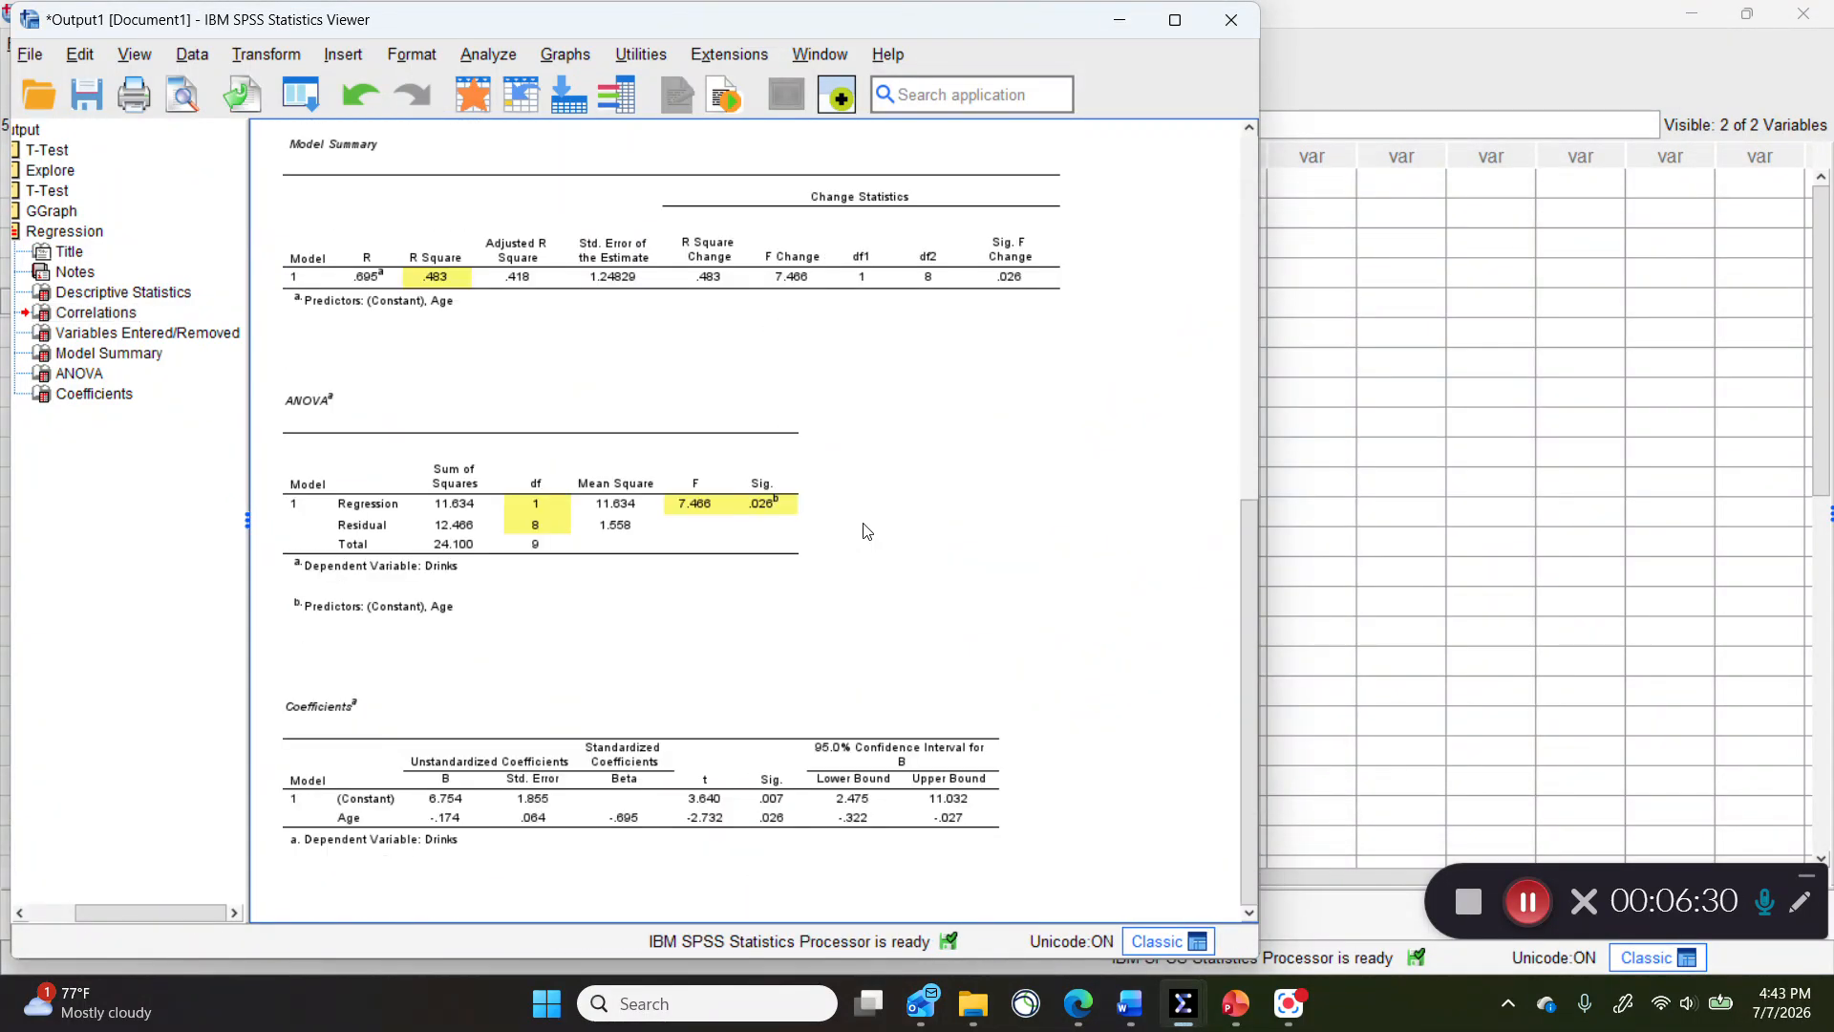
click(371, 806)
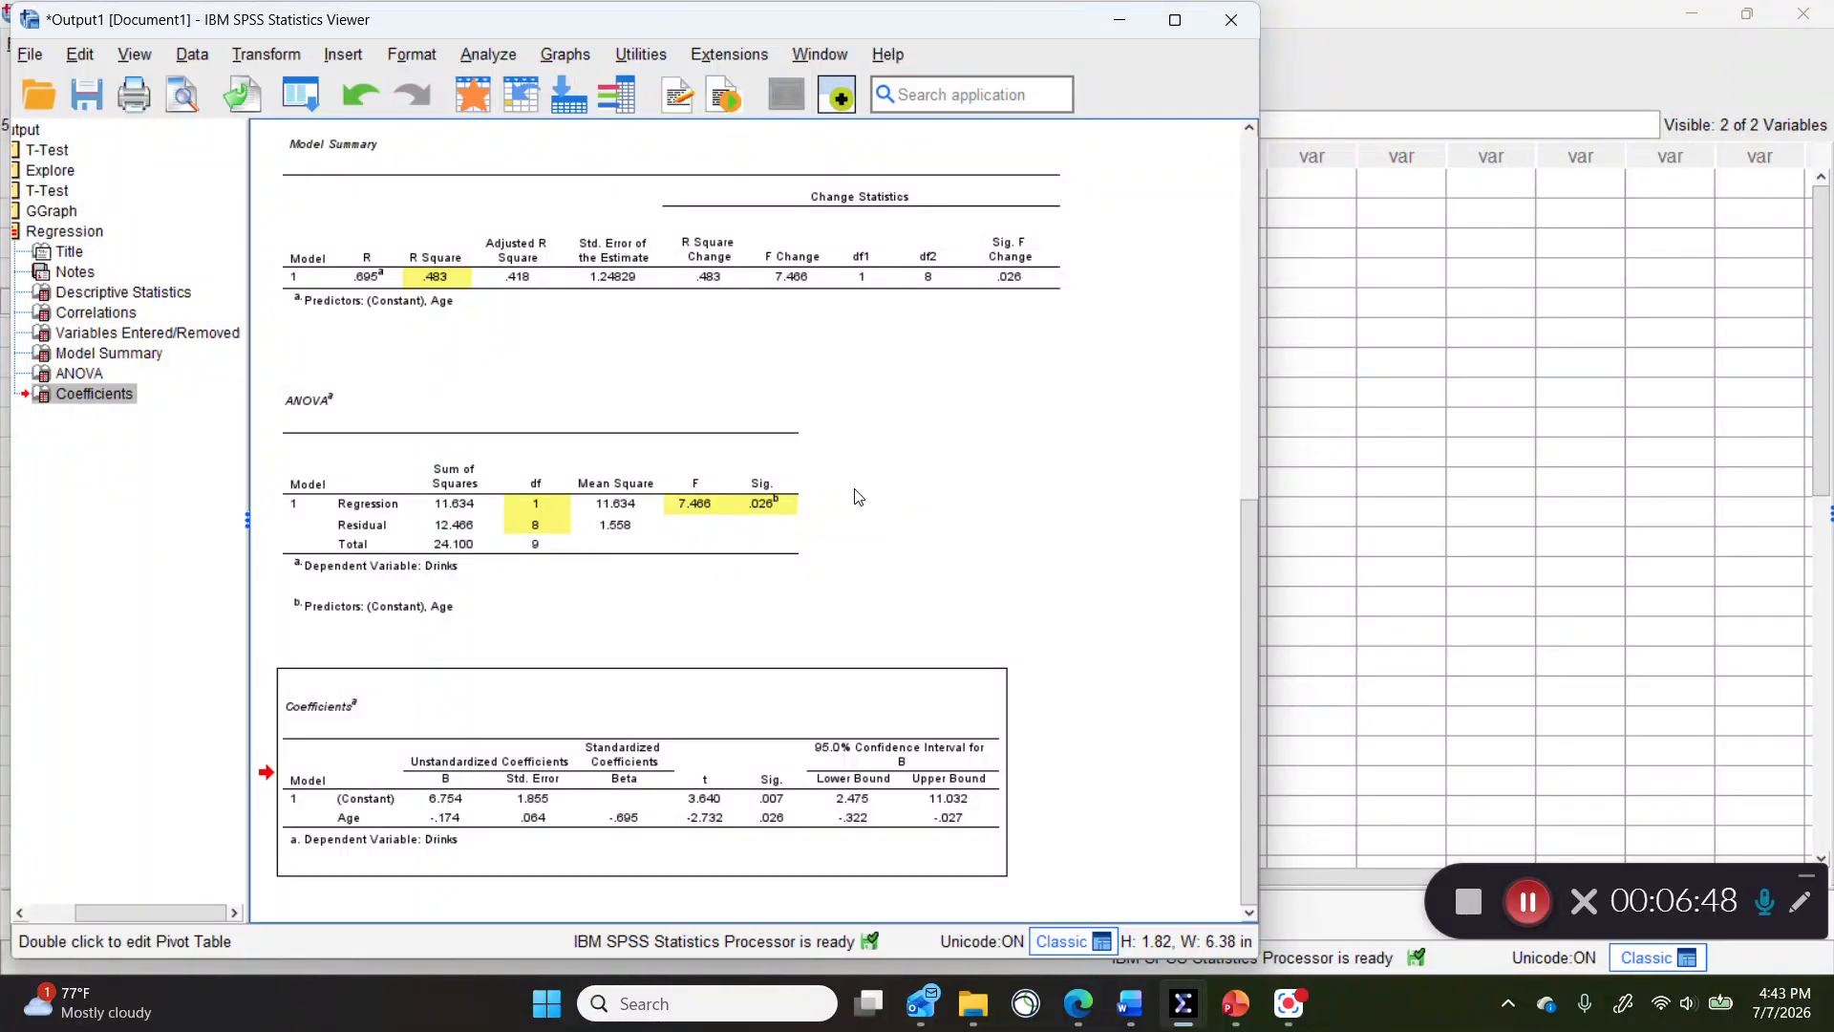
scroll(908, 621, up, 3)
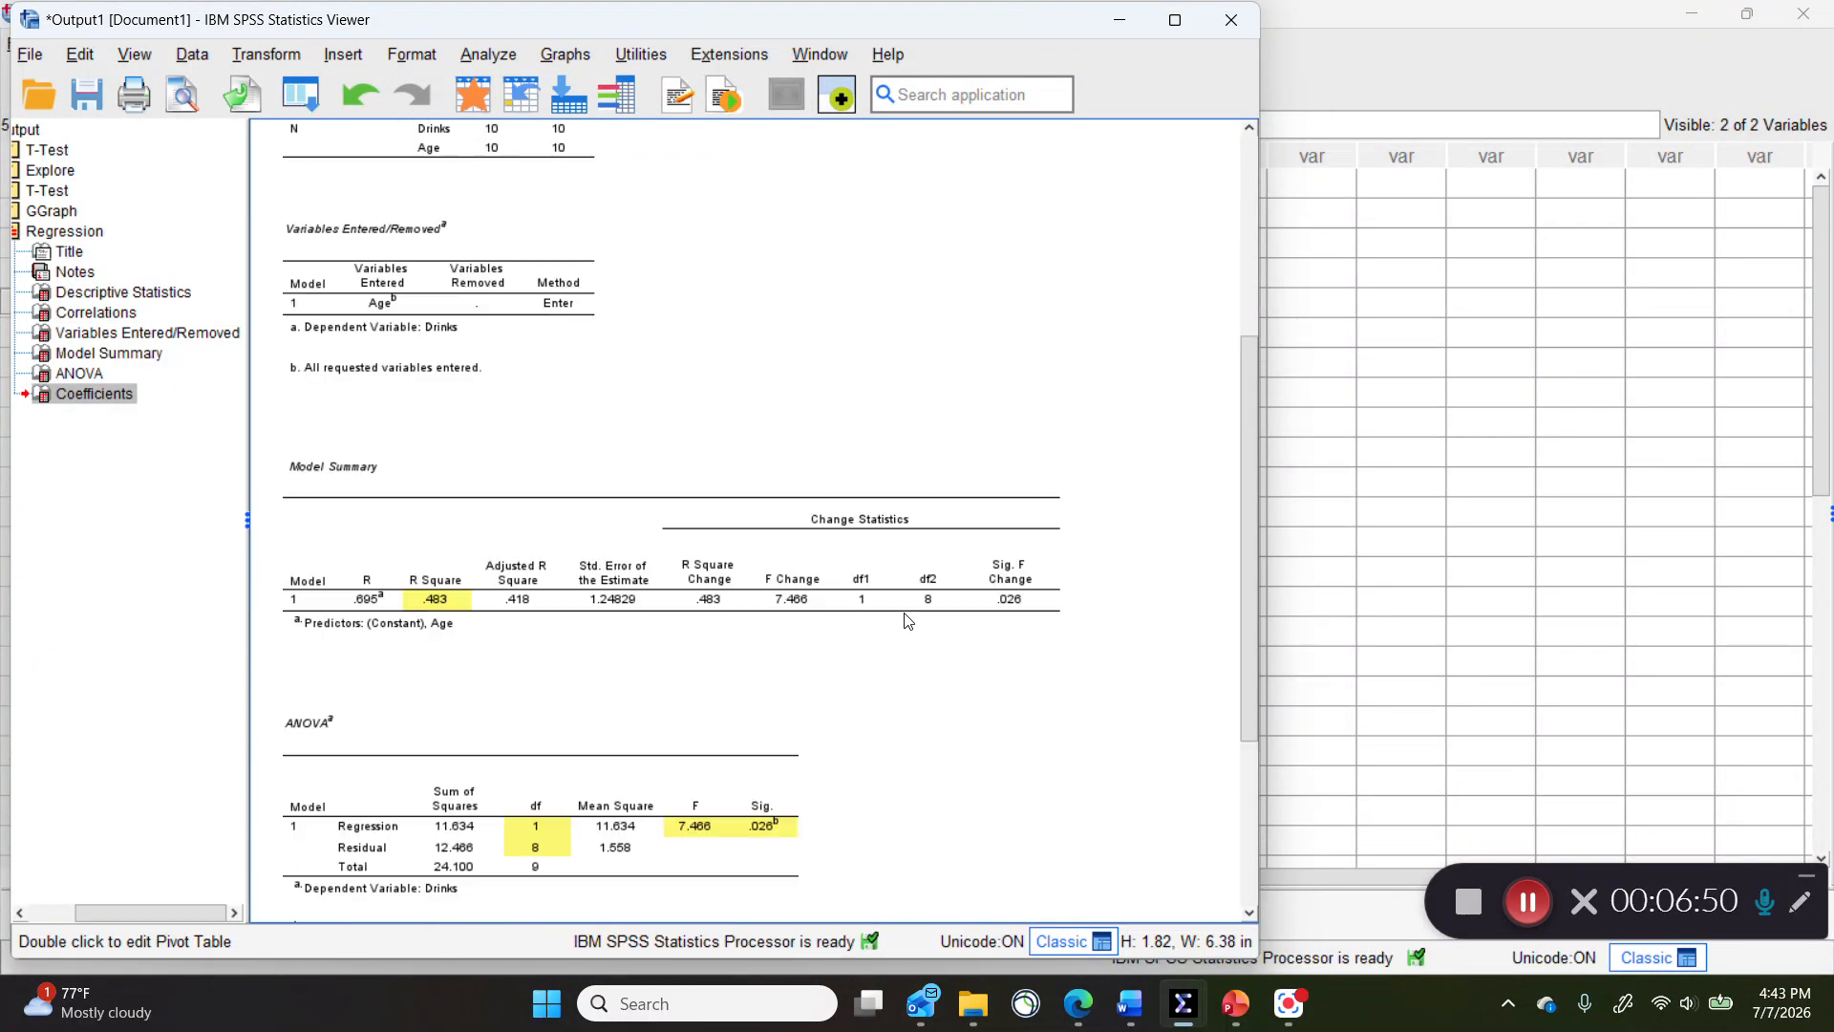
scroll(947, 694, up, 5)
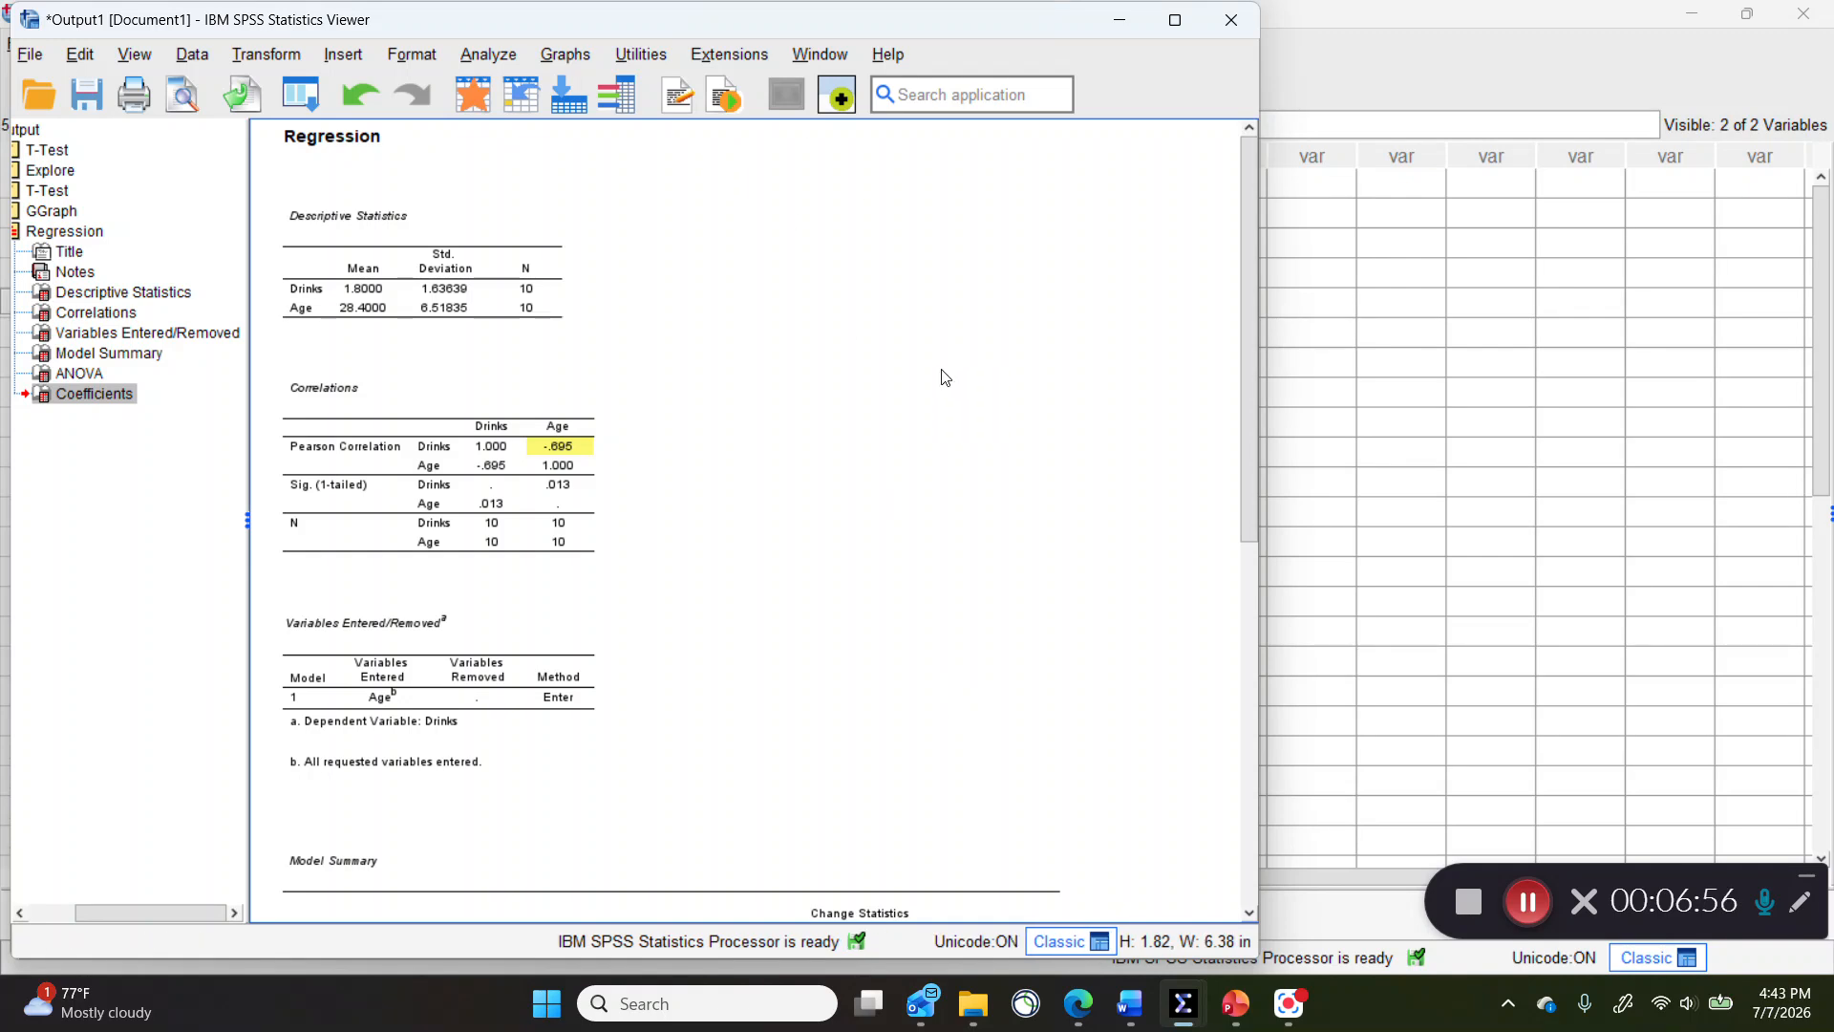
scroll(958, 429, down, 10)
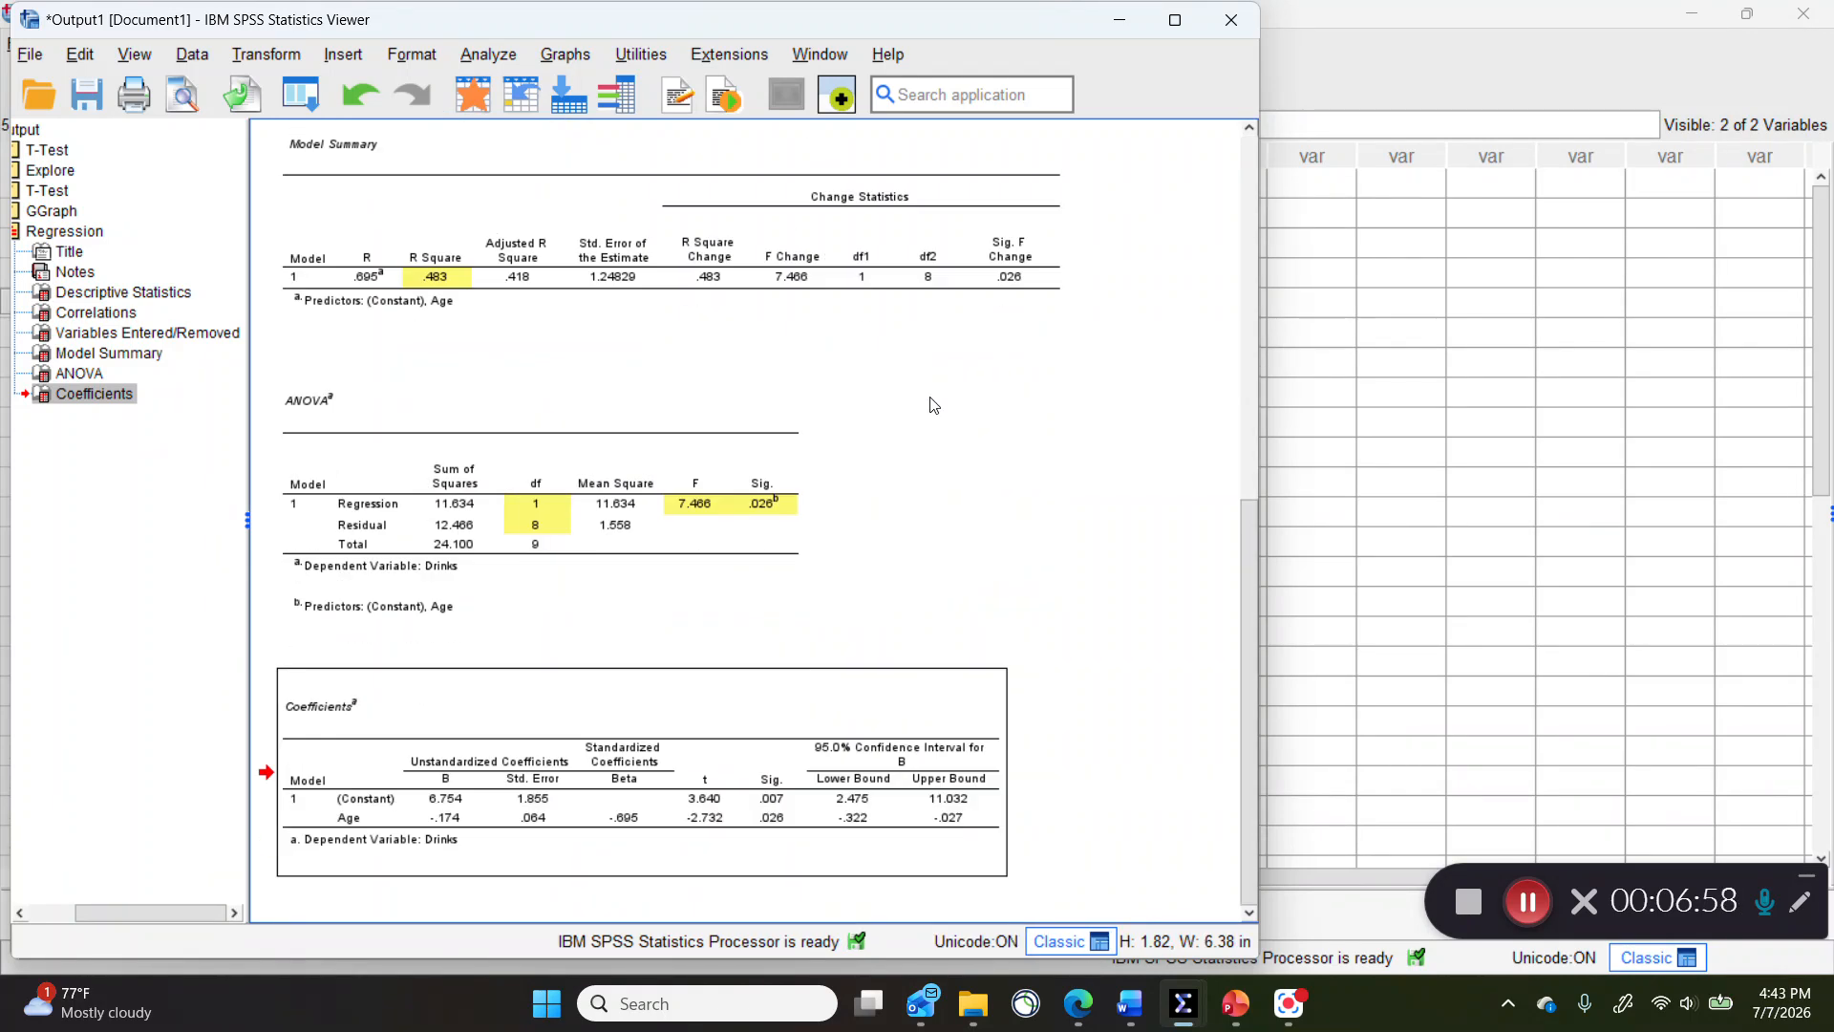
Create a simple scatterplot with Drinks on the Y axis and Age on the X axis
click(571, 55)
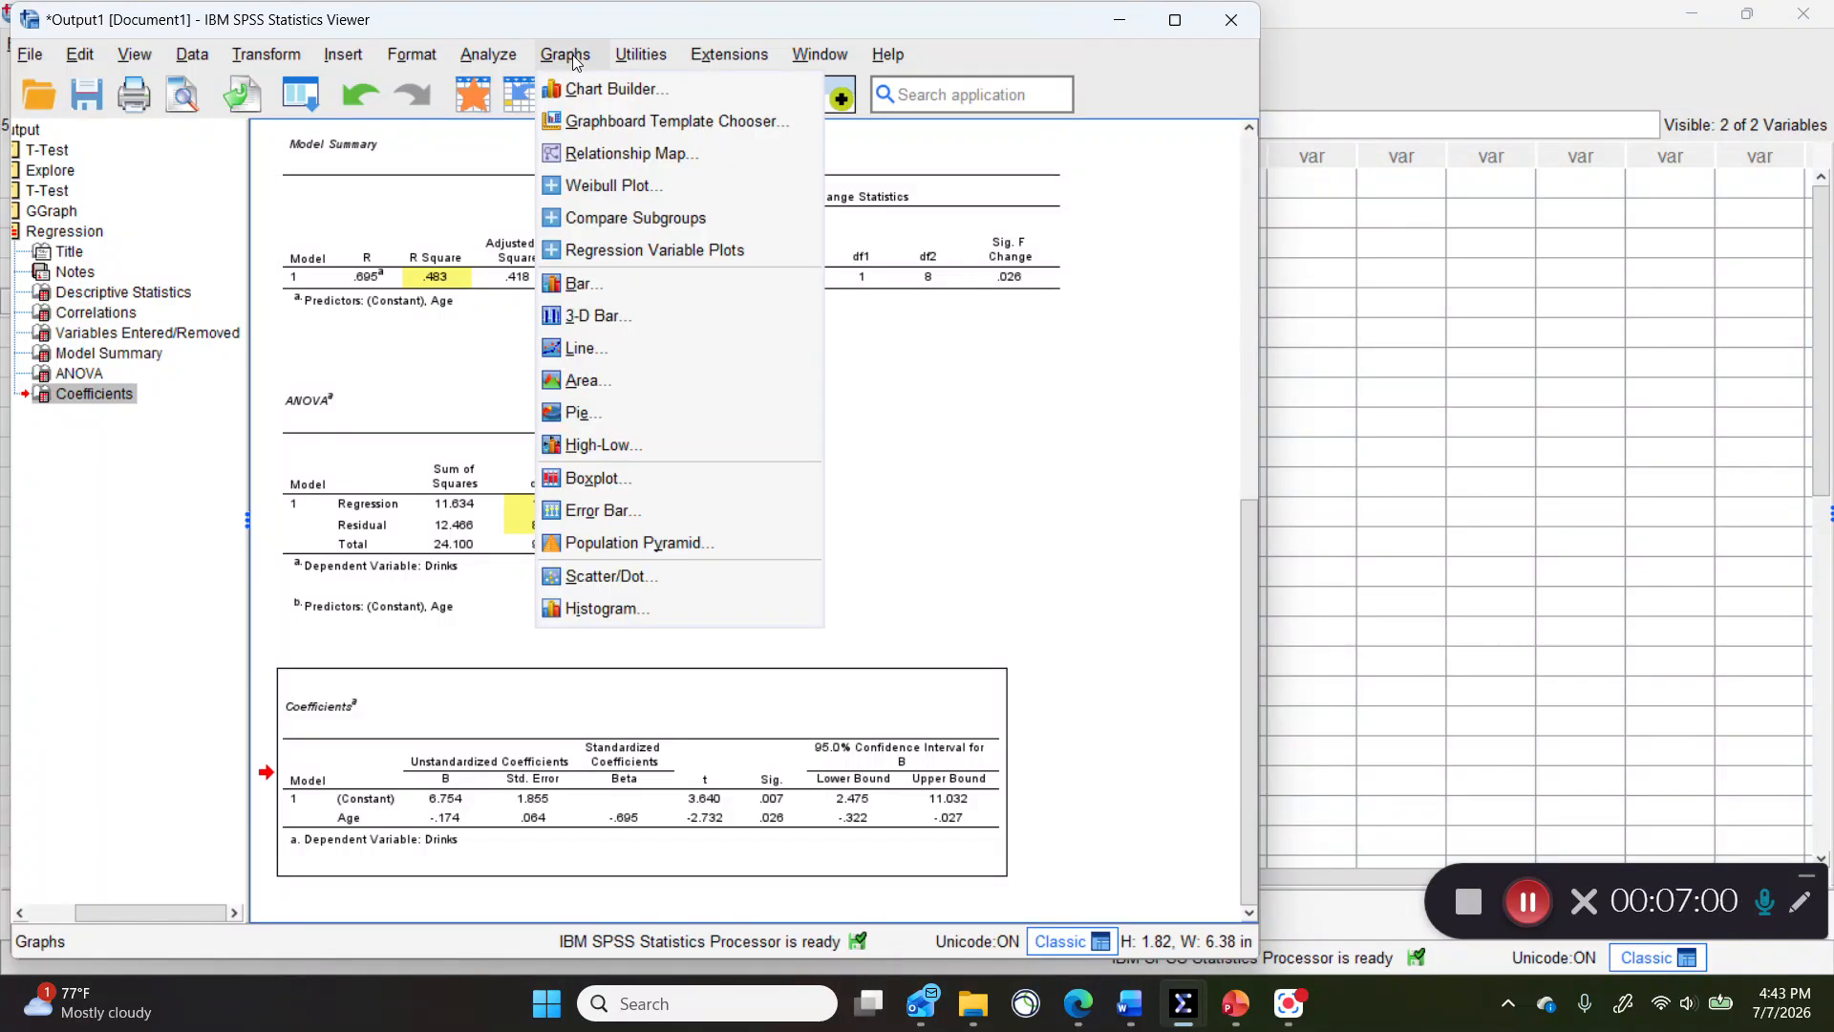
click(619, 577)
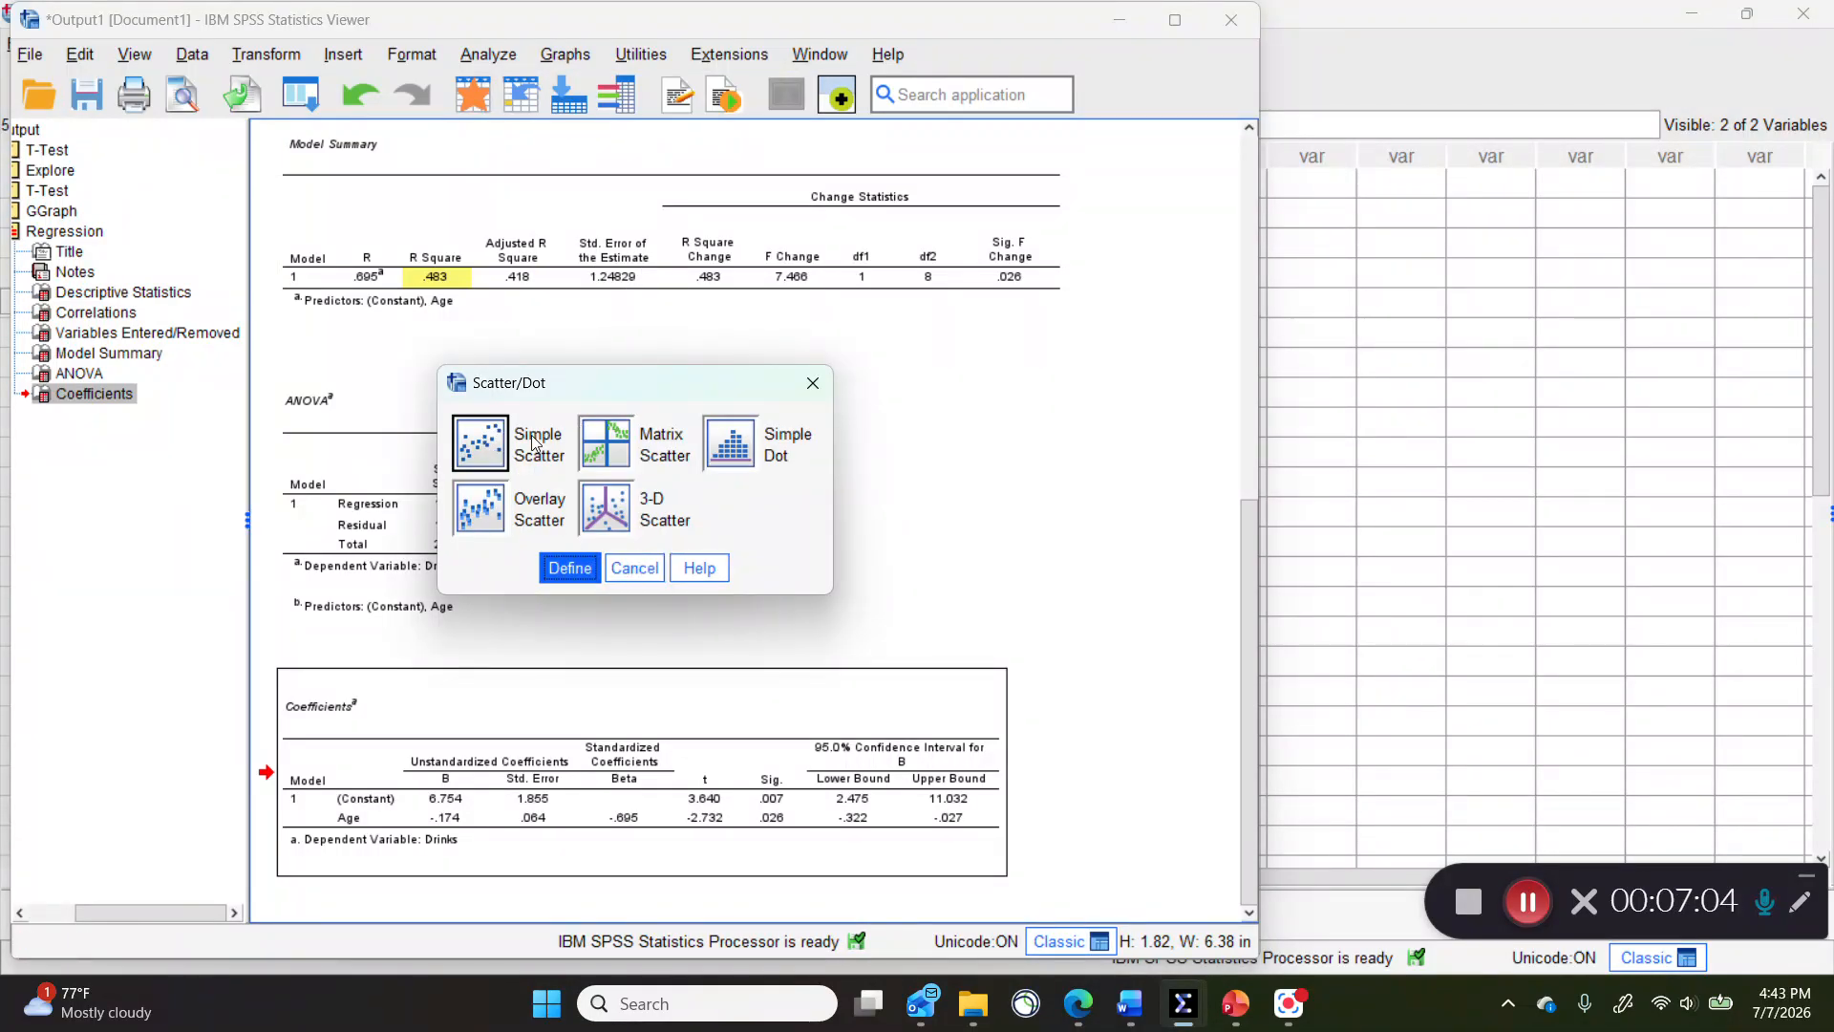
click(568, 570)
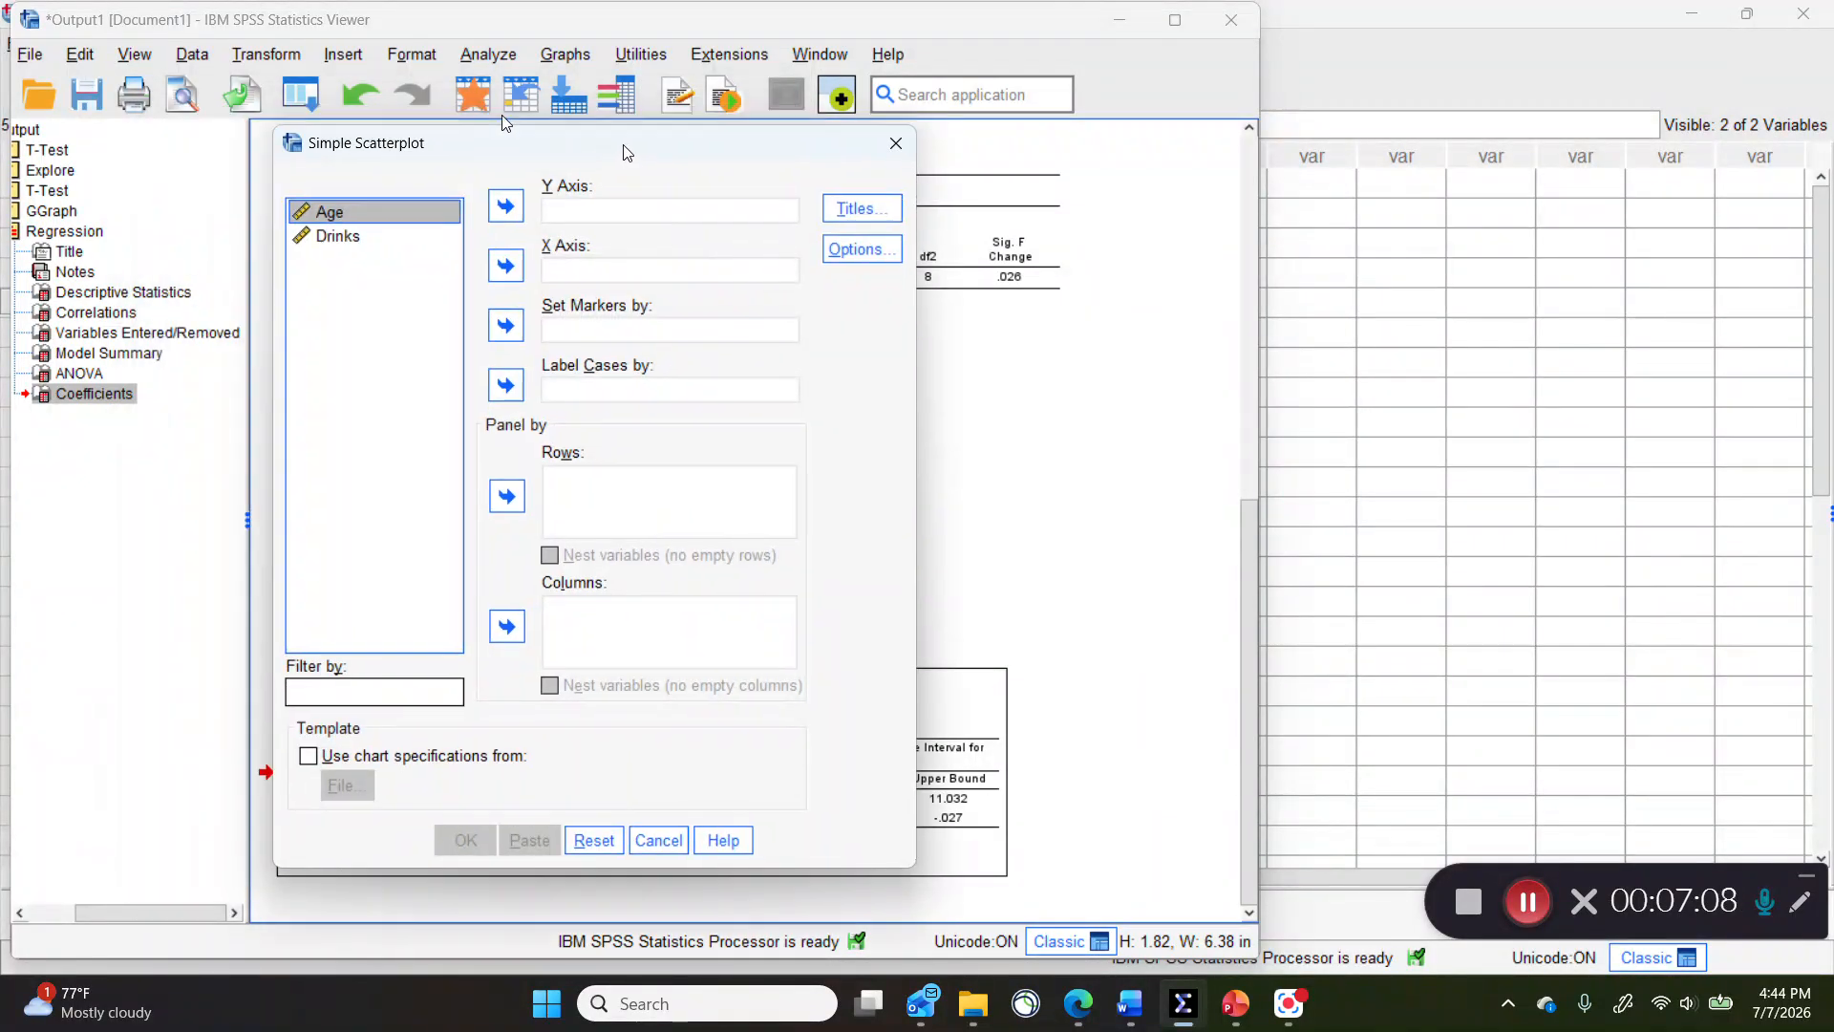
drag(604, 150, 890, 159)
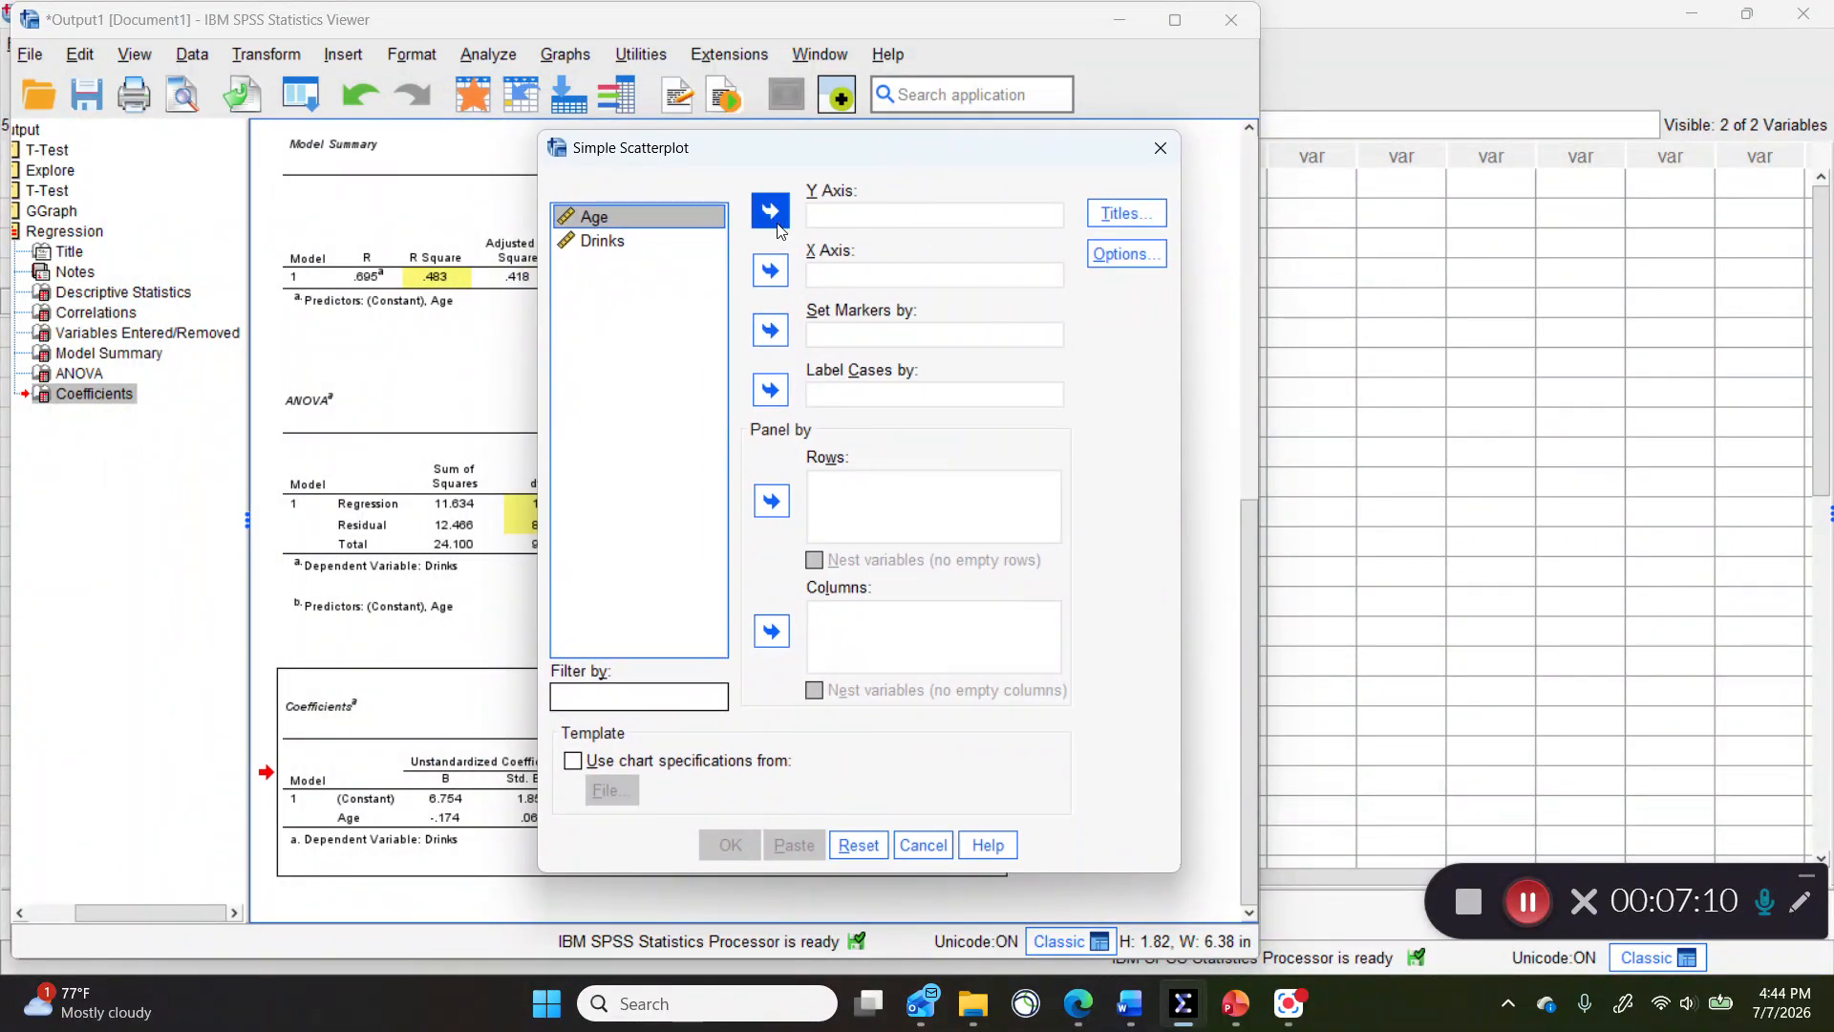
click(612, 242)
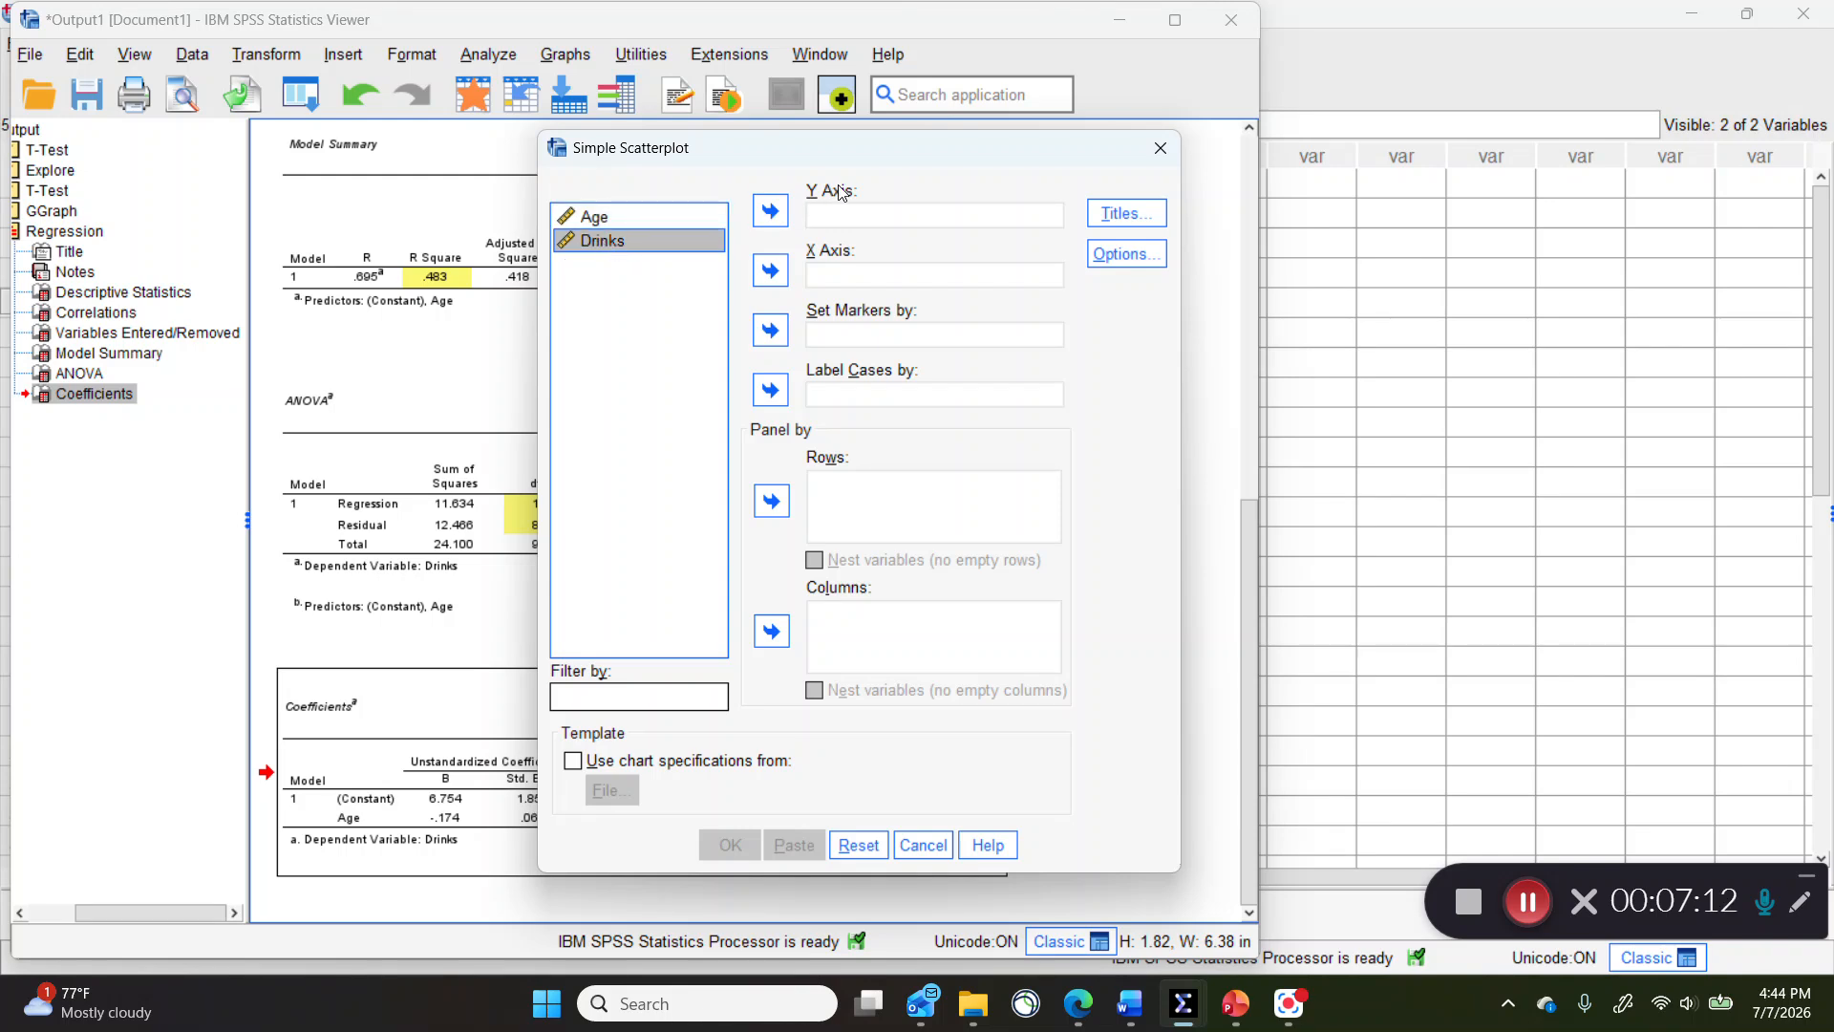
click(771, 213)
click(606, 220)
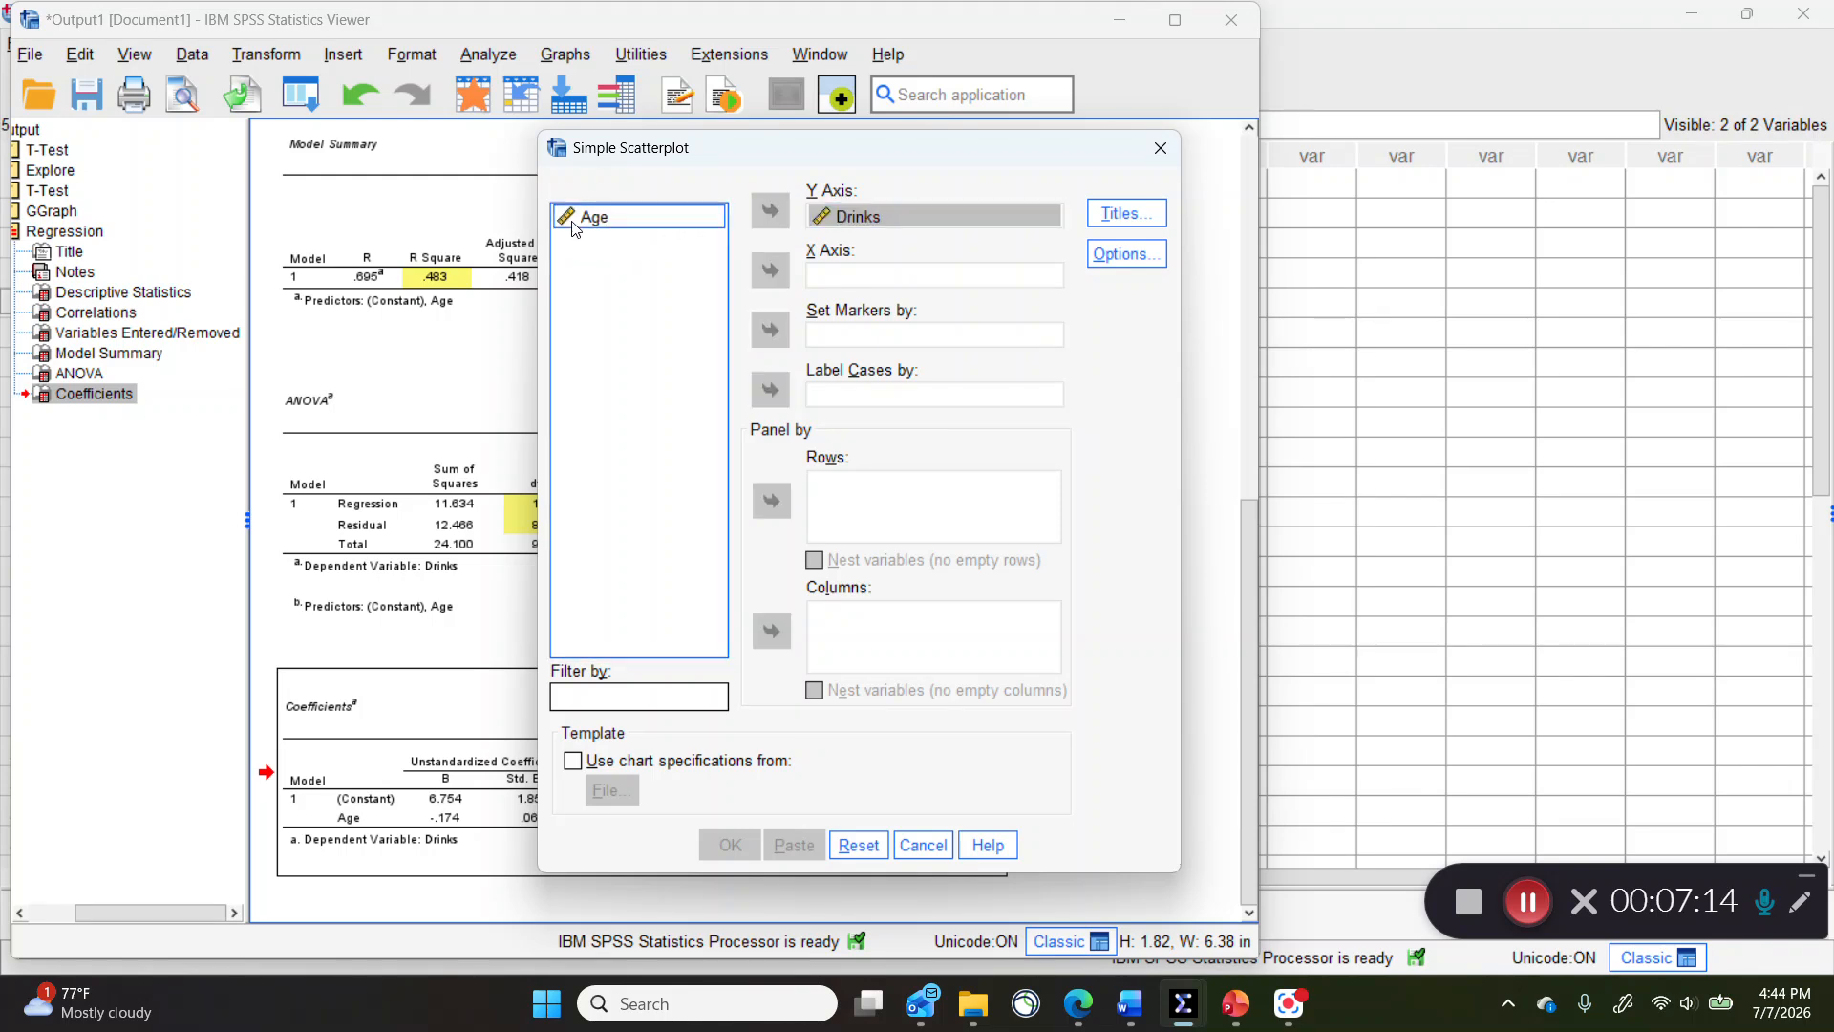
click(771, 271)
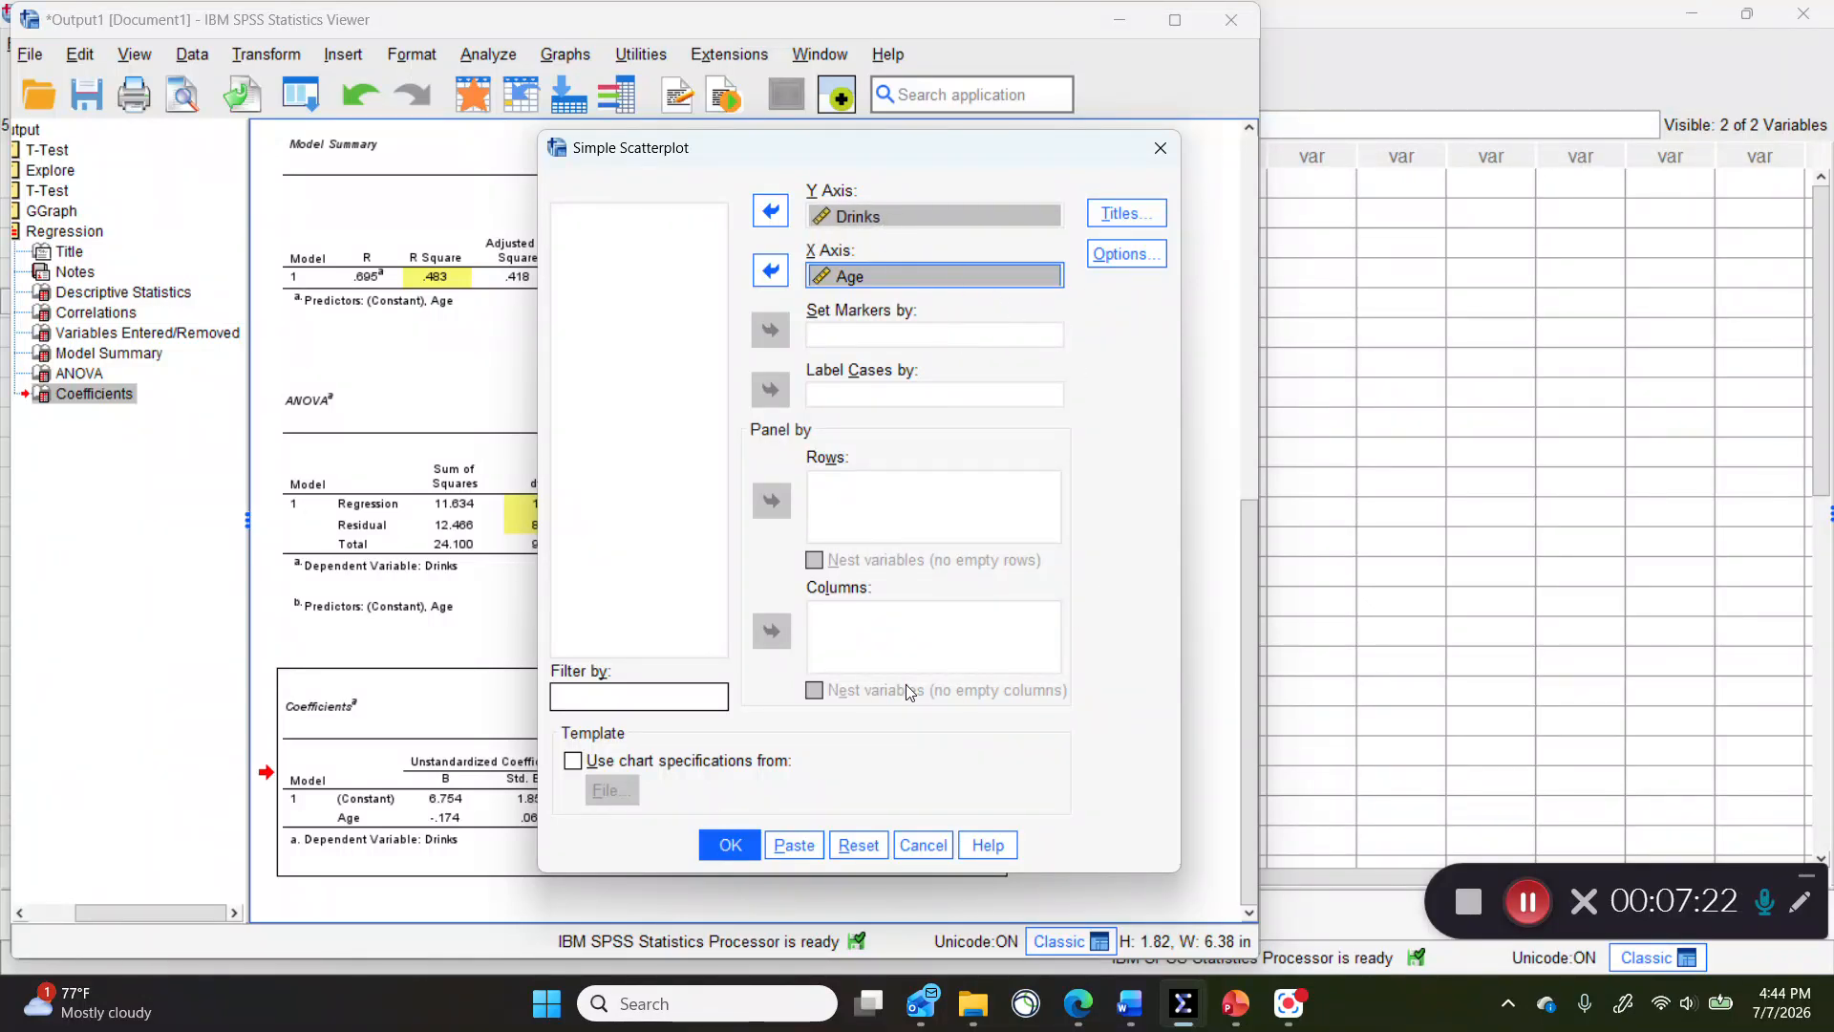
click(743, 843)
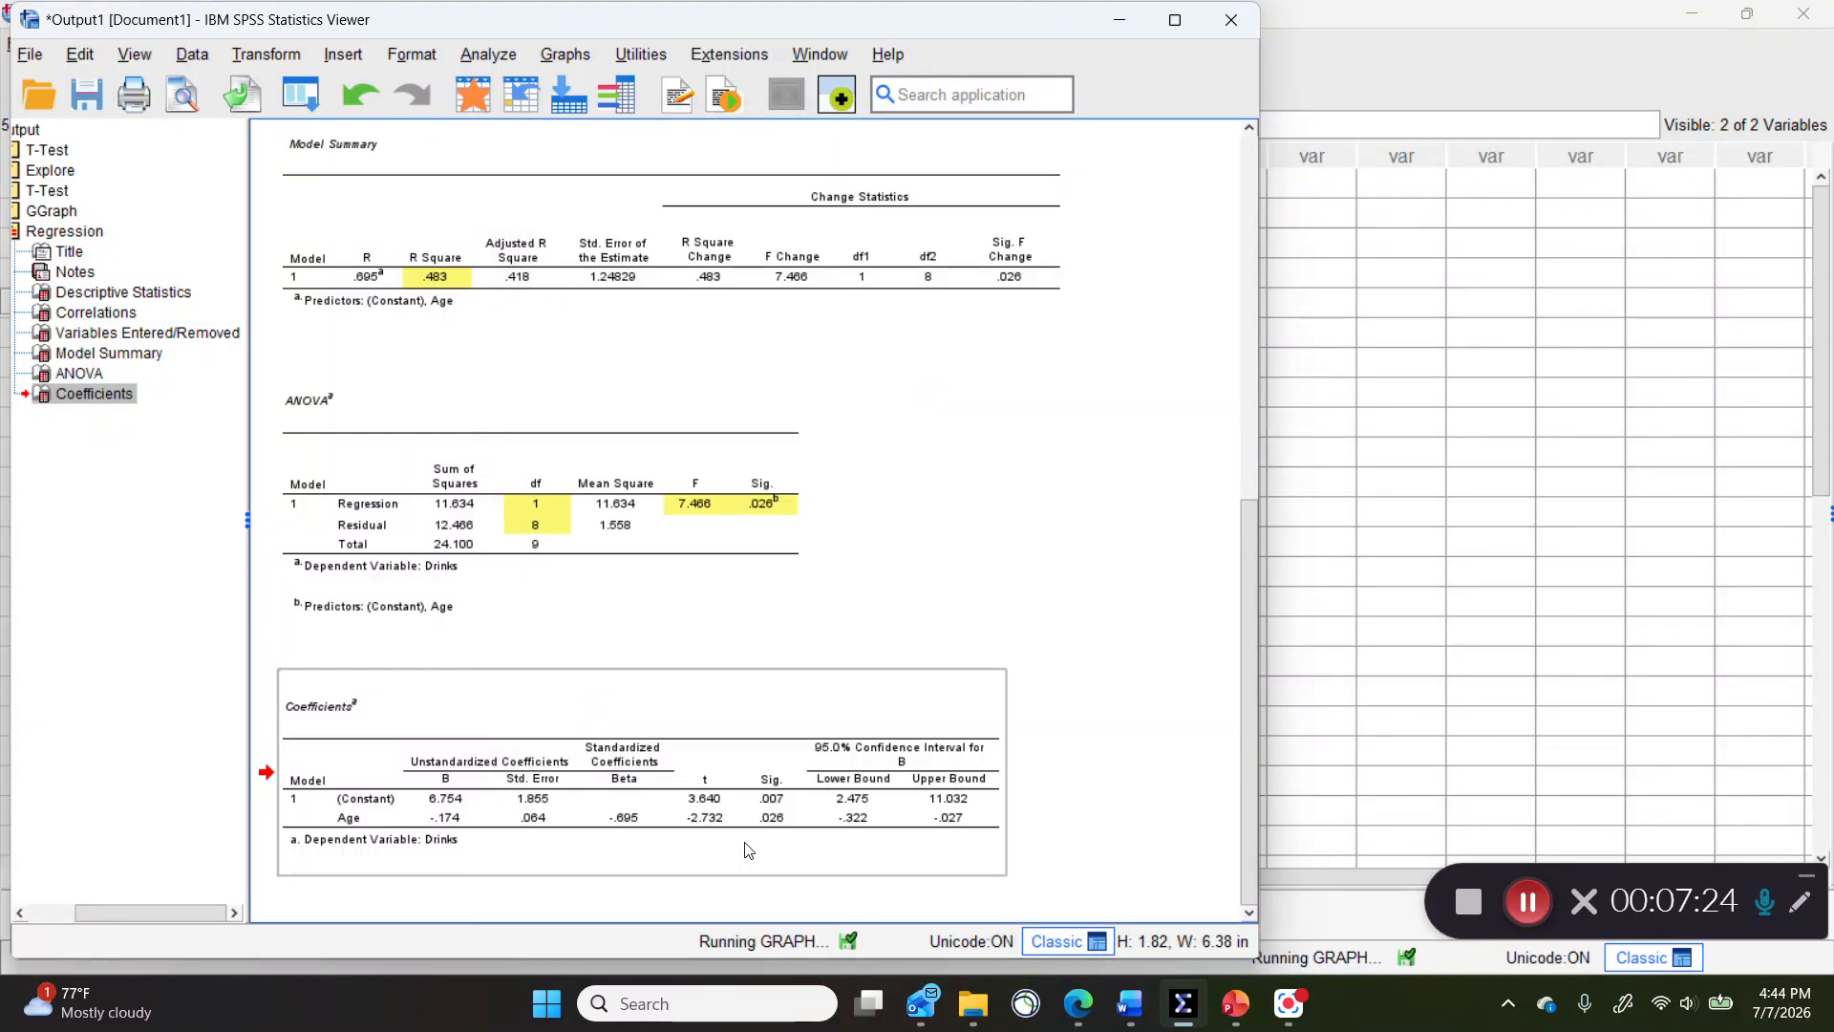
Open the new scatterplot for editing, hide its grid lines and remove the bold from the Age axis title
scroll(907, 507, down, 5)
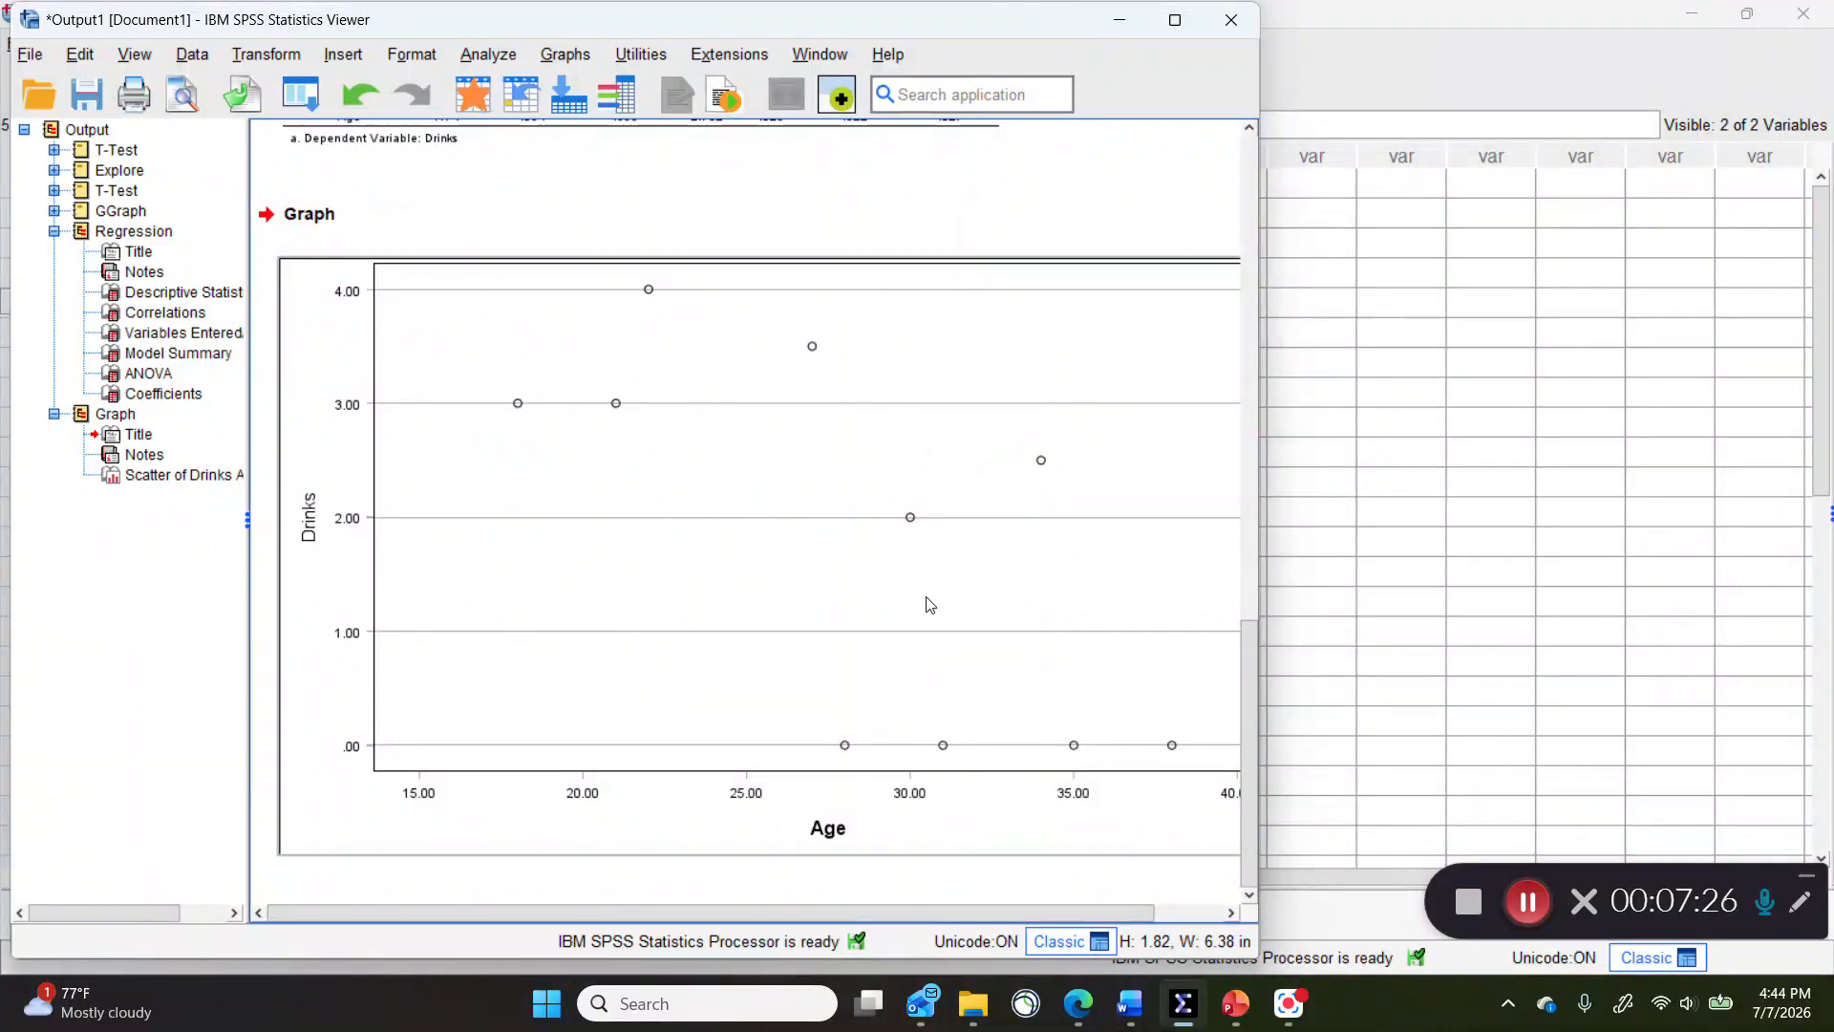
click(1176, 19)
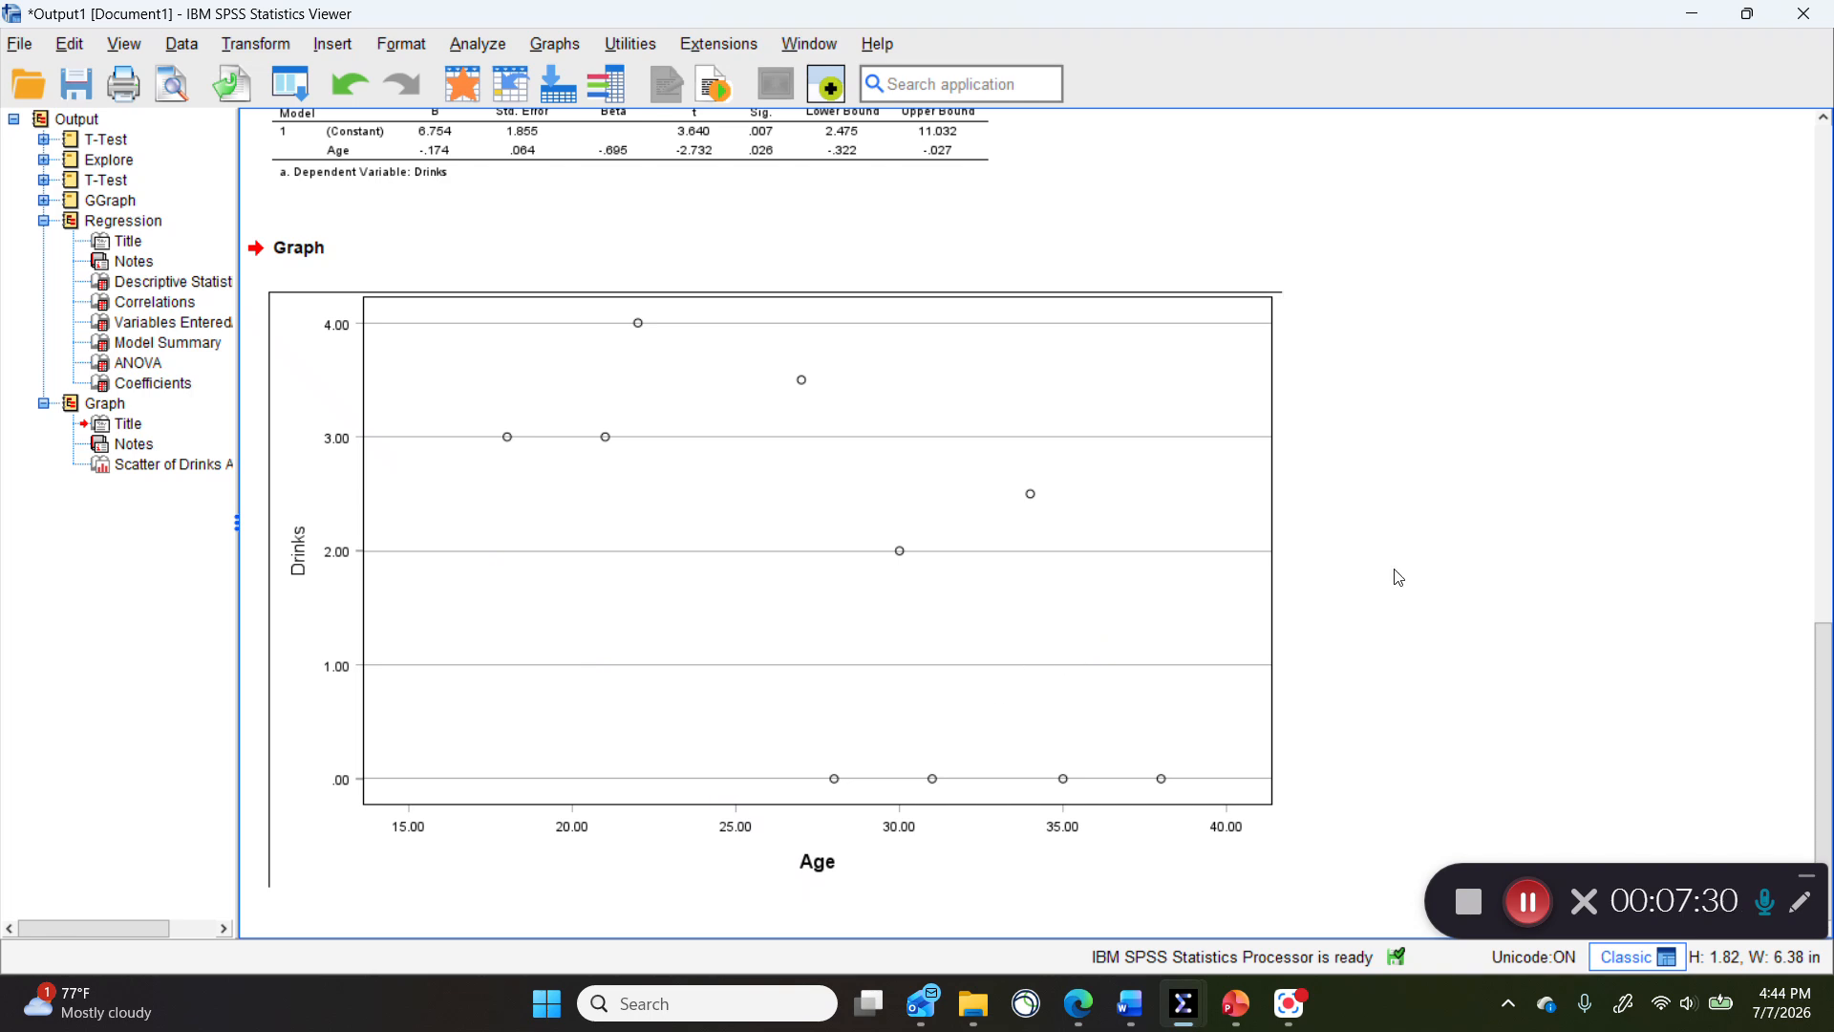
double_click(698, 504)
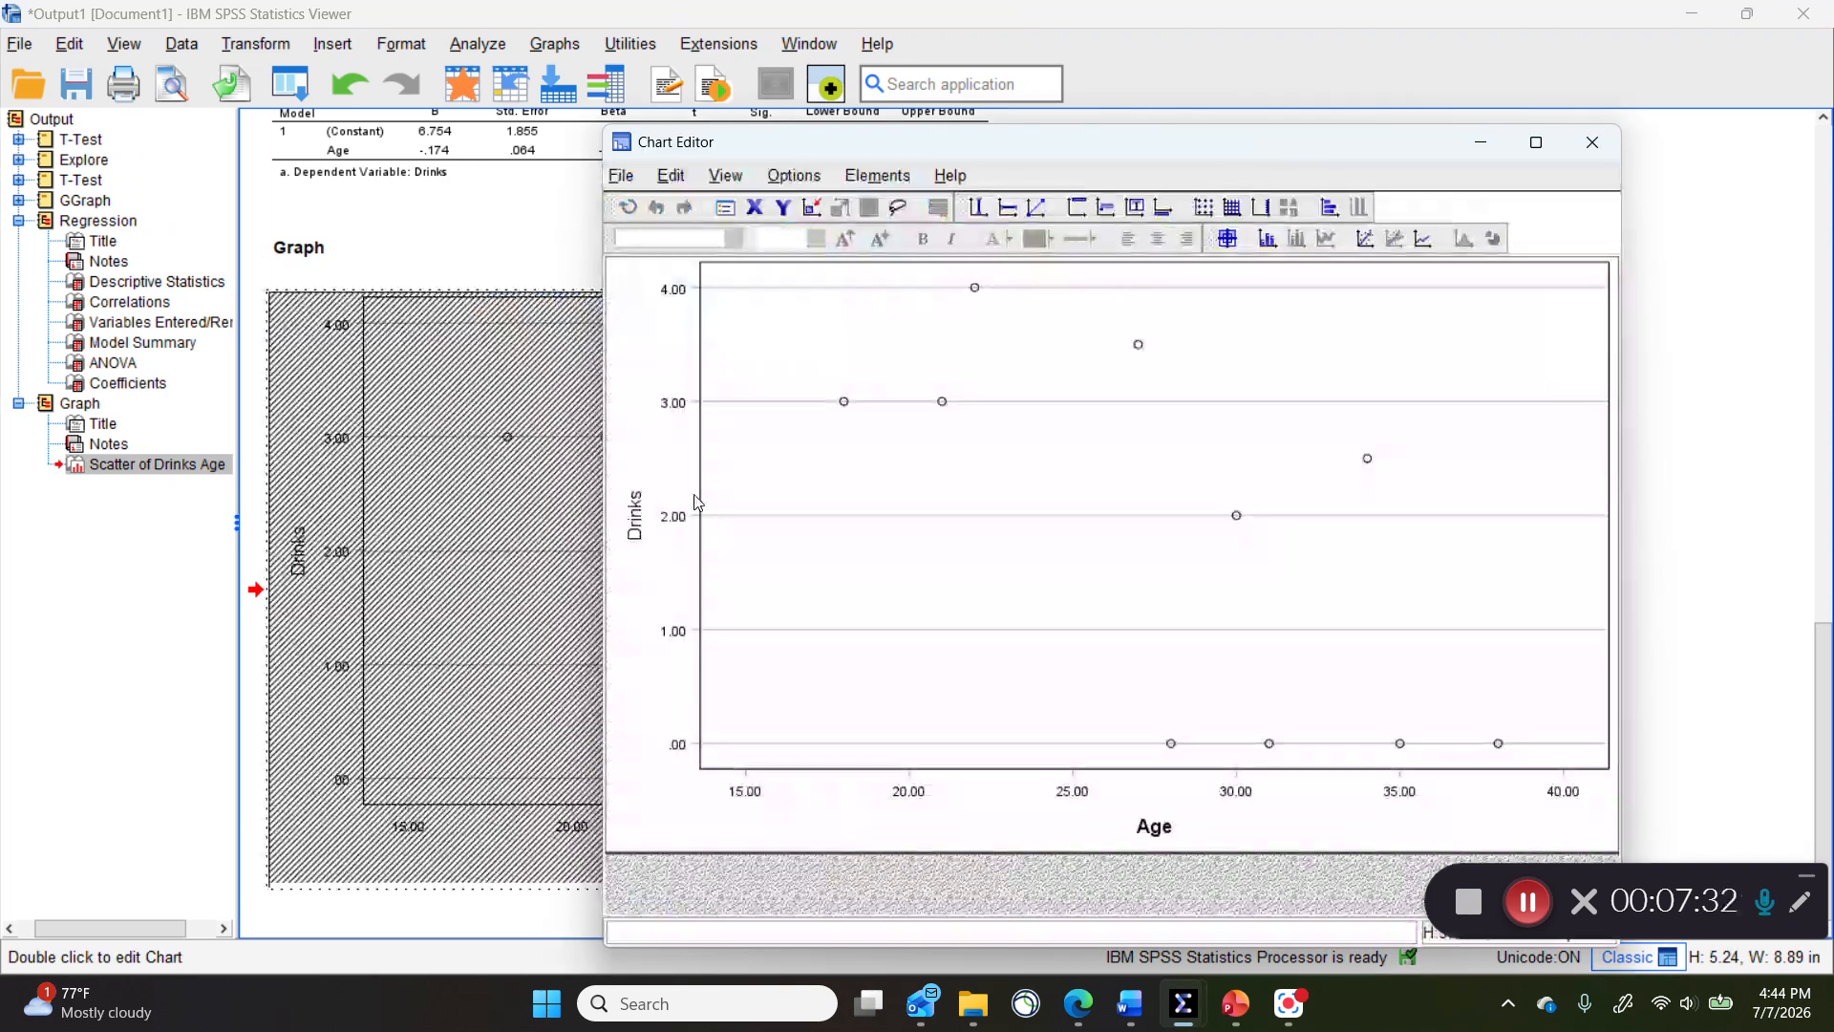
click(672, 176)
mouse_move(789, 182)
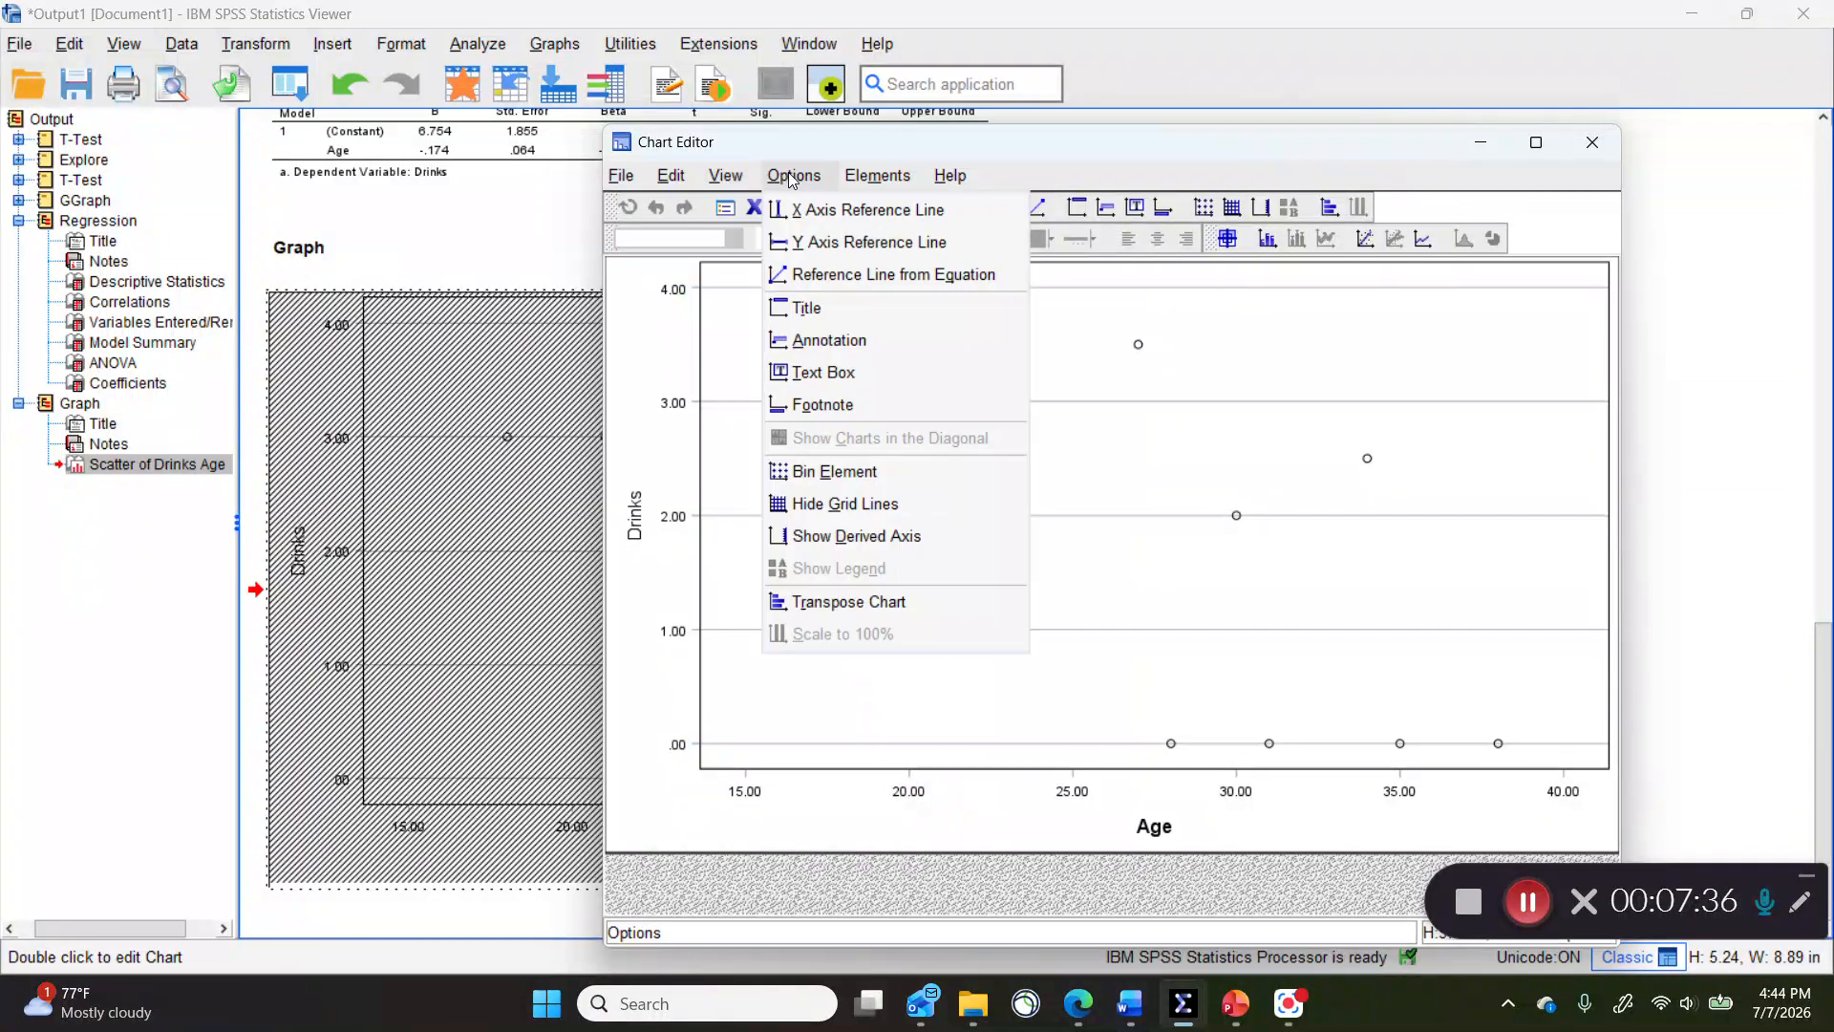
click(829, 505)
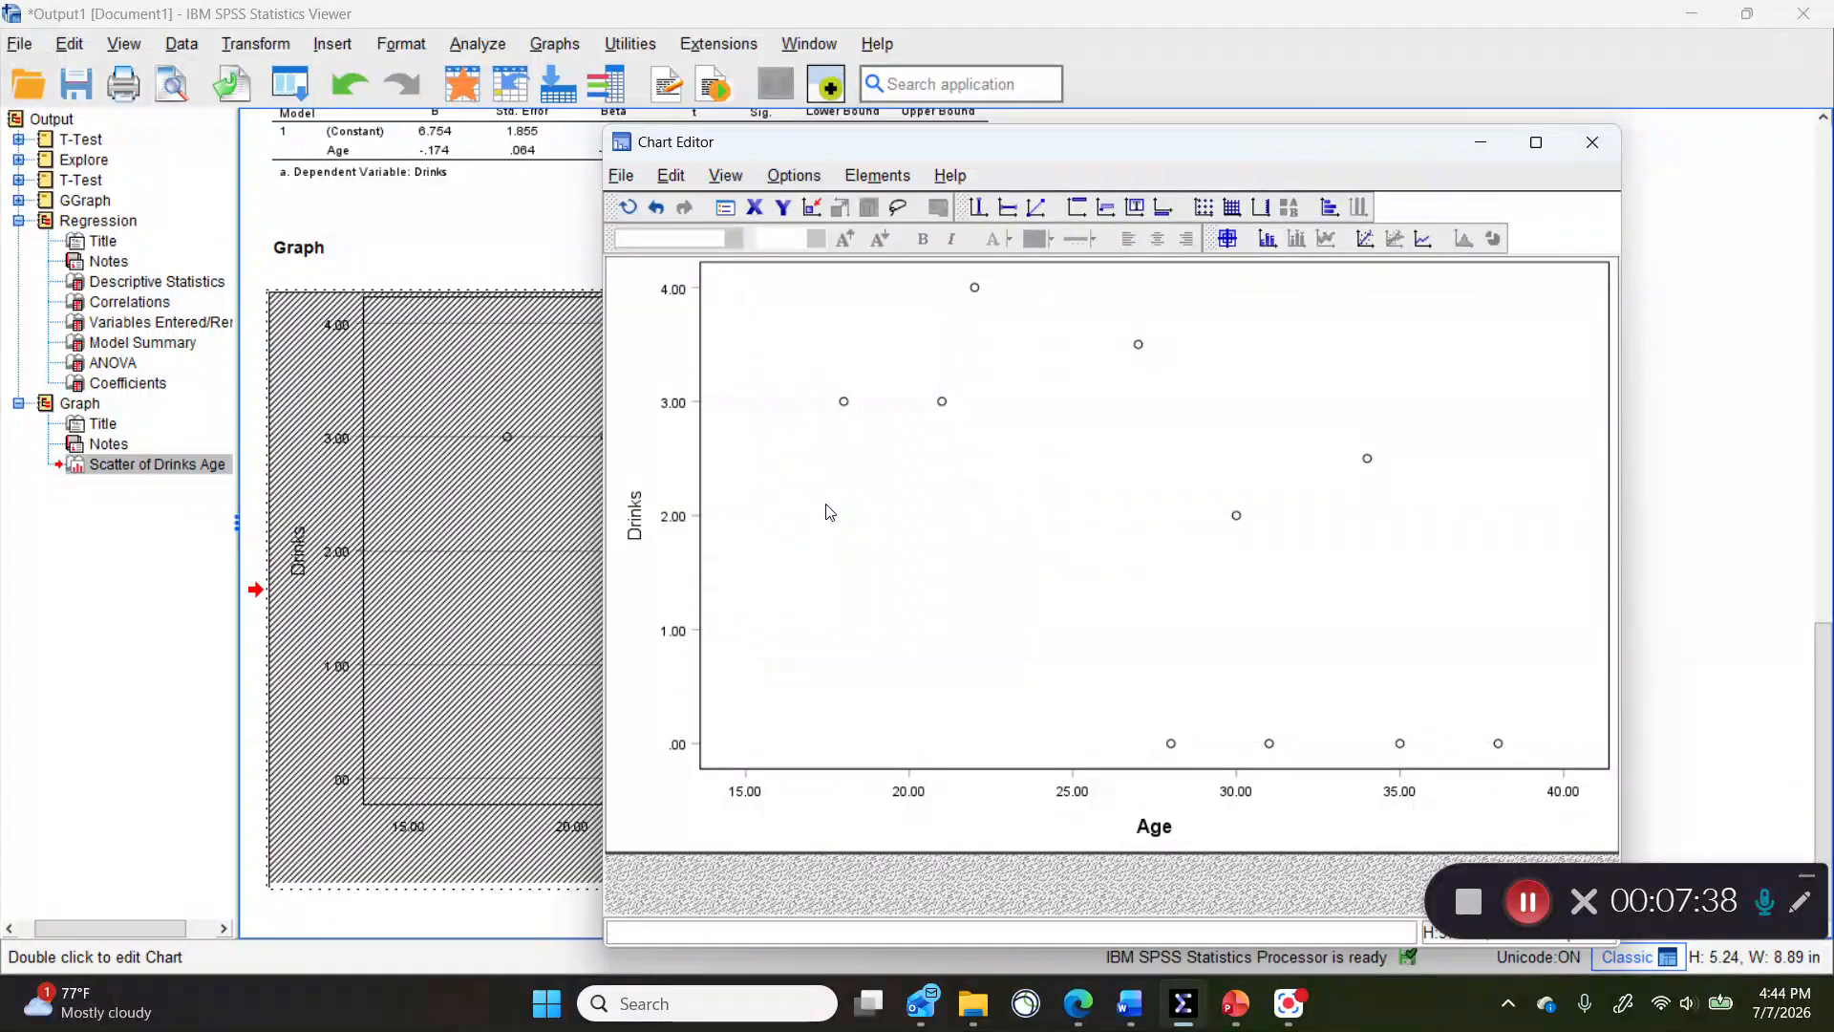
click(1159, 829)
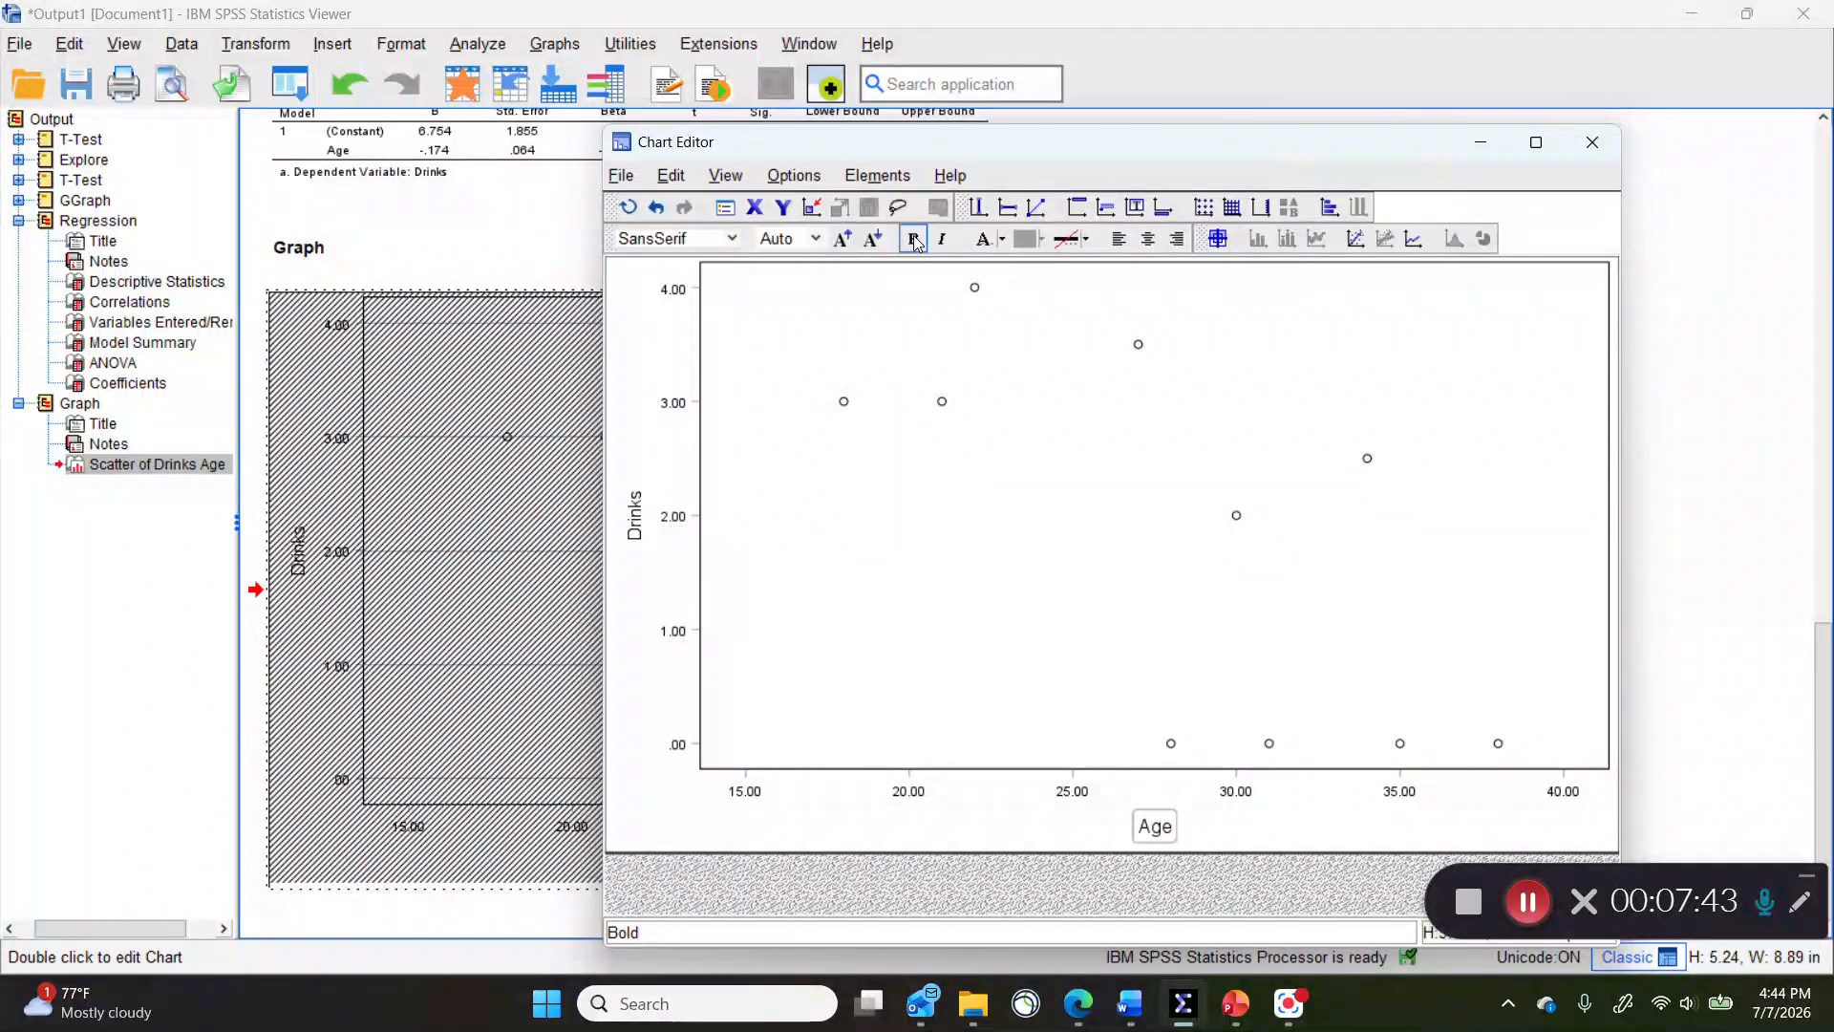
Change the scatterplot's Y axis title to "Sodas per Day"
click(638, 528)
click(642, 521)
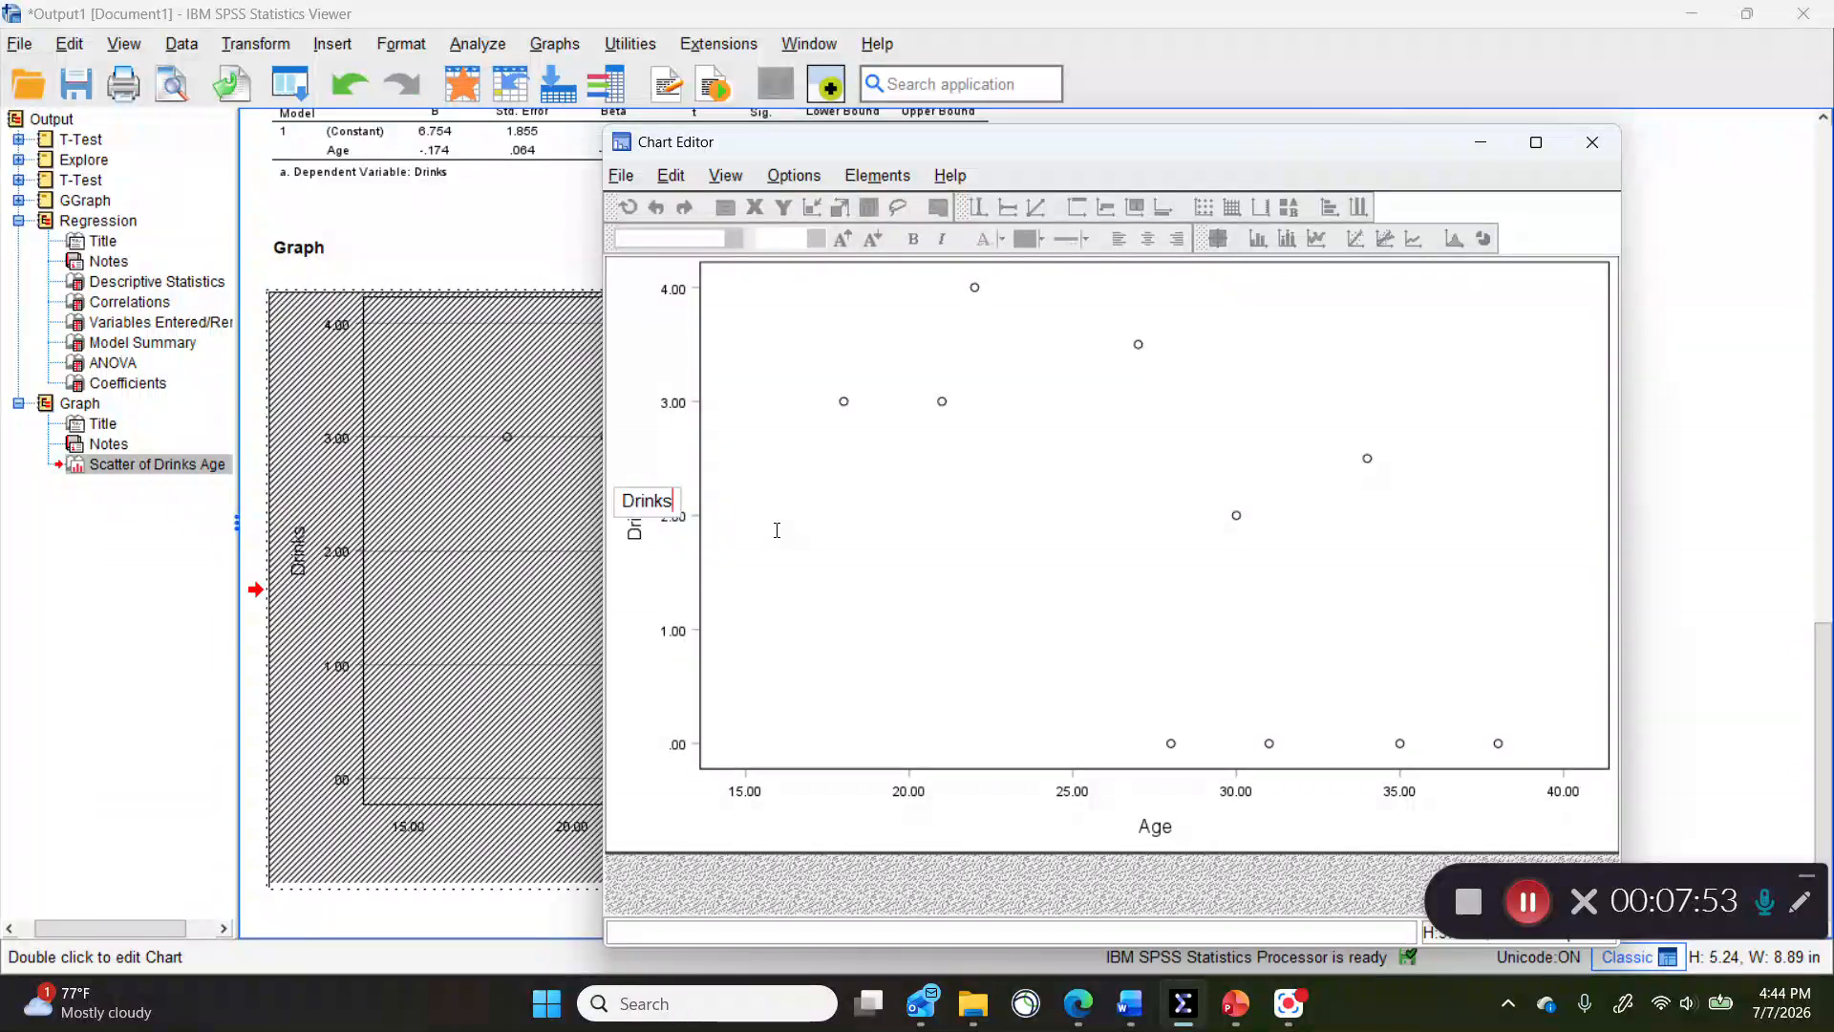
text(per Day)
key(Home)
text(Soda)
key(Delete)
key(Delete)
key(Delete)
key(Delete)
key(Delete)
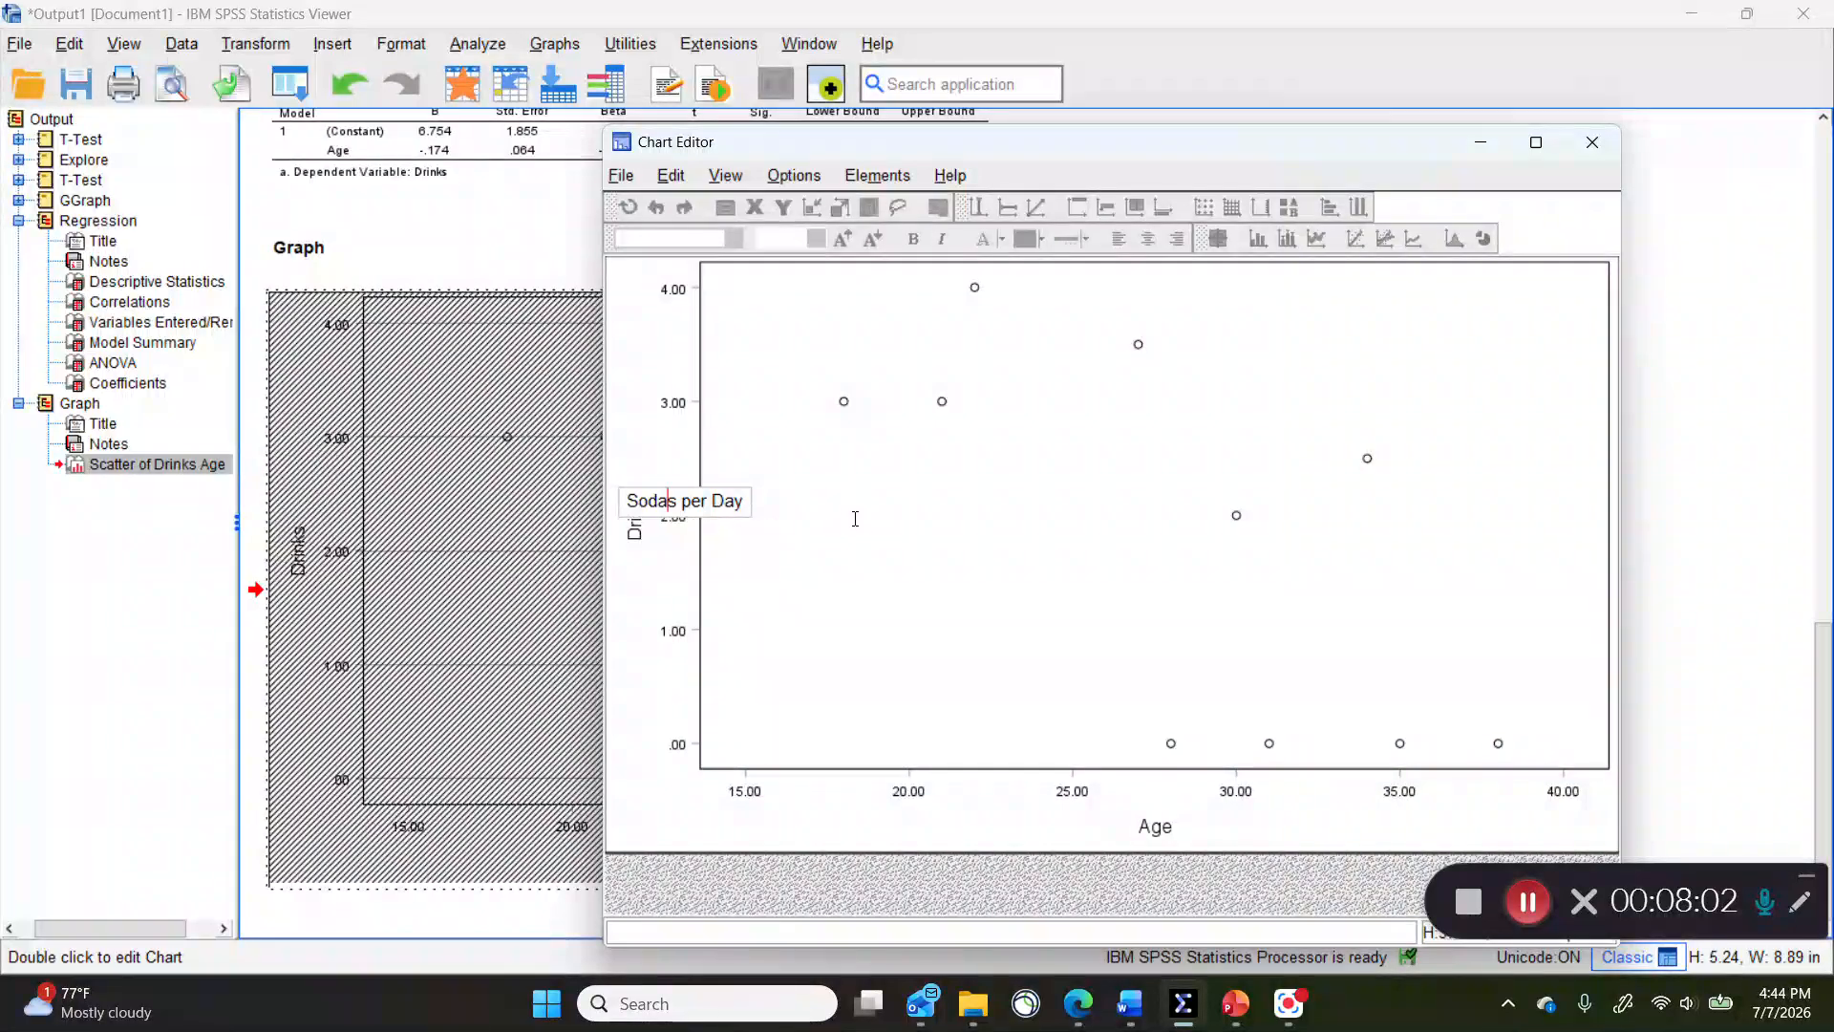
click(1084, 475)
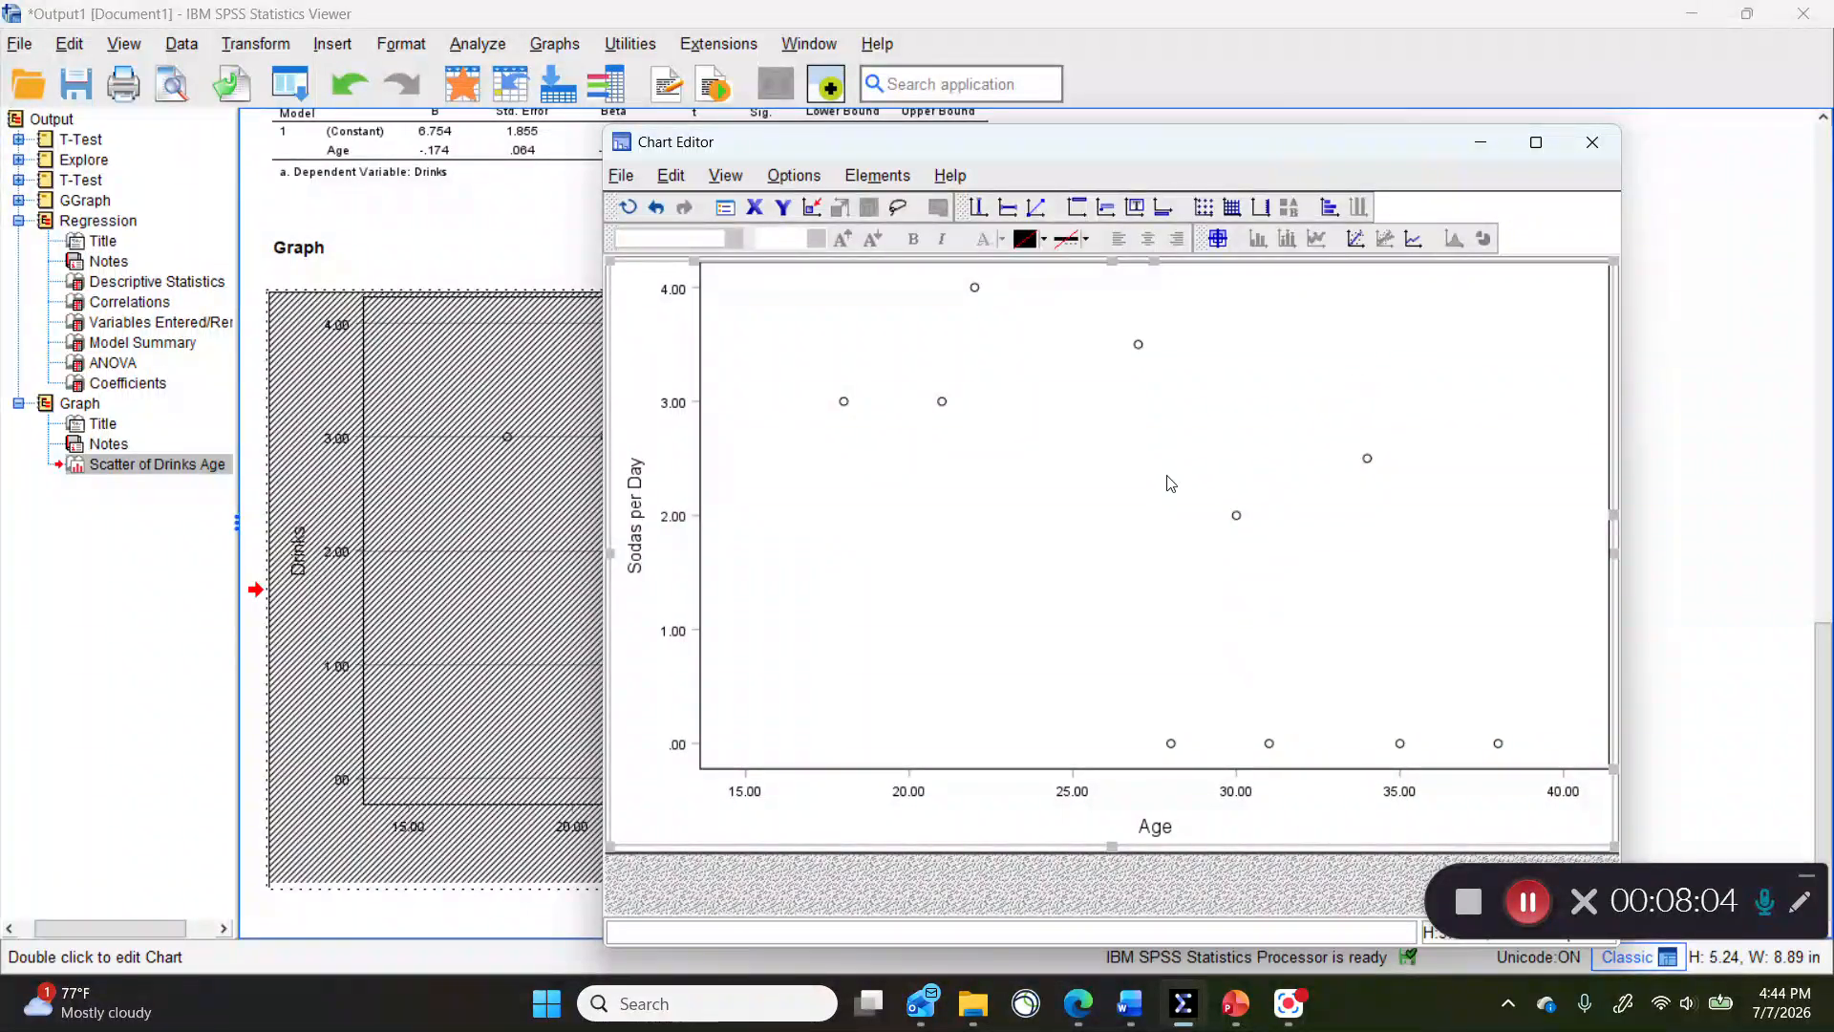
Add a linear fit line with its equation label to the scatterplot and finish editing the chart
click(1355, 238)
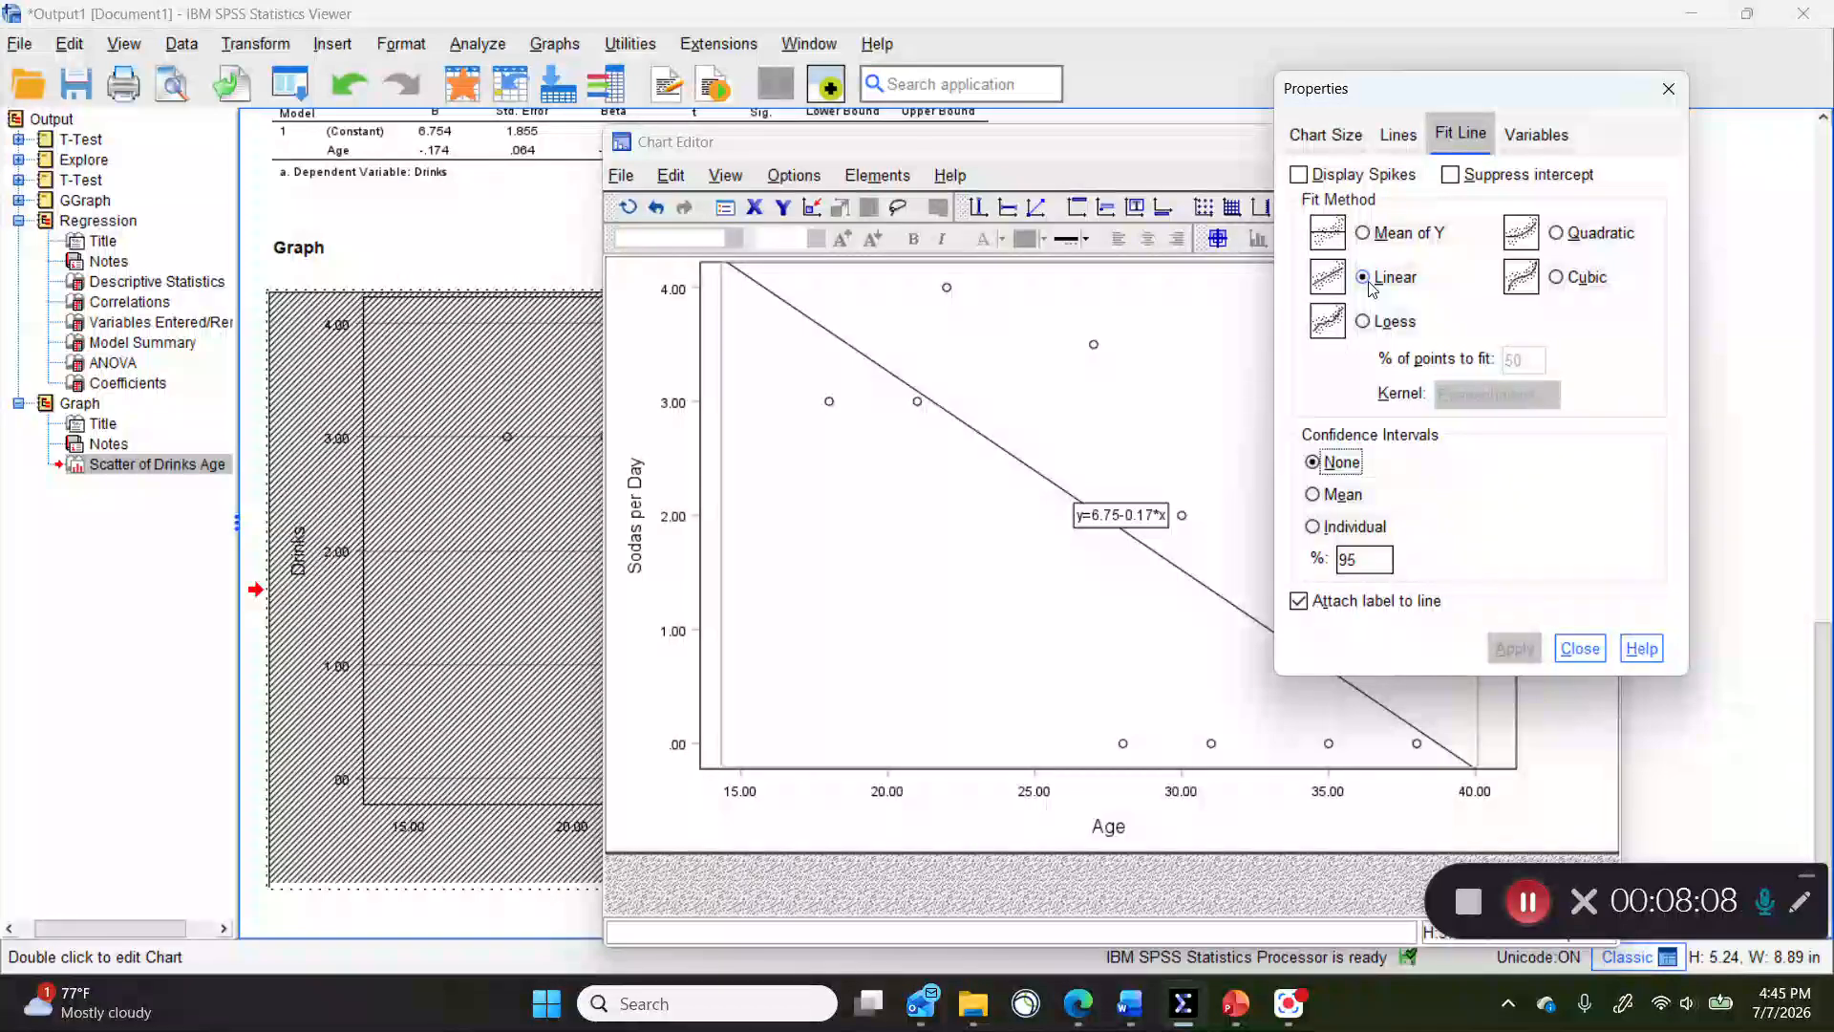
click(1581, 648)
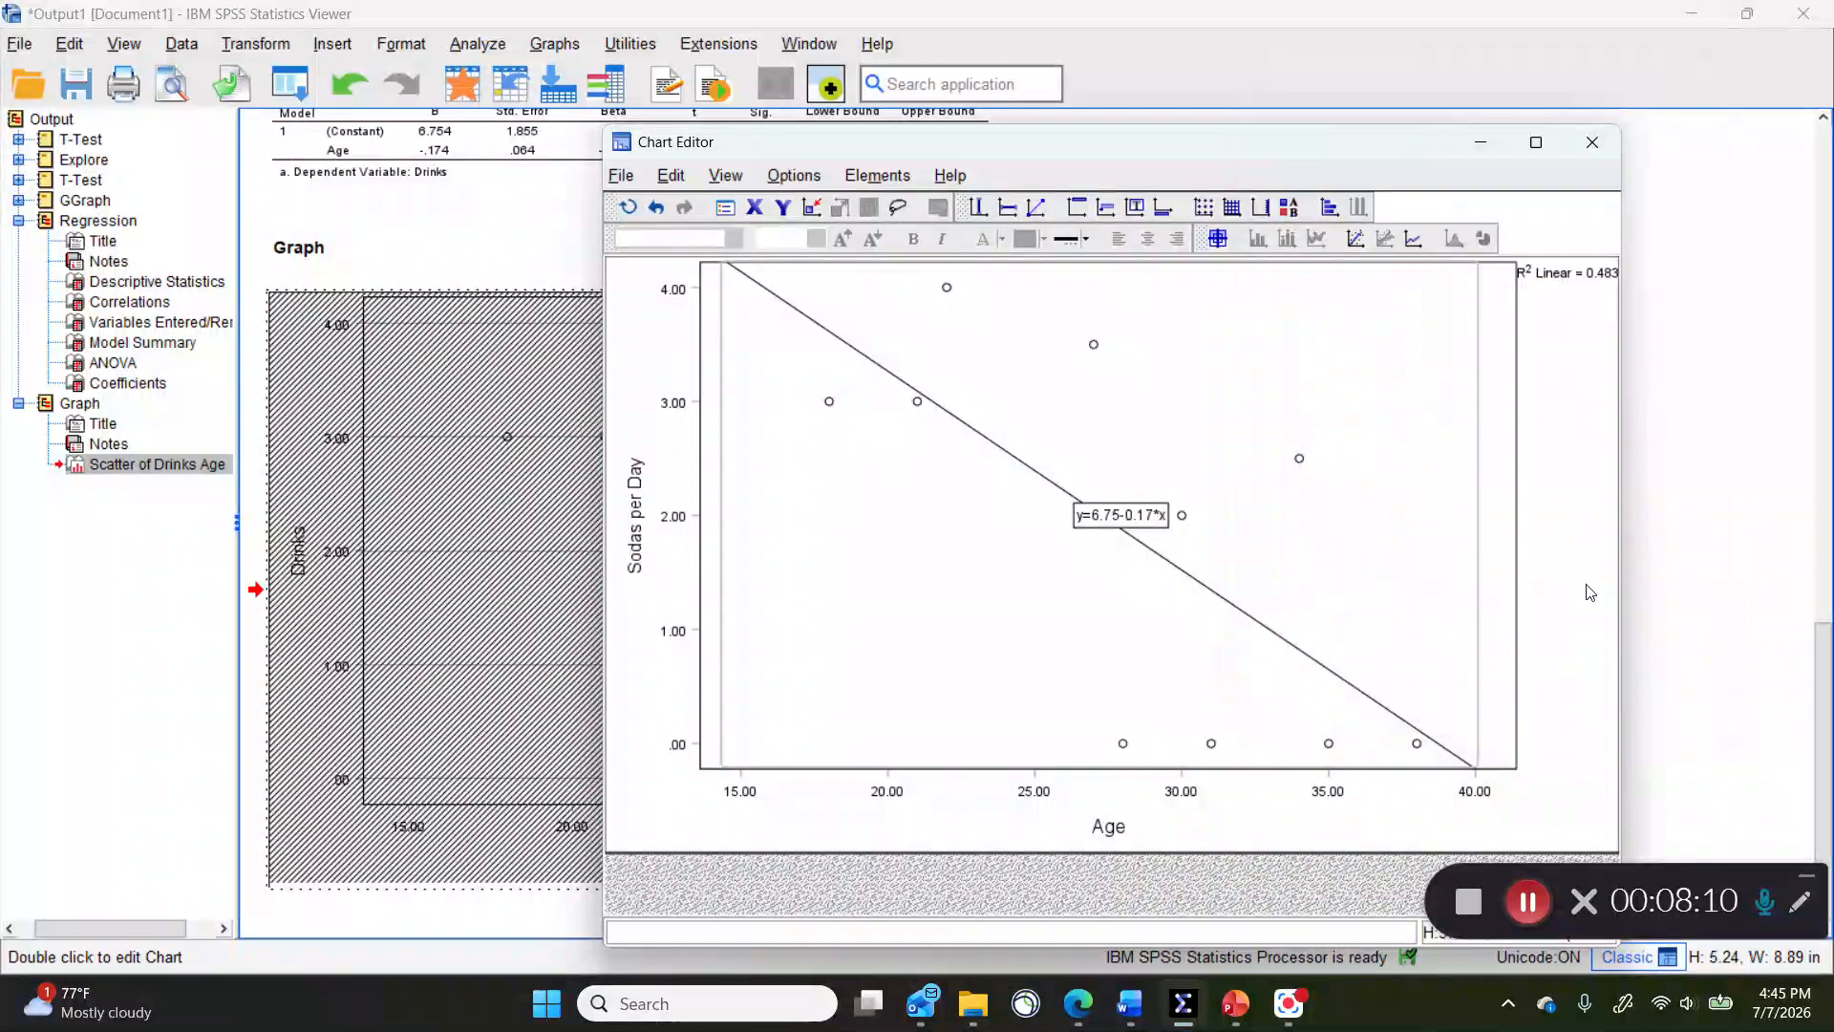
click(1593, 143)
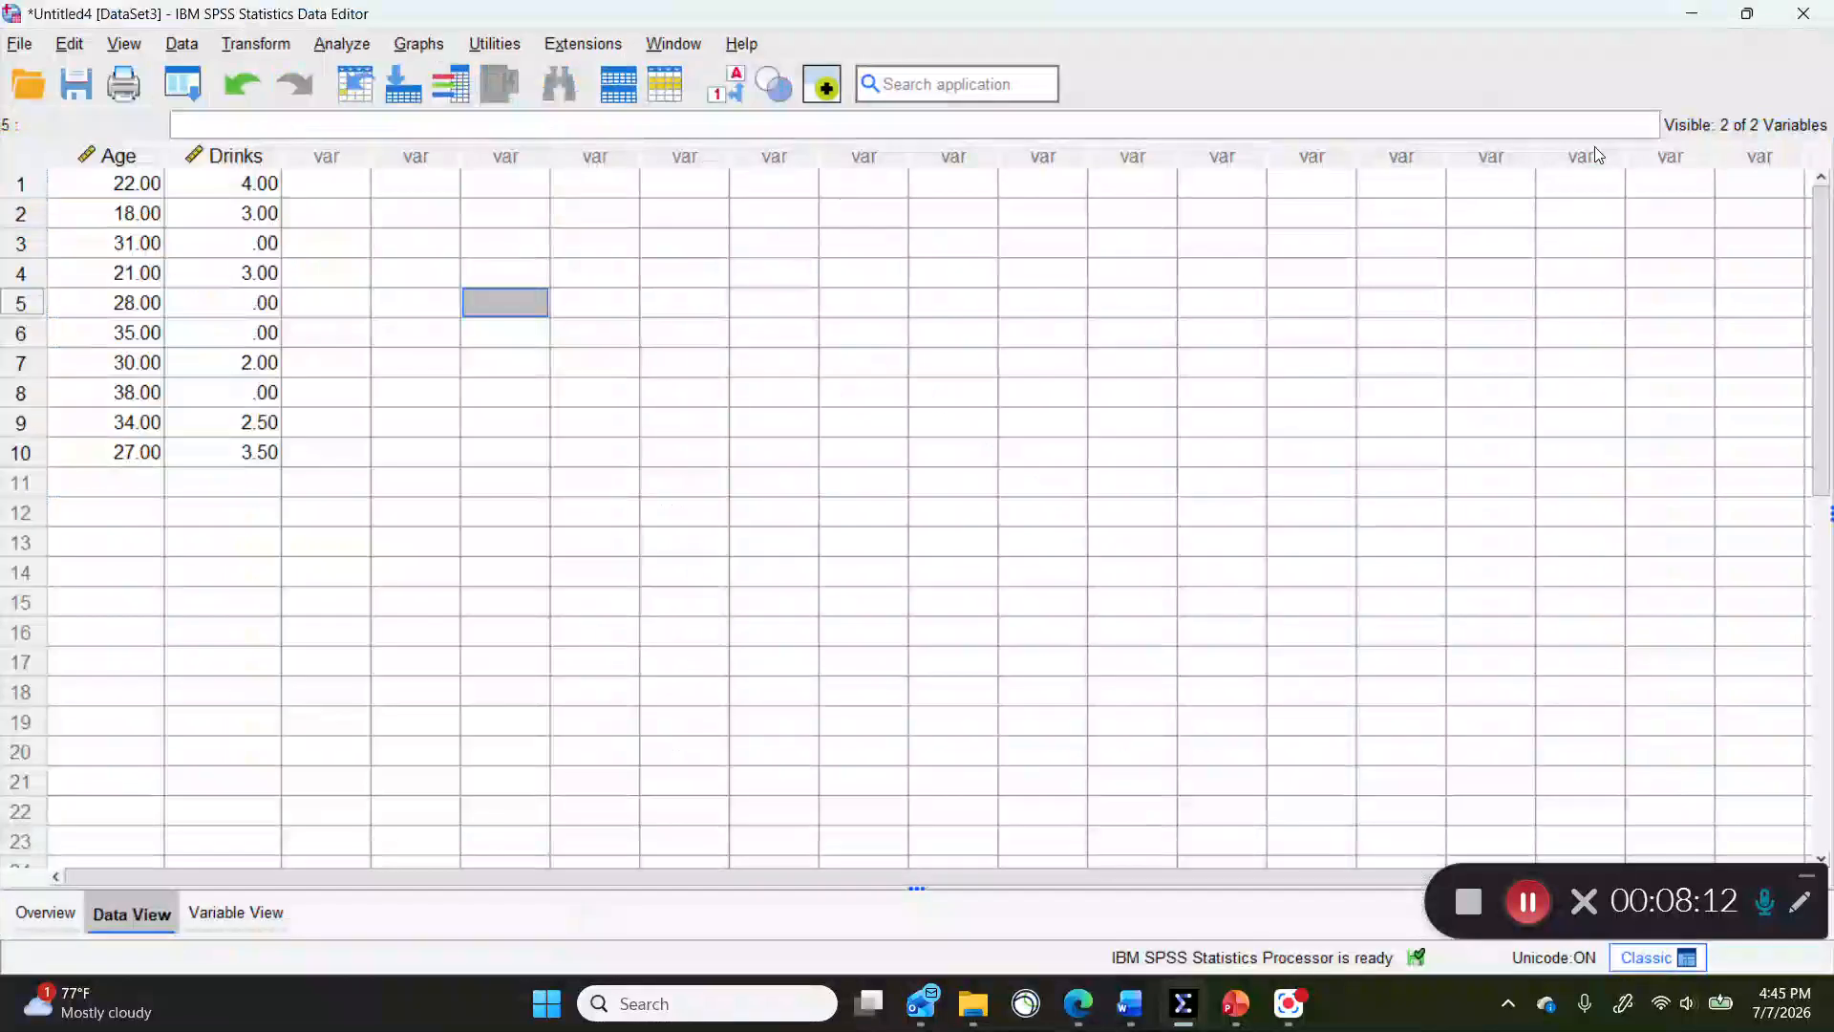
Return to the output window and compare the fit line's equation in the scatterplot with the Coefficients table
mouse_move(1183, 1012)
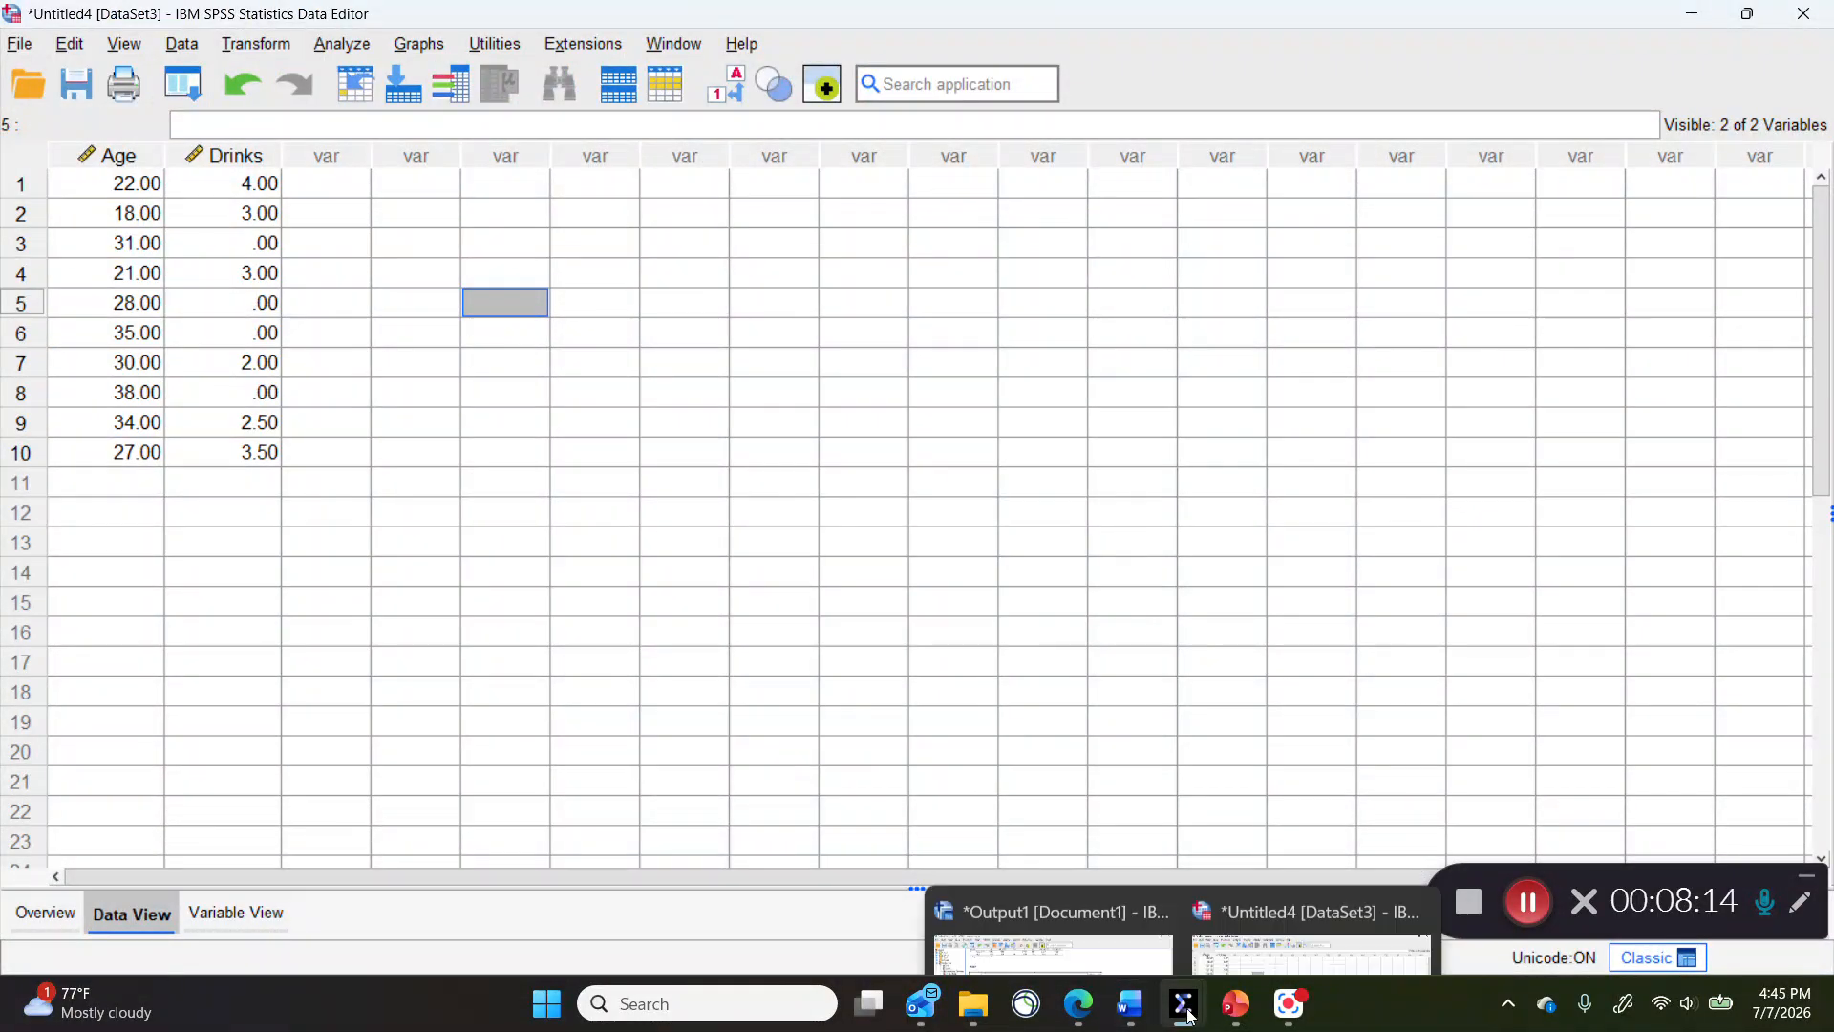
click(1105, 920)
click(1466, 629)
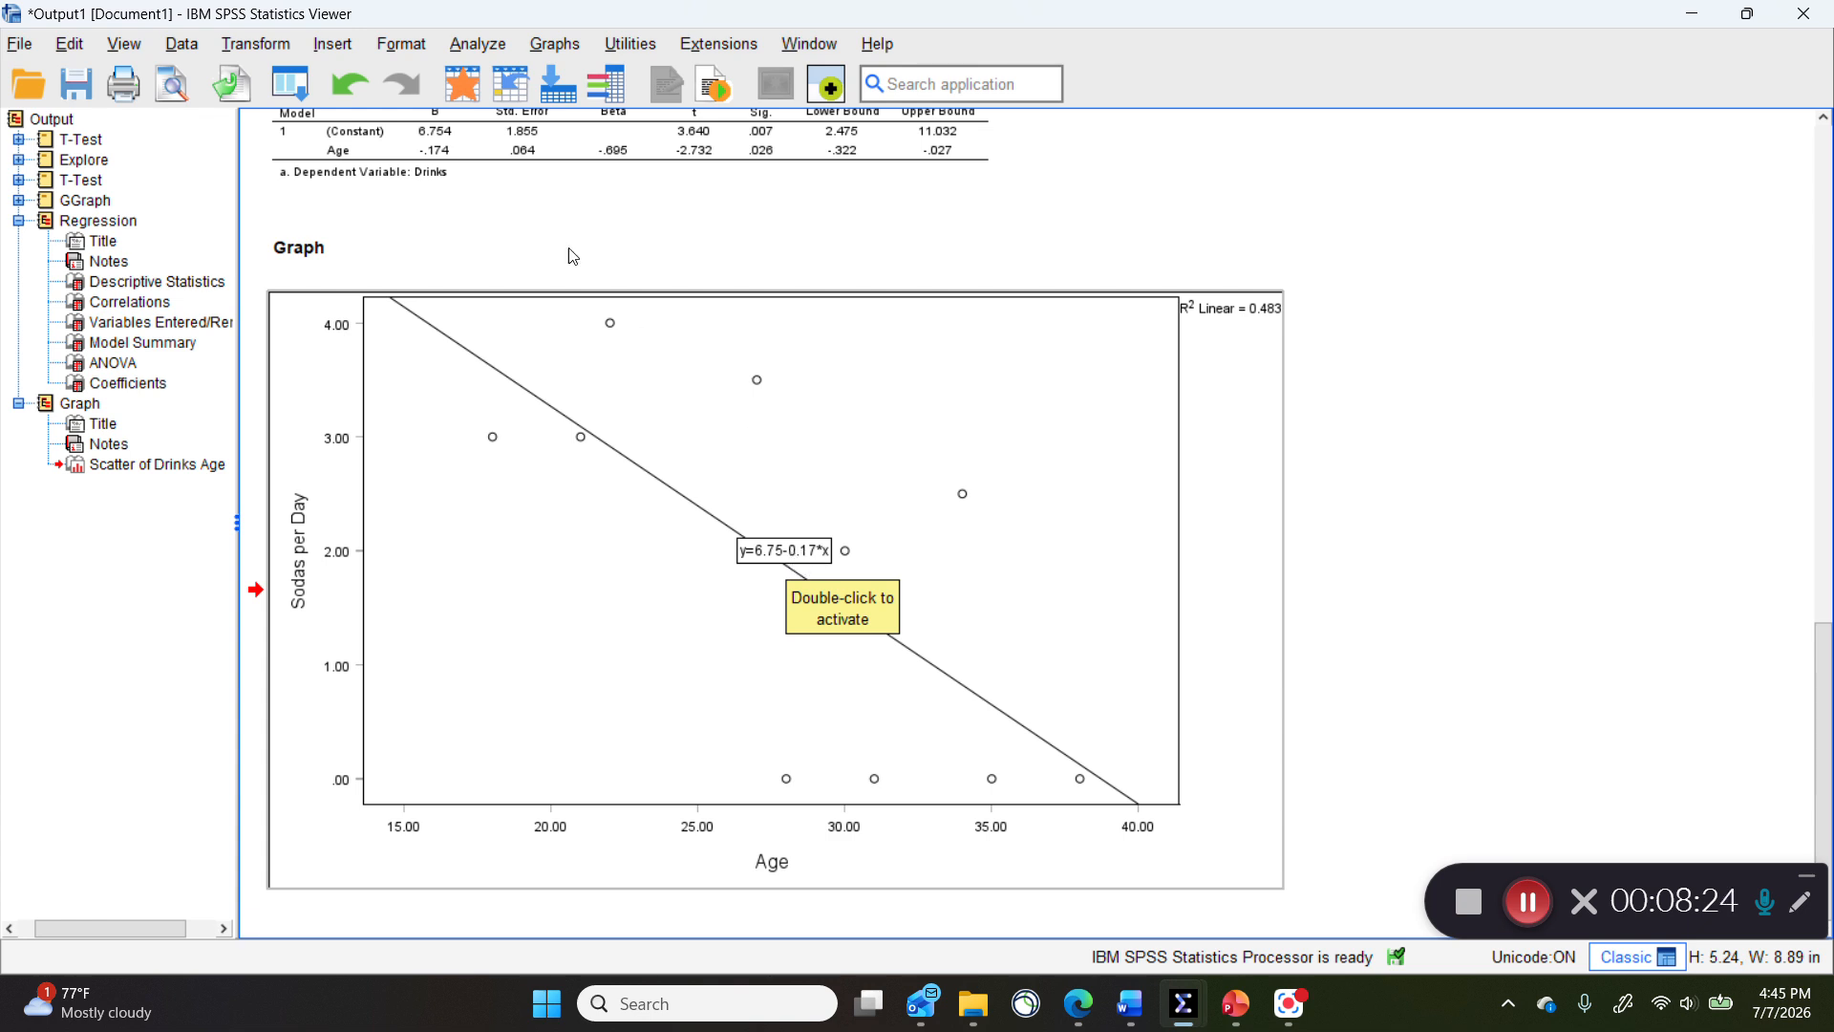
click(478, 207)
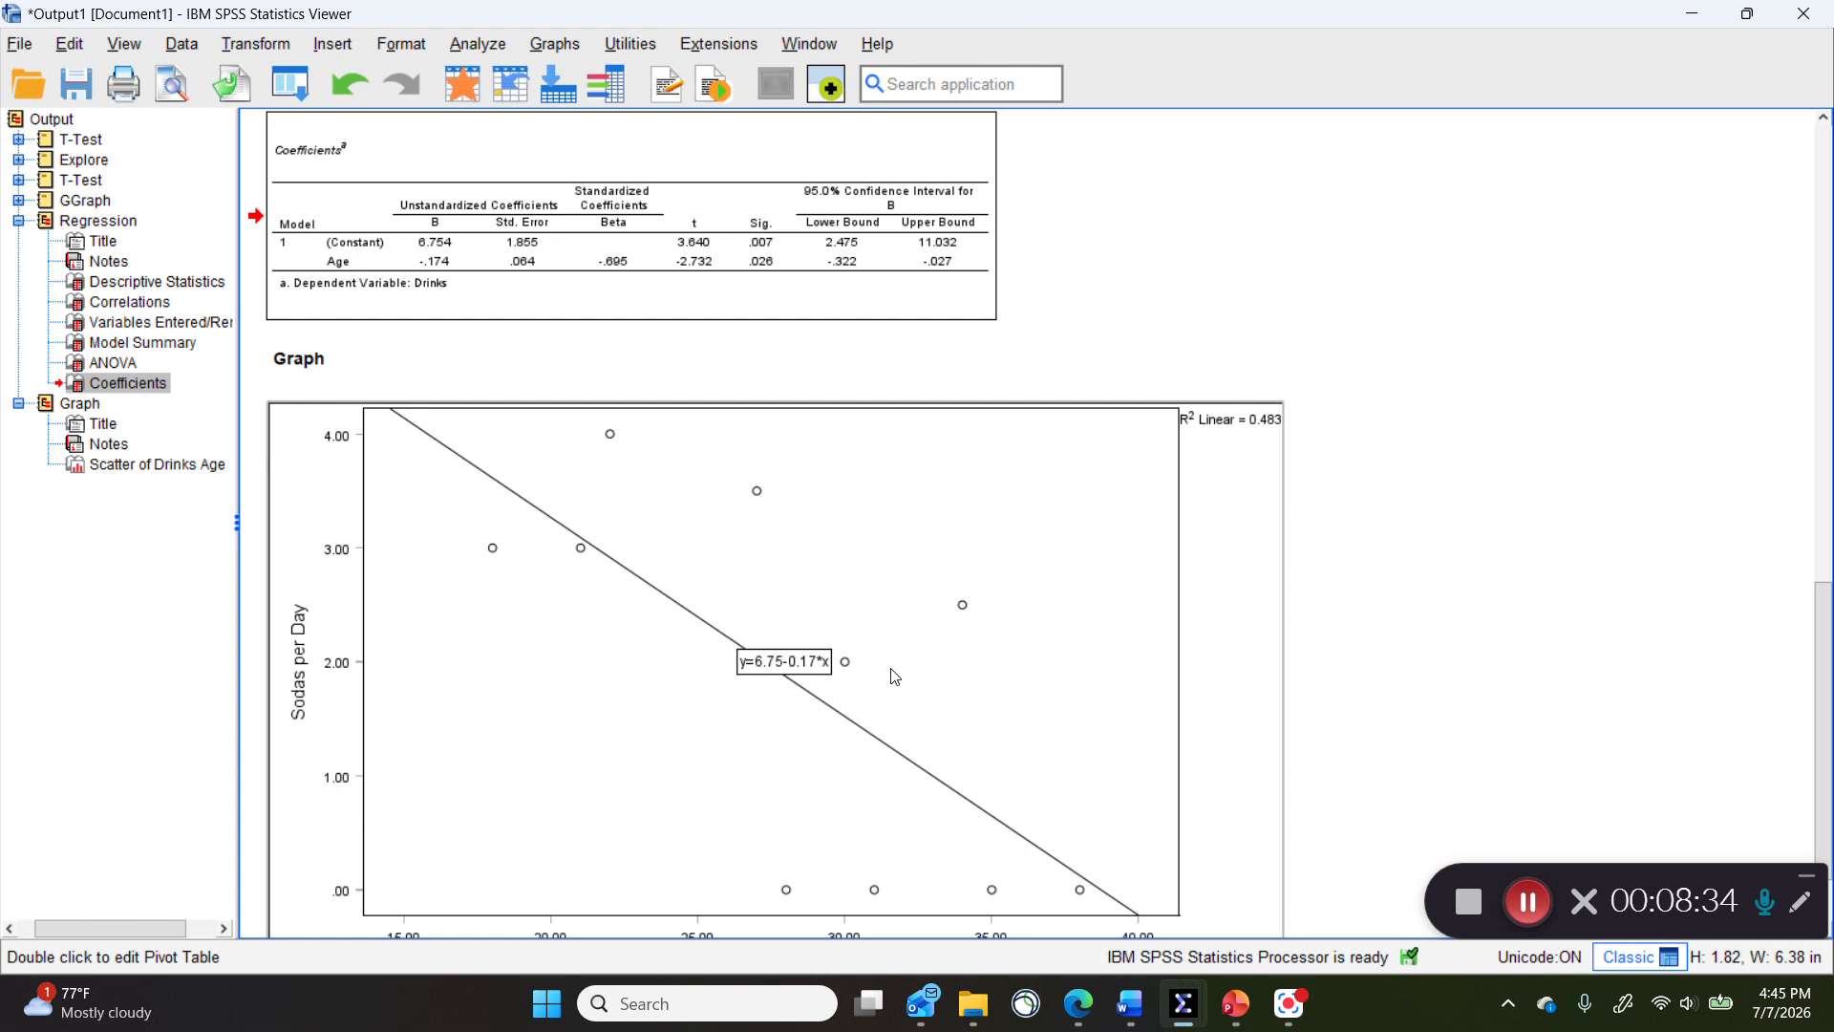
Switch to the Word document and review the example write-up's opening sentences and its reference to Figure 1
scroll(1023, 752, down, 2)
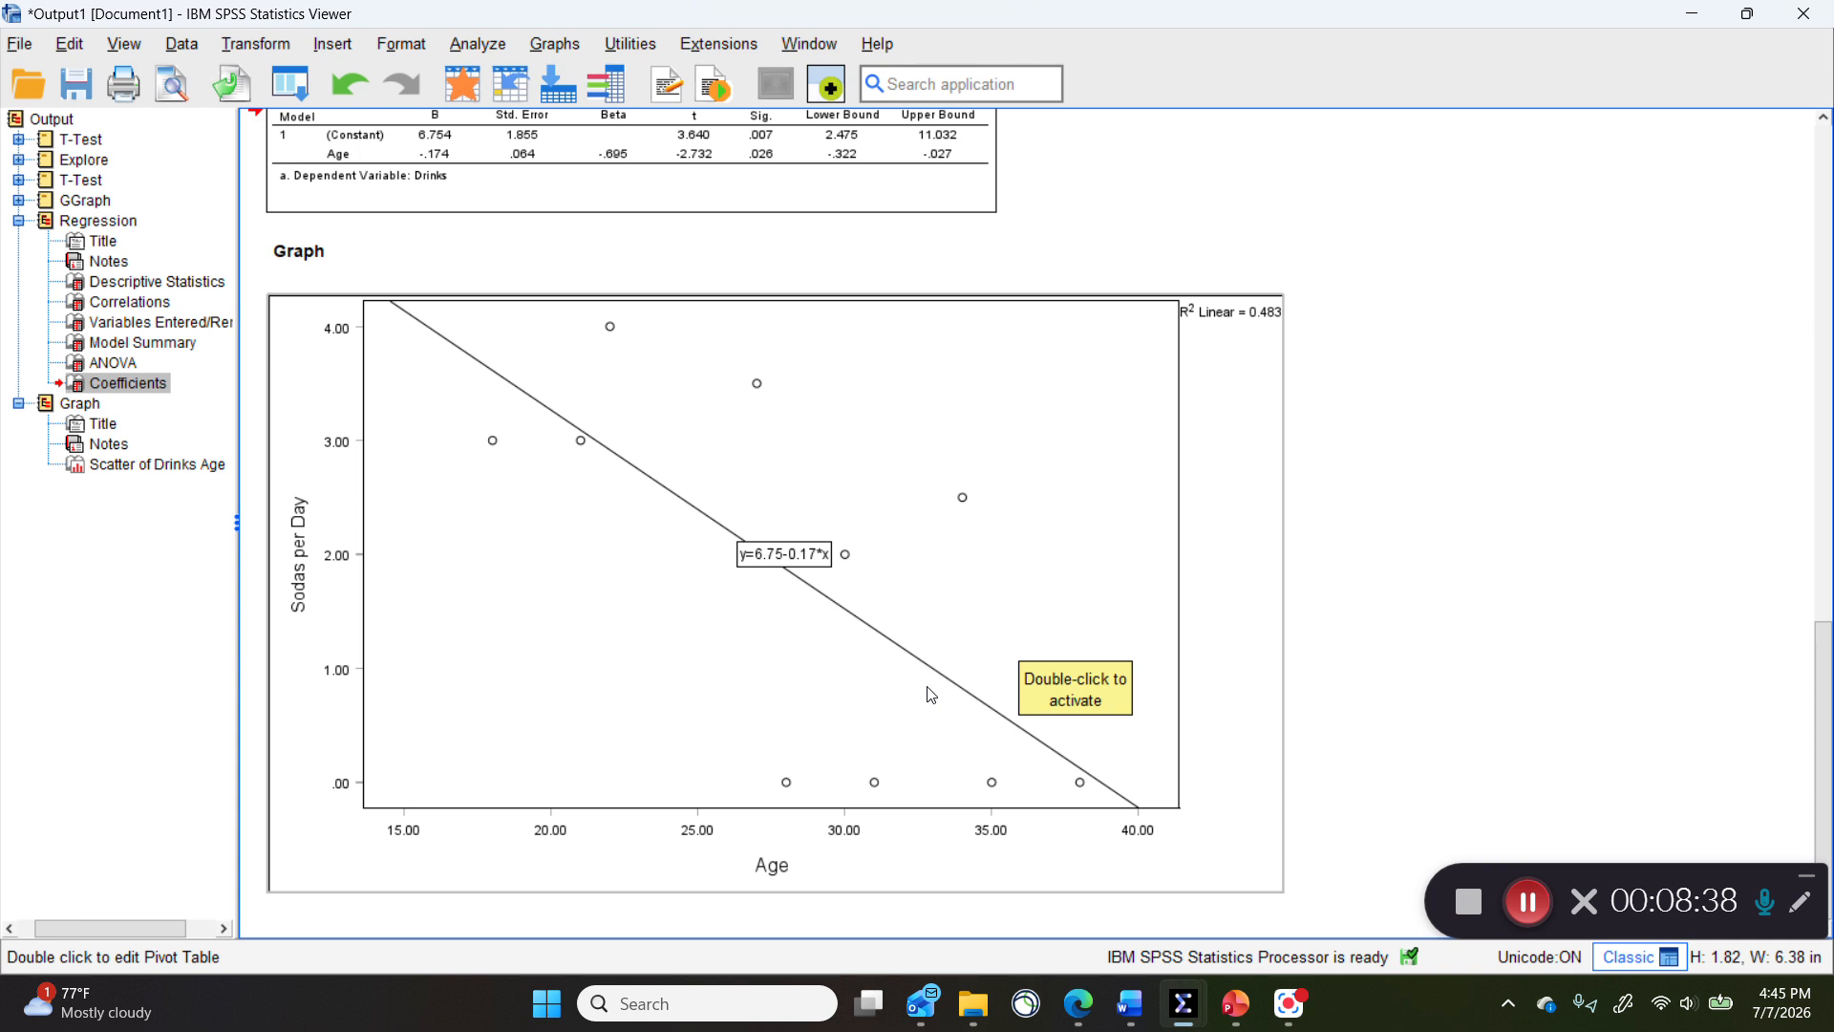
click(1129, 1008)
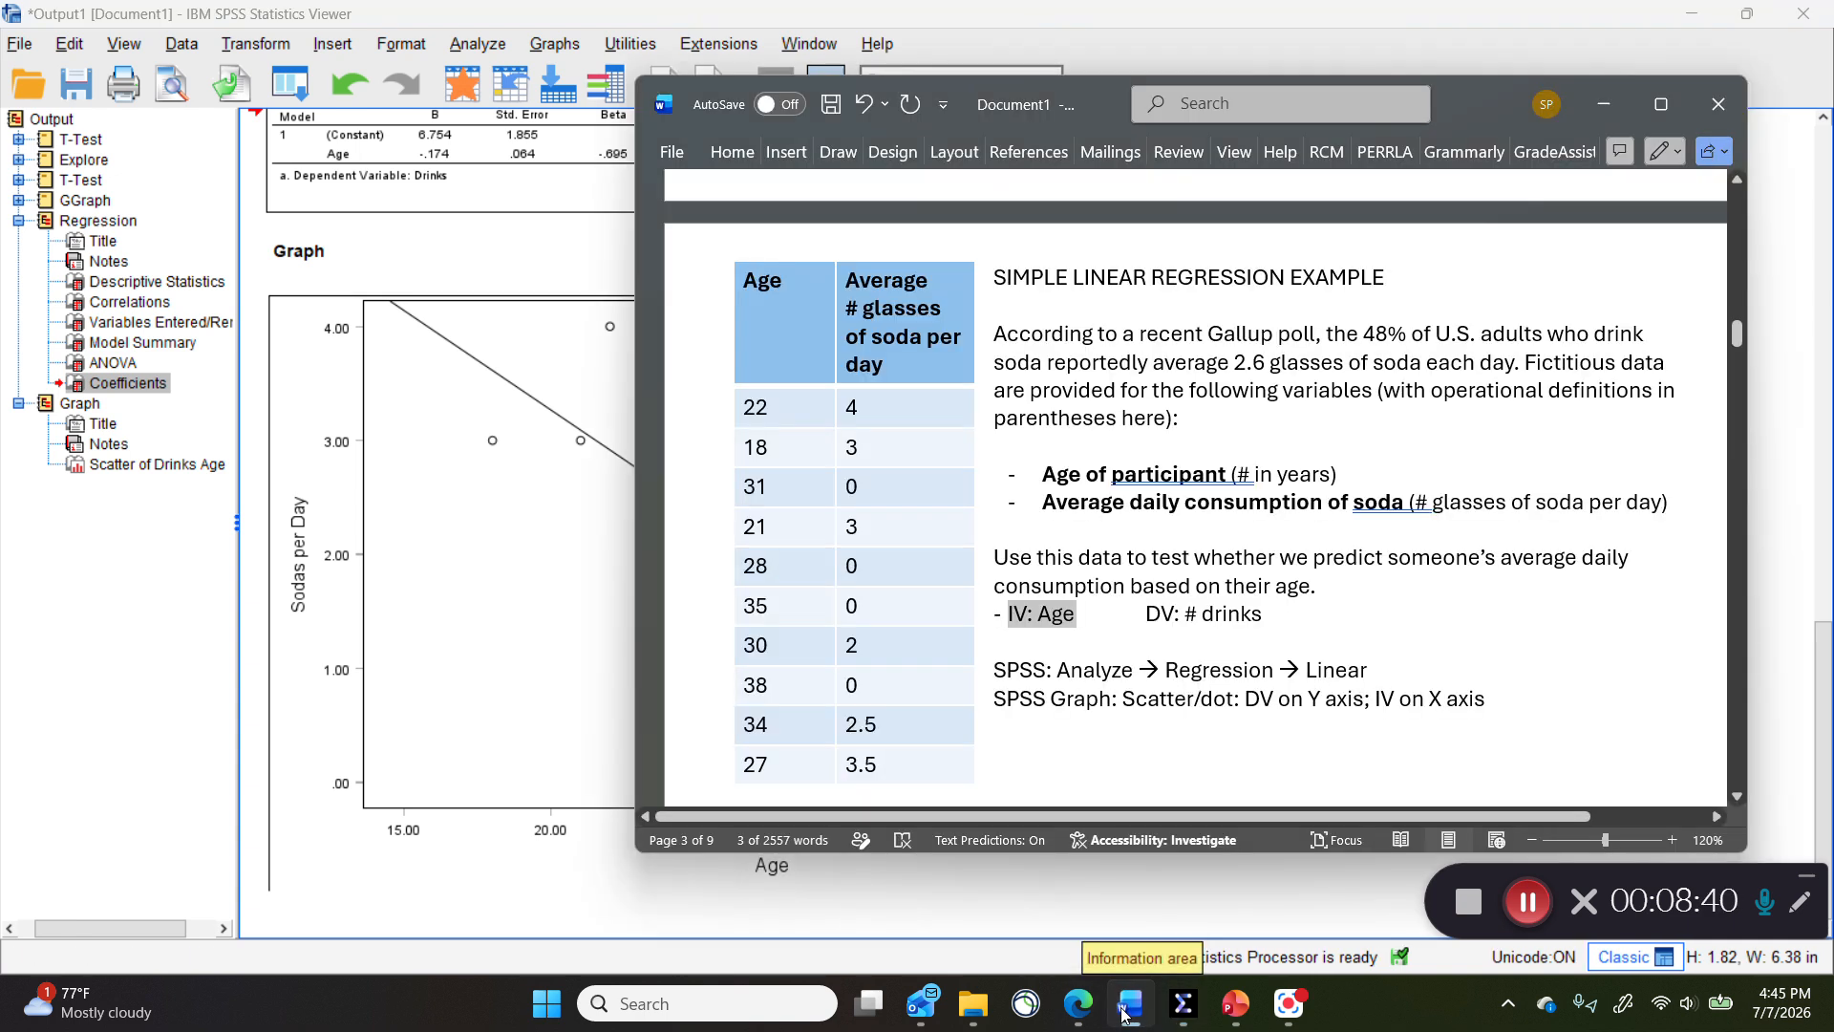
scroll(1224, 671, down, 6)
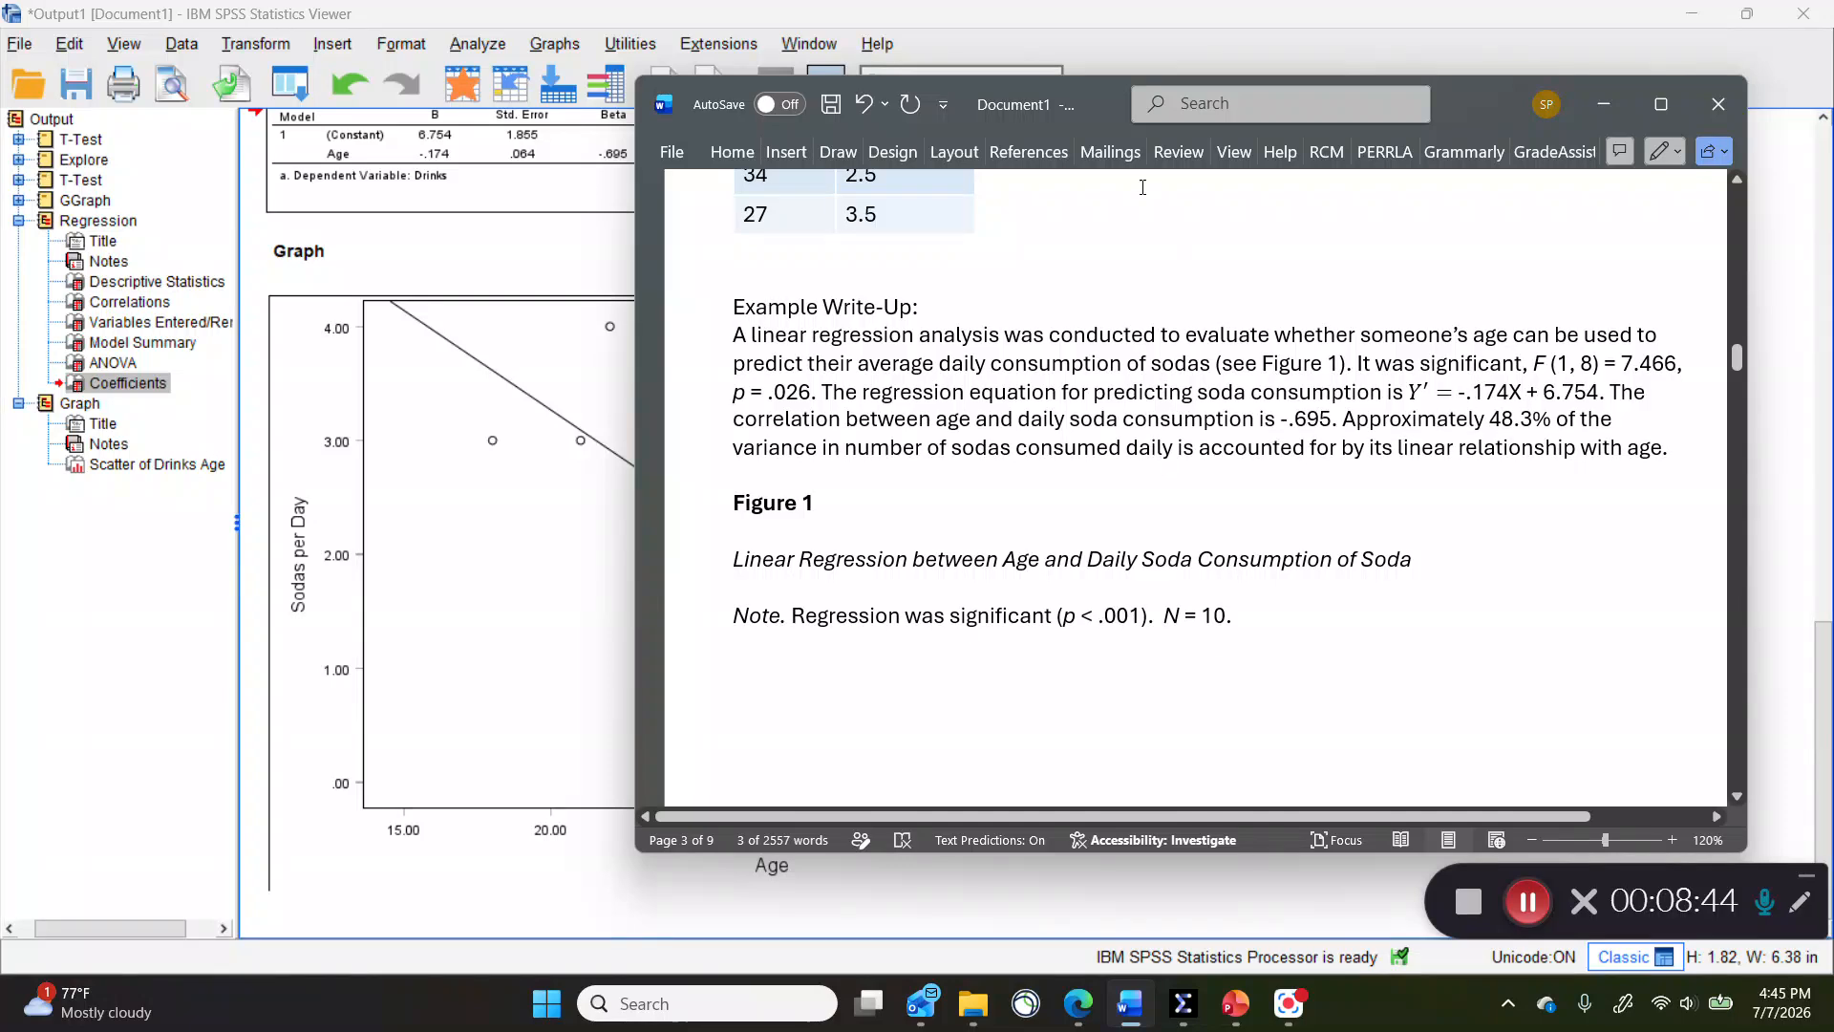
drag(1023, 88, 1020, 218)
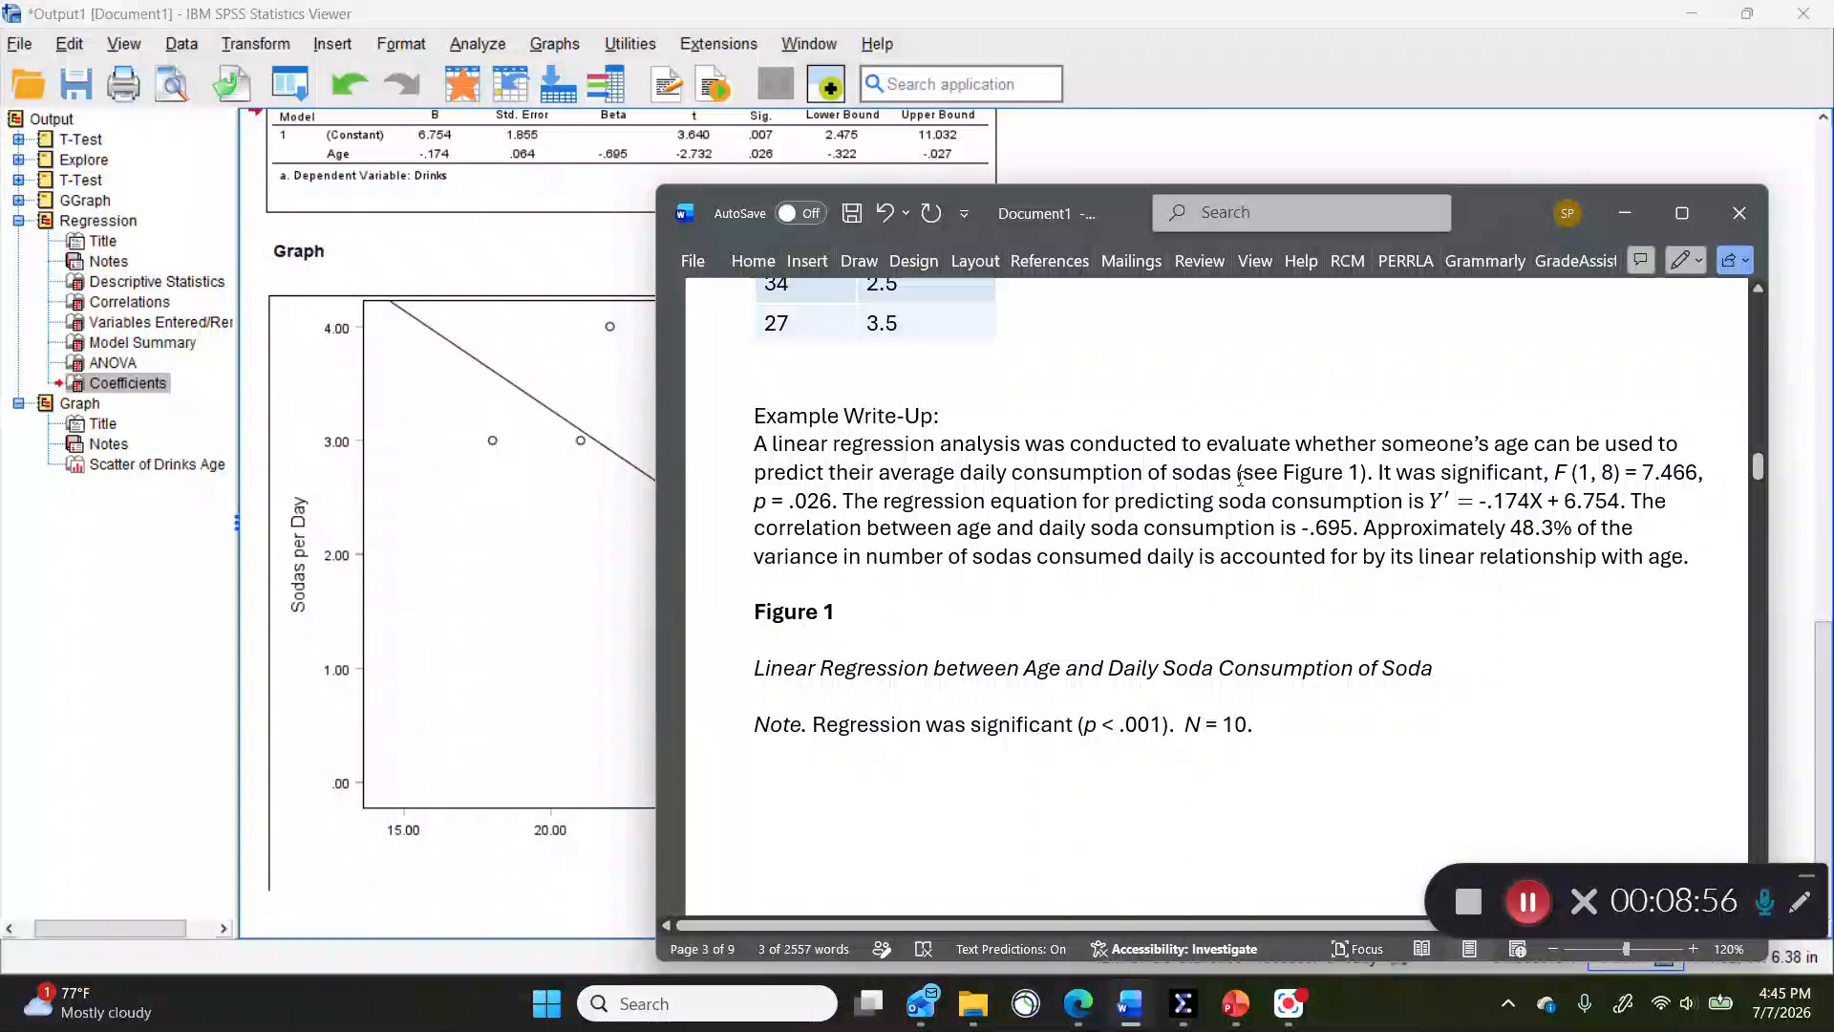
drag(1229, 477, 1377, 475)
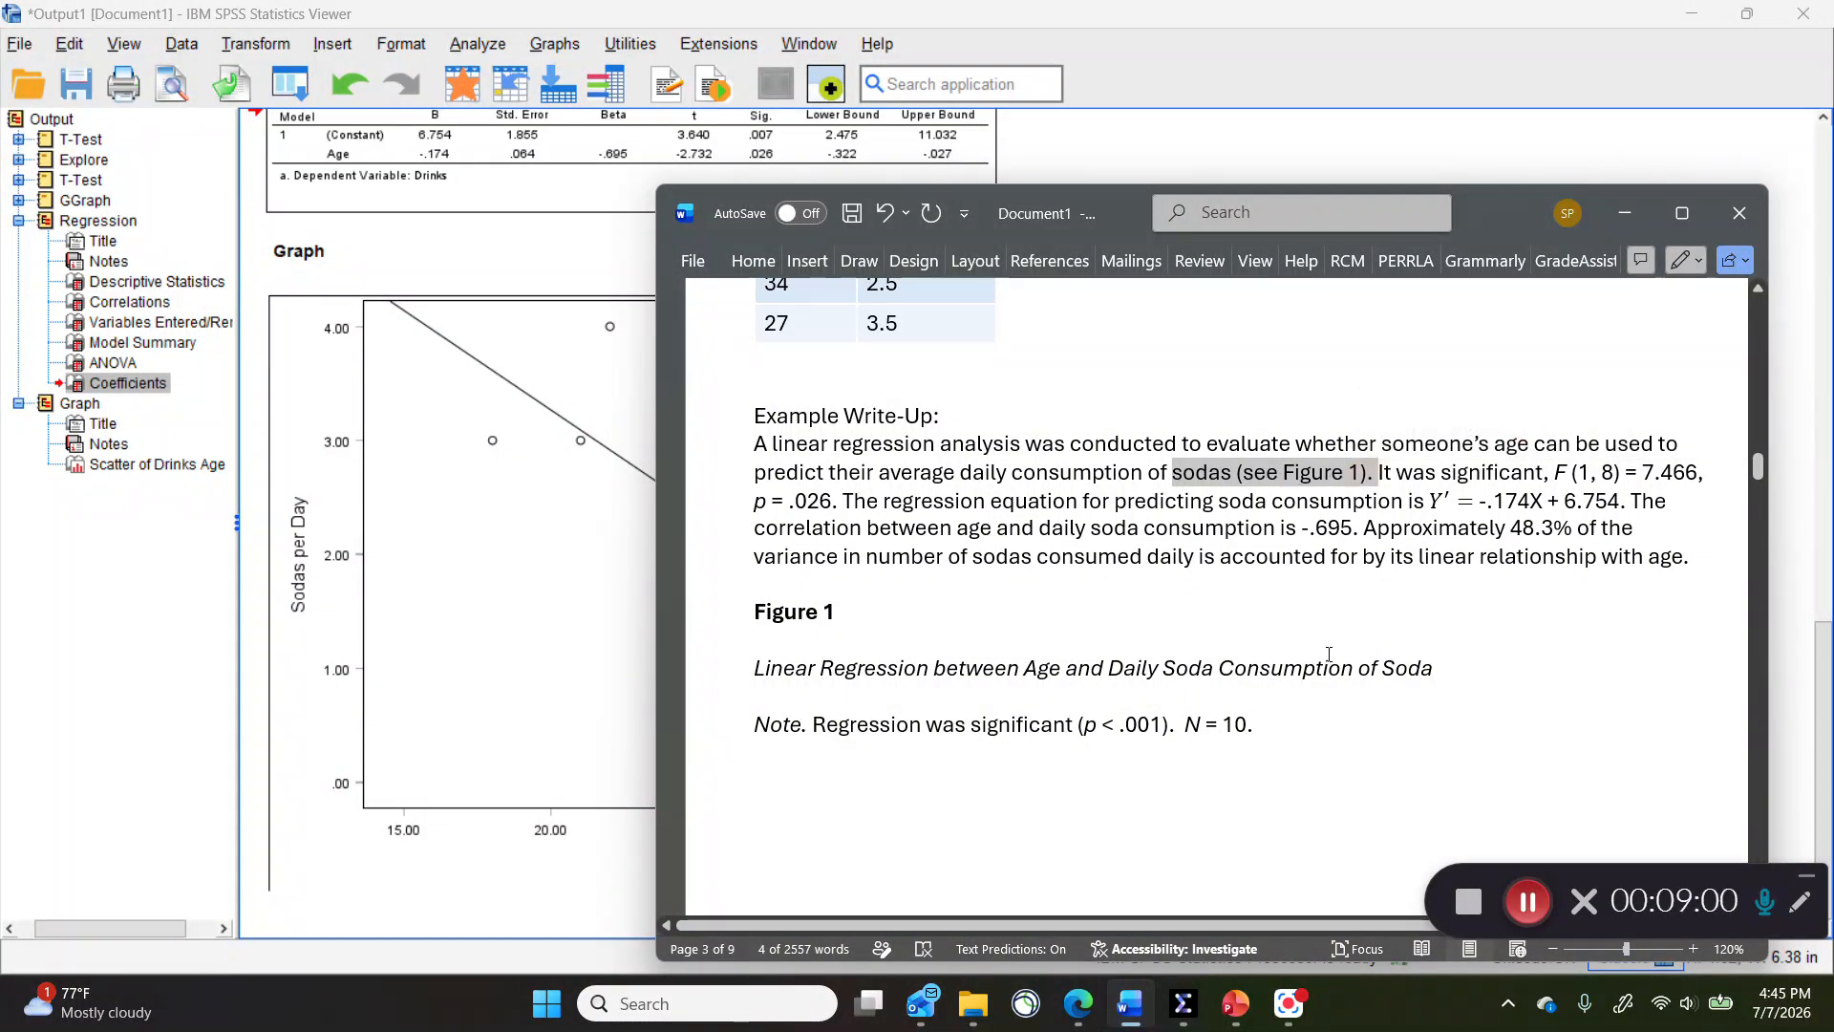
click(1360, 583)
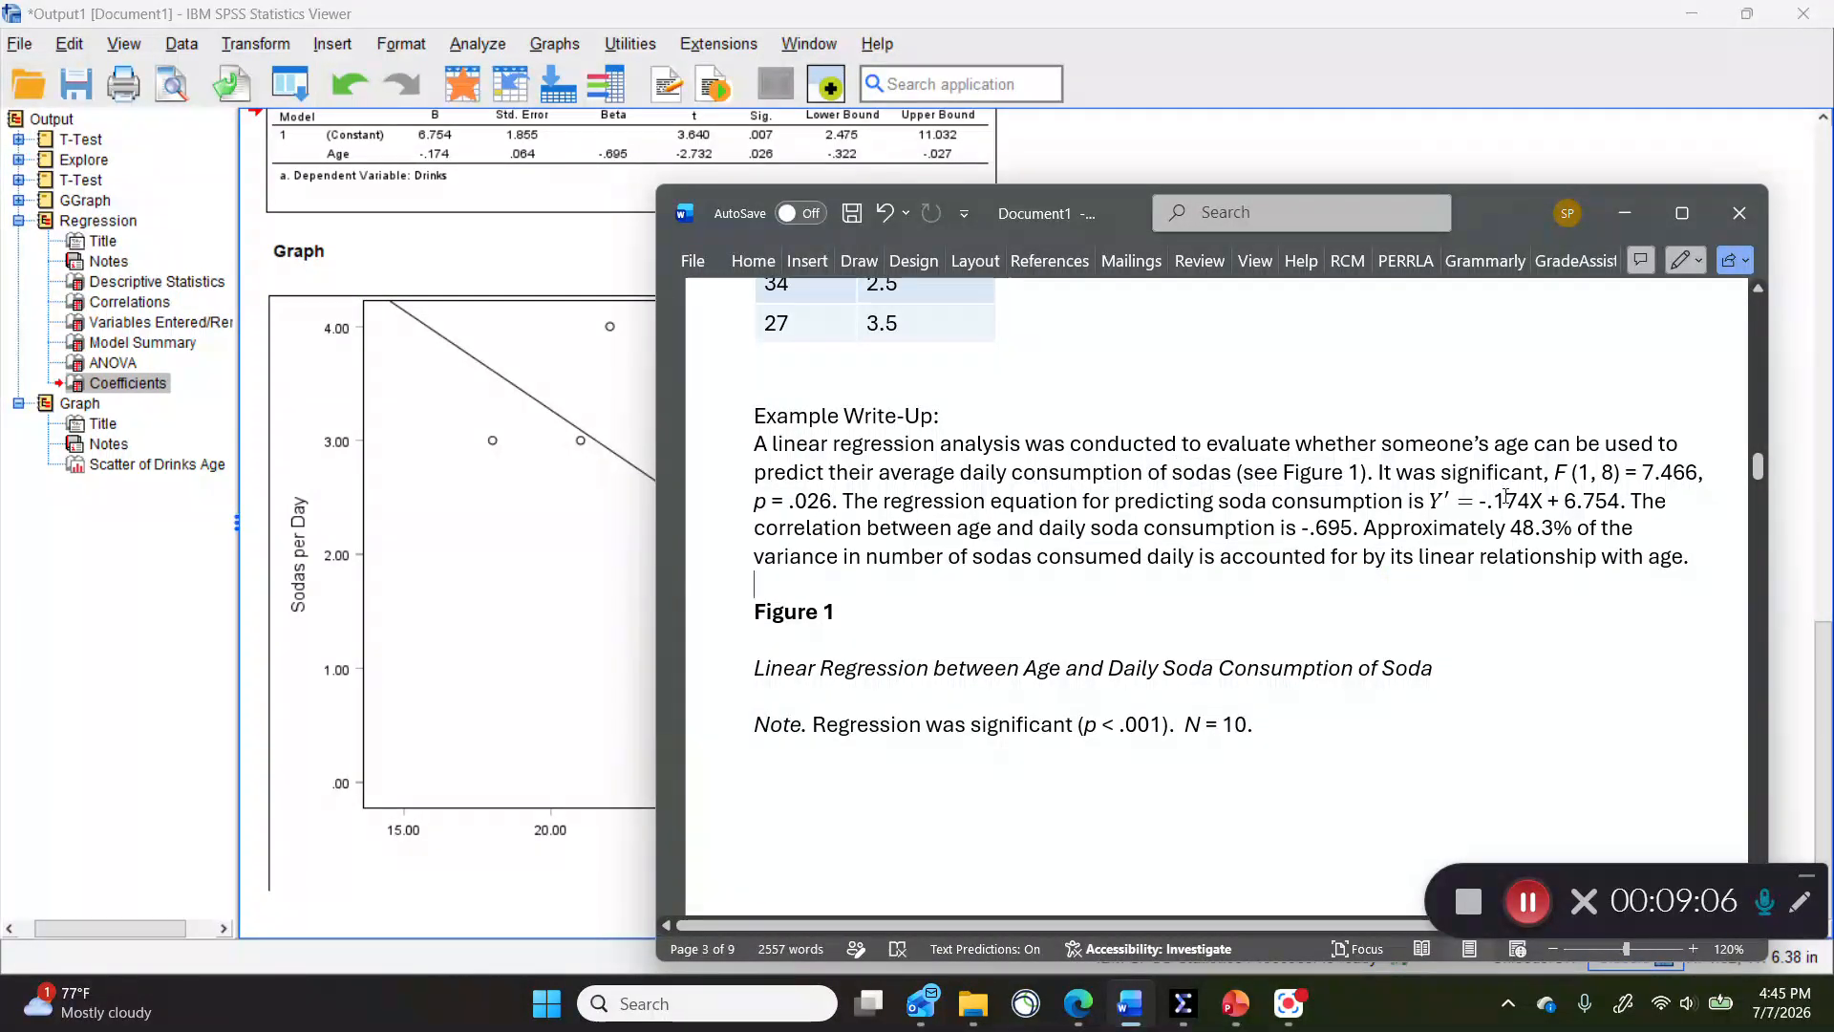
Round the F statistic in the example write-up to 7.47
drag(1555, 468, 839, 506)
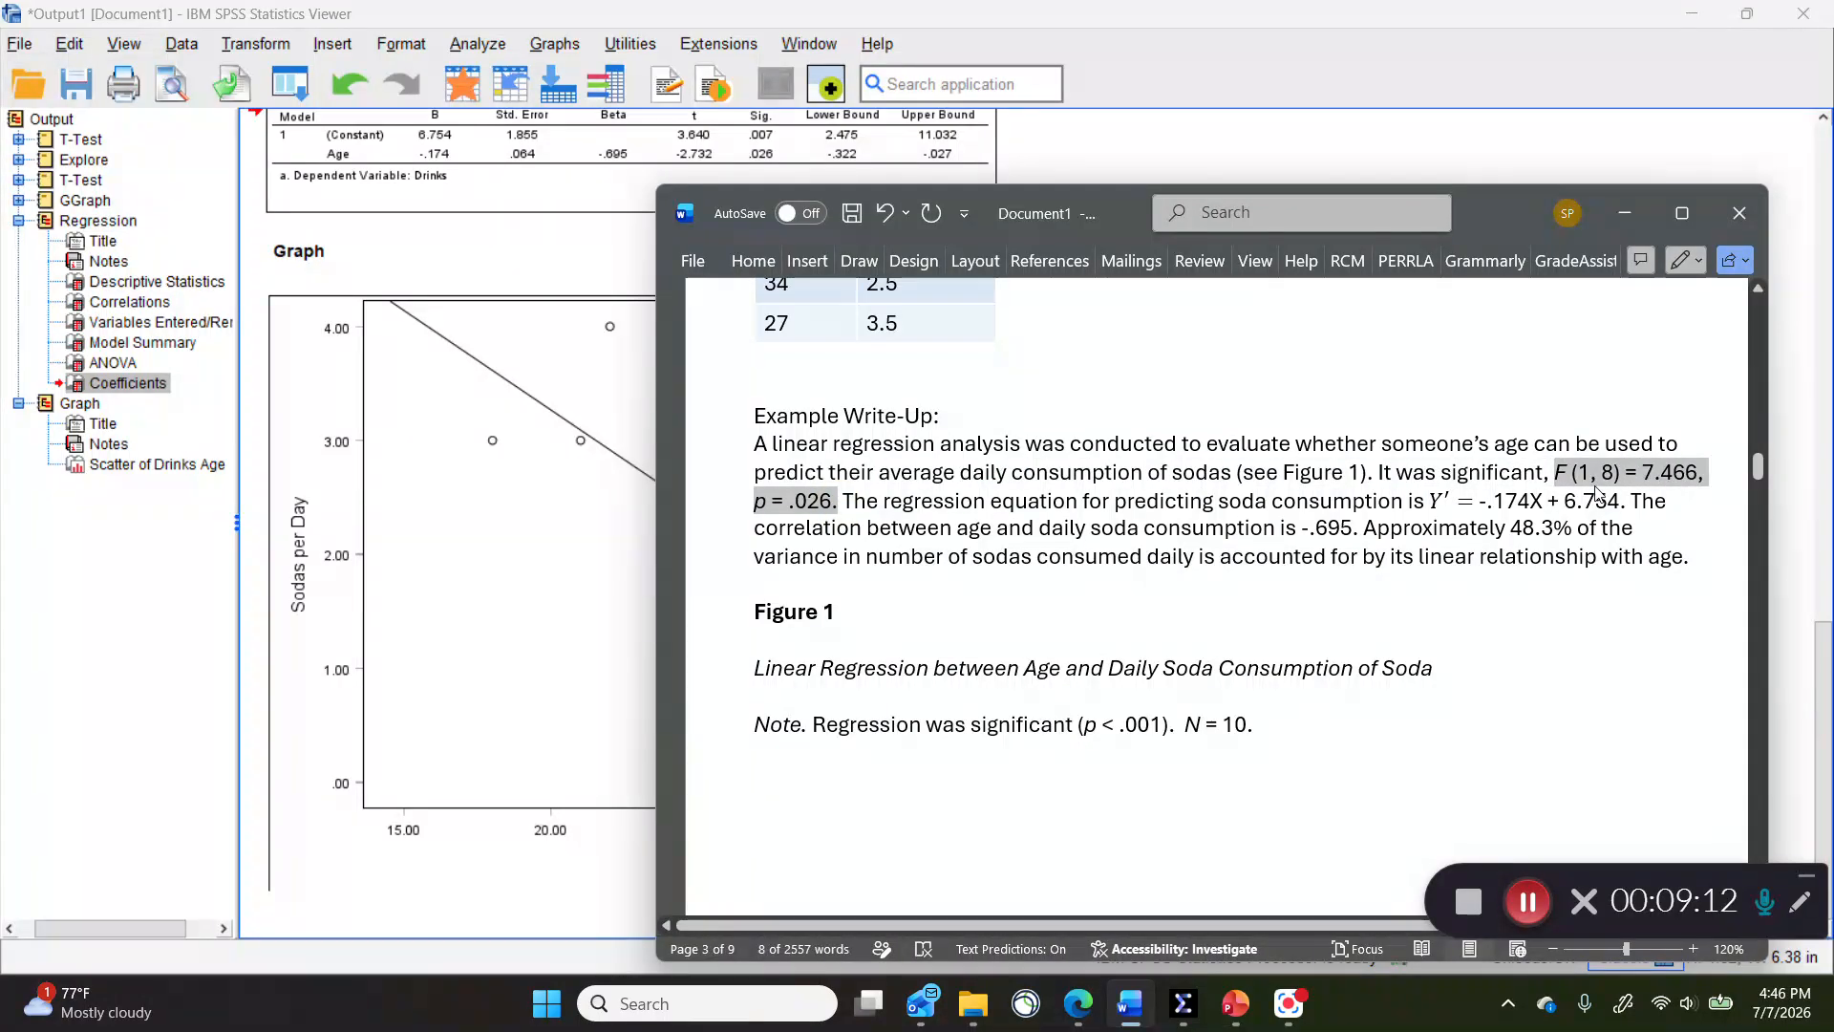
click(1684, 472)
click(1672, 469)
text(7)
key(Delete)
key(Delete)
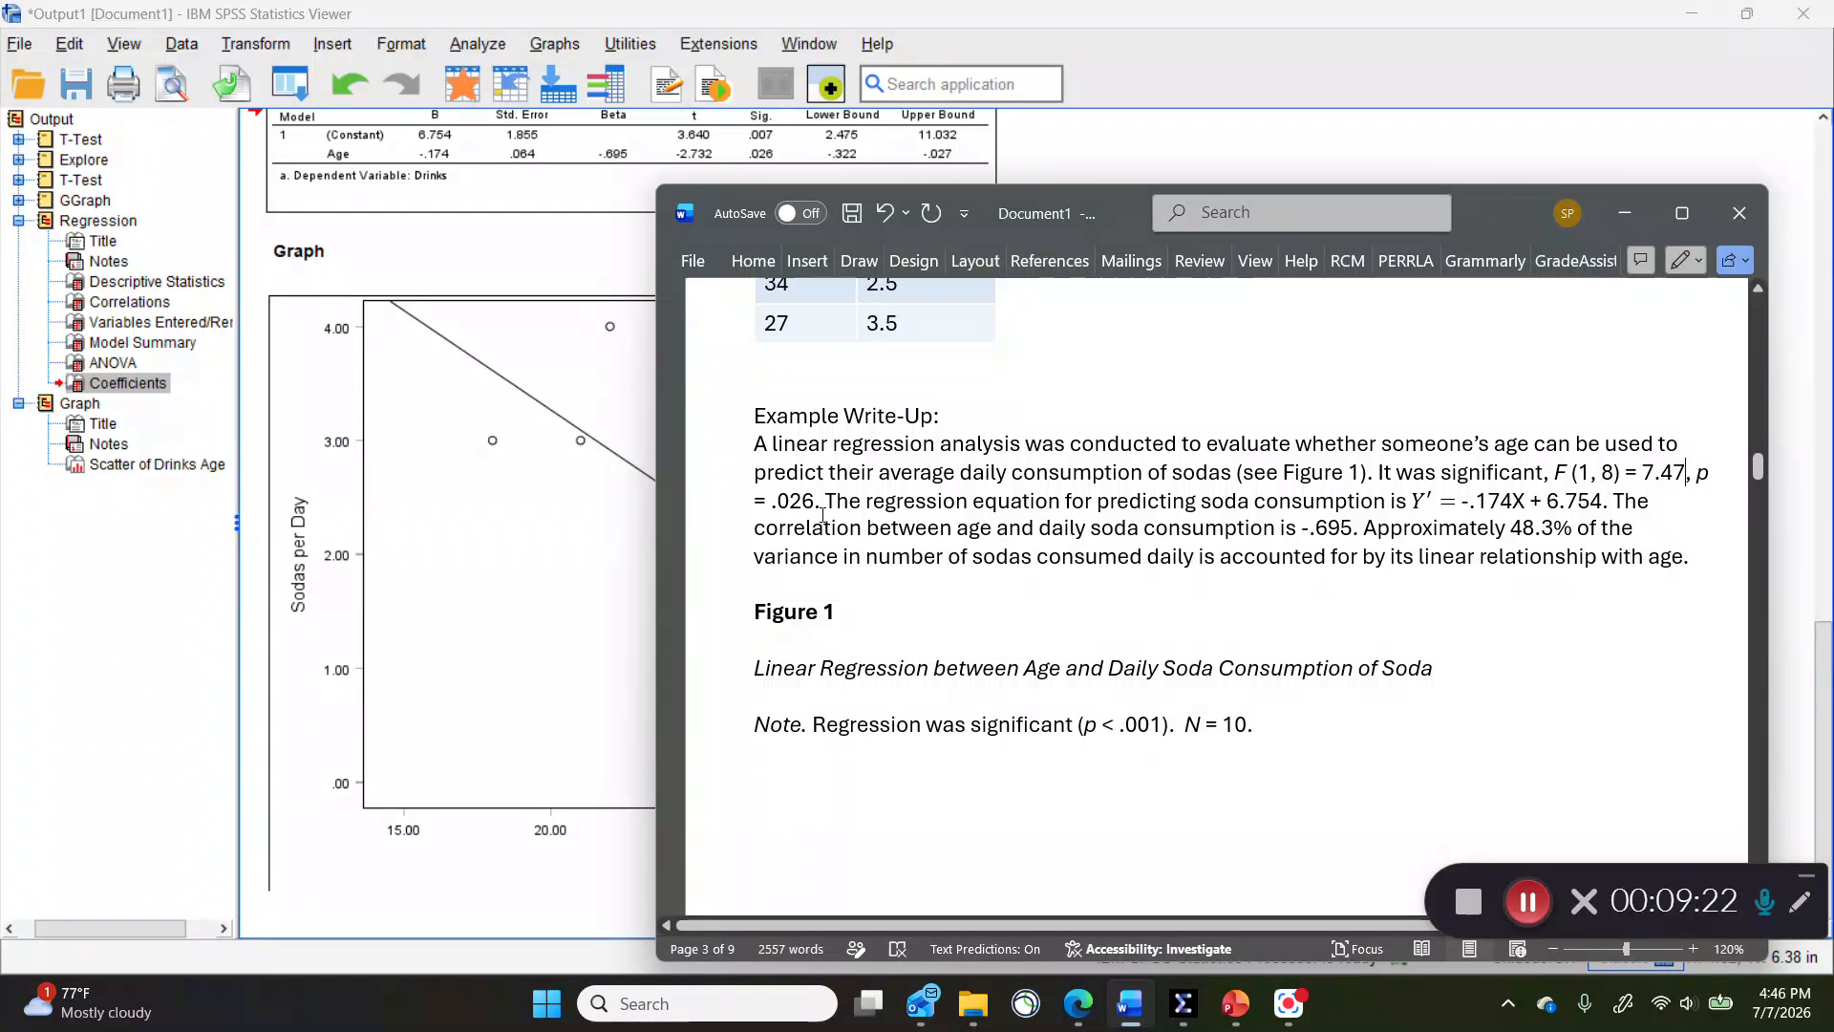
Bring the ANOVA table into view in the SPSS output and move and narrow the Word window so both can be read together
scroll(477, 409, up, 5)
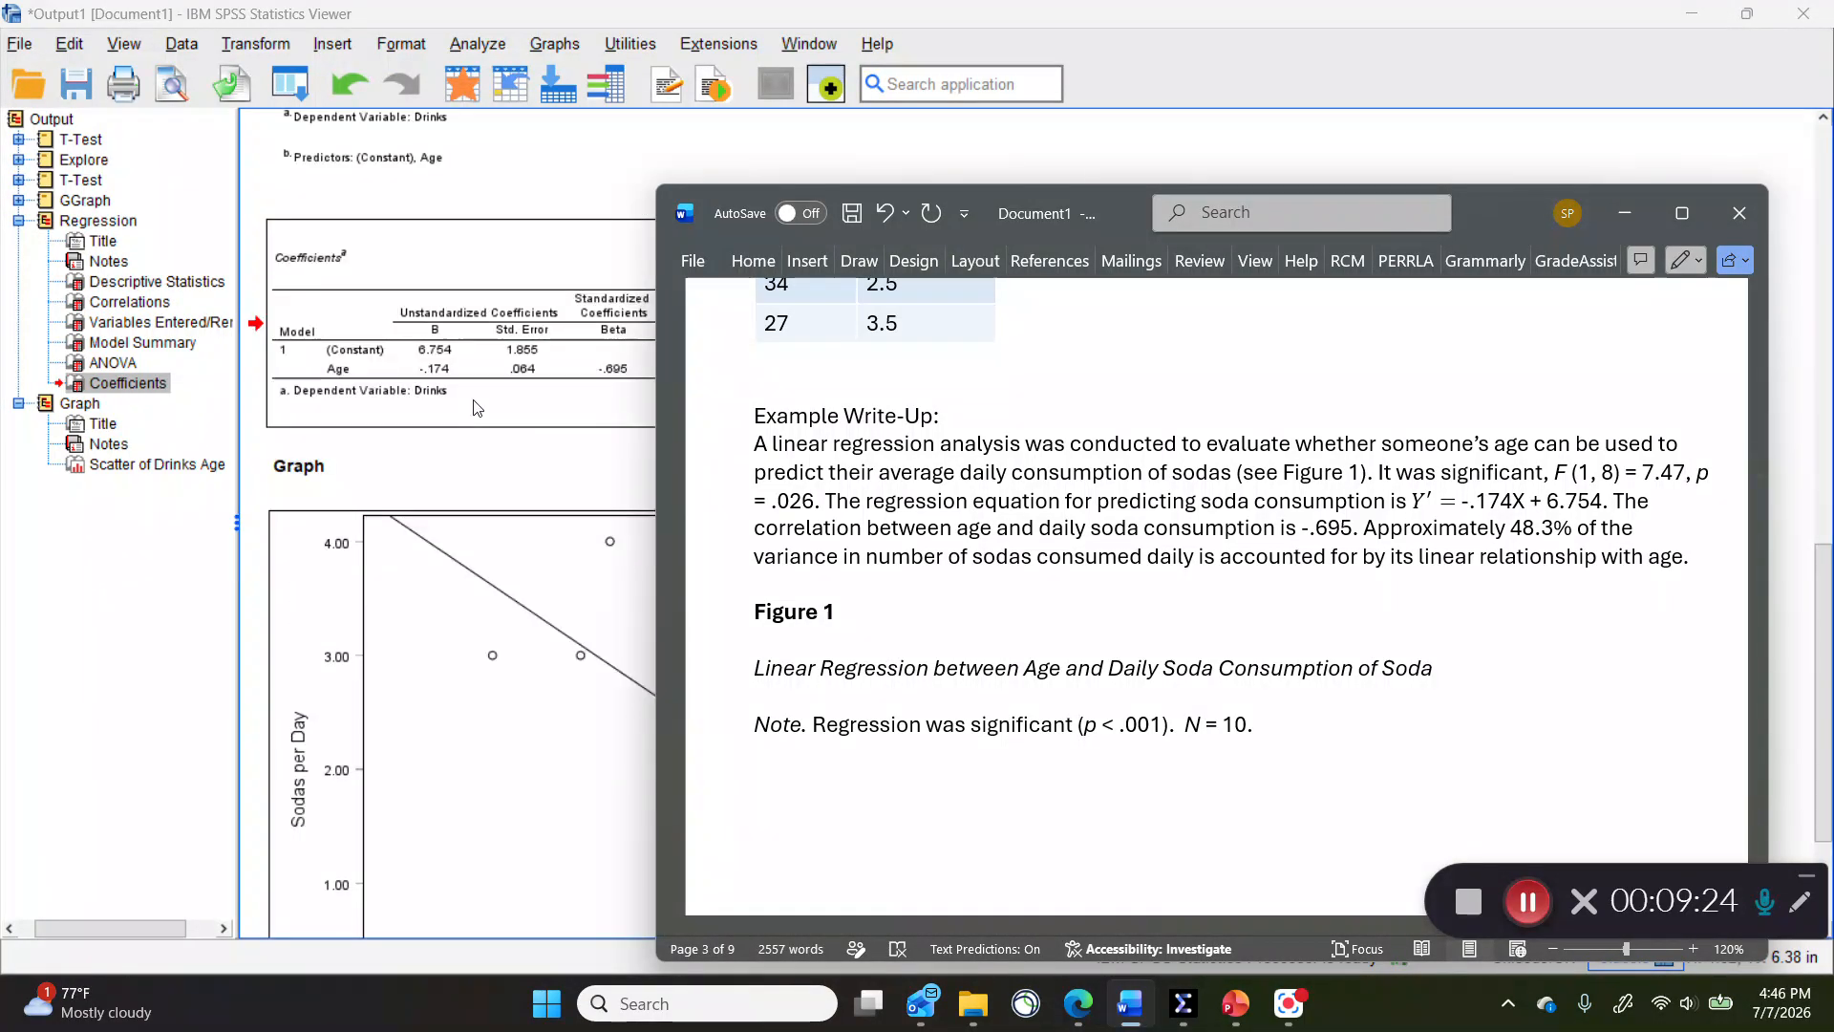
scroll(483, 399, up, 1)
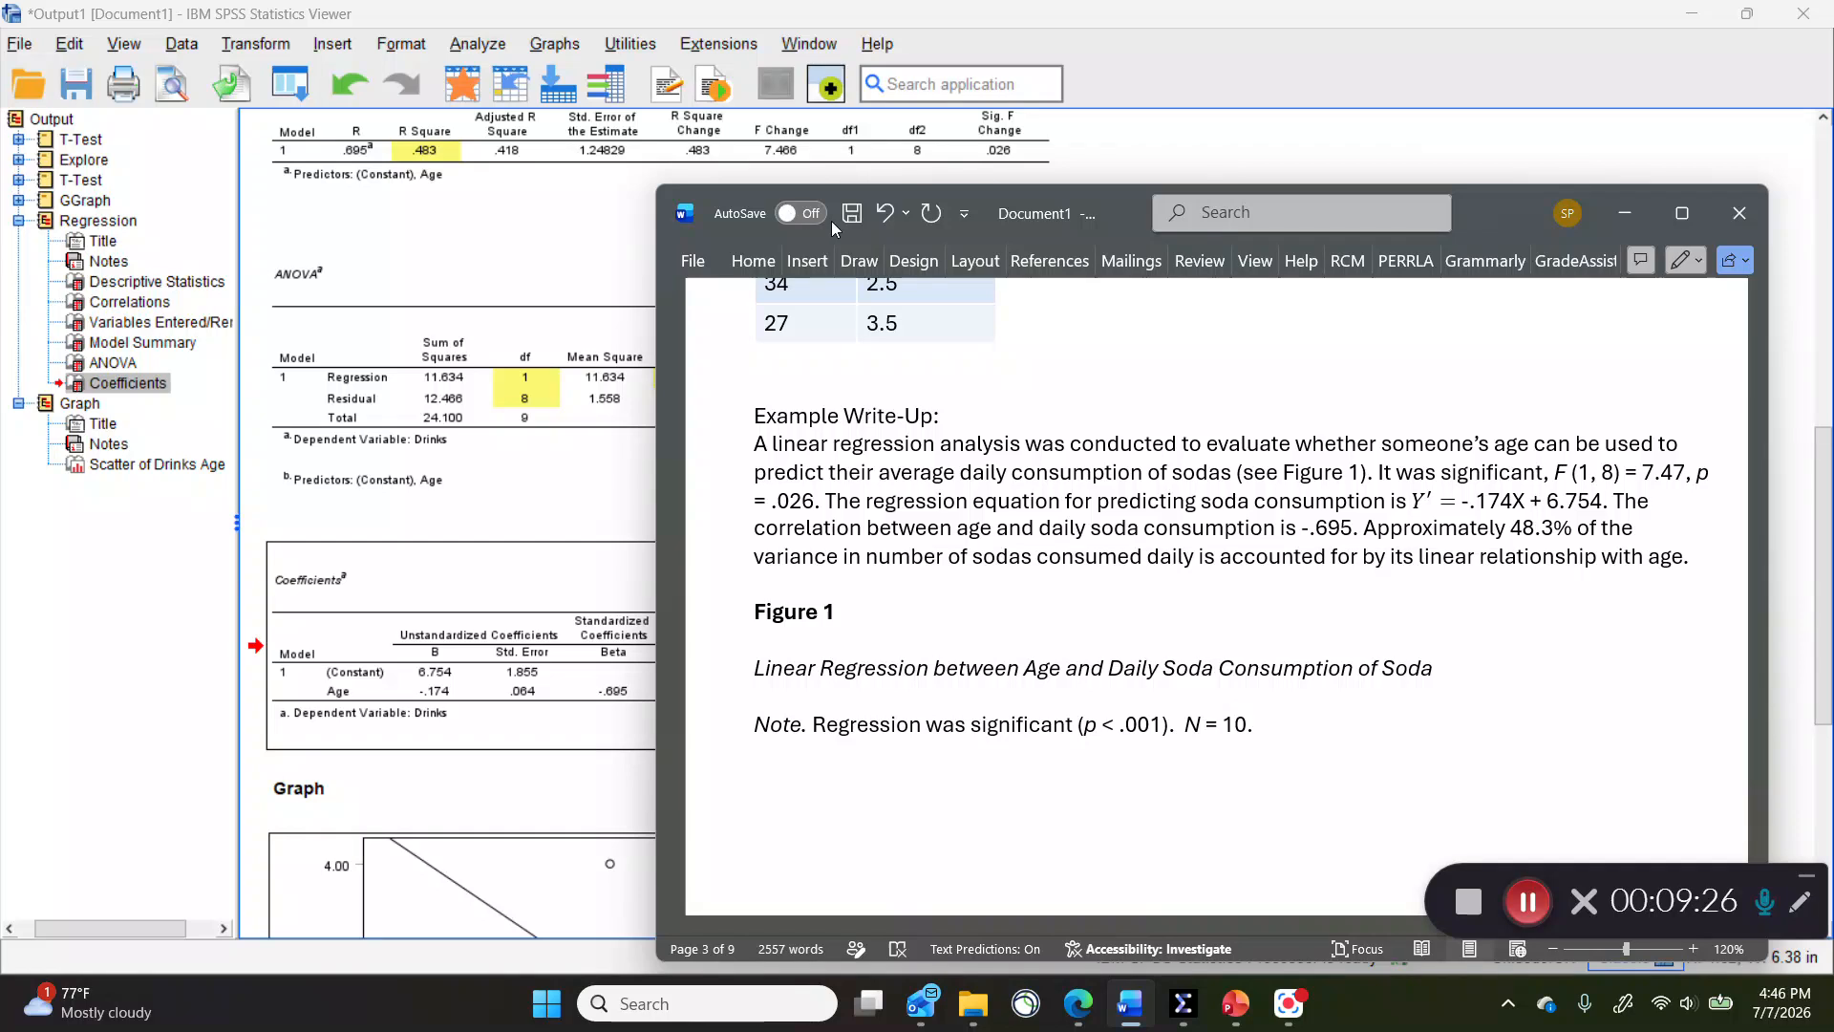
drag(992, 226, 1172, 153)
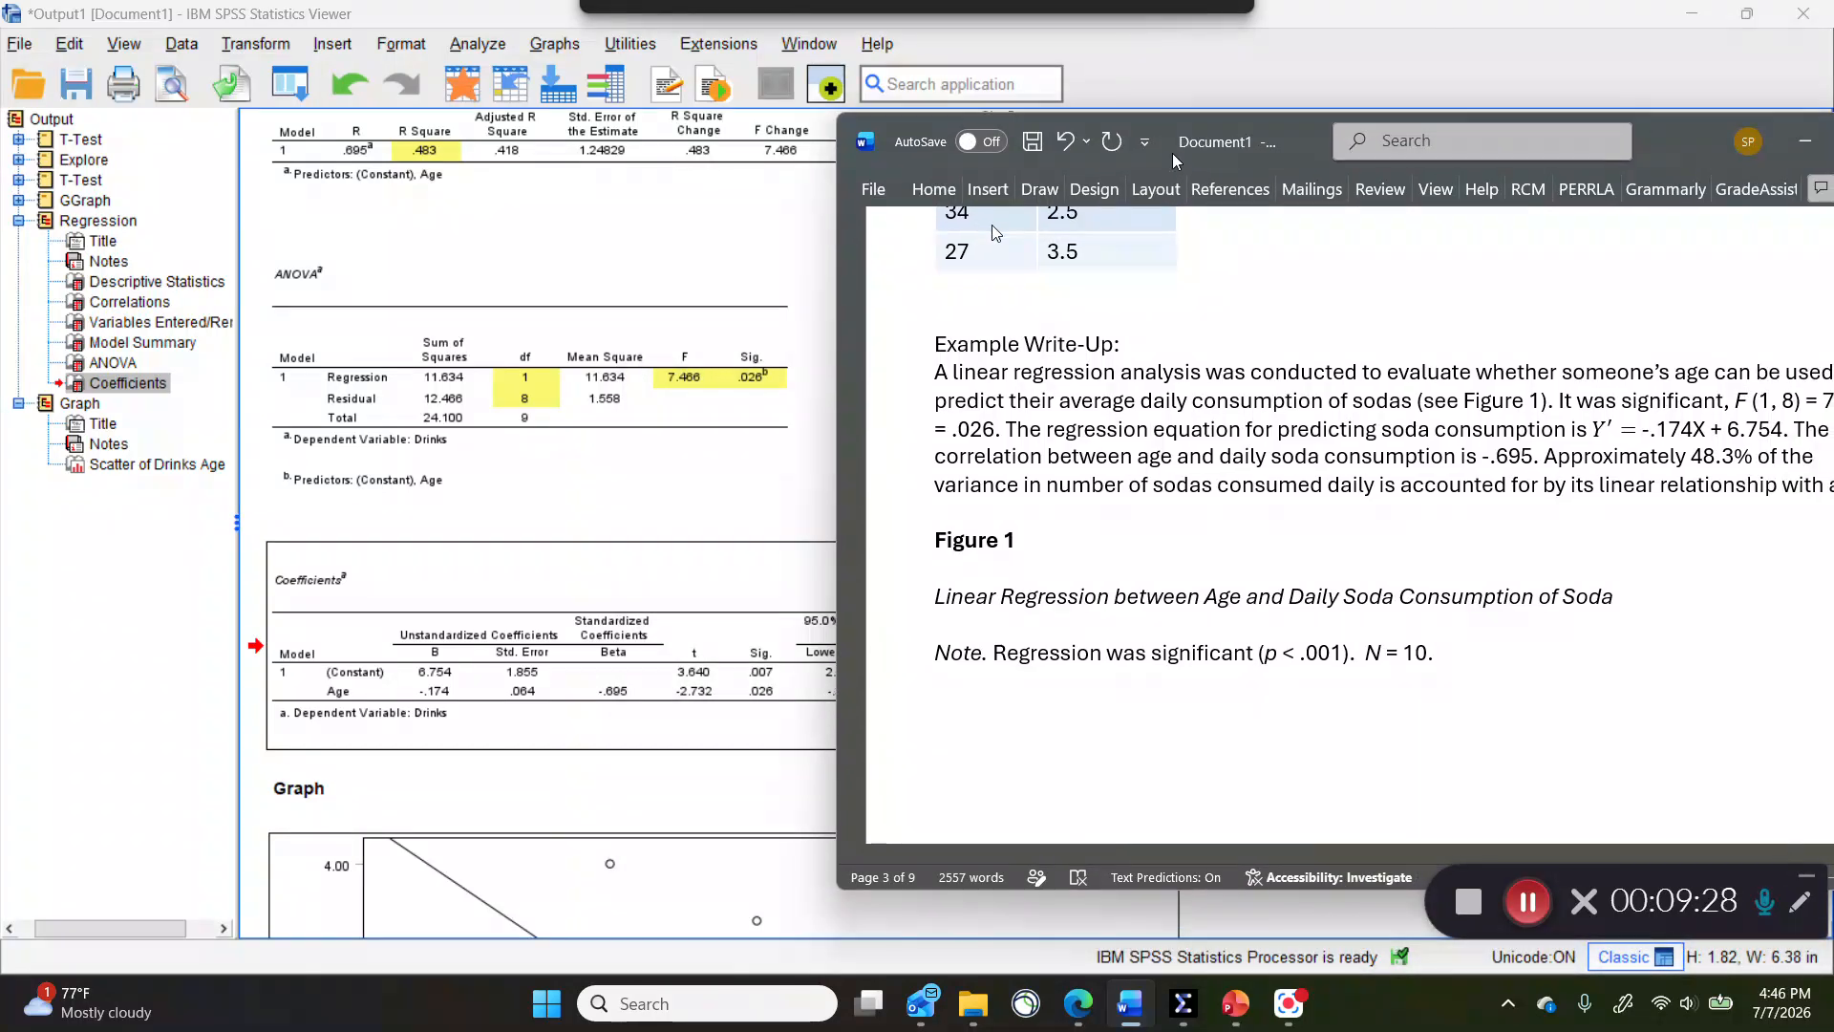
drag(831, 444, 988, 441)
drag(1479, 163, 1316, 157)
scroll(1262, 437, down, 1)
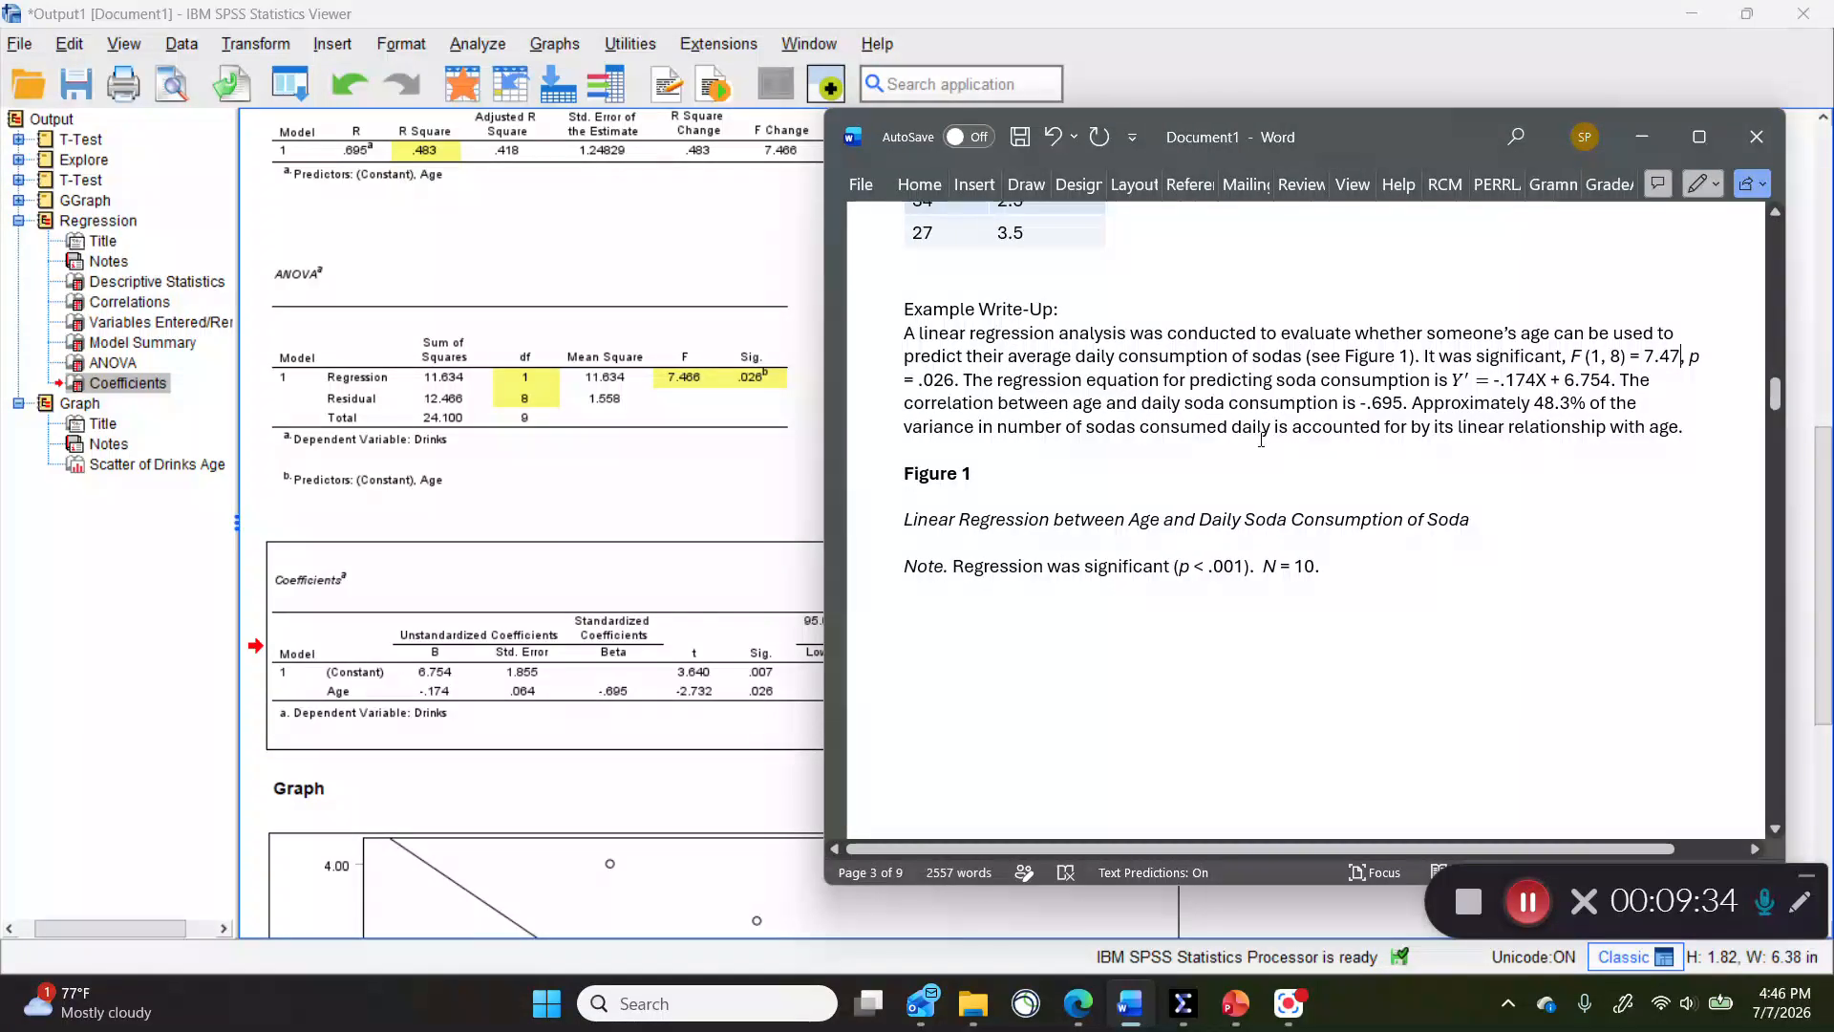
Compare the write-up's F test and regression equation with the ANOVA table, the Coefficients table and the scatterplot's fit line
drag(1570, 359, 960, 382)
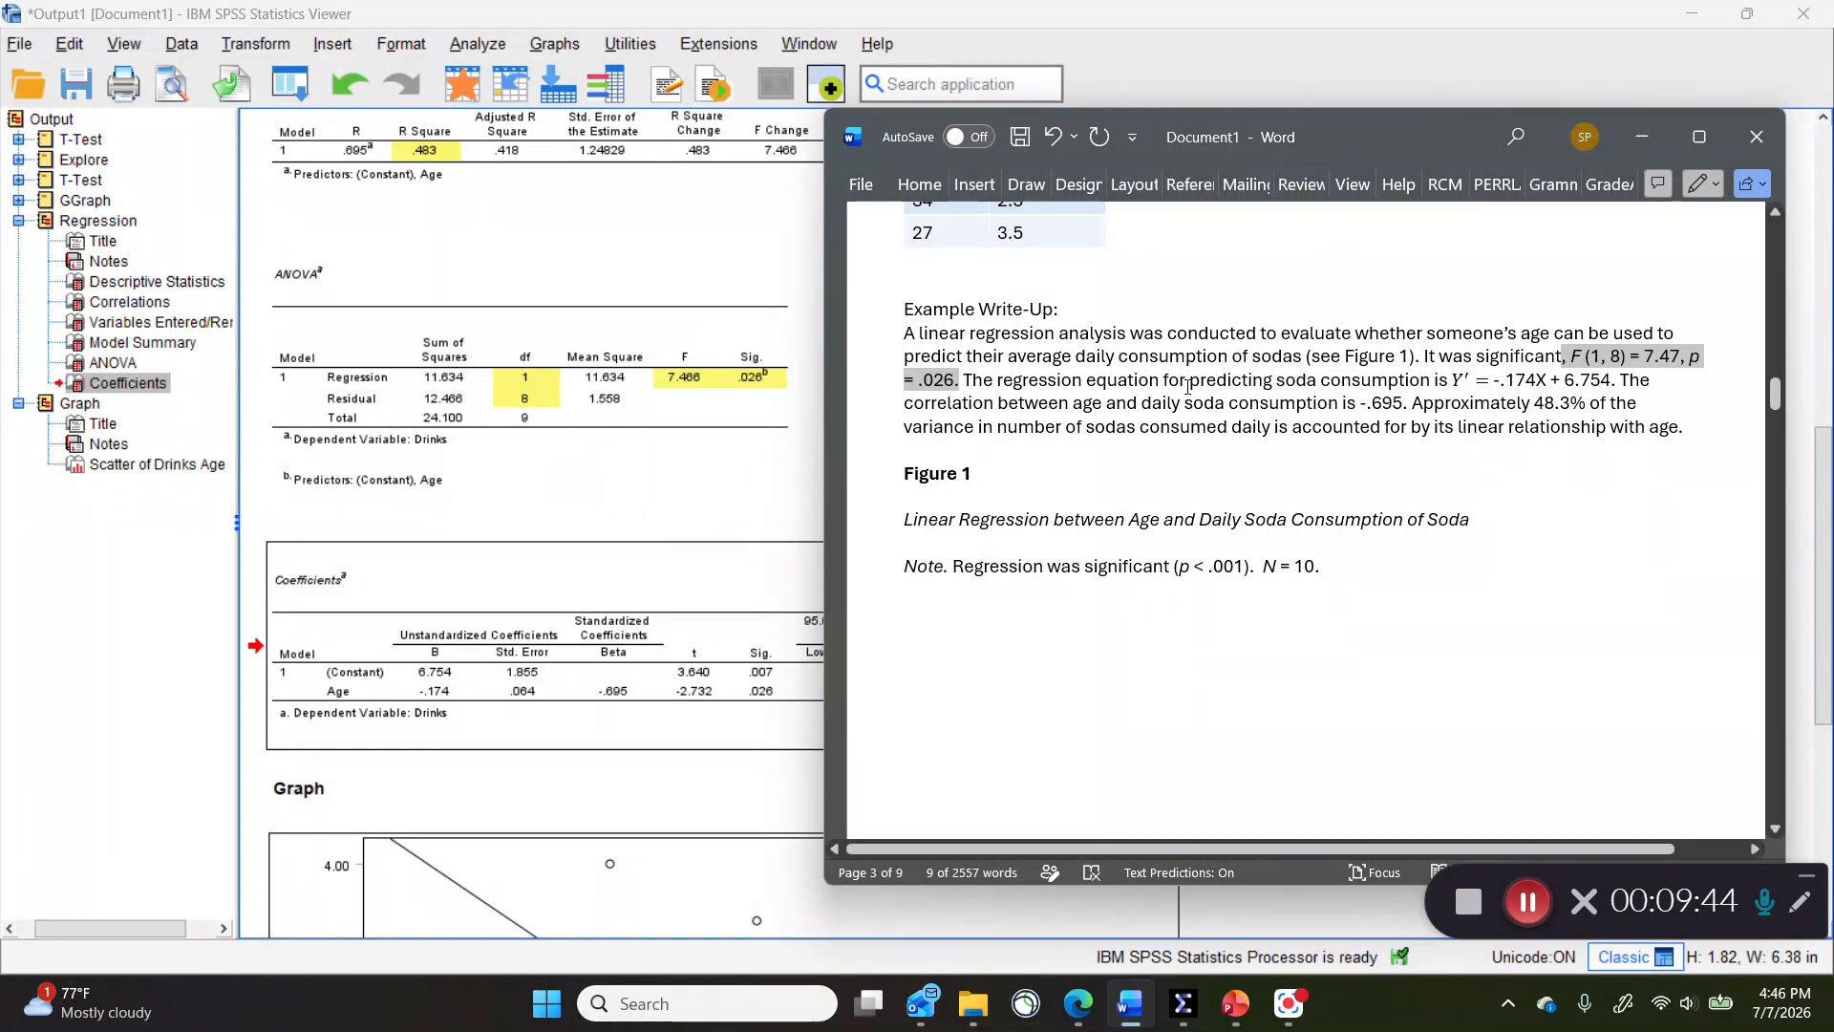
click(1453, 382)
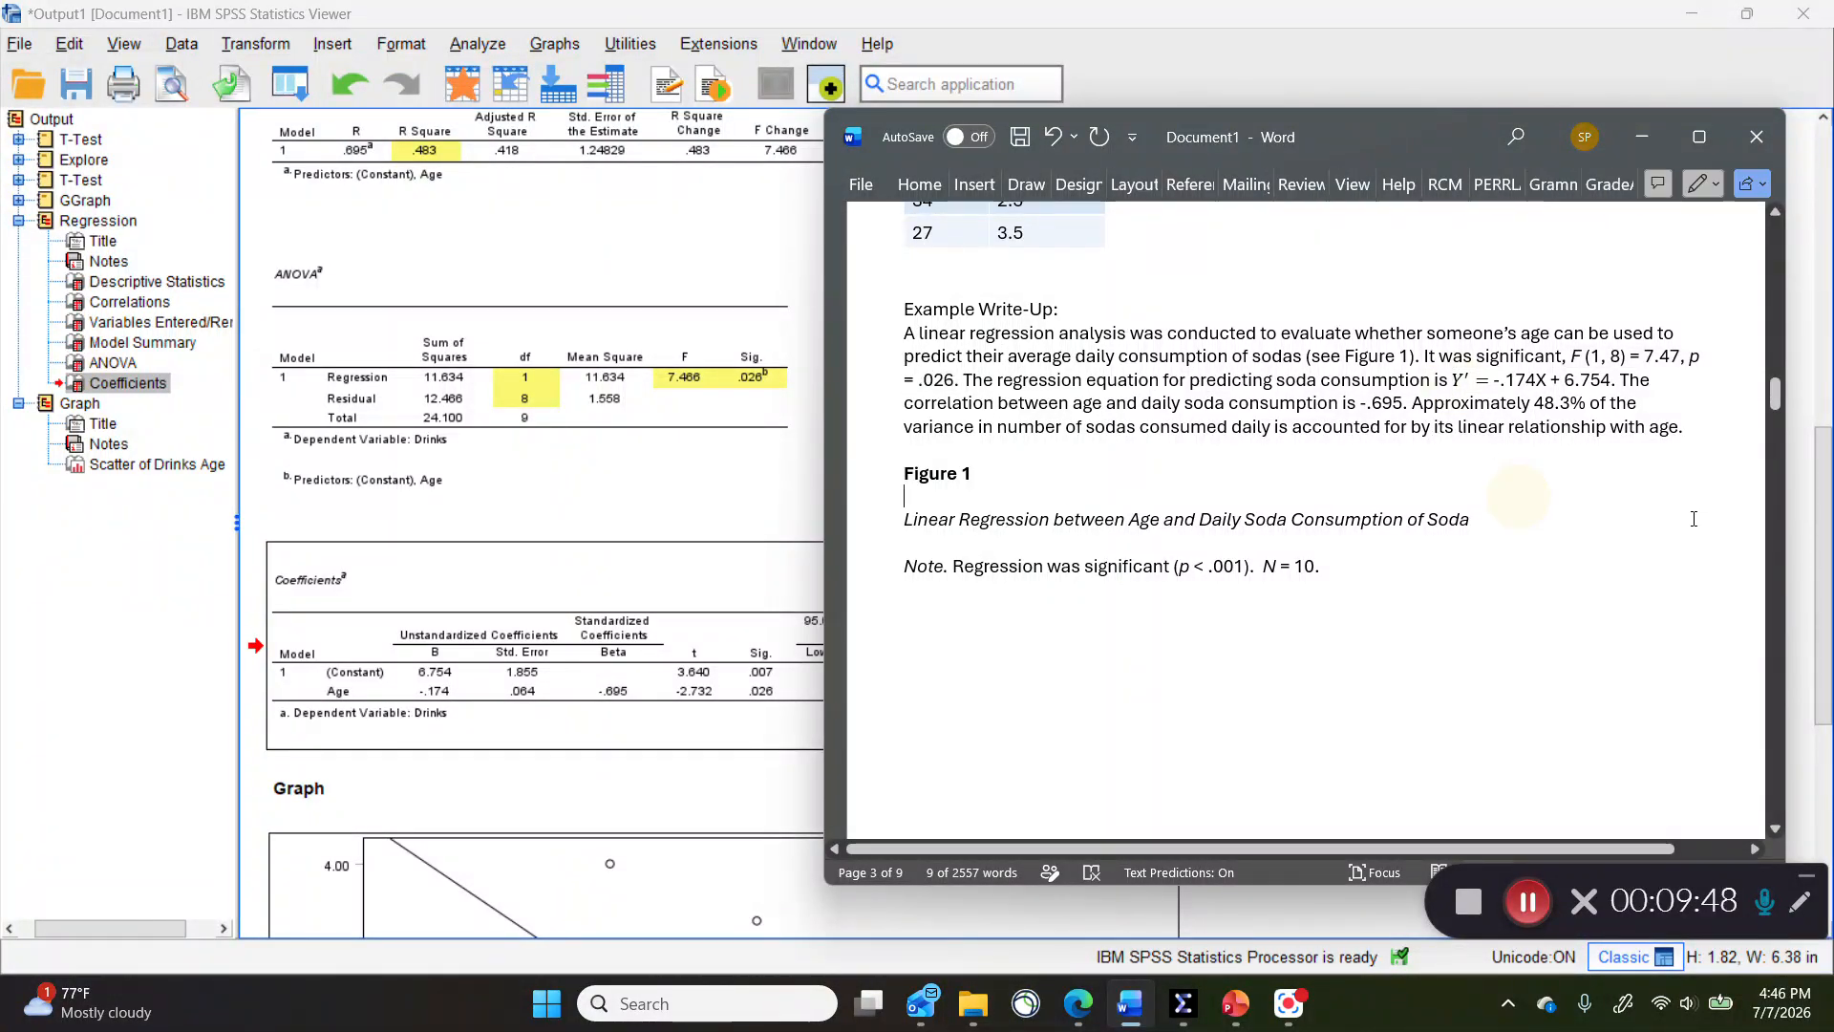
click(1529, 380)
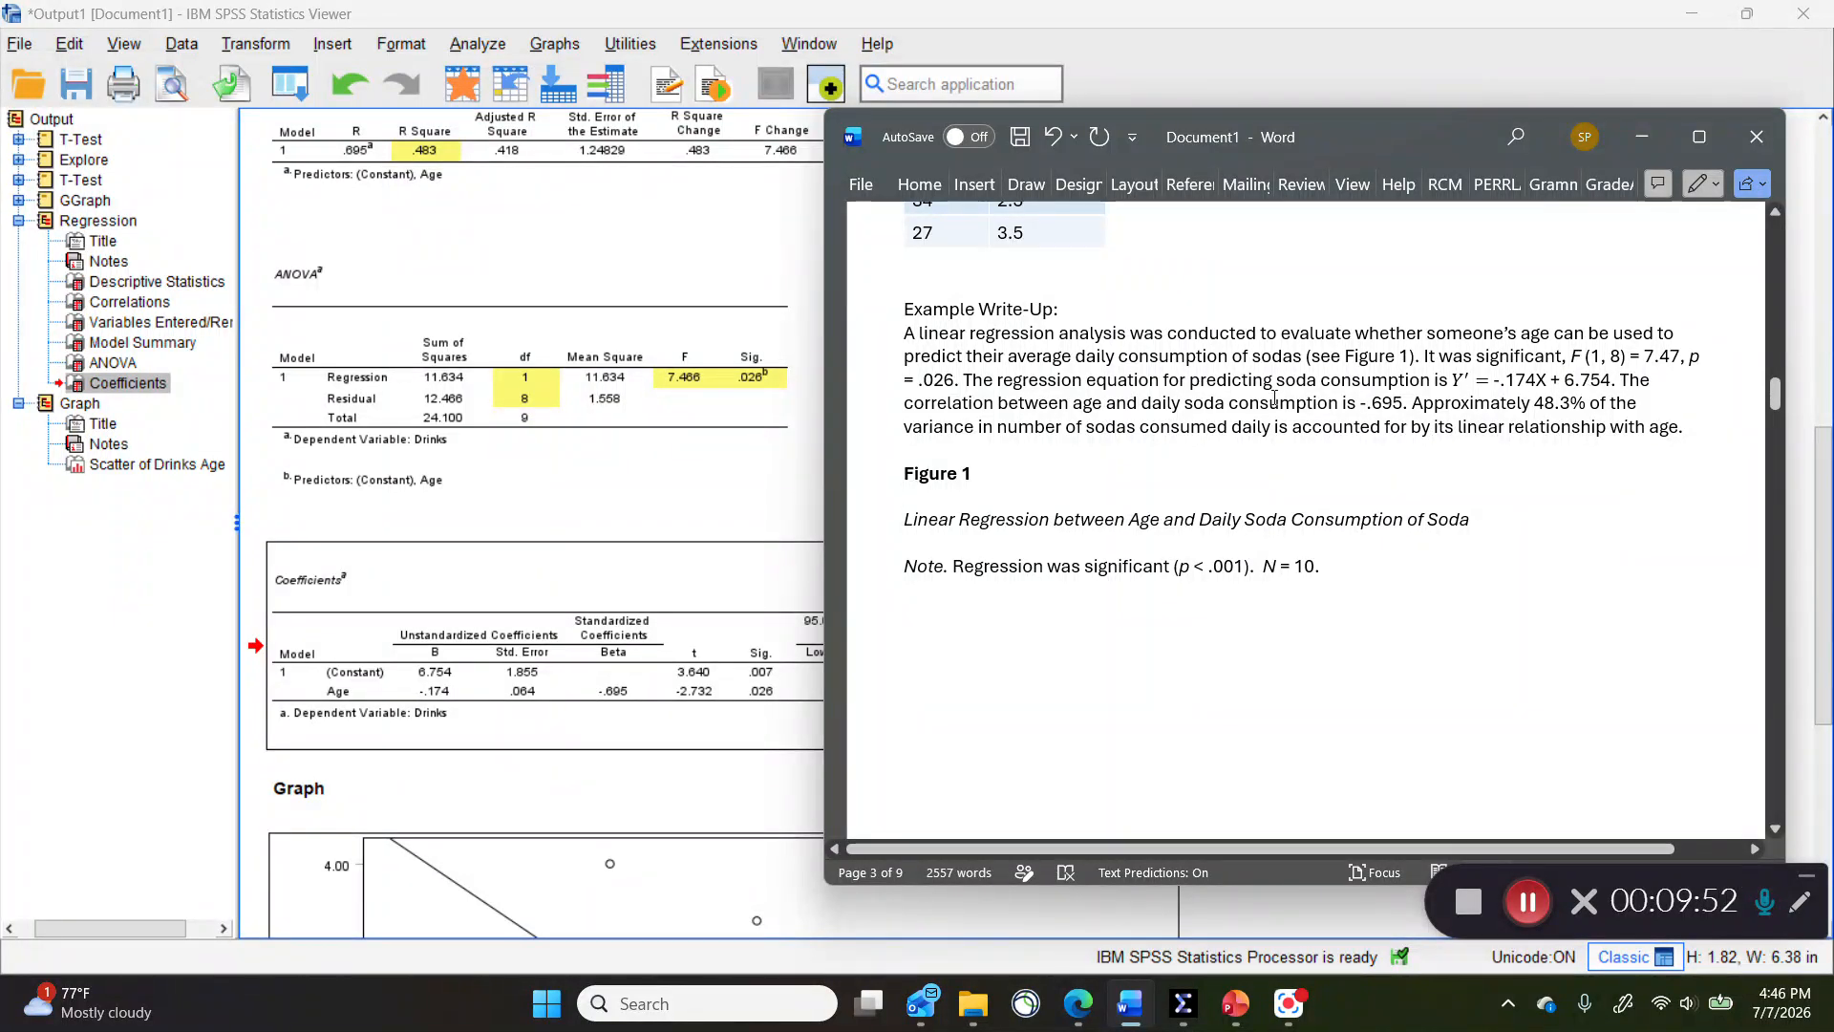
scroll(582, 572, down, 3)
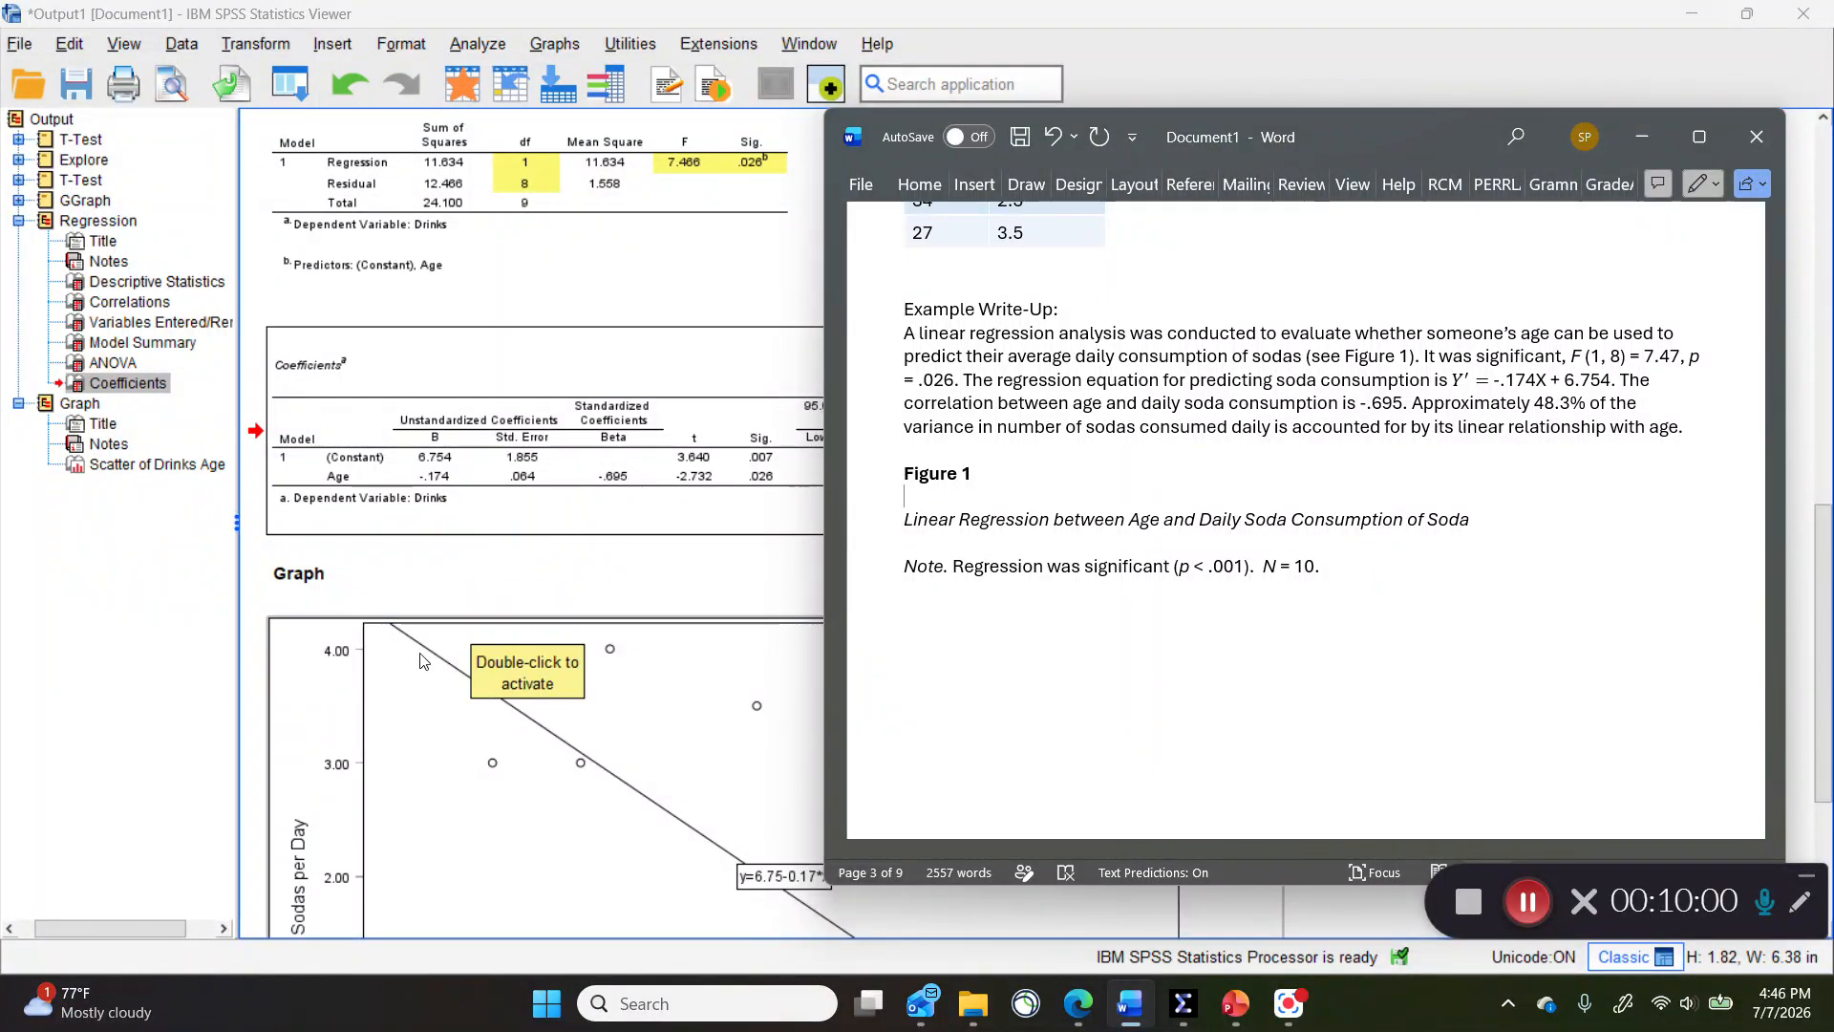
scroll(504, 757, down, 2)
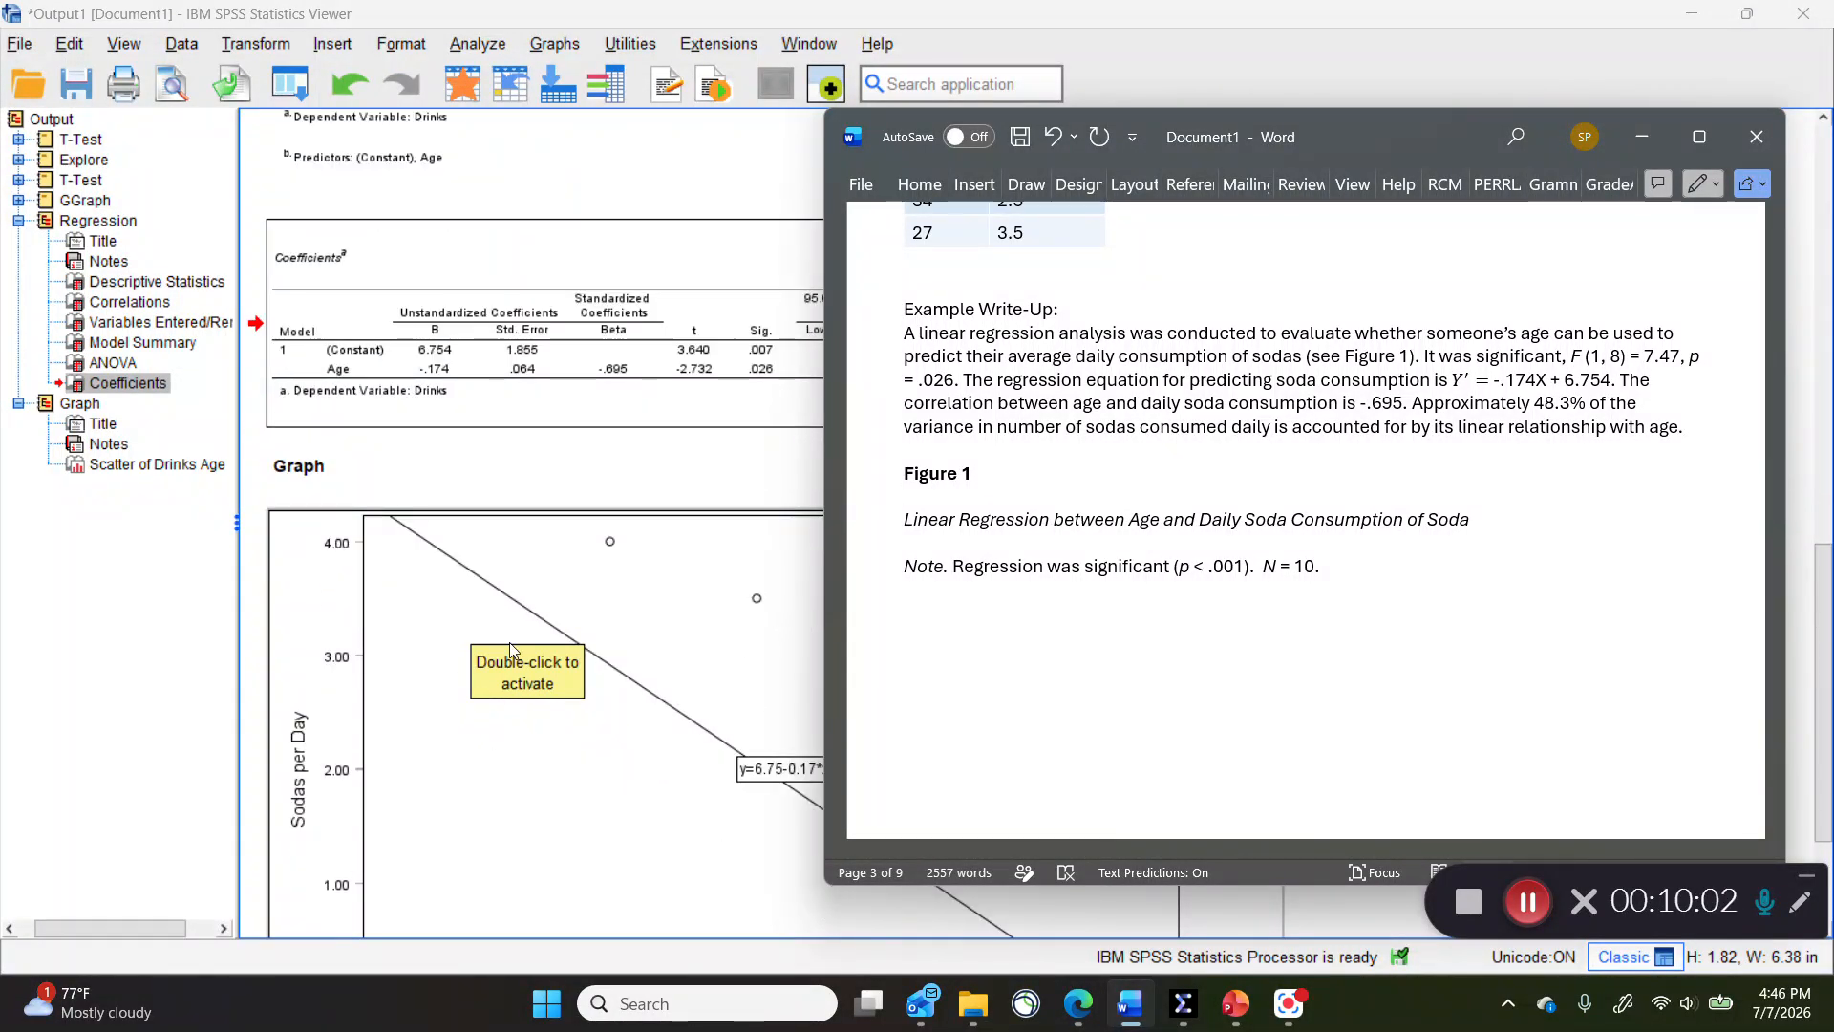
scroll(546, 666, down, 2)
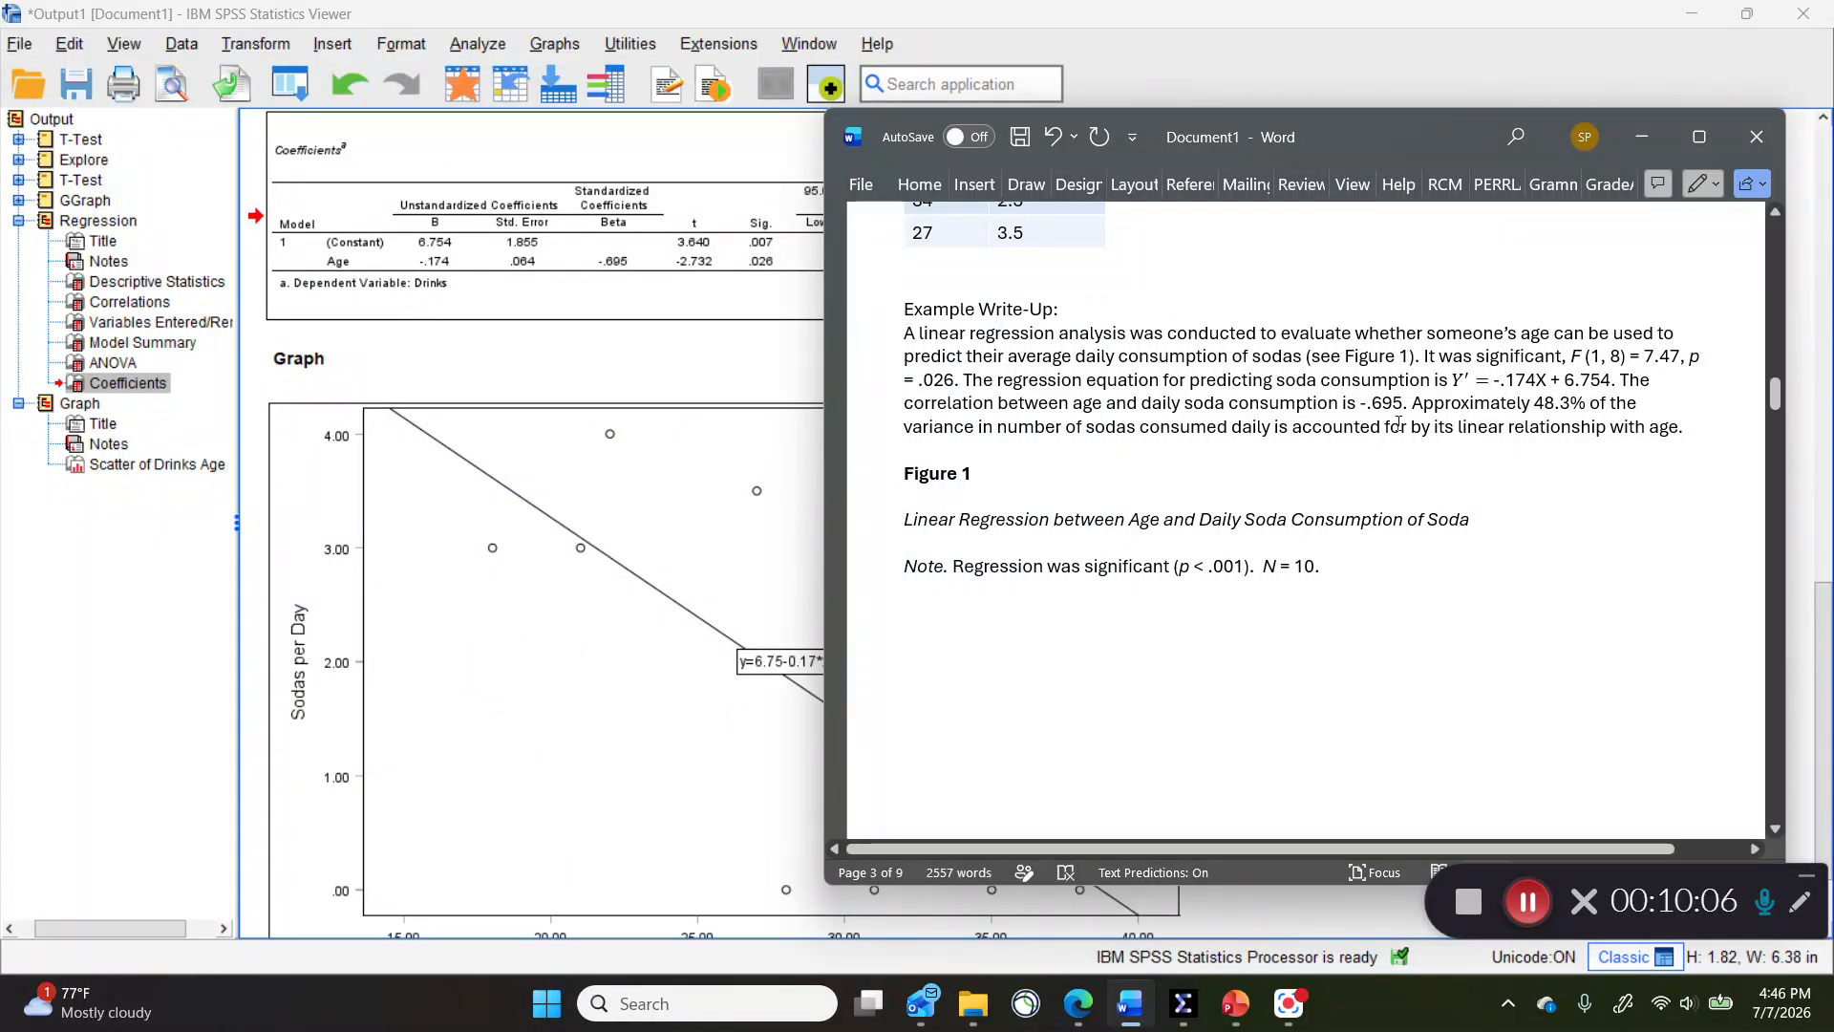
Check the write-up's sentence on the correlation between age and soda consumption against the SPSS Correlations table
drag(1623, 386, 1424, 406)
drag(1424, 405, 1424, 405)
scroll(532, 503, up, 3)
scroll(535, 499, up, 10)
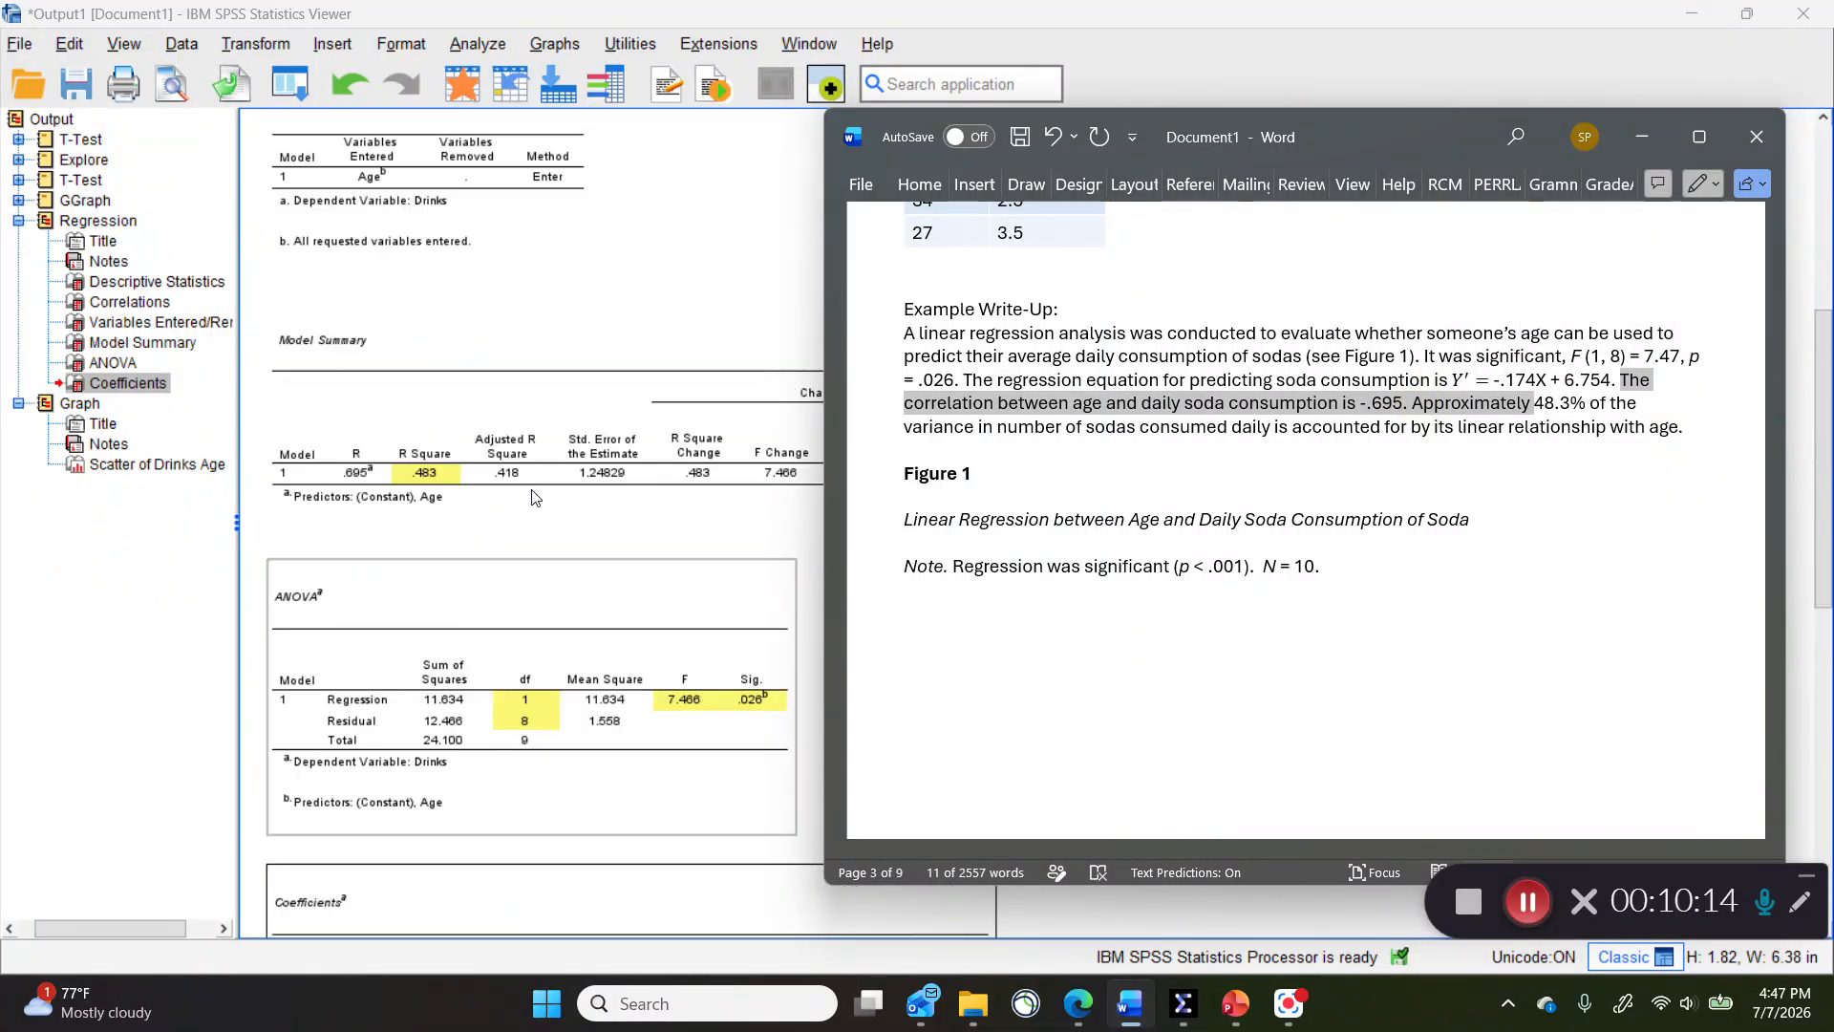
click(411, 356)
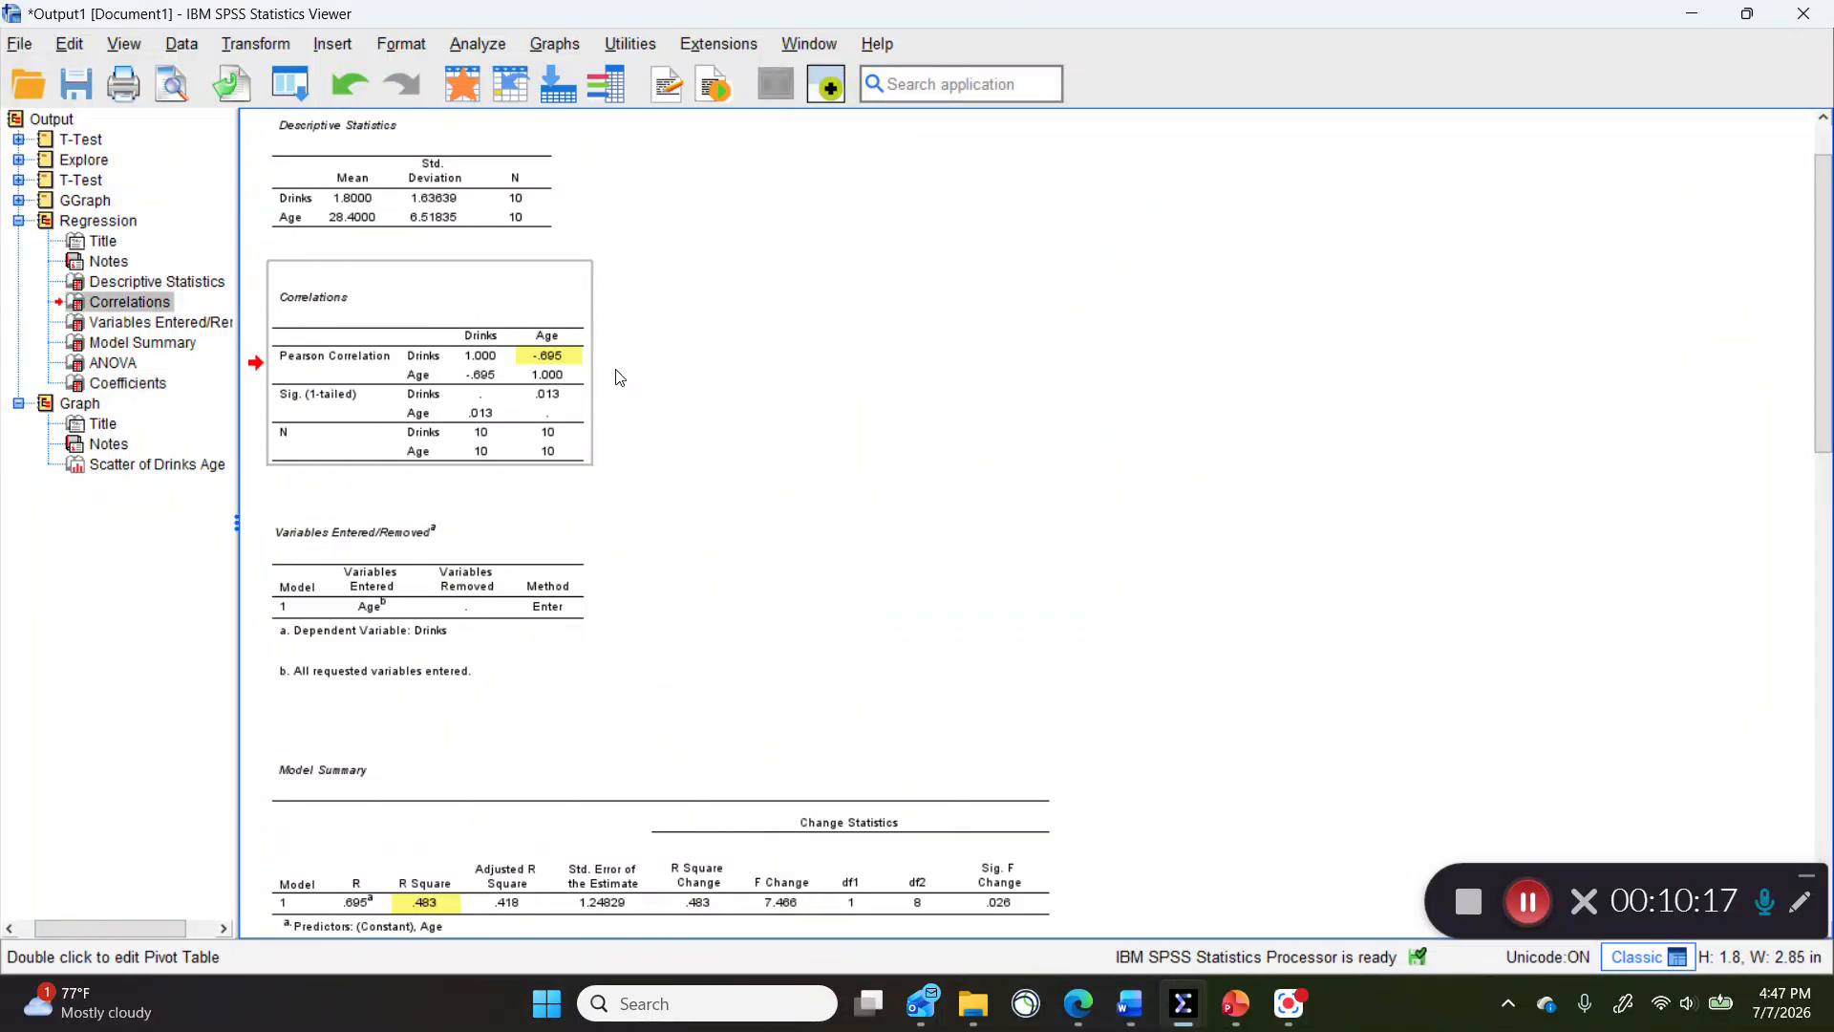
Return to the Word write-up and compare its explained-variance sentence with R Square in the Model Summary table
mouse_move(1143, 1018)
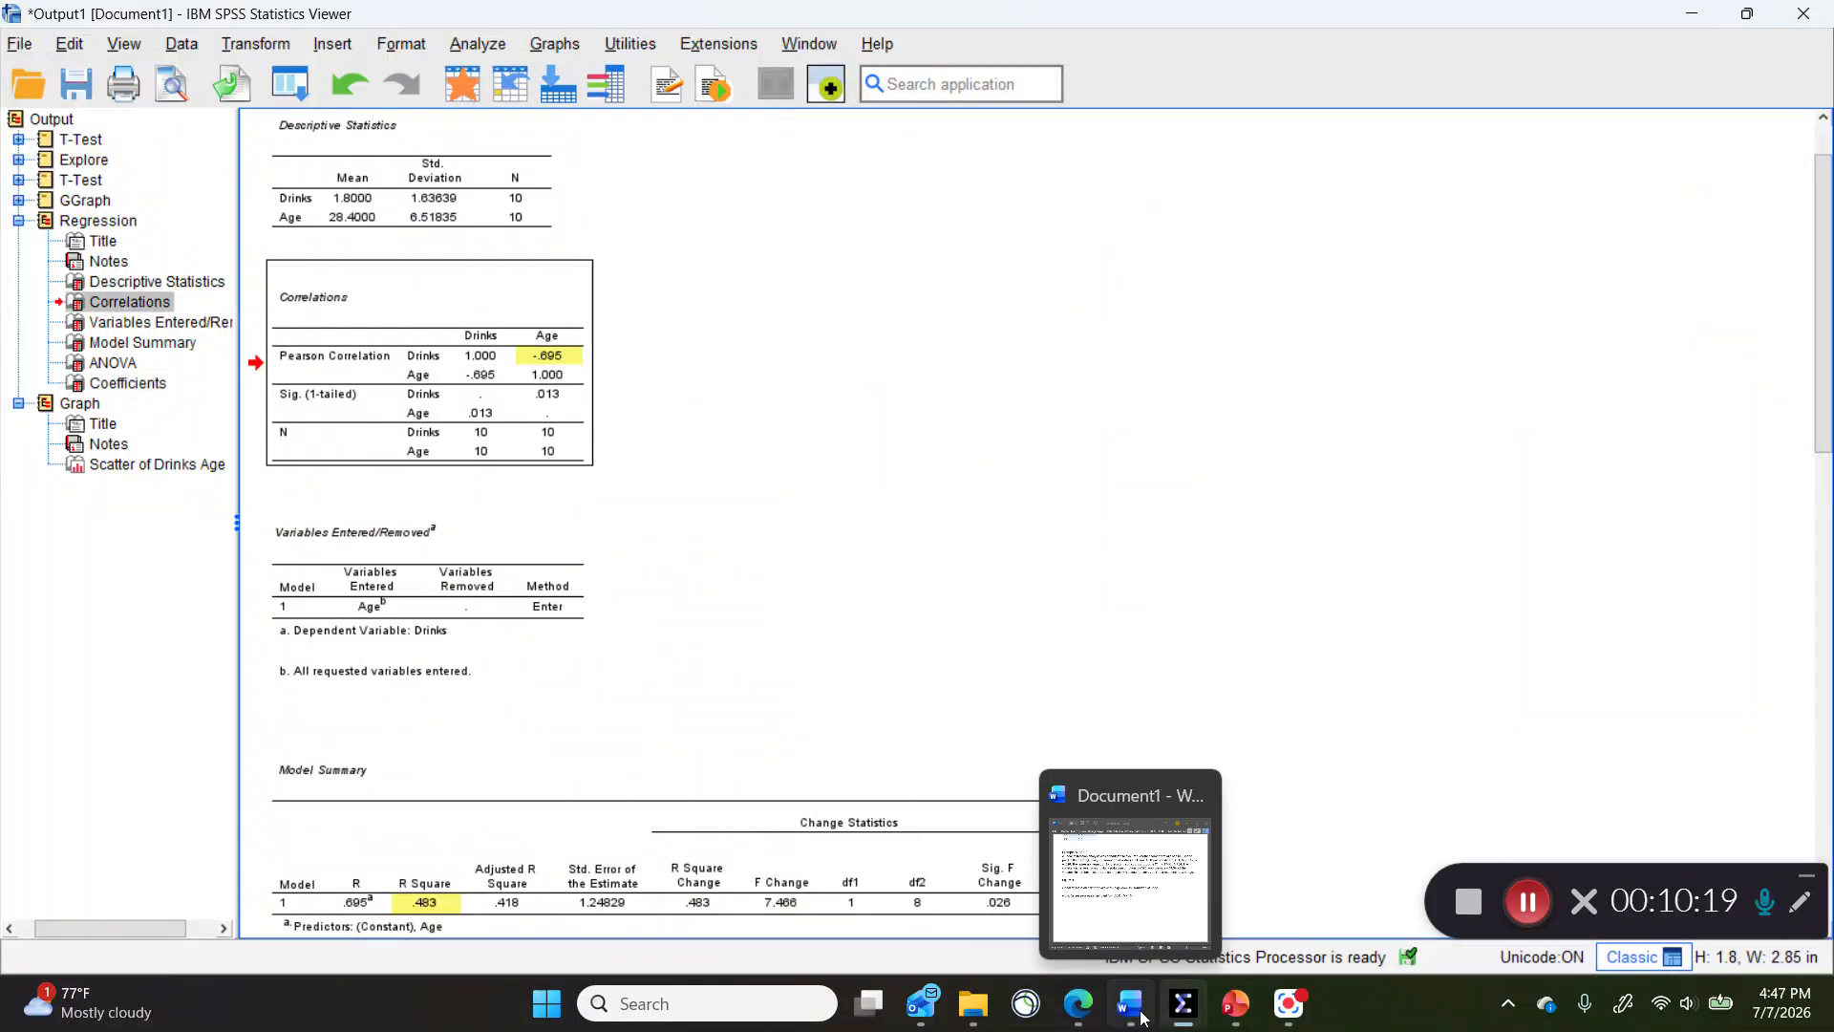
click(1137, 884)
click(1455, 406)
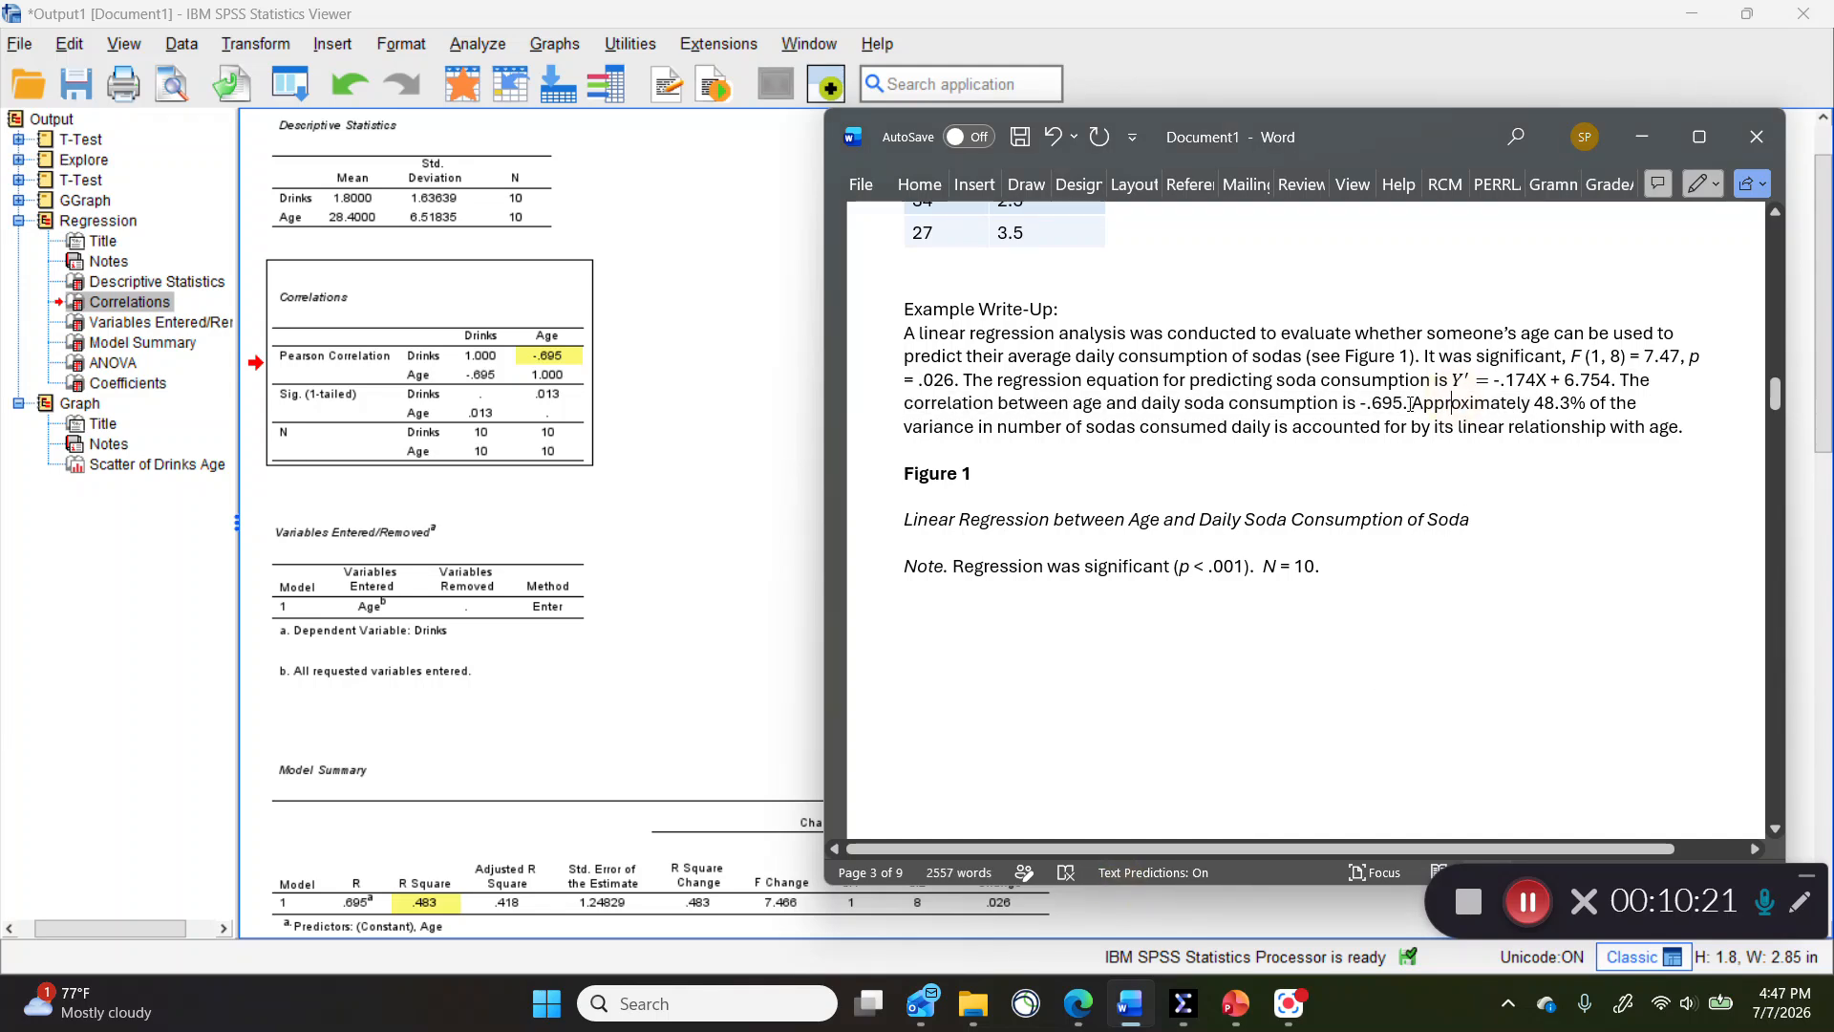
drag(1413, 403, 1687, 427)
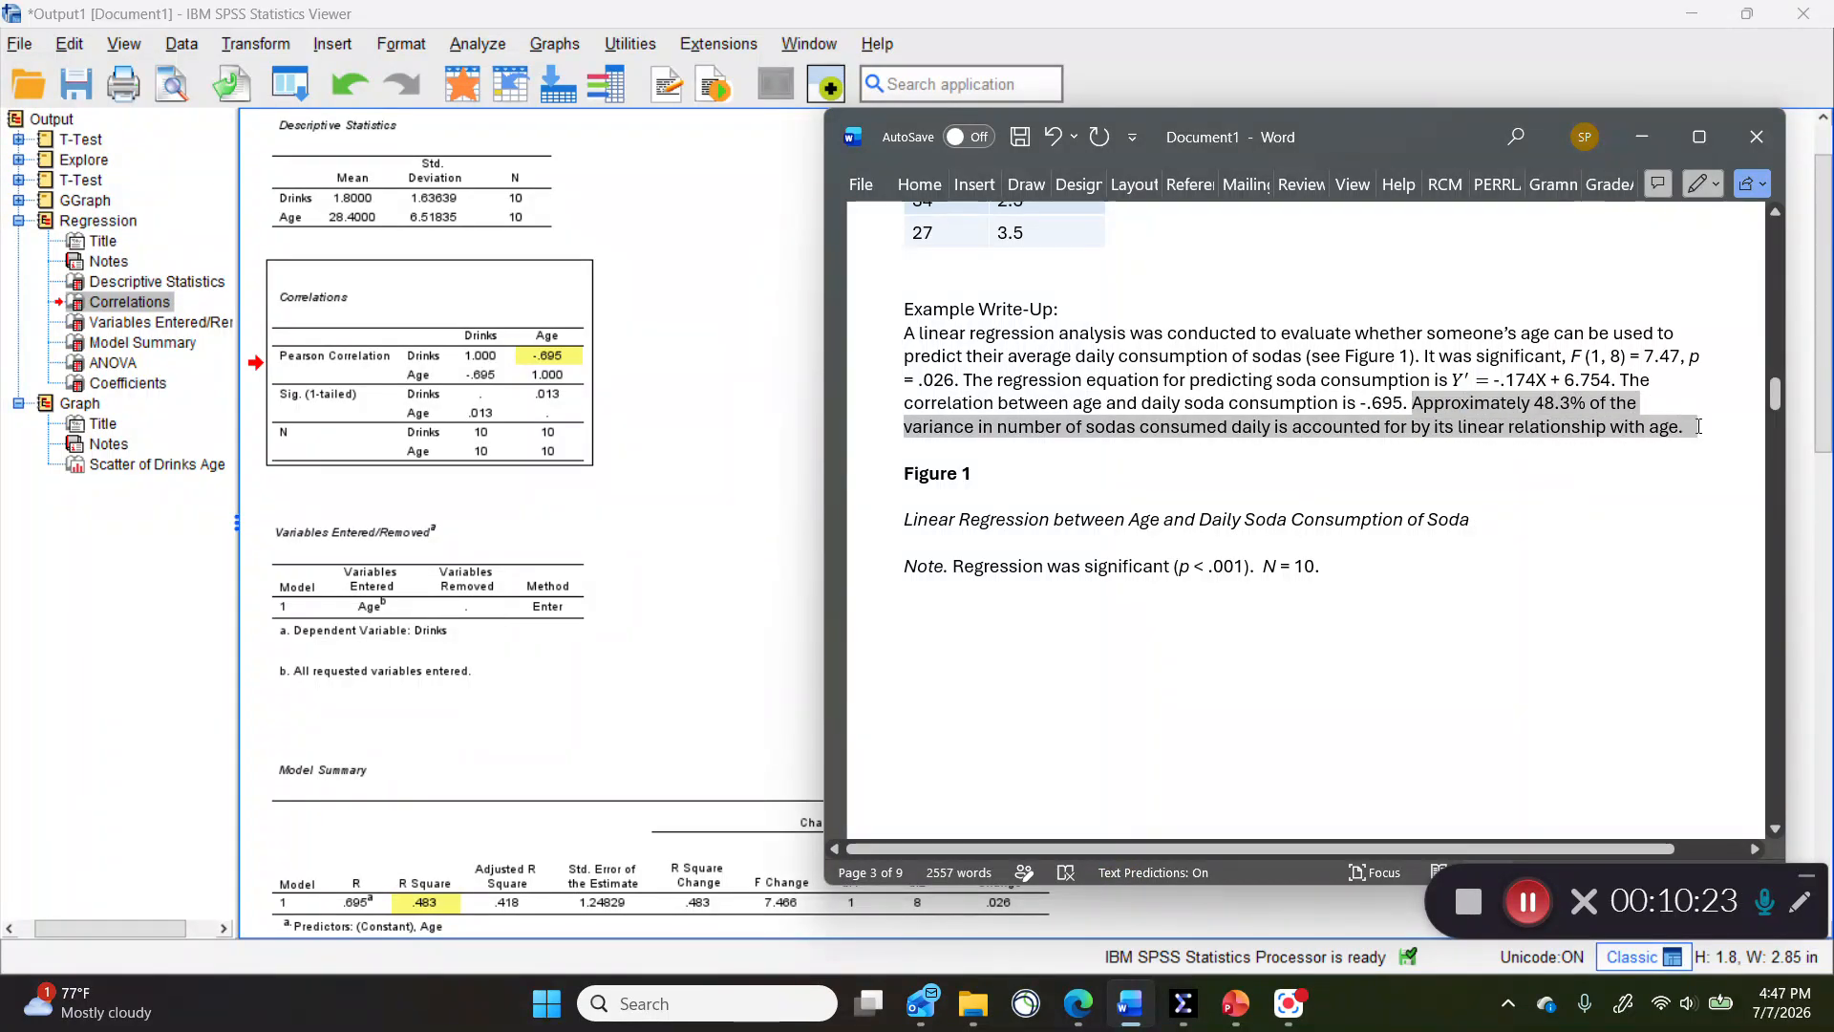
click(1601, 504)
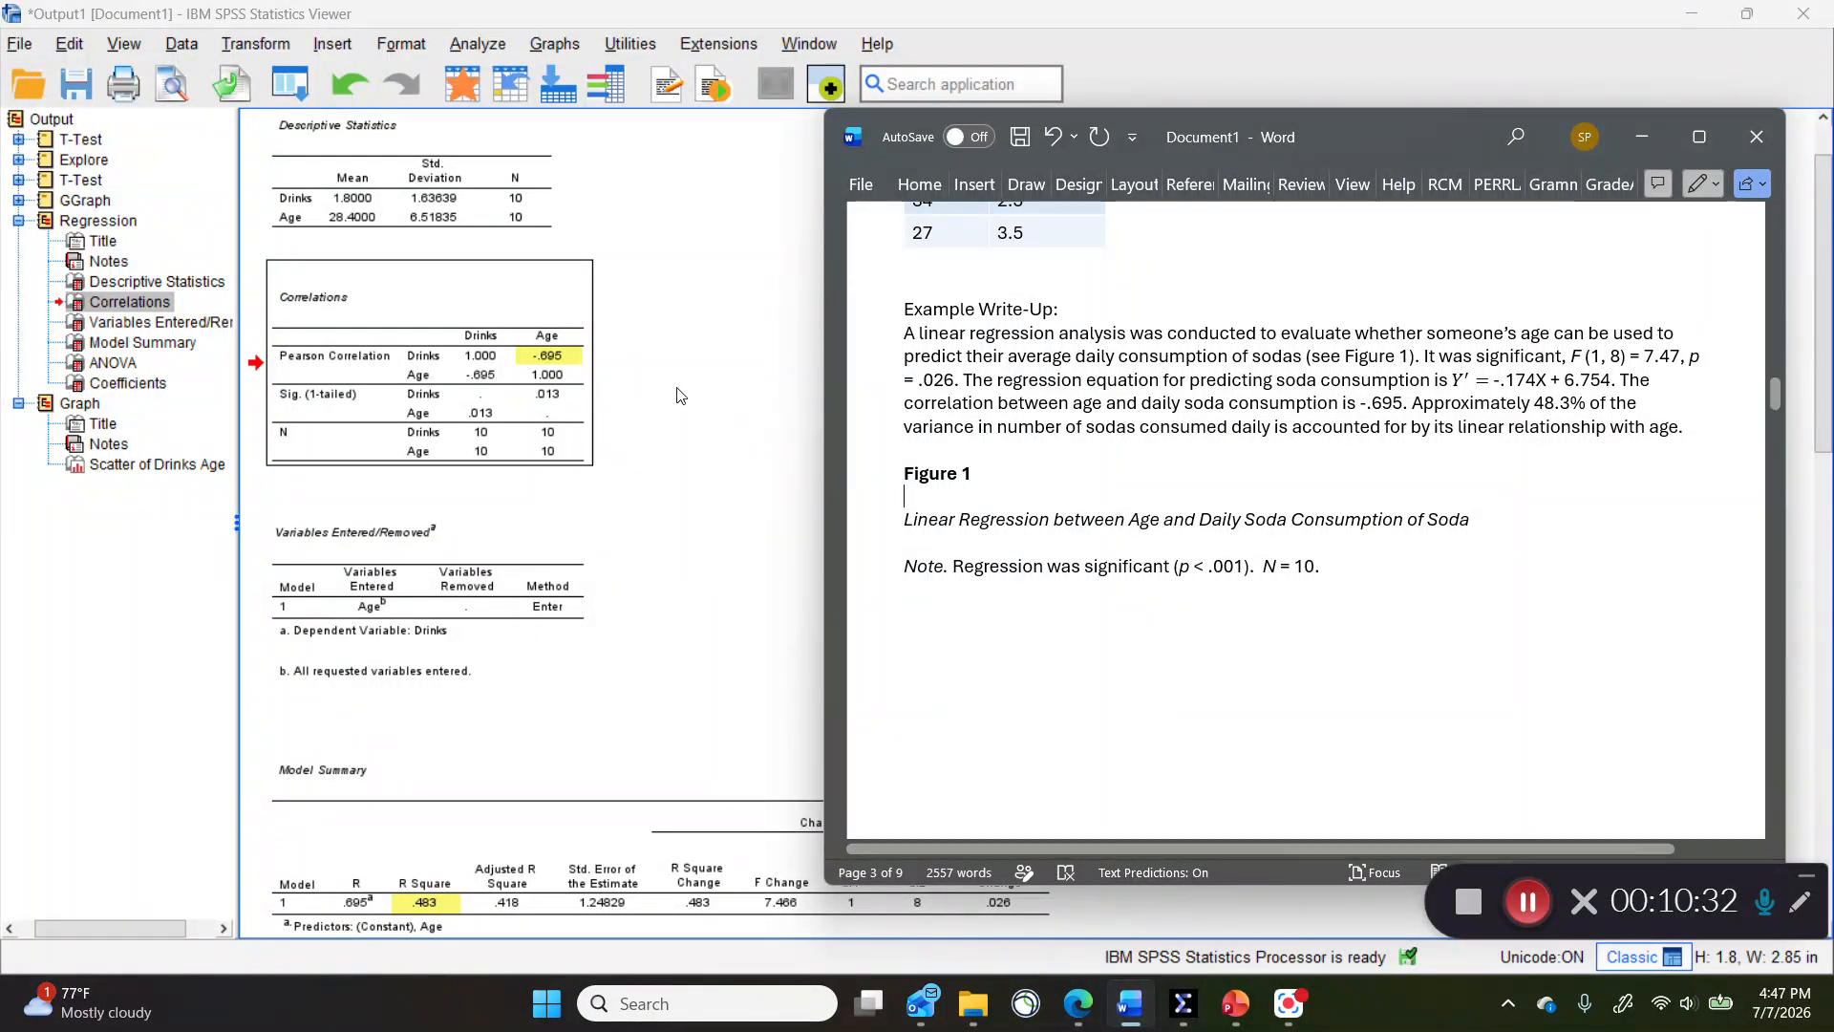
scroll(604, 492, down, 3)
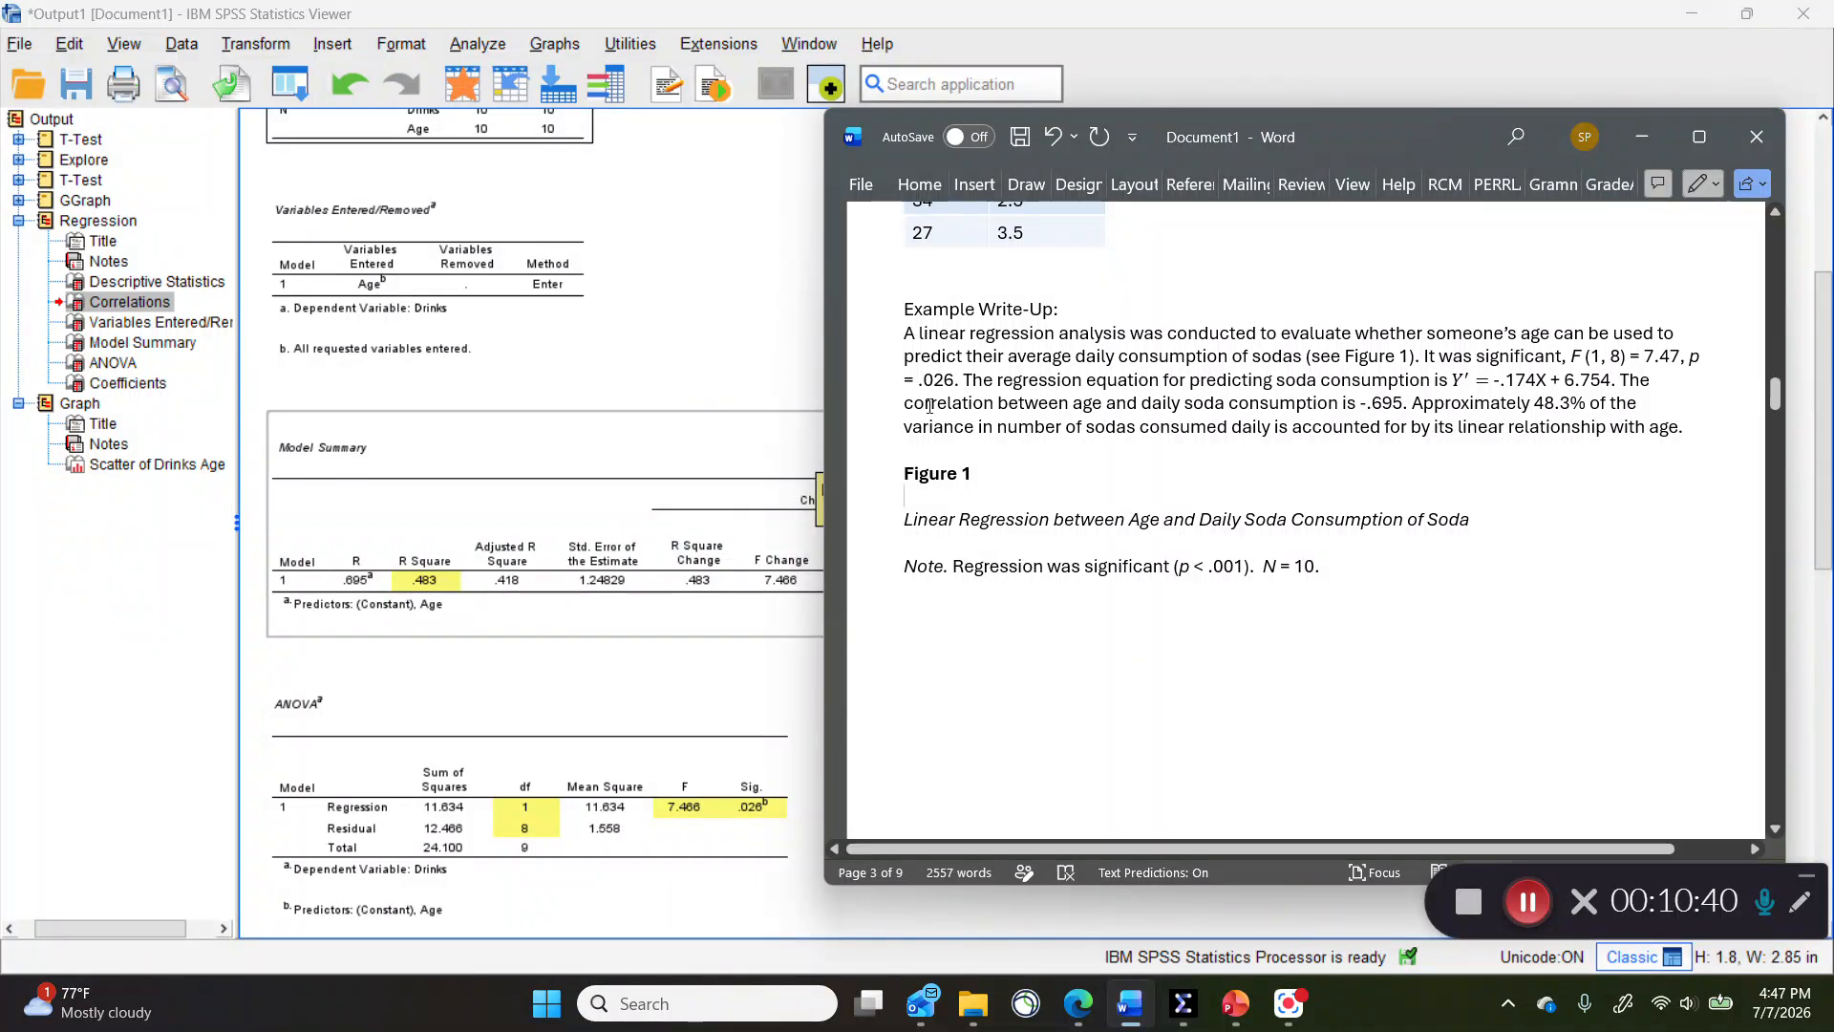
Review the Figure 1 label, title and note, and delete "of Soda" from the end of the figure title
drag(904, 472, 1333, 571)
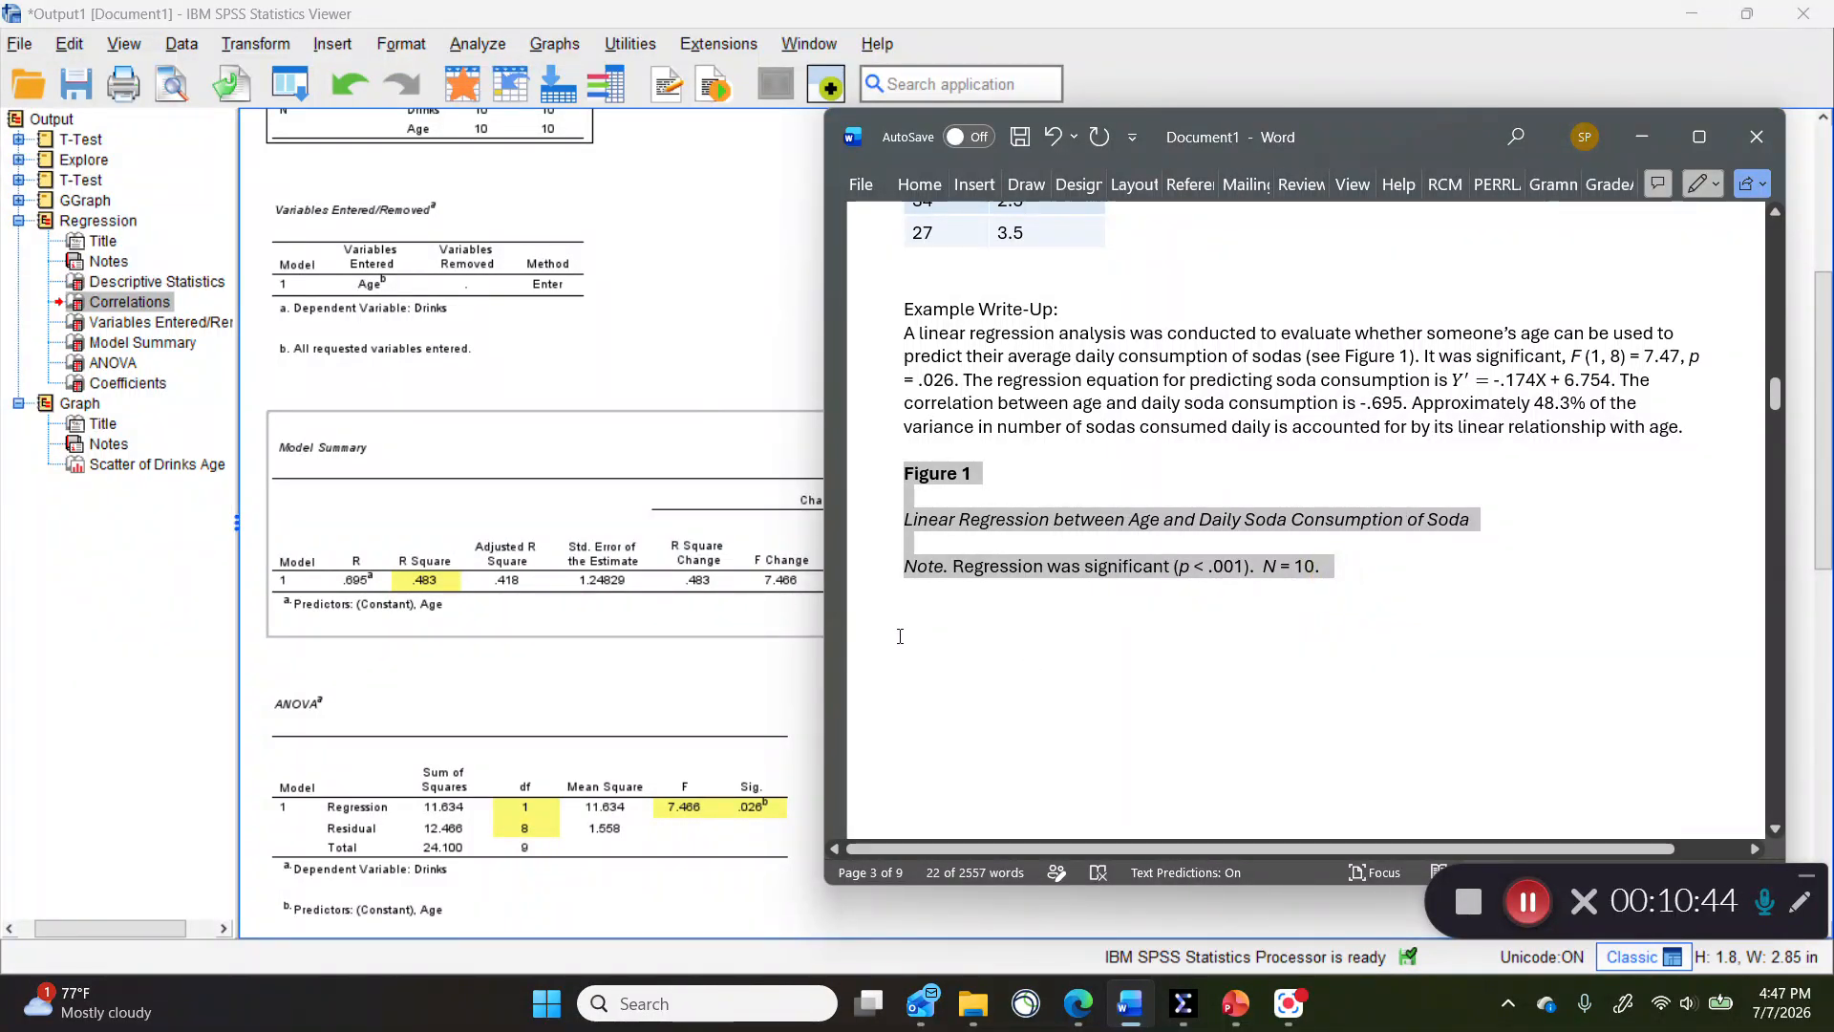
click(1007, 472)
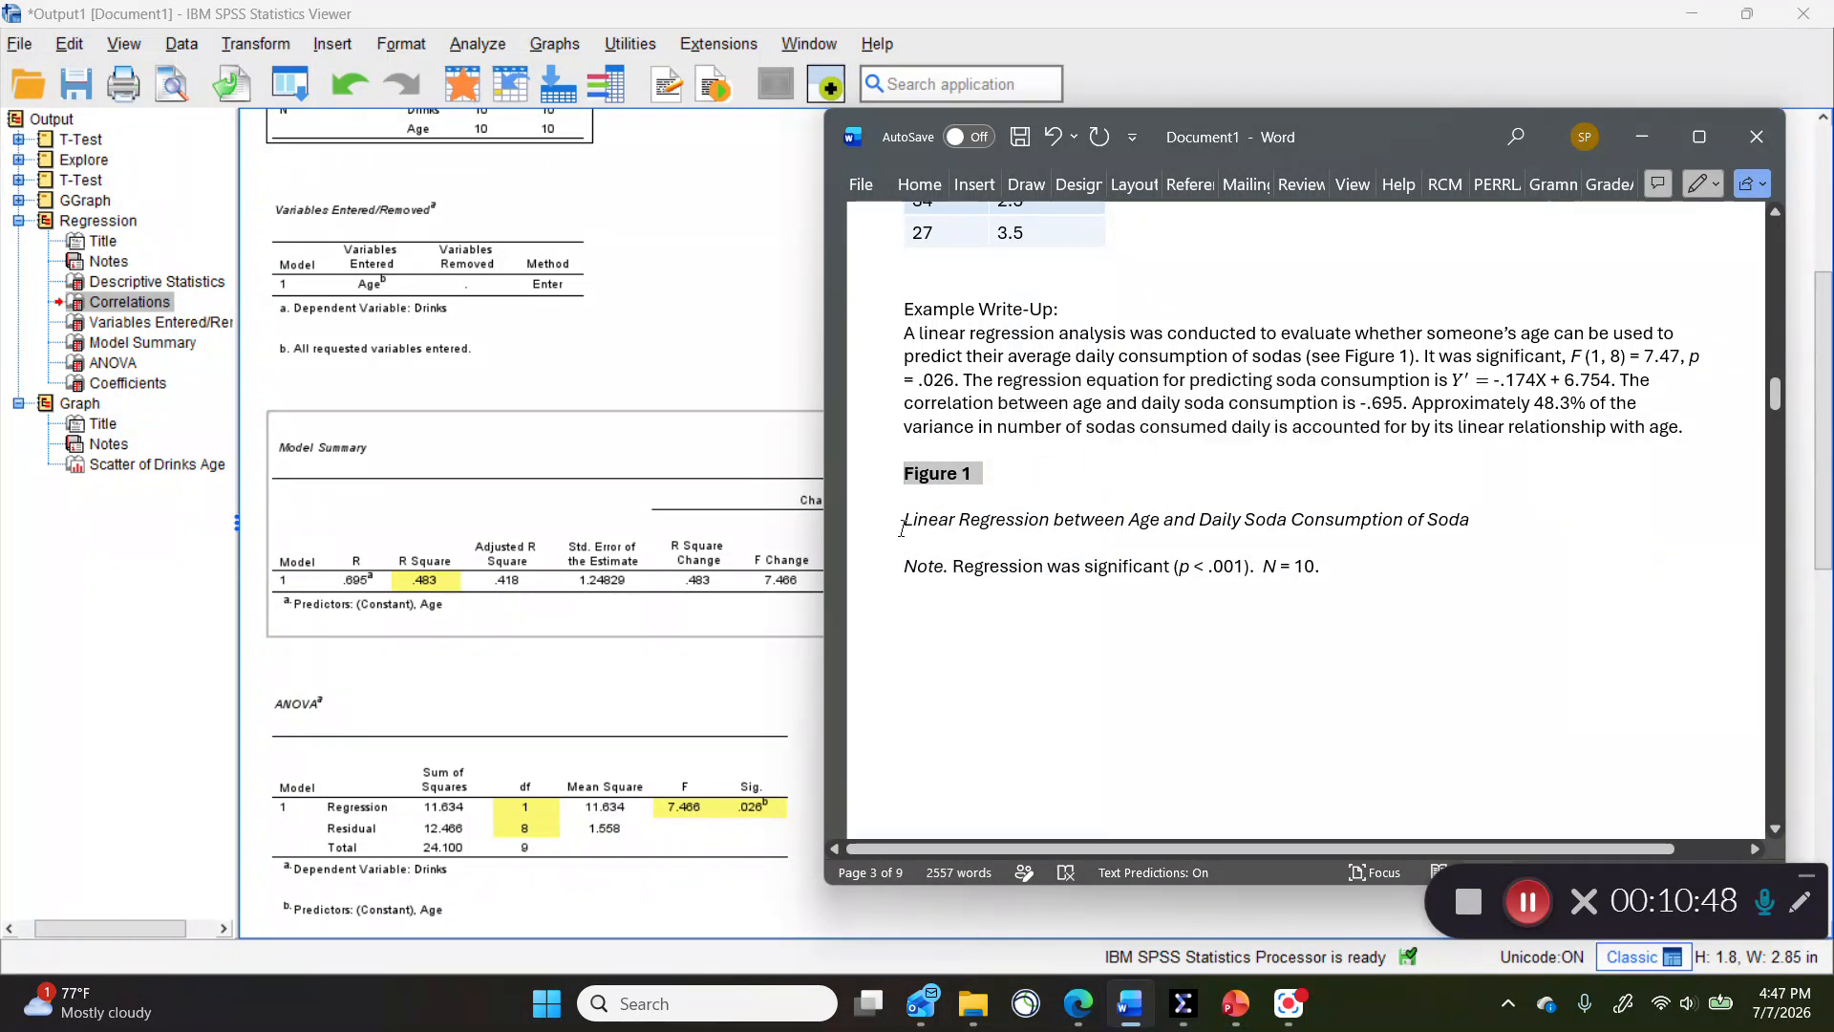
click(903, 516)
drag(904, 517, 1498, 516)
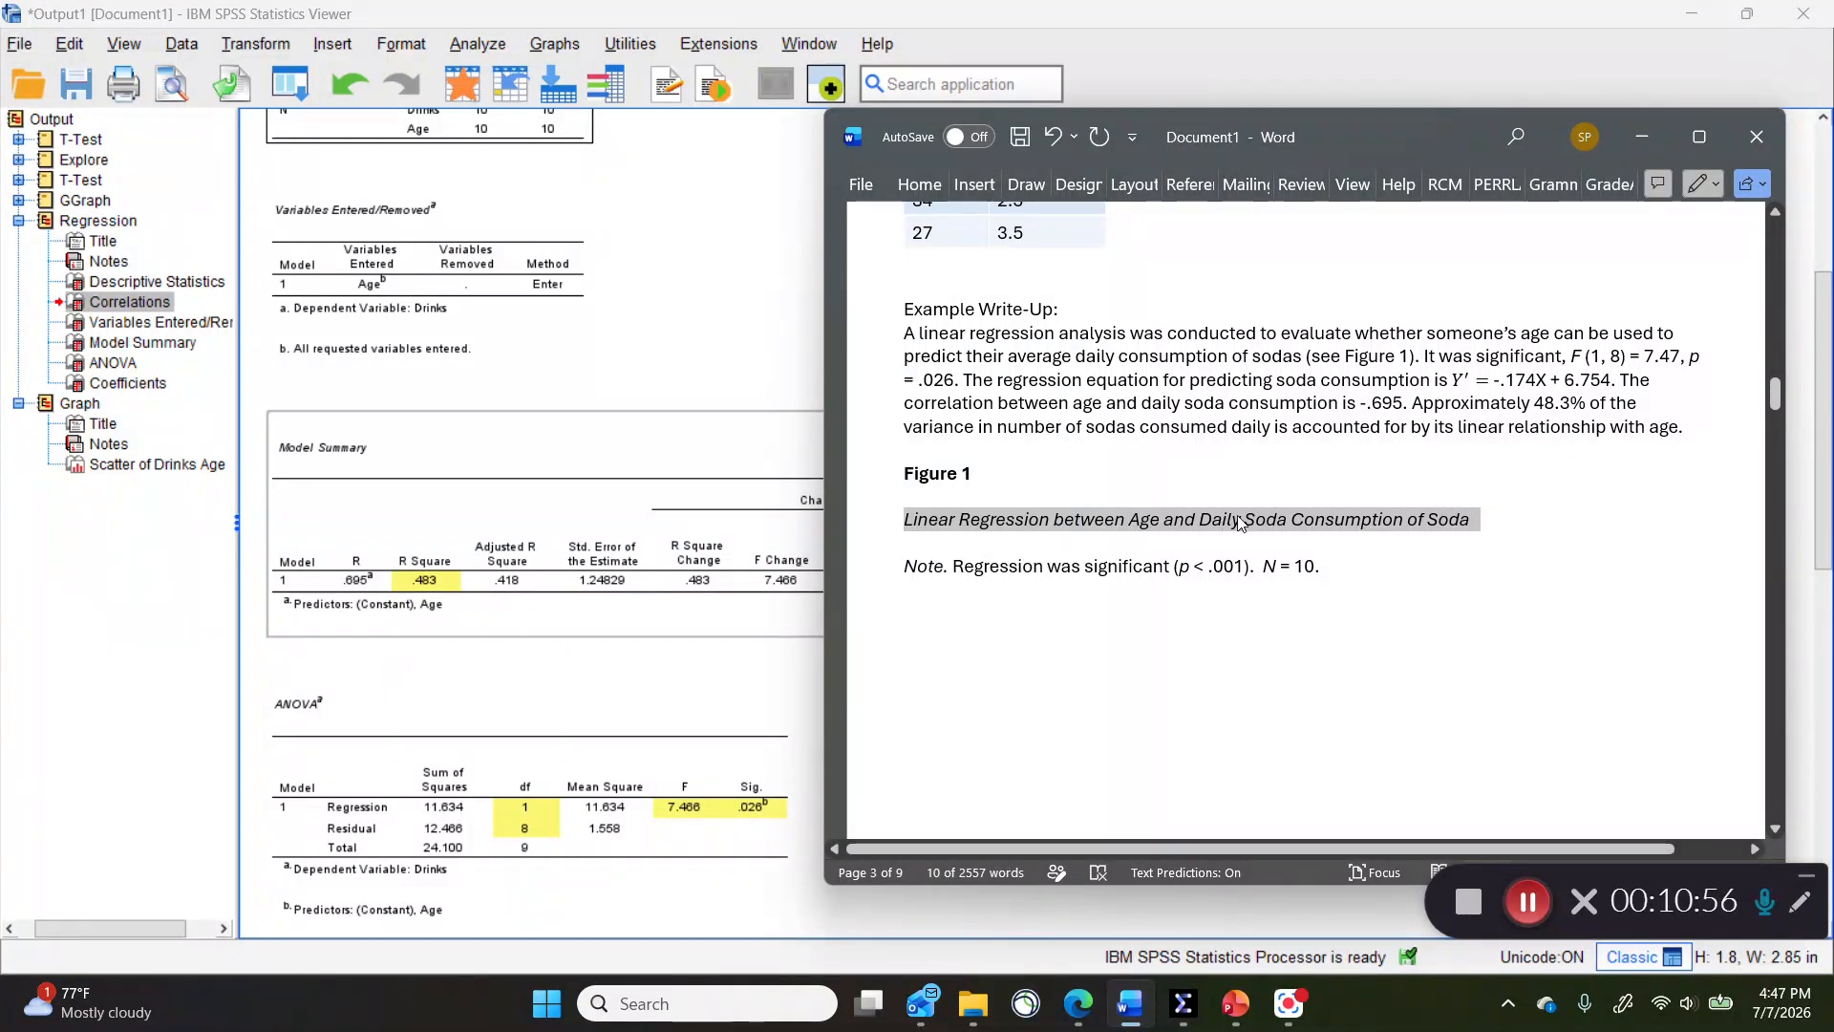
drag(1424, 519, 1491, 523)
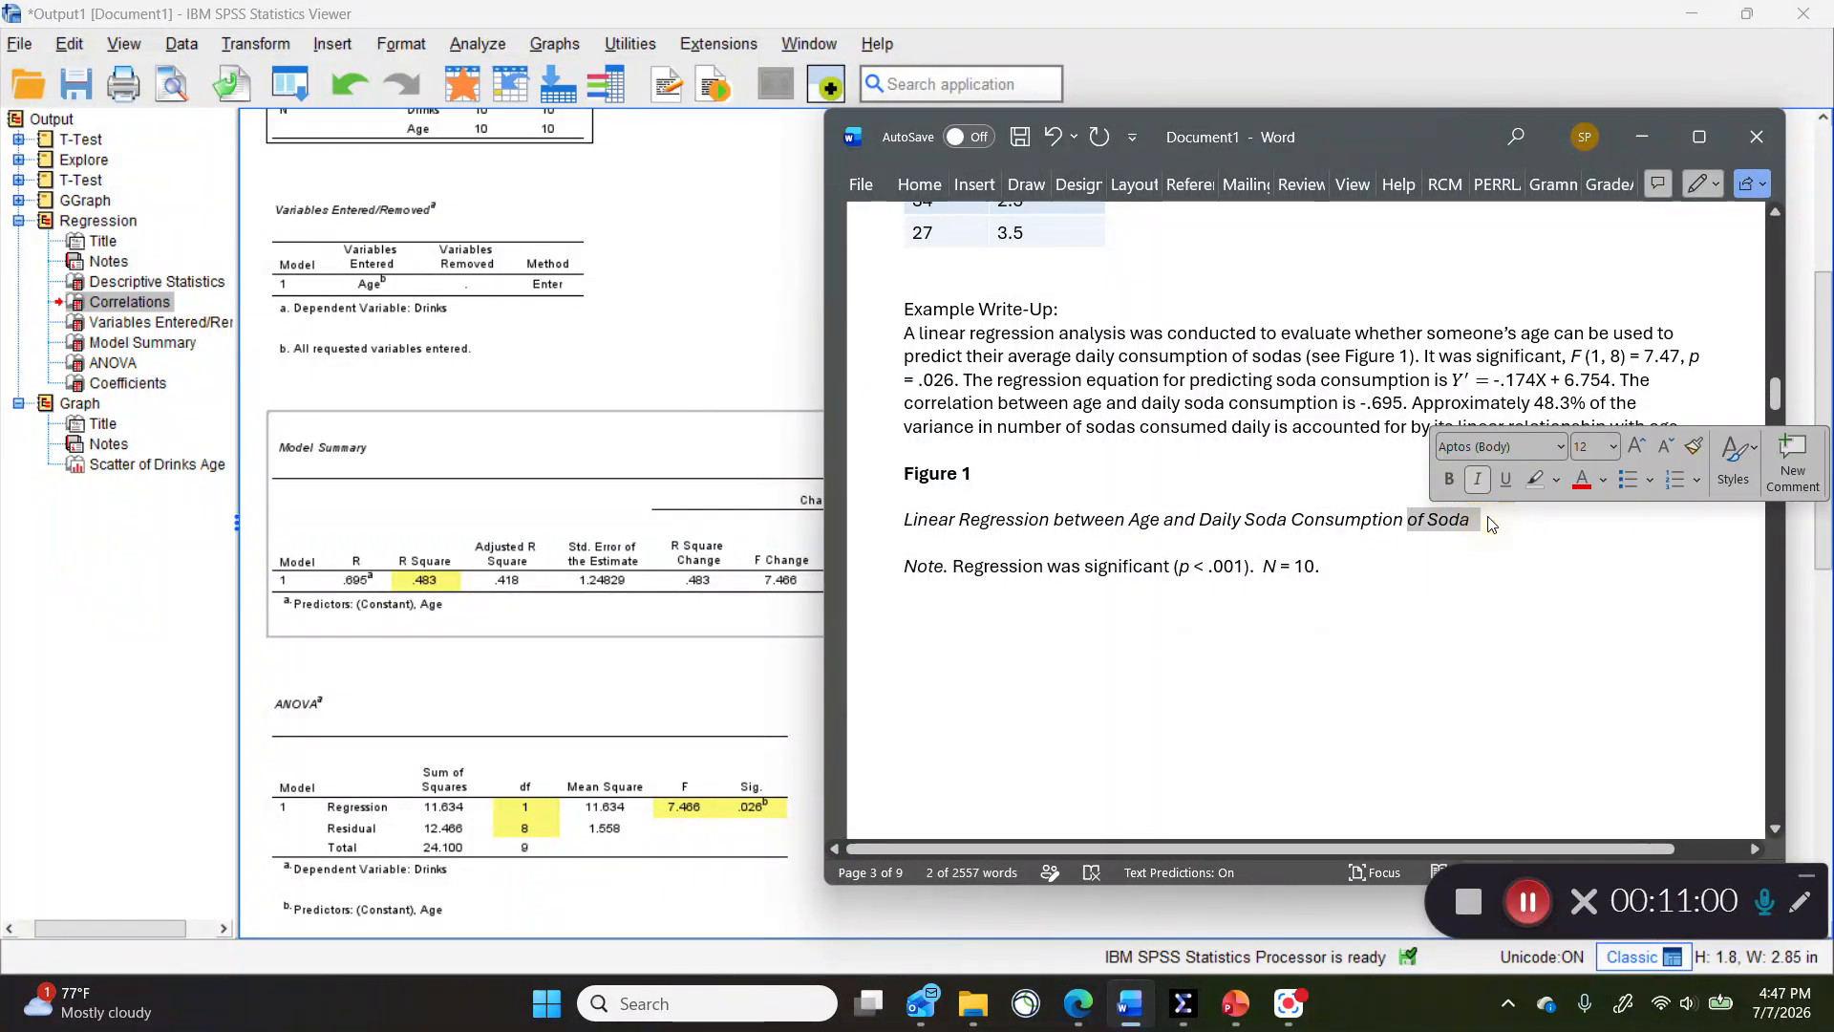
key(Delete)
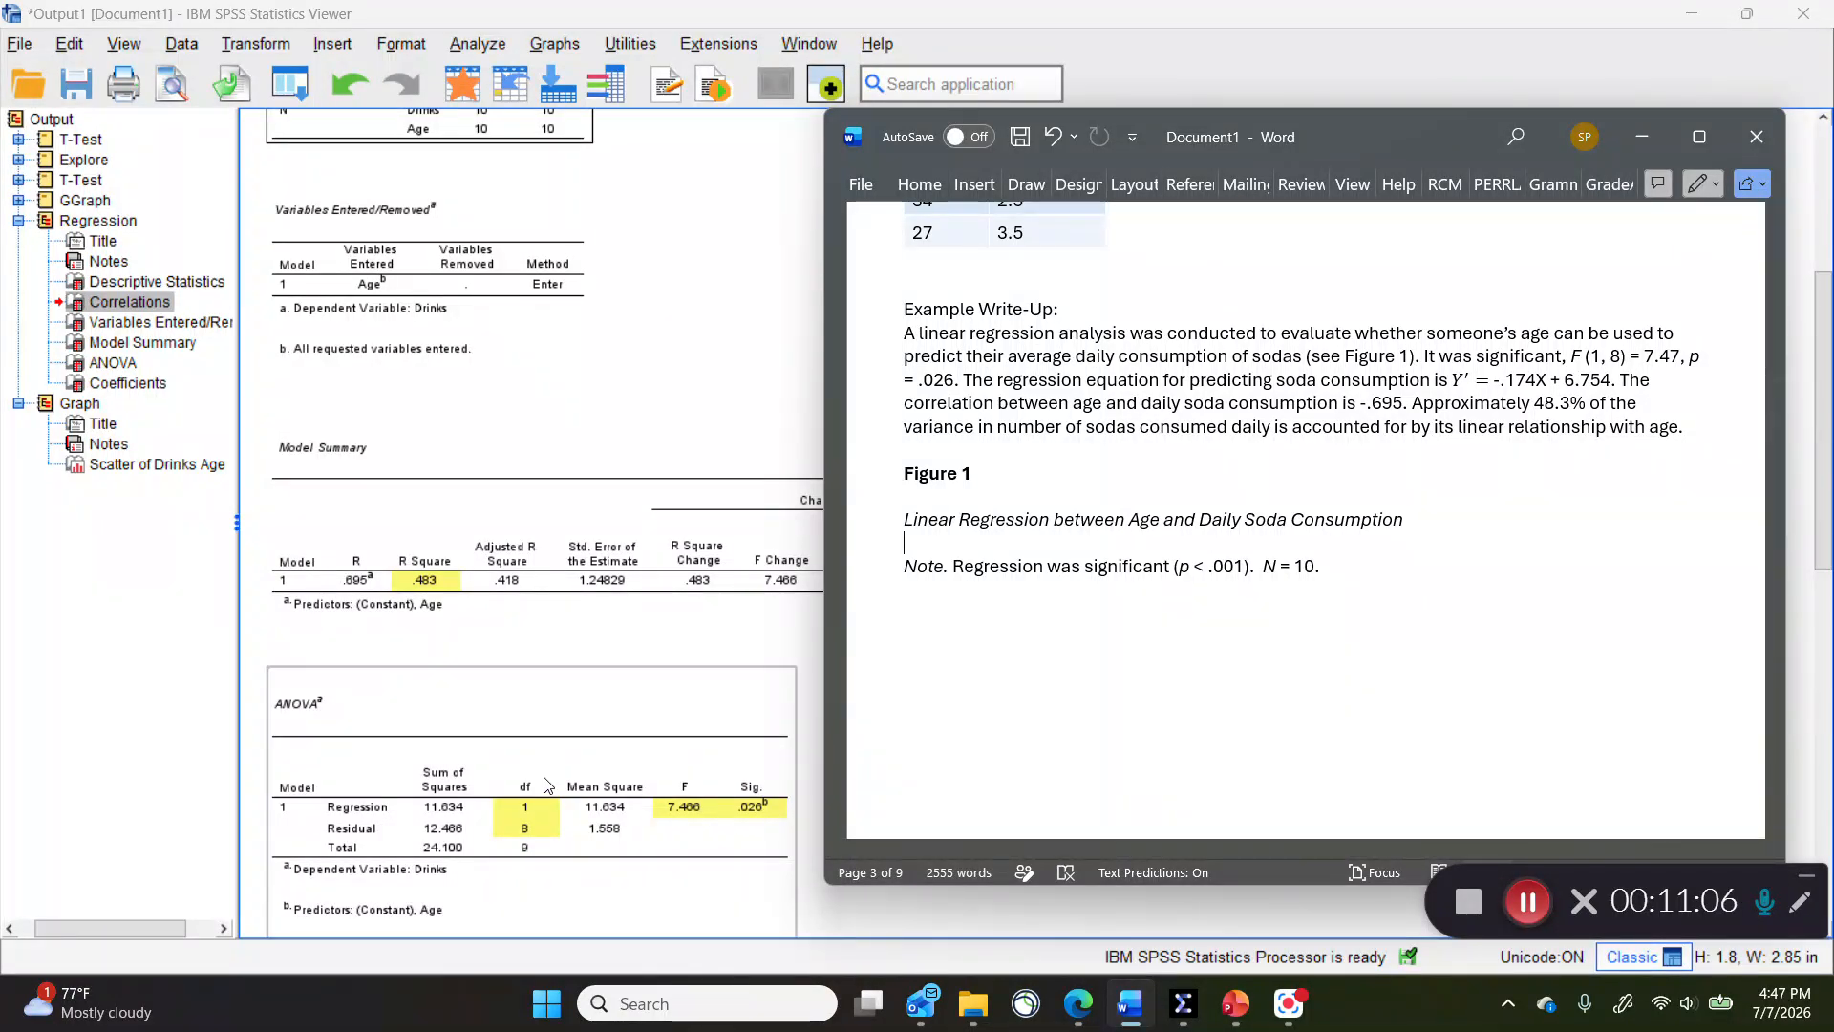
Copy the fitted scatterplot of Sodas per Day against Age from the SPSS output
scroll(598, 716, down, 1)
scroll(598, 716, down, 8)
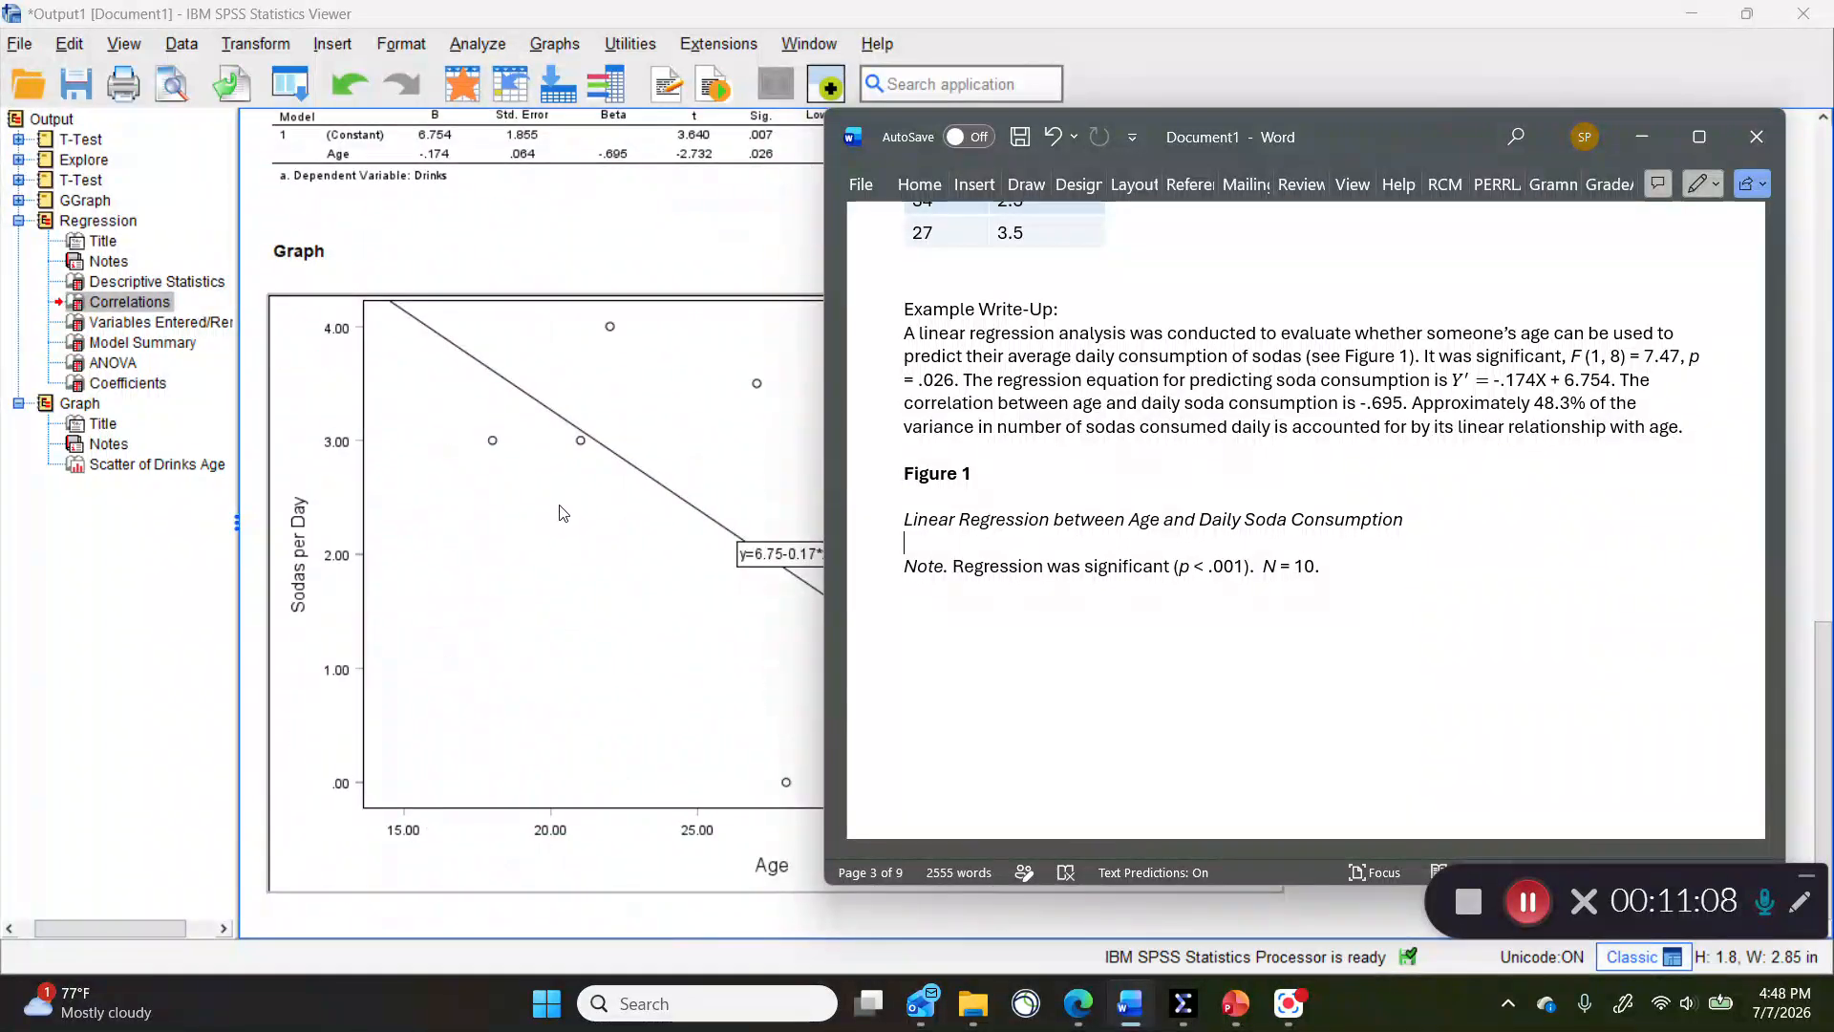
click(724, 486)
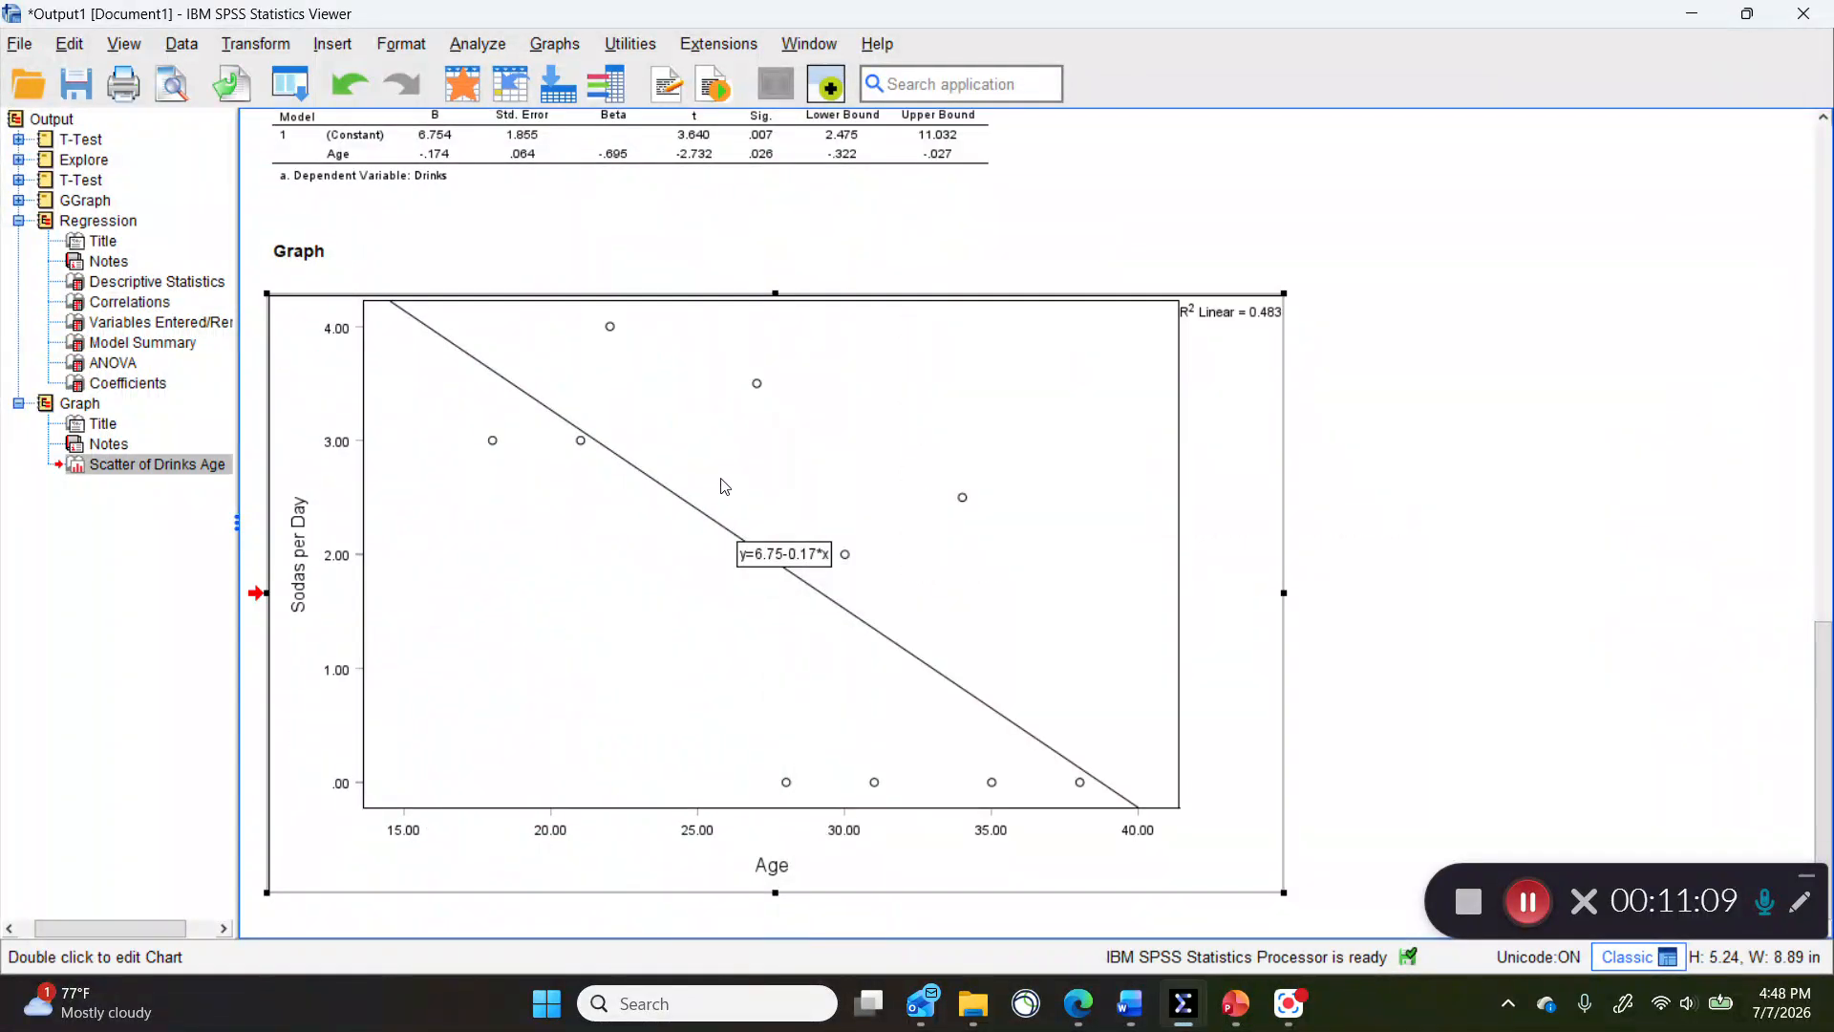
right_click(565, 594)
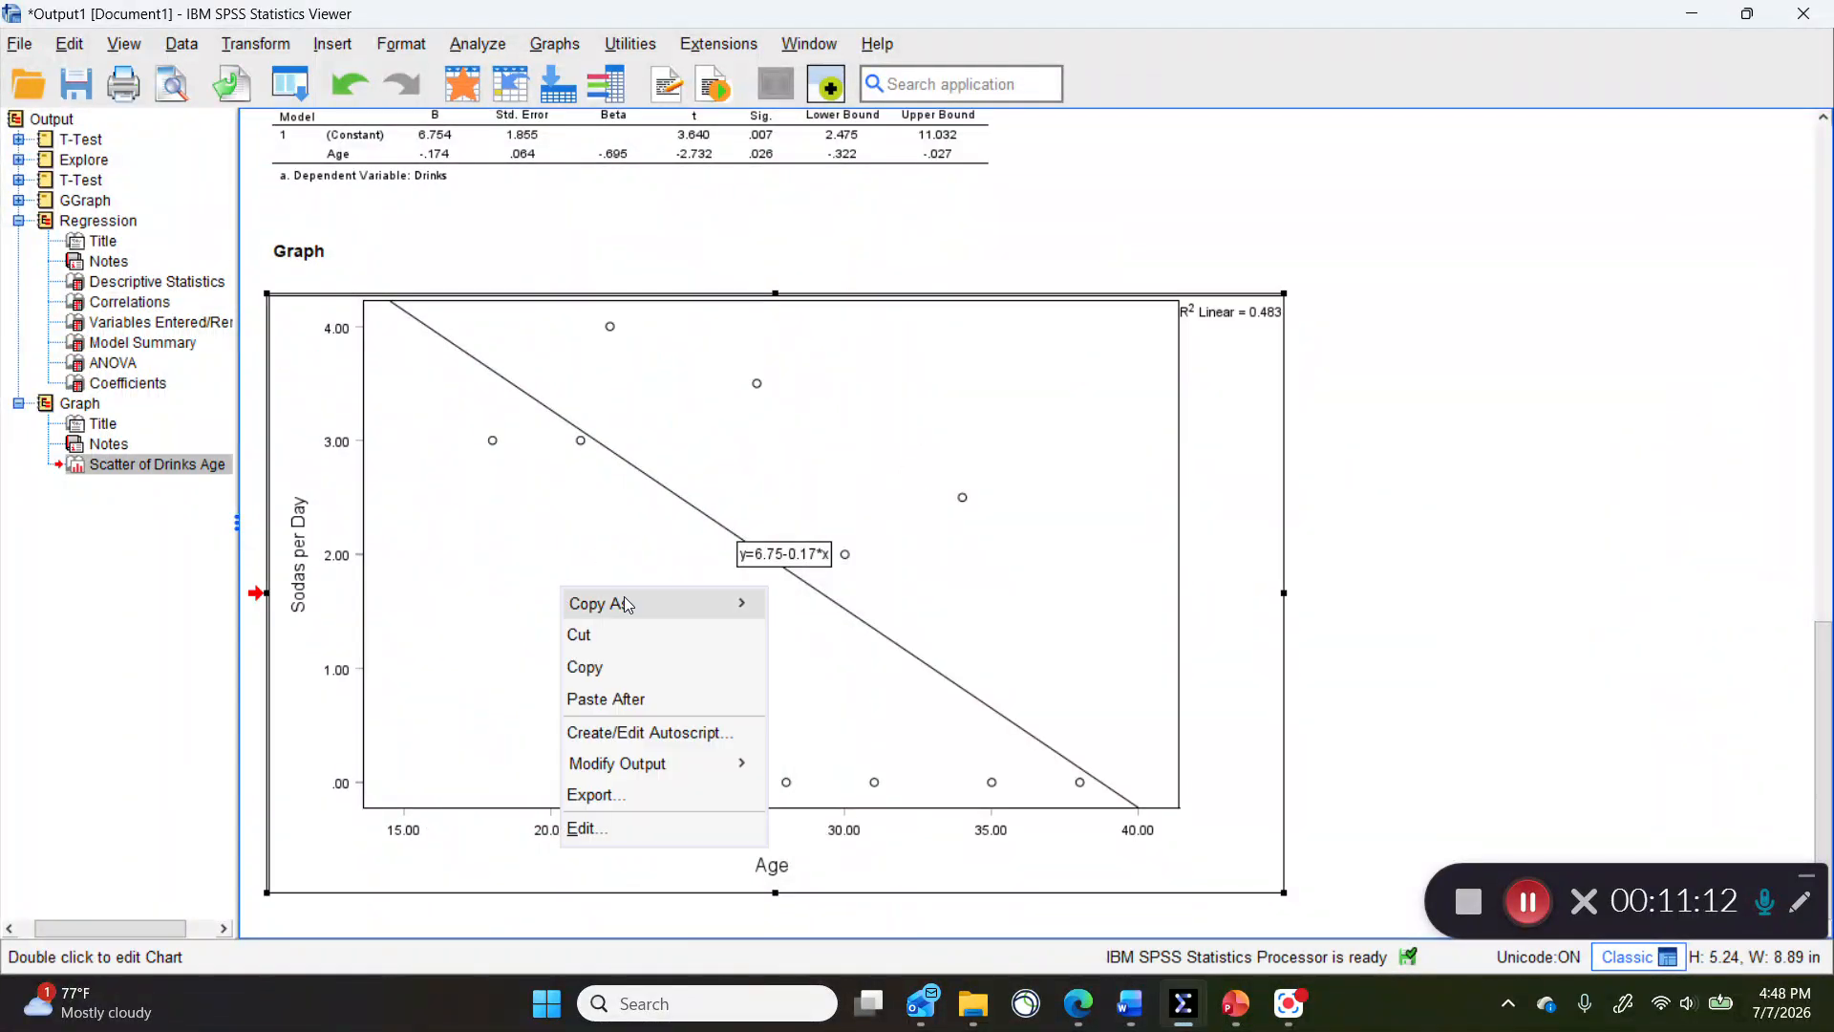
mouse_move(659, 603)
click(820, 610)
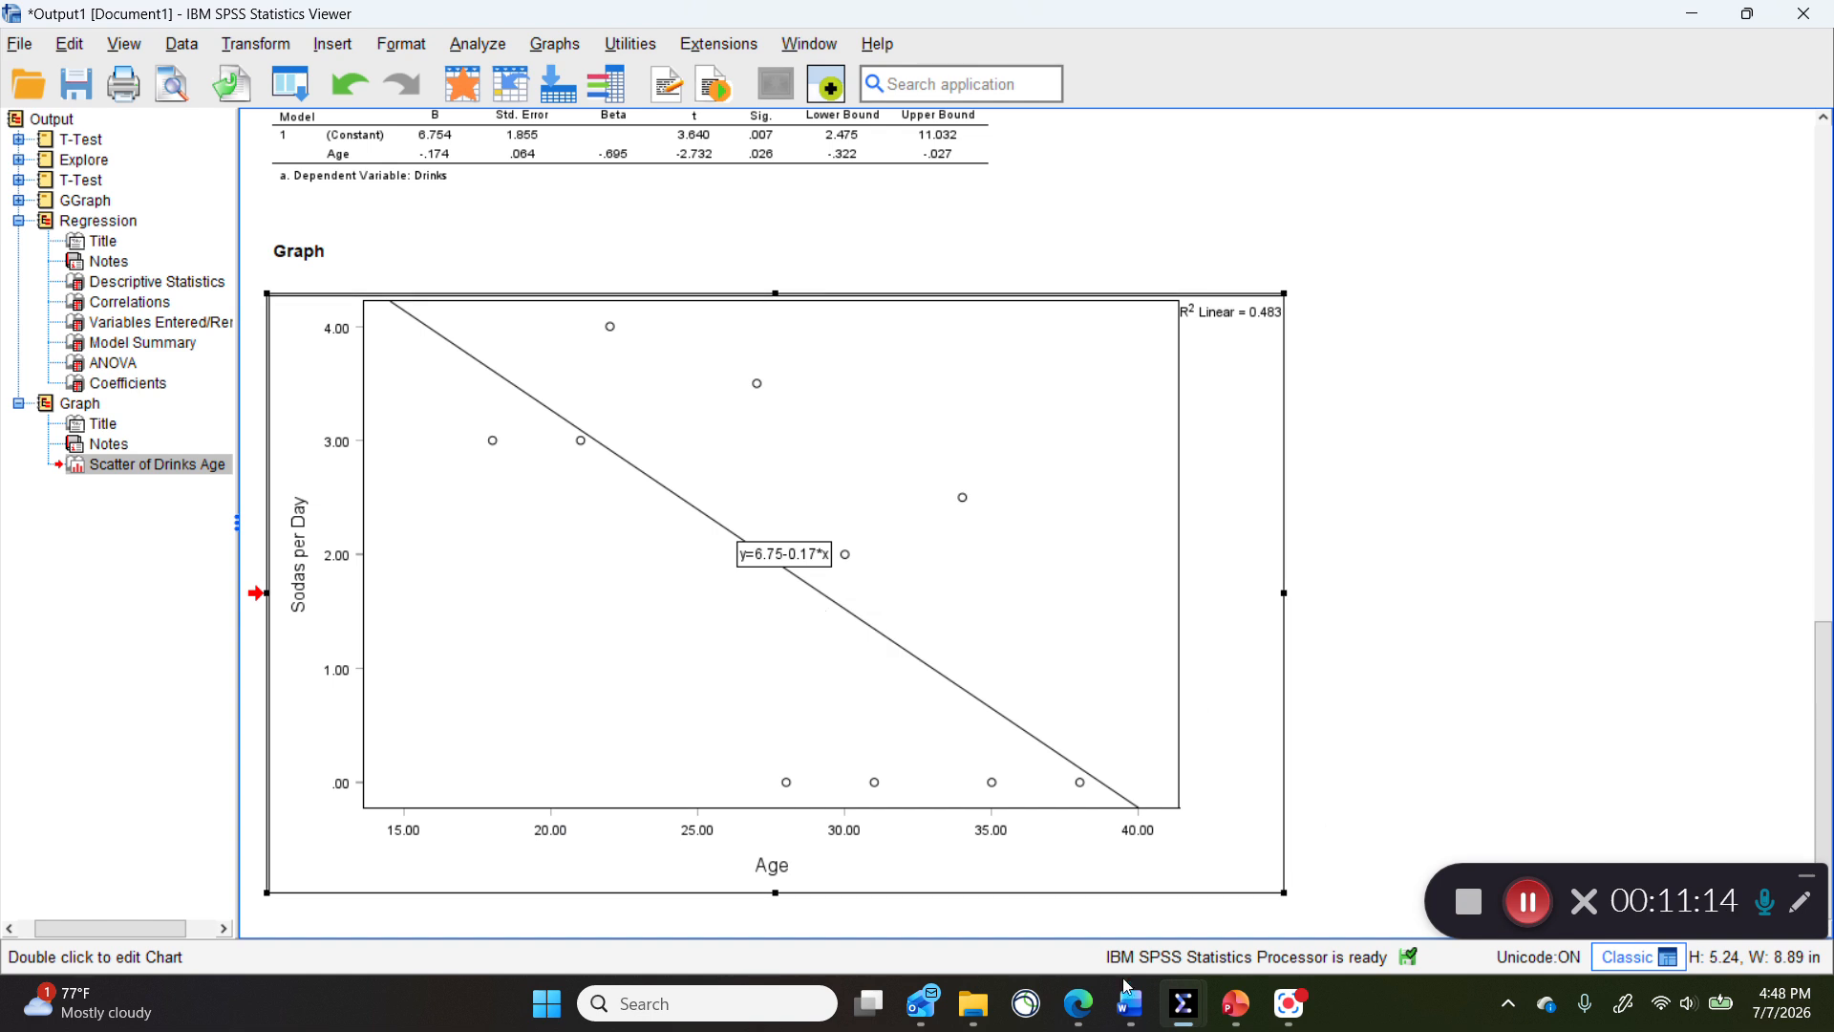
Switch to the Word document and paste the scatterplot between the Figure 1 title and its note
key(alt+Tab)
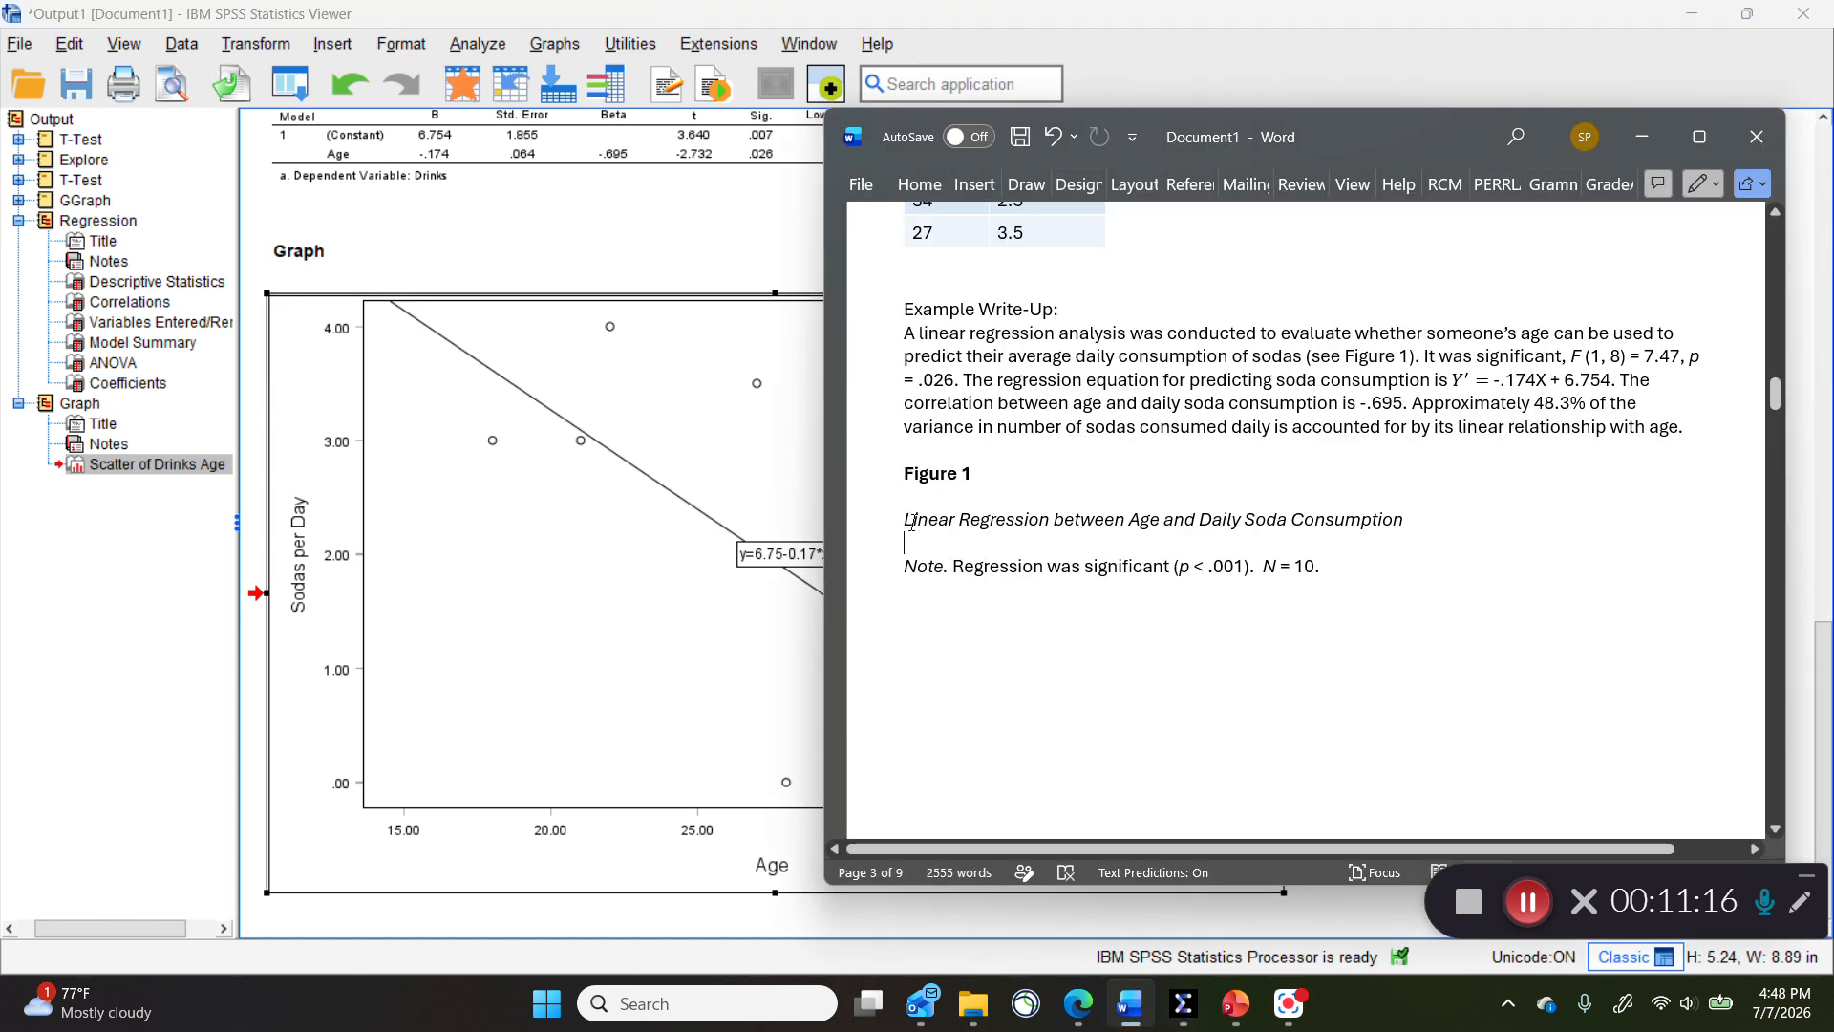
click(914, 516)
right_click(907, 542)
click(965, 260)
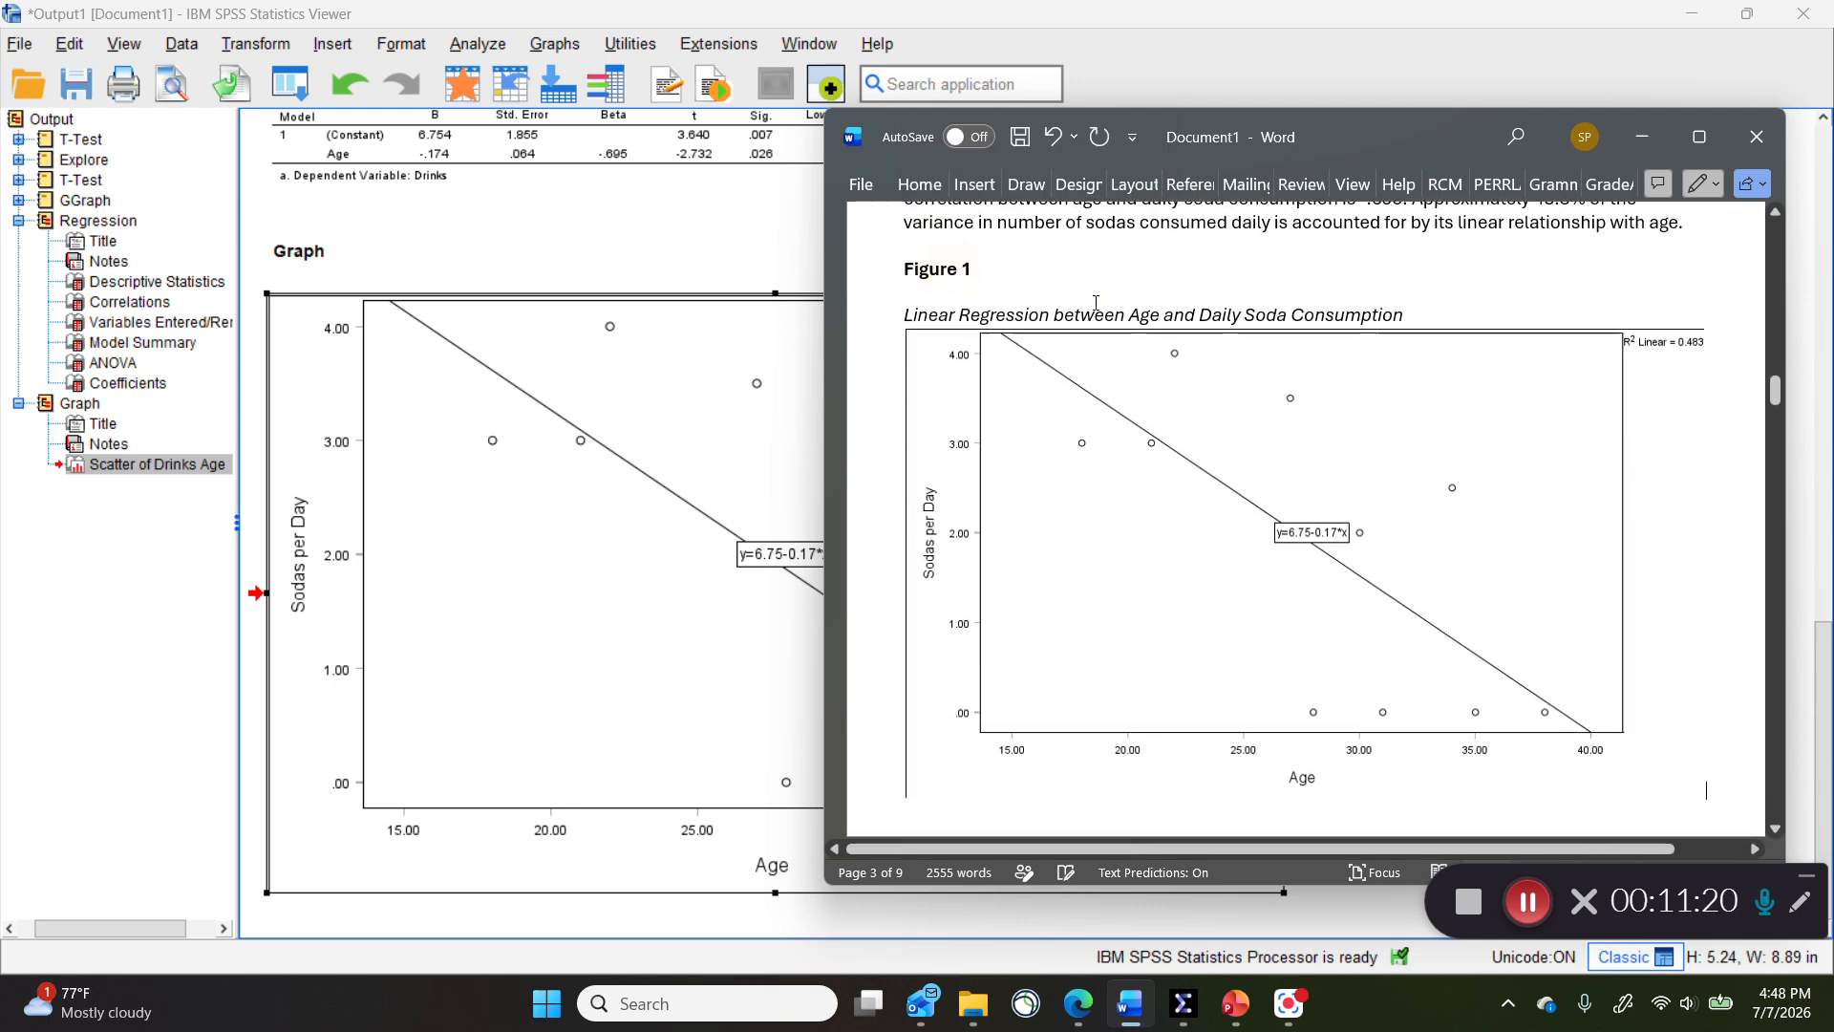
Shrink the pasted scatterplot proportionally so it fits with its note, and review the finished write-up and figure
click(1481, 638)
drag(1706, 802, 1512, 655)
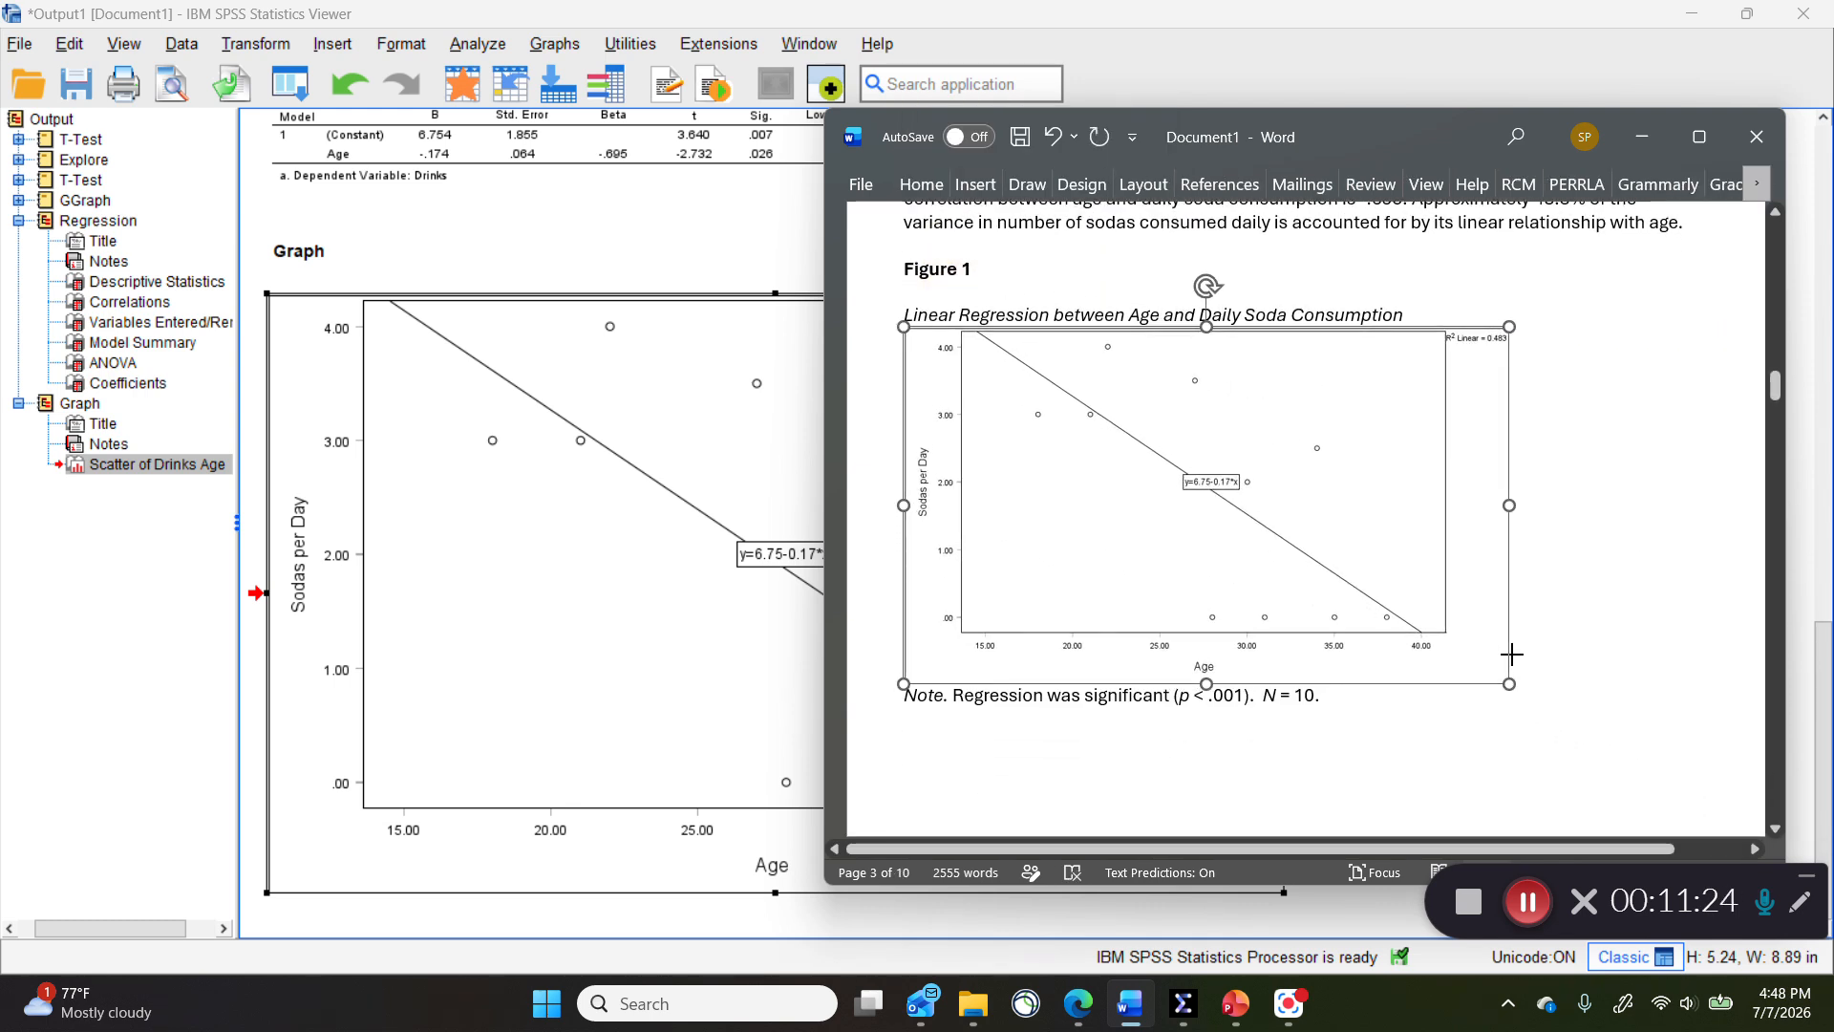
click(1330, 758)
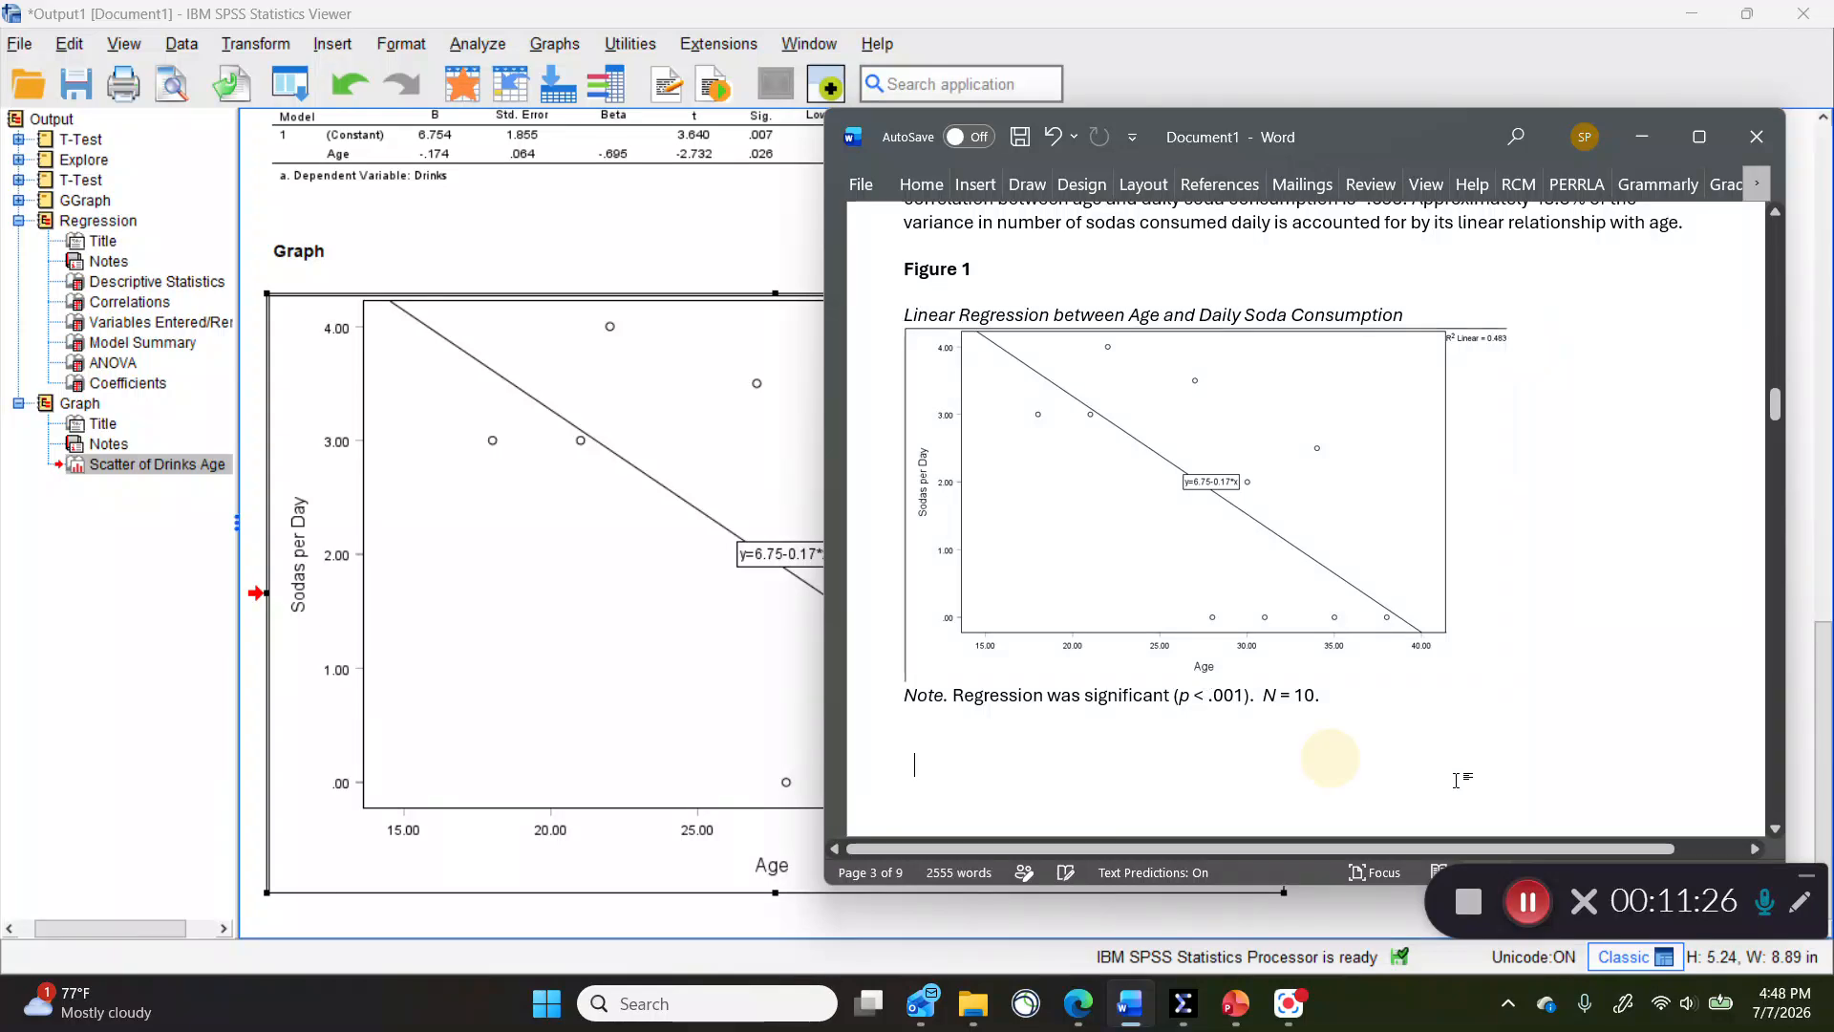
scroll(1453, 712, up, 3)
scroll(1550, 721, down, 1)
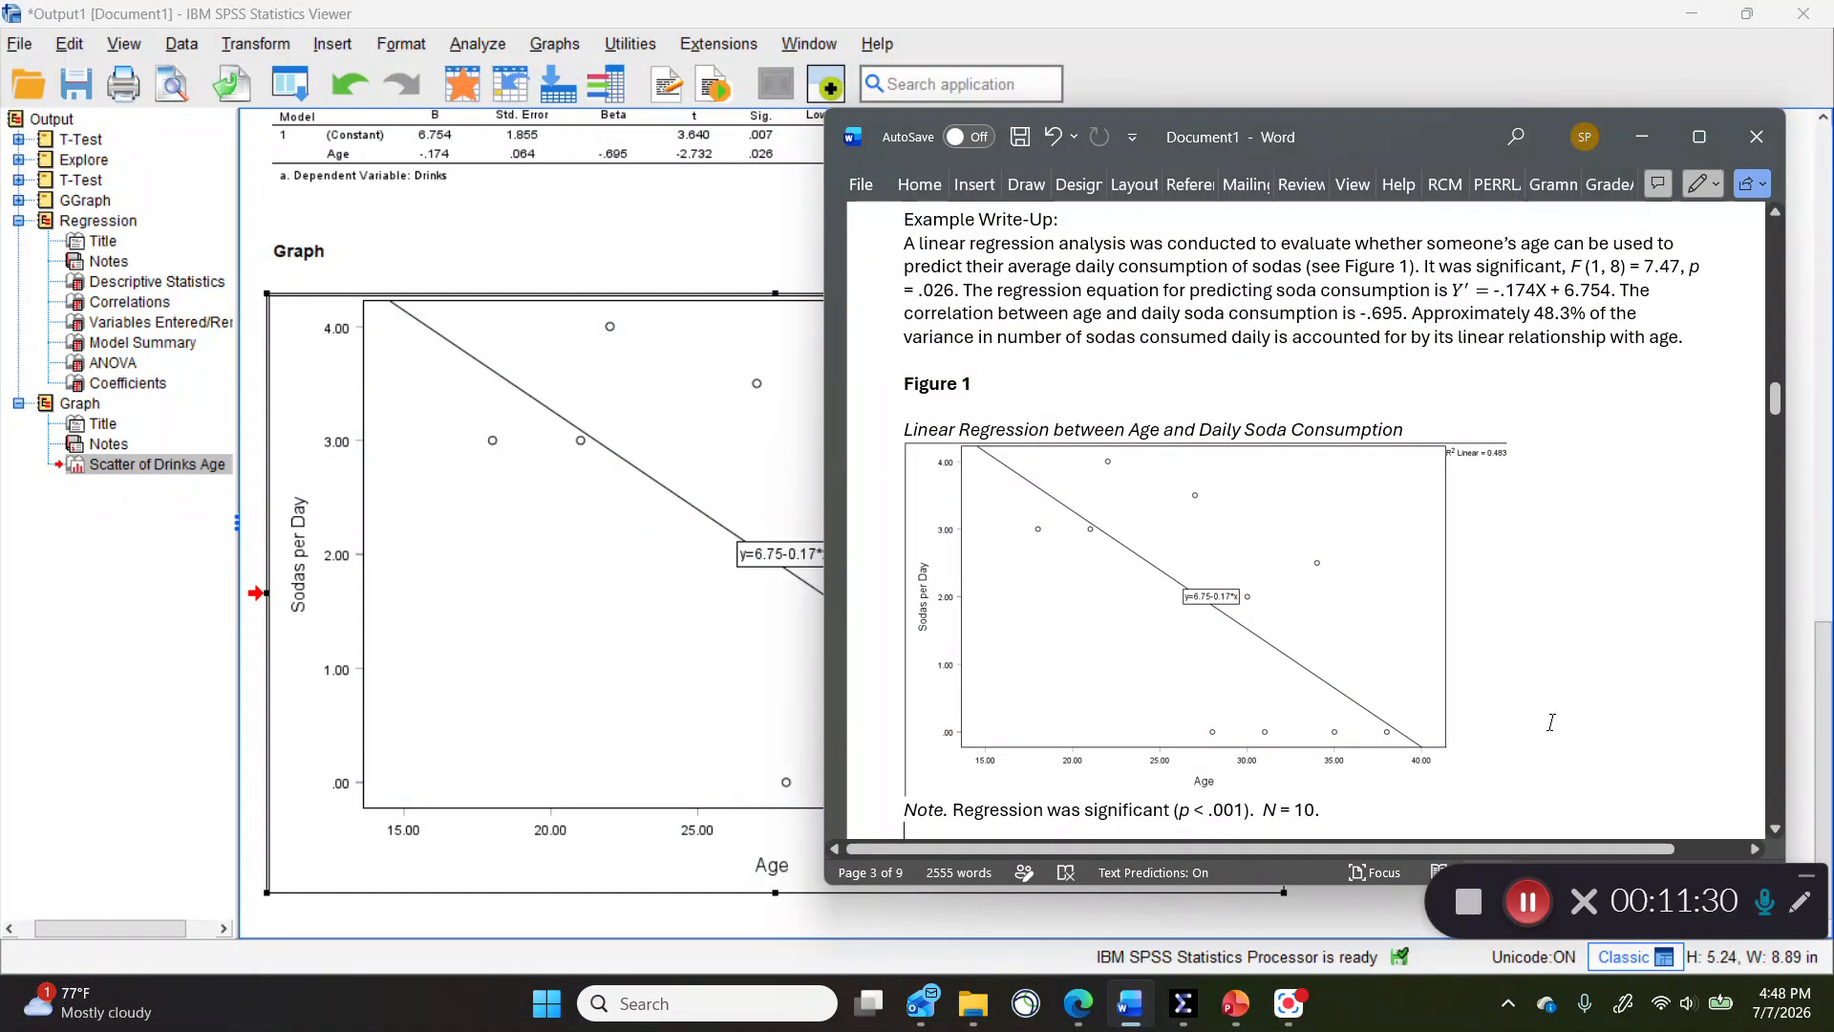